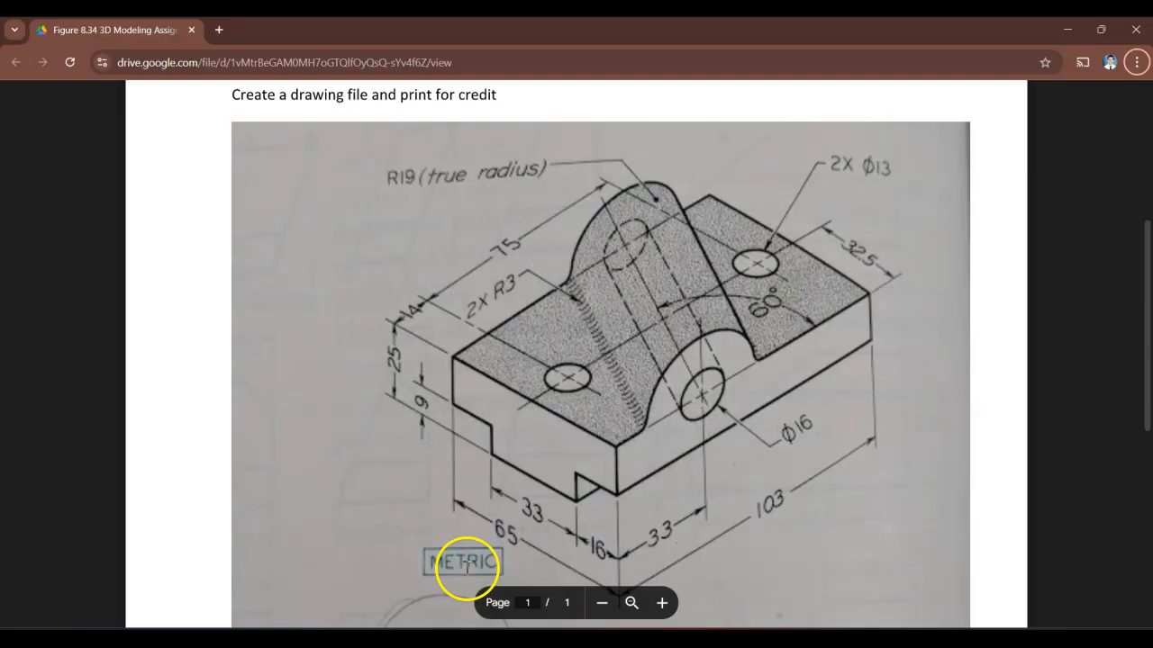
Switch to Autodesk Inventor and set the part's document length unit to millimeter.
key(alt+Tab)
click(27, 78)
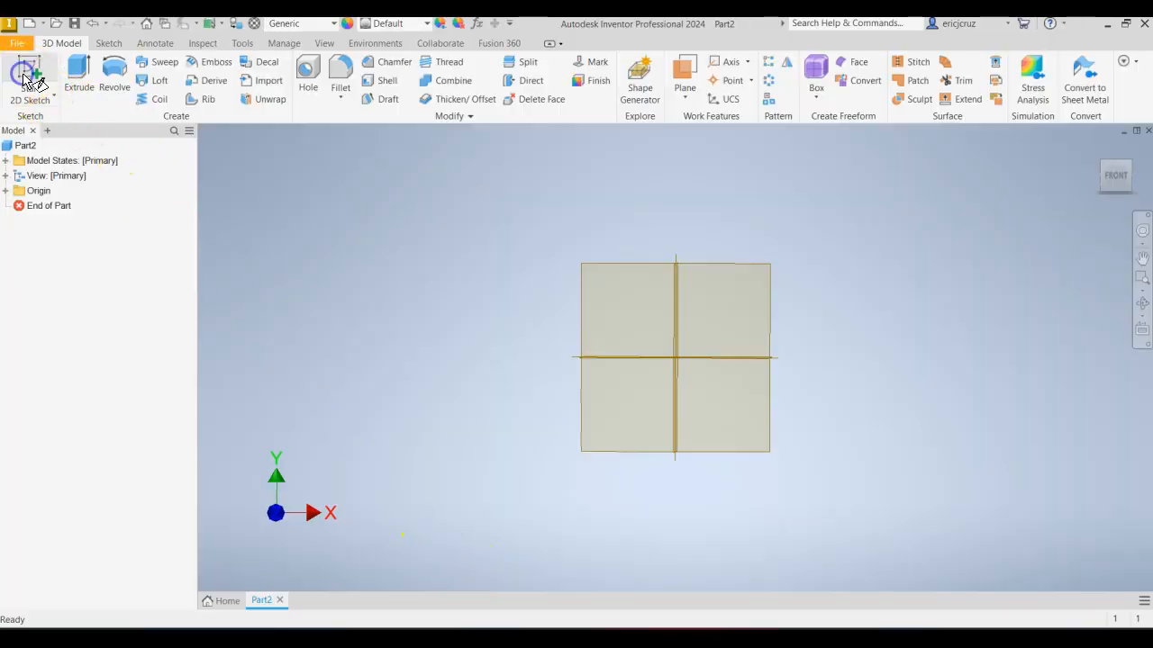
click(242, 43)
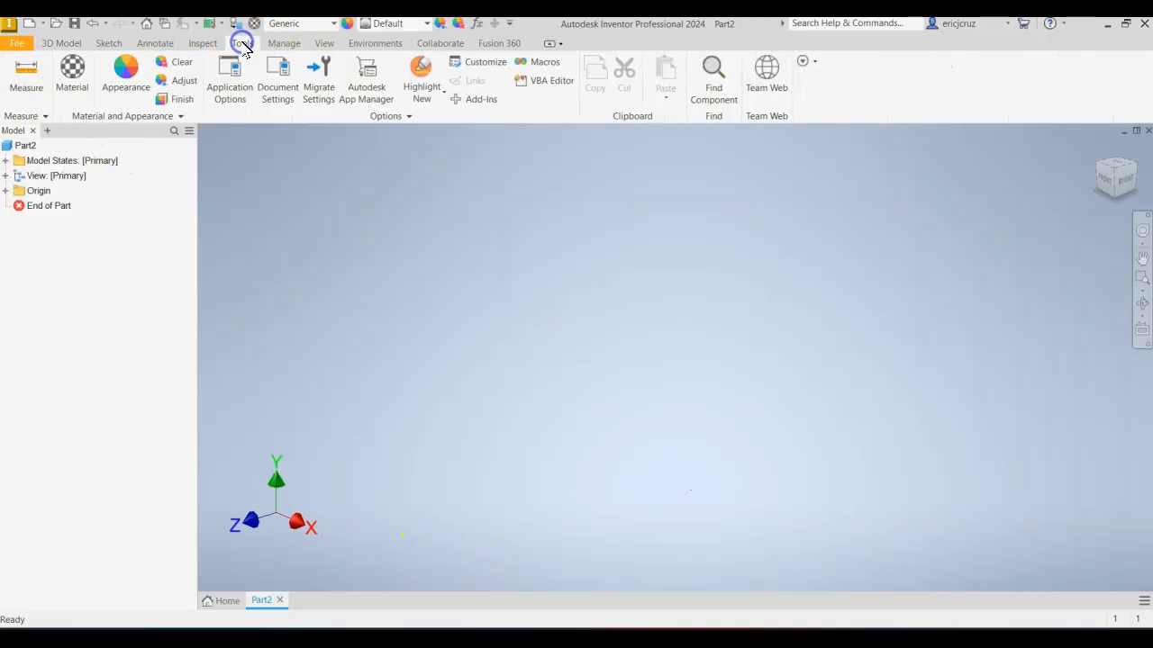
click(274, 86)
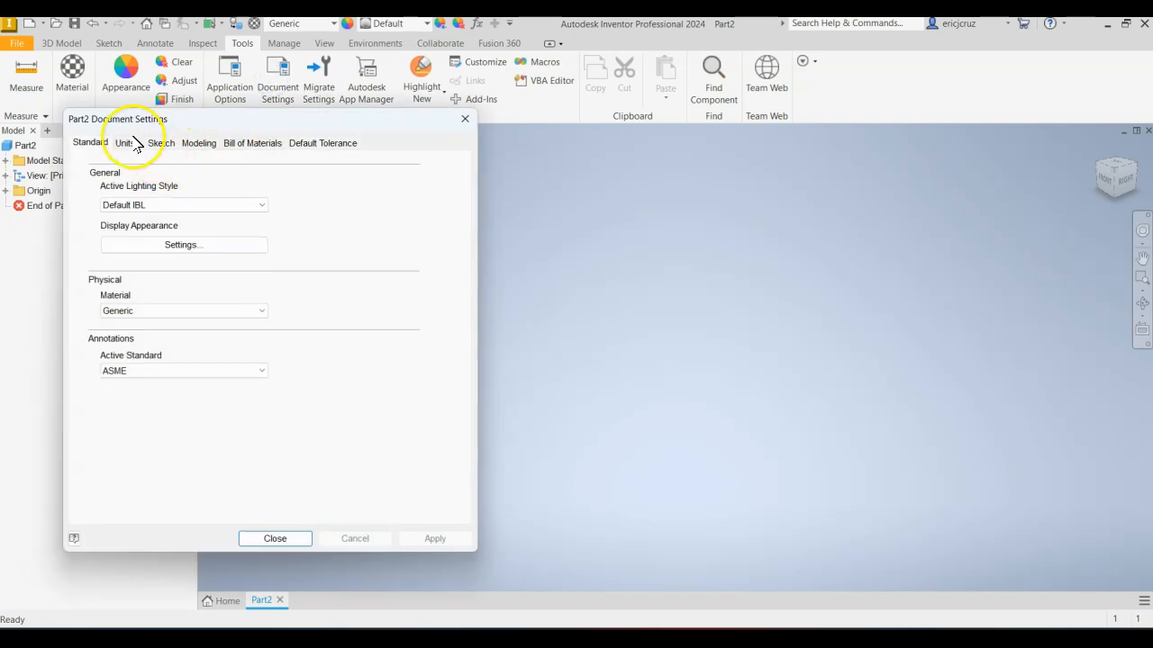
click(126, 143)
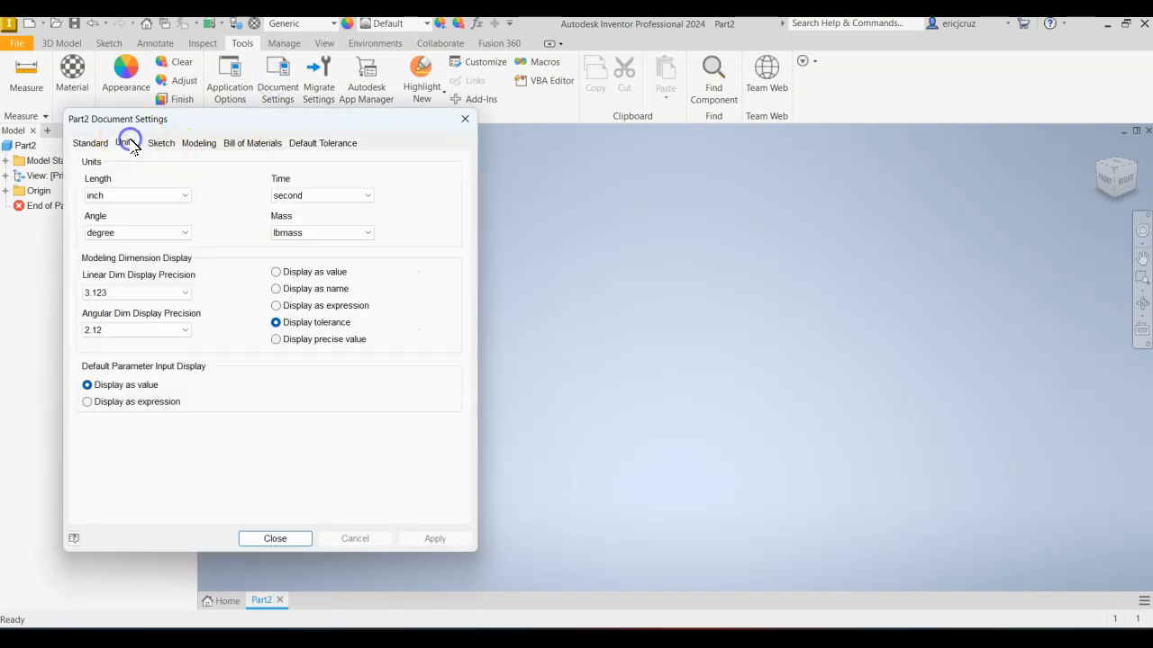
click(136, 195)
click(135, 240)
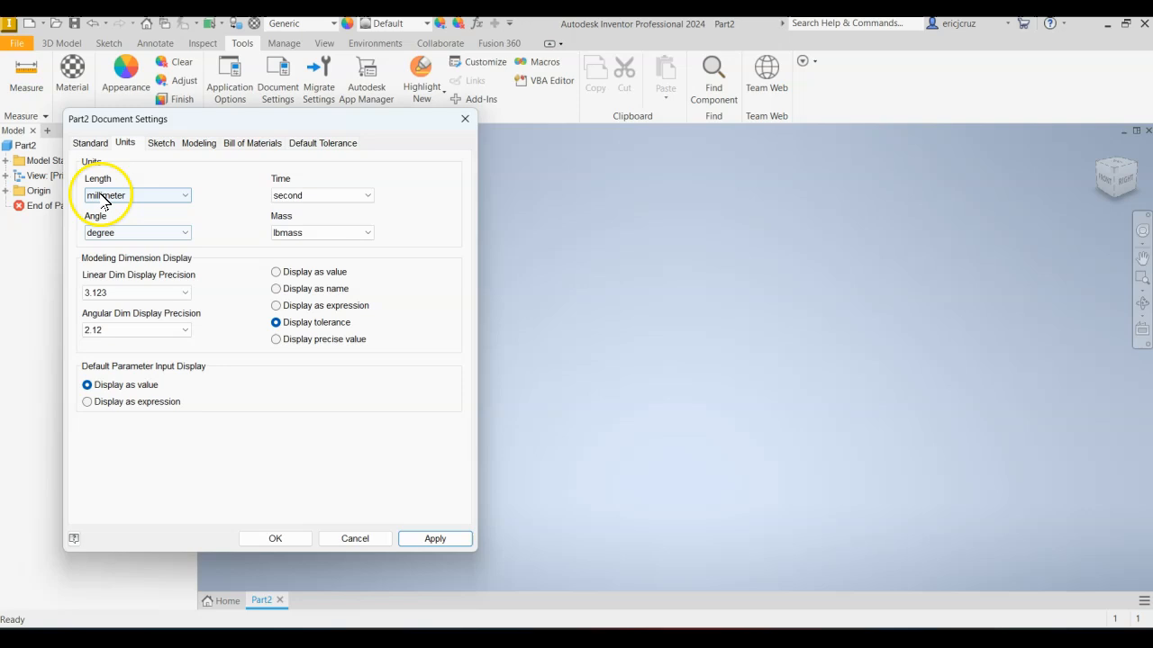
click(435, 538)
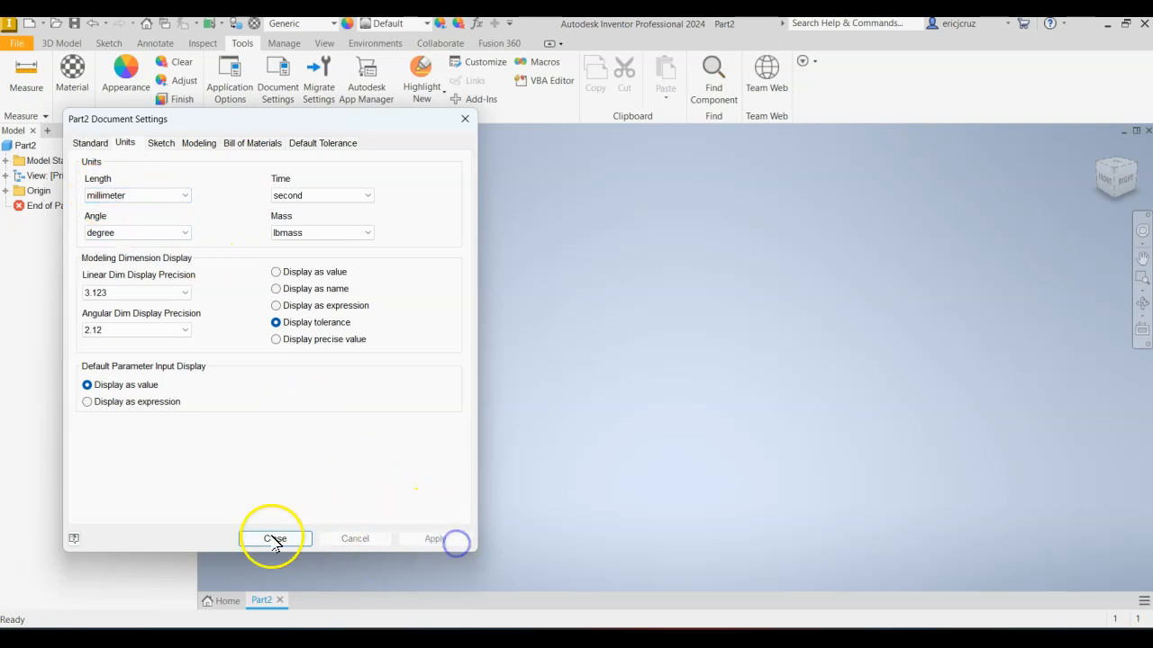
click(275, 538)
Start a 2D sketch on the vertical XY origin plane.
click(62, 44)
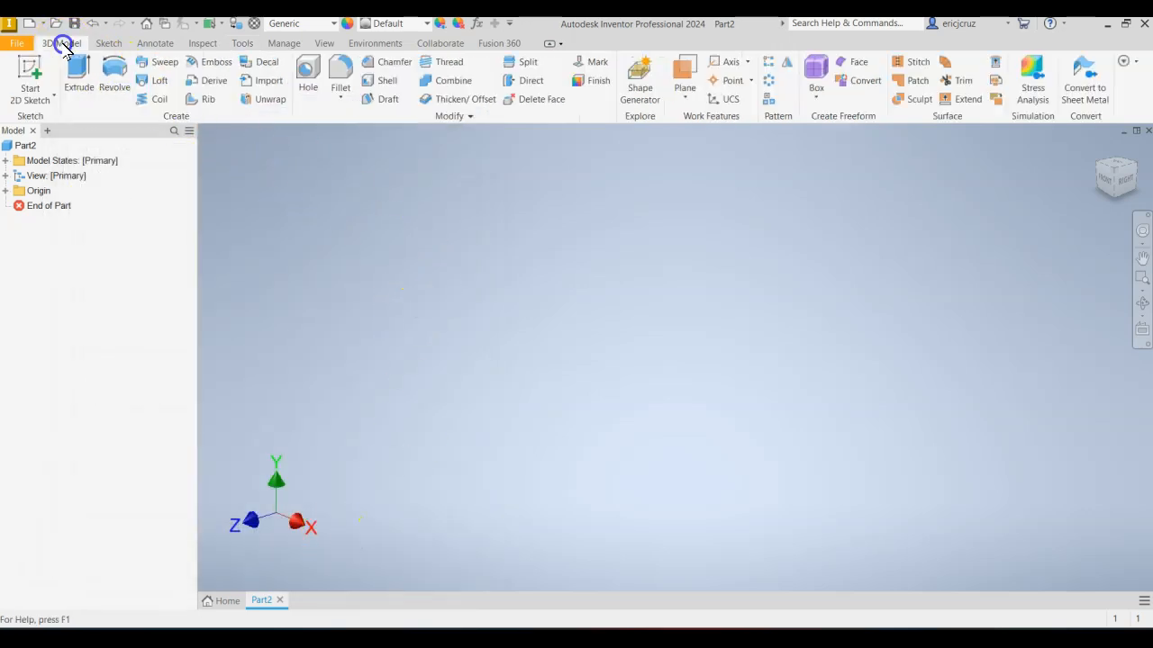
click(36, 76)
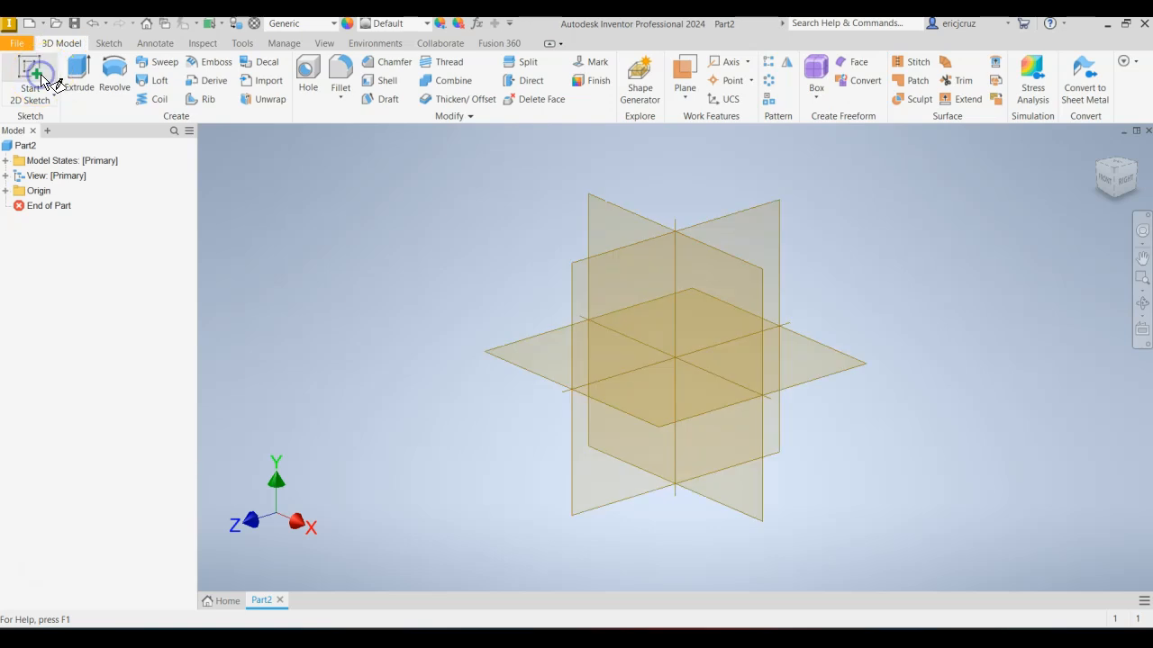
click(612, 224)
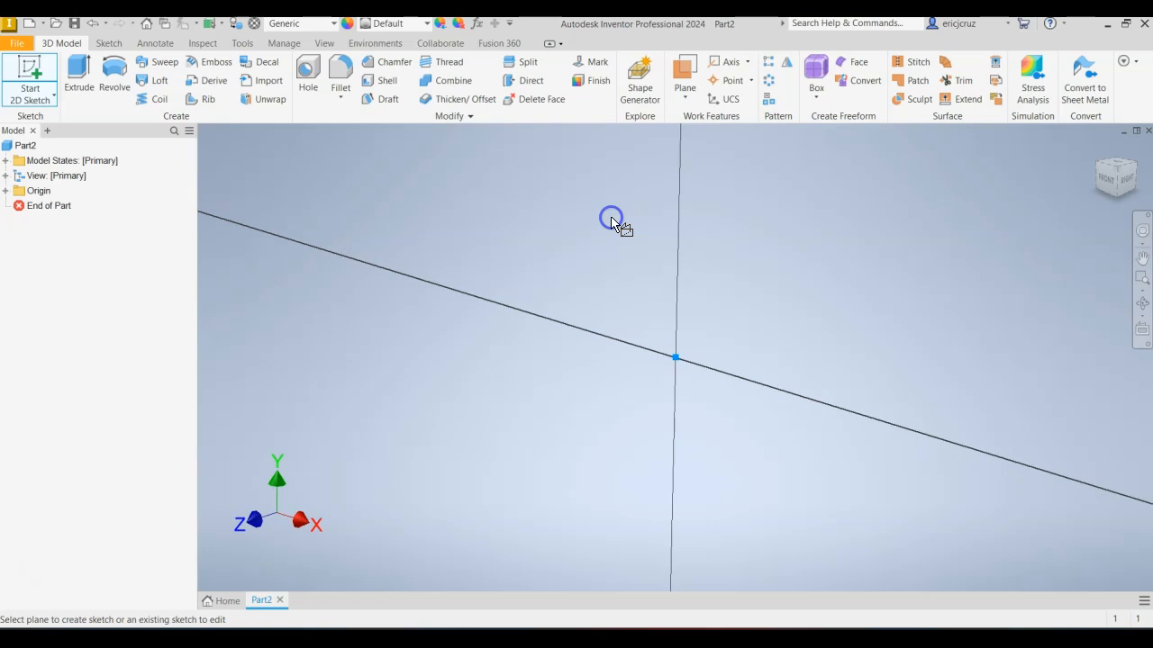
Sketch a wide rectangle above the origin and a narrower one attached beneath its lower edge, about 11 mm tall overall.
click(190, 73)
click(301, 217)
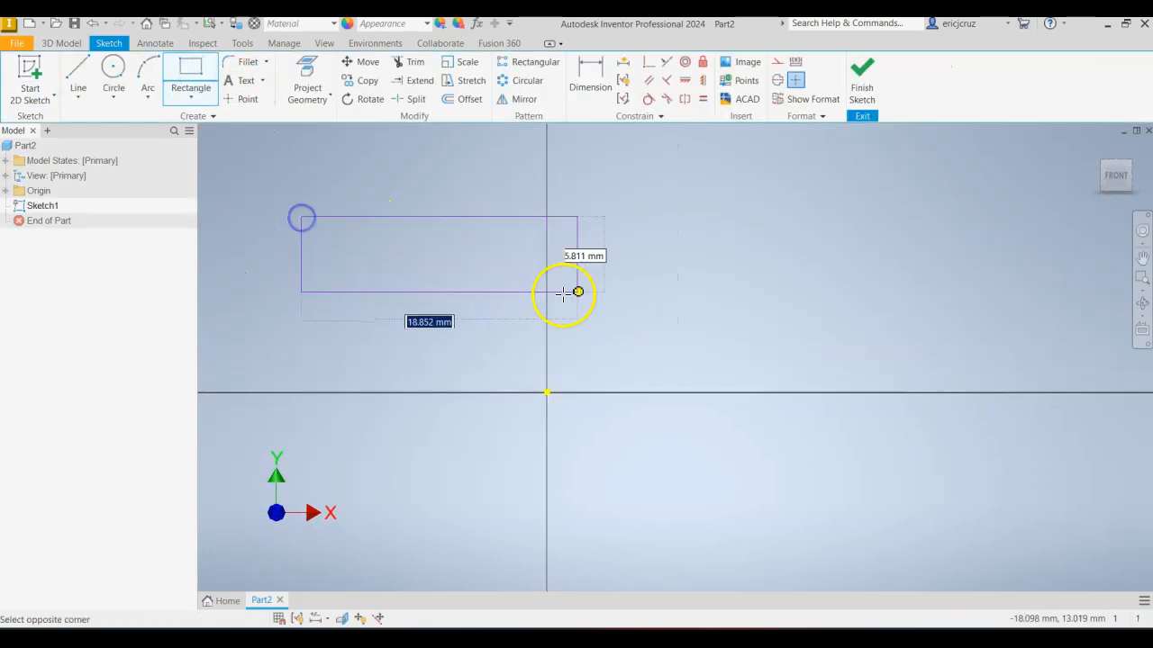
click(802, 302)
click(402, 302)
click(700, 363)
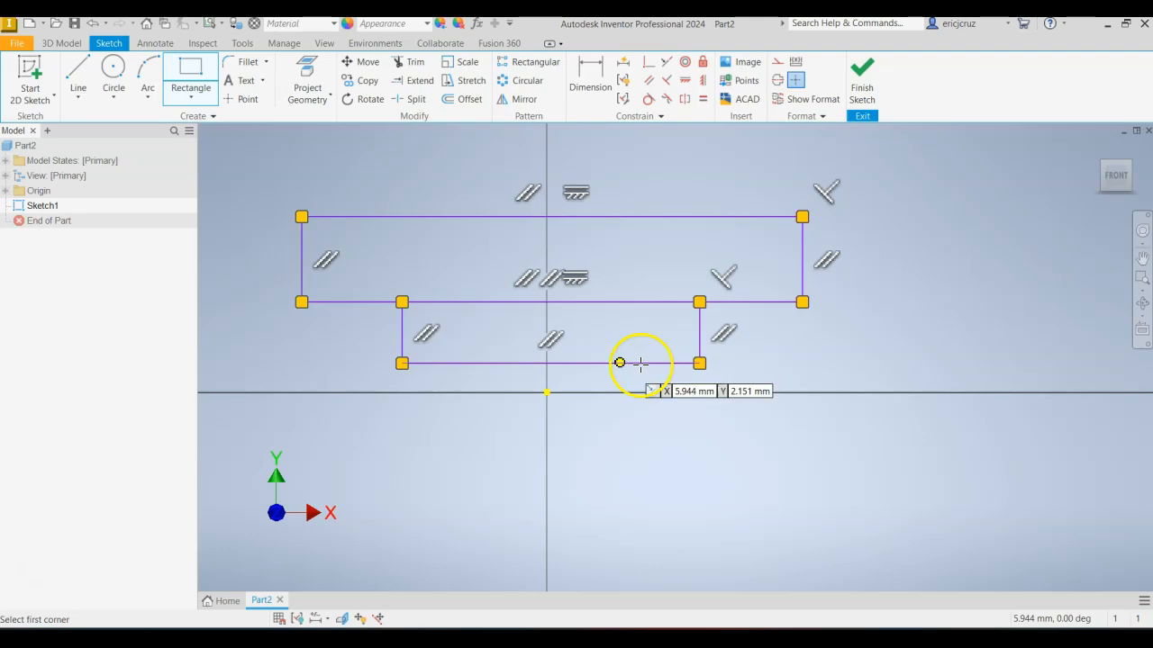
key(Escape)
Consult the reference drawing and dimension the overall height from the upper rectangle's top edge to the lower rectangle's bottom edge as 25 mm.
key(alt+Tab)
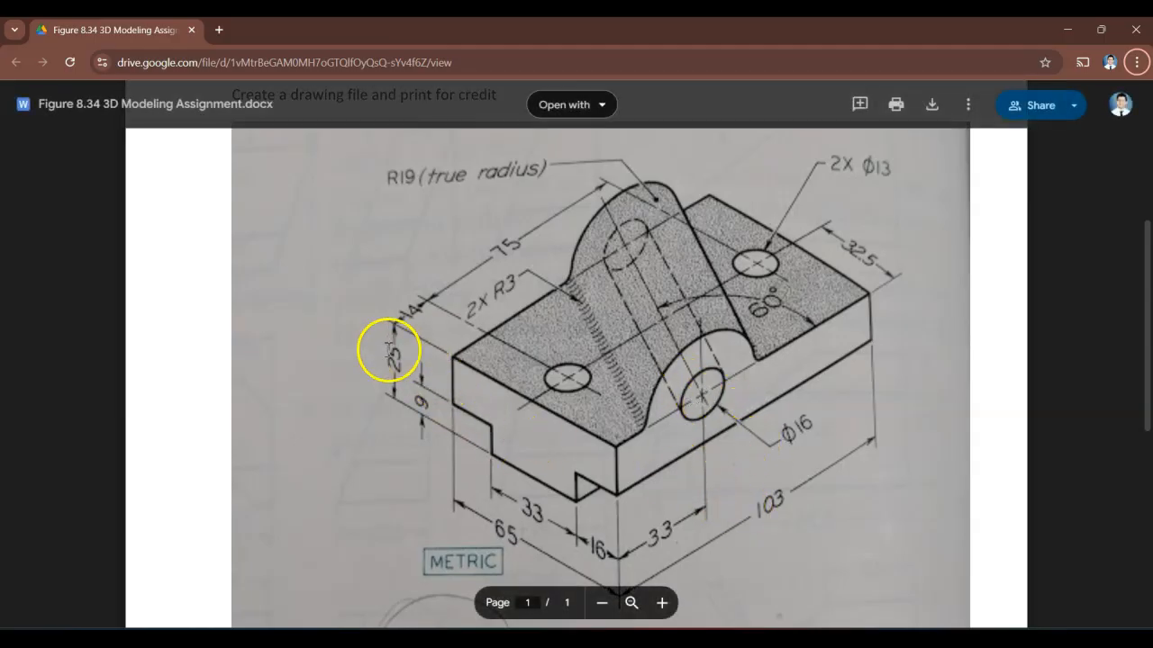
key(alt+Tab)
click(595, 76)
click(406, 217)
click(455, 363)
click(269, 304)
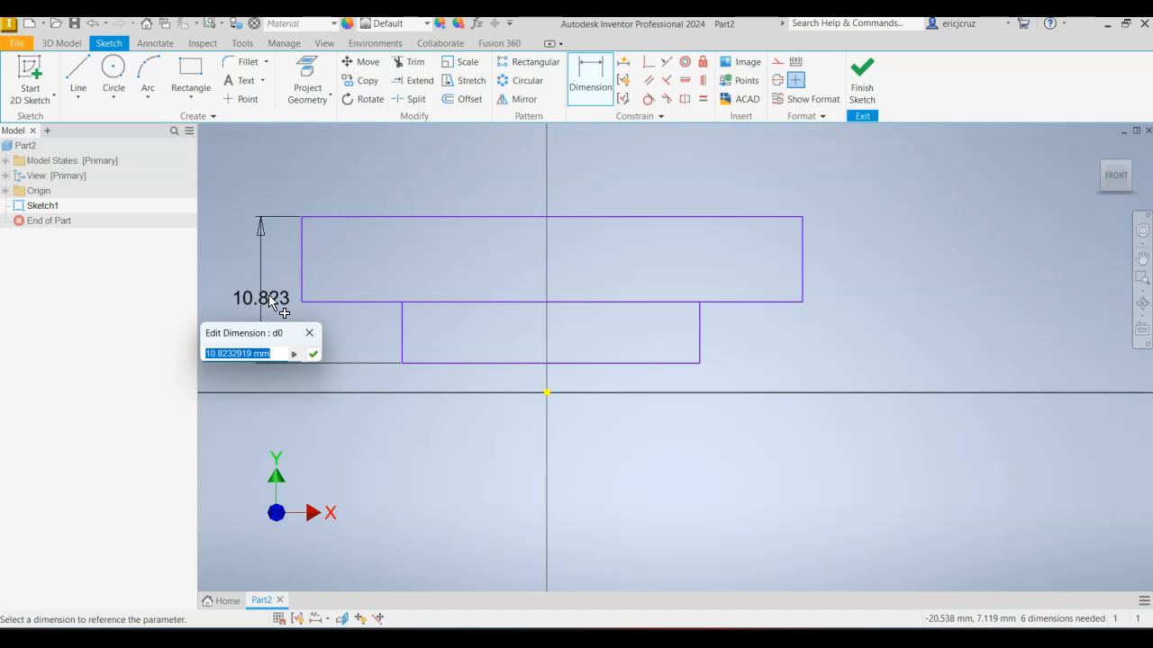
key(Return)
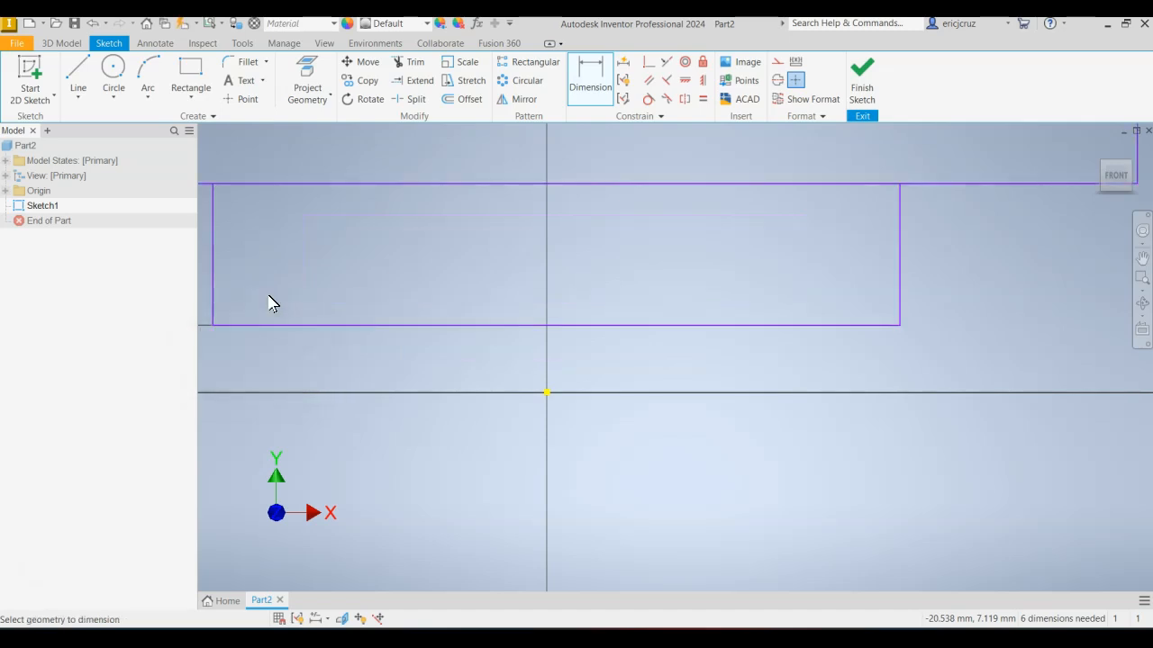
Move the overall height dimension farther out from the left side of the profile.
scroll(597, 343, down, 5)
scroll(558, 324, up, 4)
click(413, 328)
click(390, 328)
drag(411, 329, 370, 329)
key(Escape)
Compare the sketched profile with the reference drawing and examine its width and step dimensions.
key(alt+Tab)
key(alt+Tab)
key(alt+Tab)
key(alt+Tab)
key(alt+Tab)
key(alt+Tab)
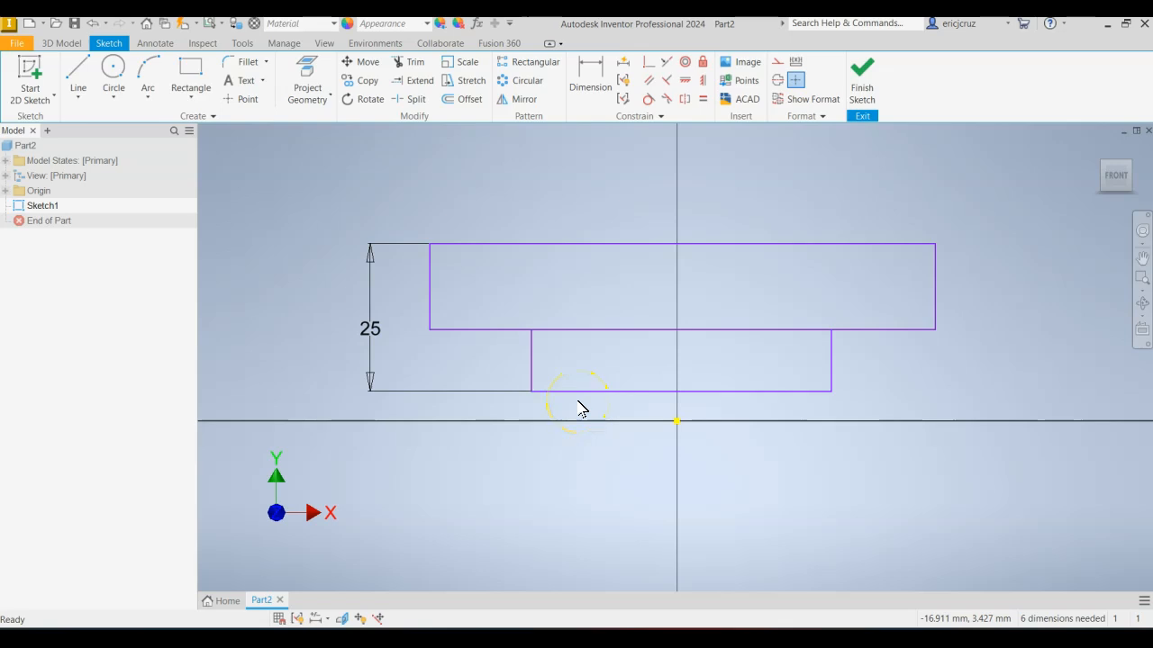
key(alt+Tab)
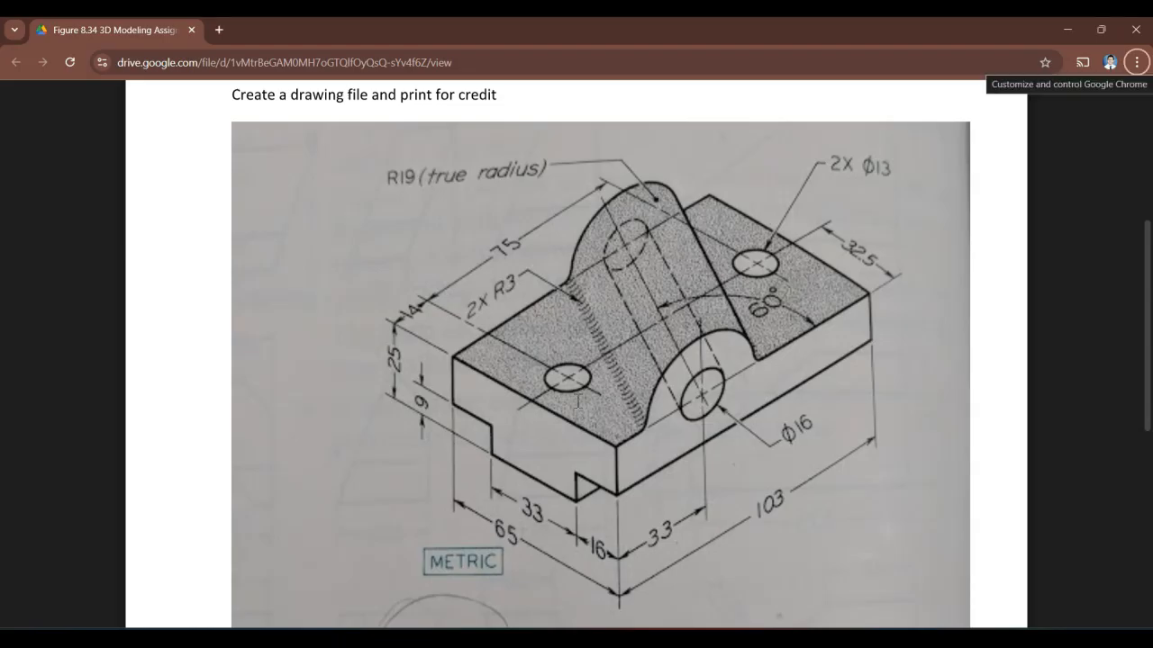
key(alt+Tab)
key(alt+Tab)
key(alt+Tab)
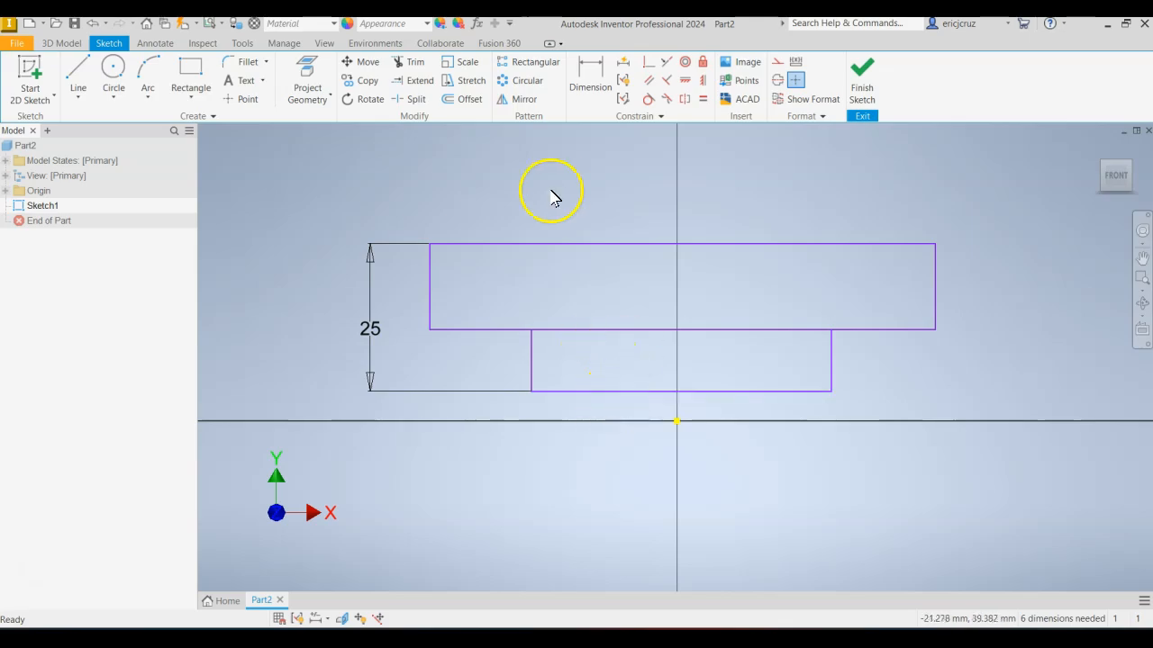
key(alt+Tab)
scroll(540, 513, down, 1)
scroll(531, 495, down, 2)
key(alt+Tab)
Dimension the top edge of the upper rectangle as 65 mm.
click(590, 76)
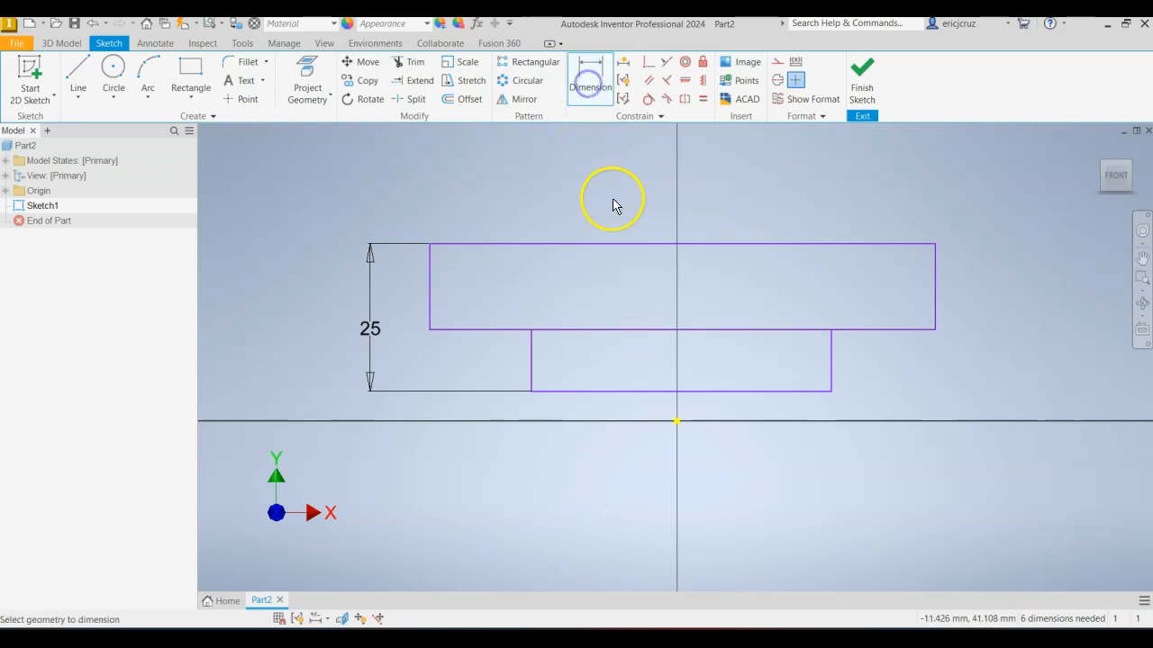
click(608, 244)
click(615, 180)
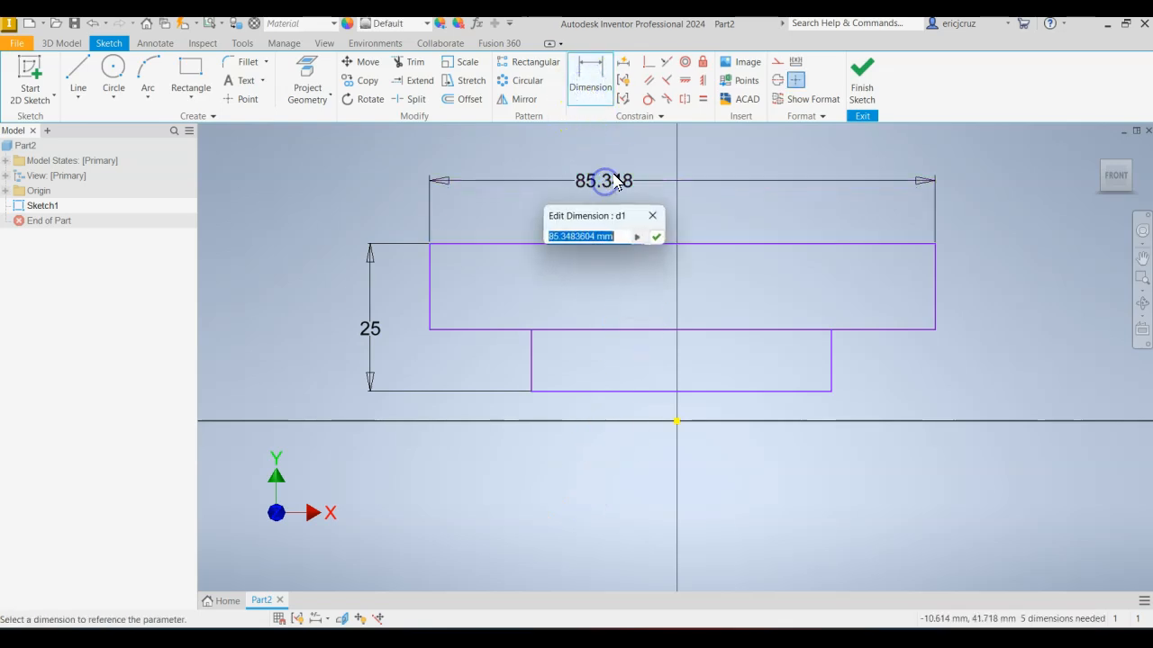
text(65)
key(Return)
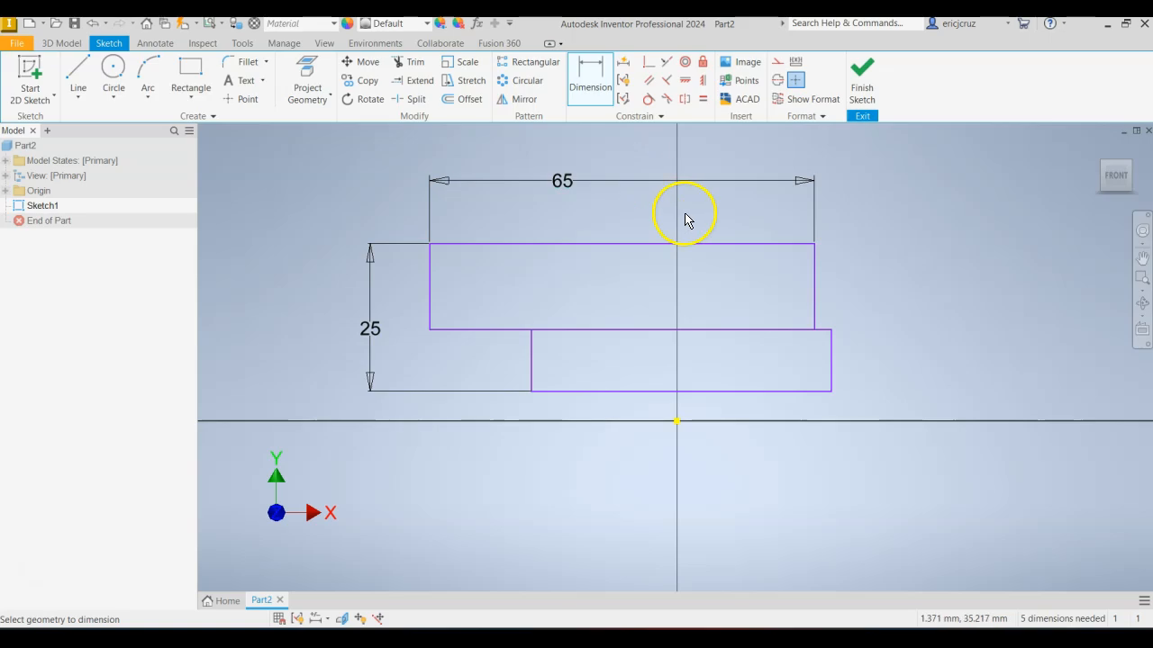
Check the reference drawing and dimension the bottom edge of the lower rectangle as 33 mm.
key(alt+Tab)
key(alt+Tab)
key(alt+Tab)
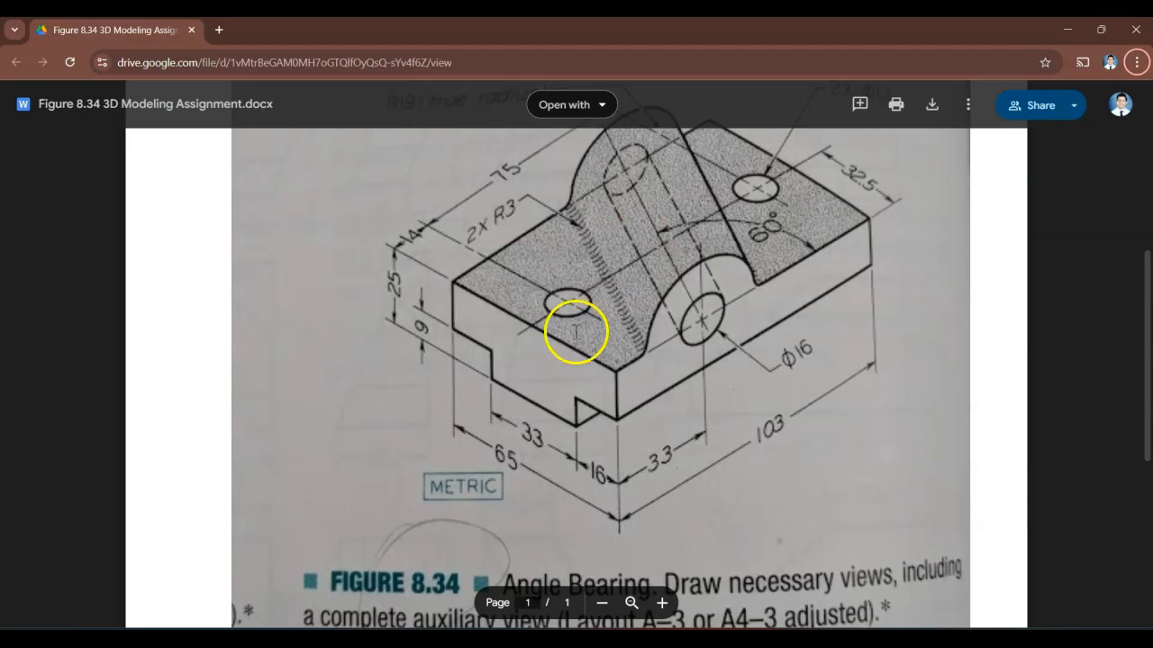
key(alt+Tab)
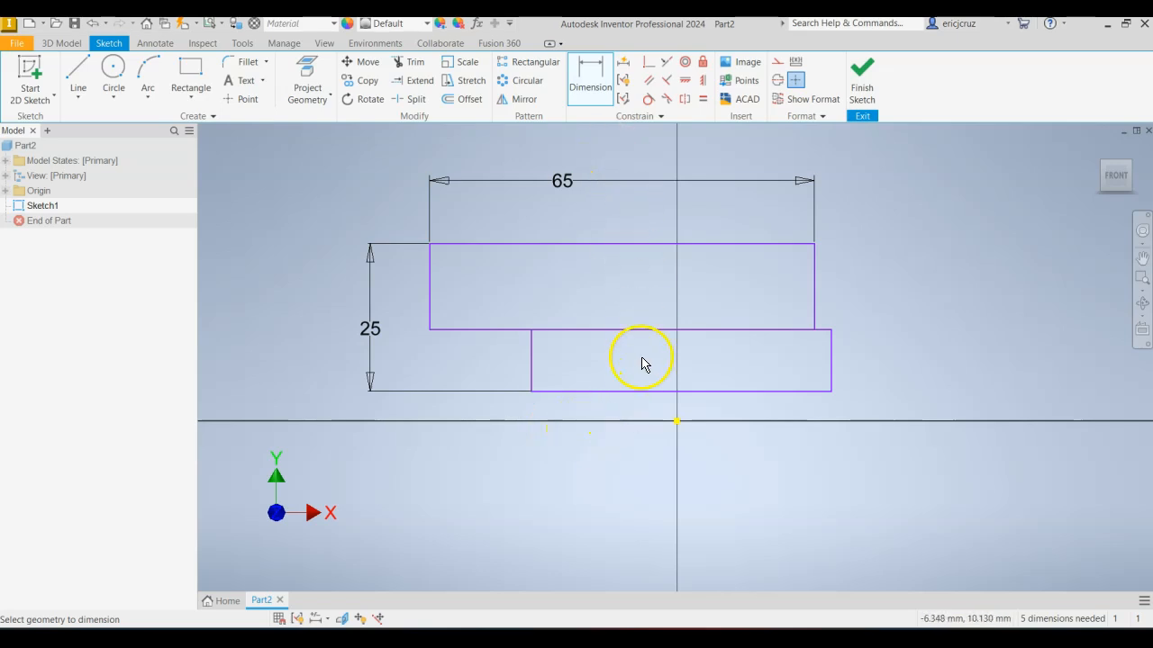
click(641, 392)
click(637, 457)
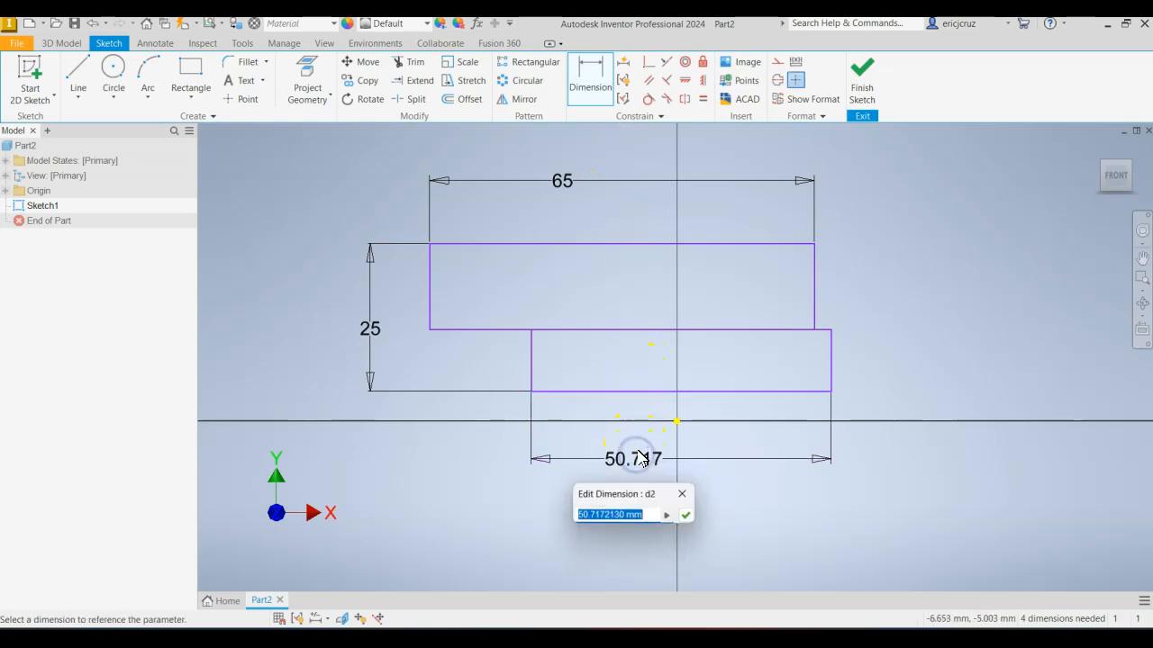
text(33)
key(Return)
Check the reference drawing and set the horizontal distance between the right edges of the two rectangles to 16 mm.
key(alt+Tab)
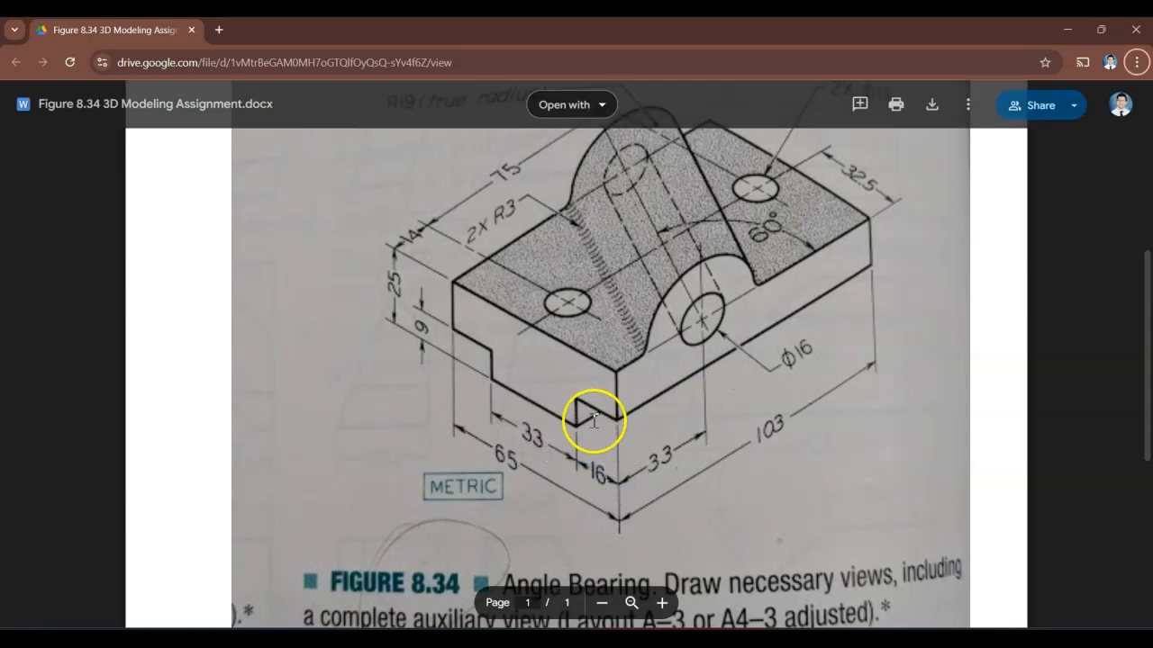
key(alt+Tab)
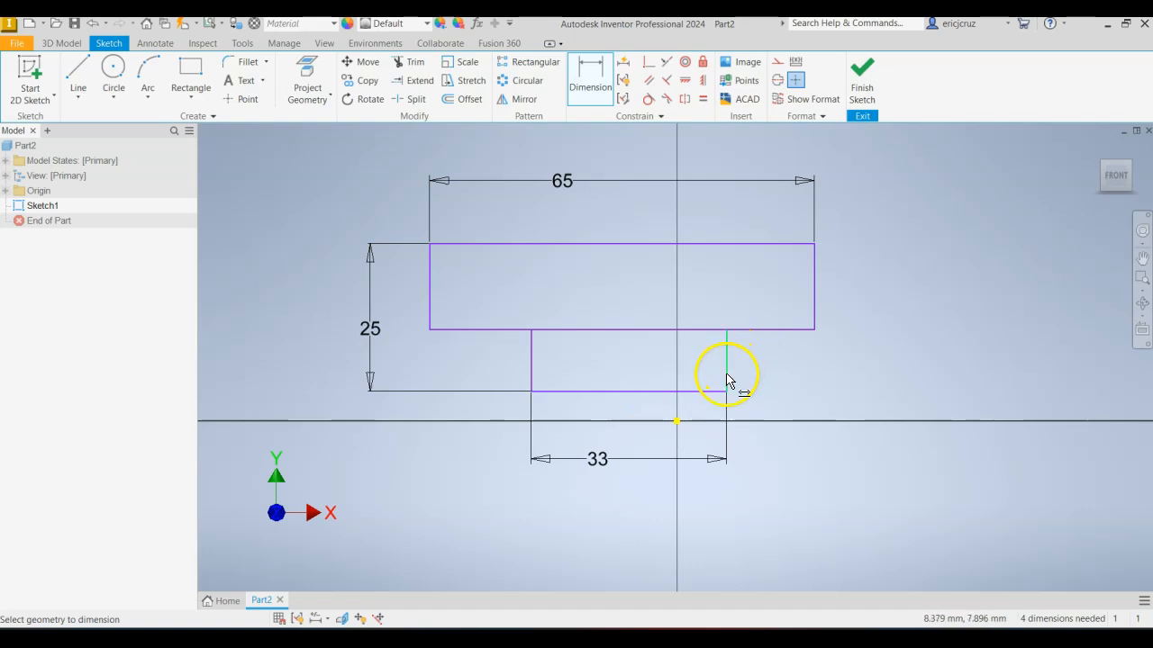
click(811, 313)
click(801, 512)
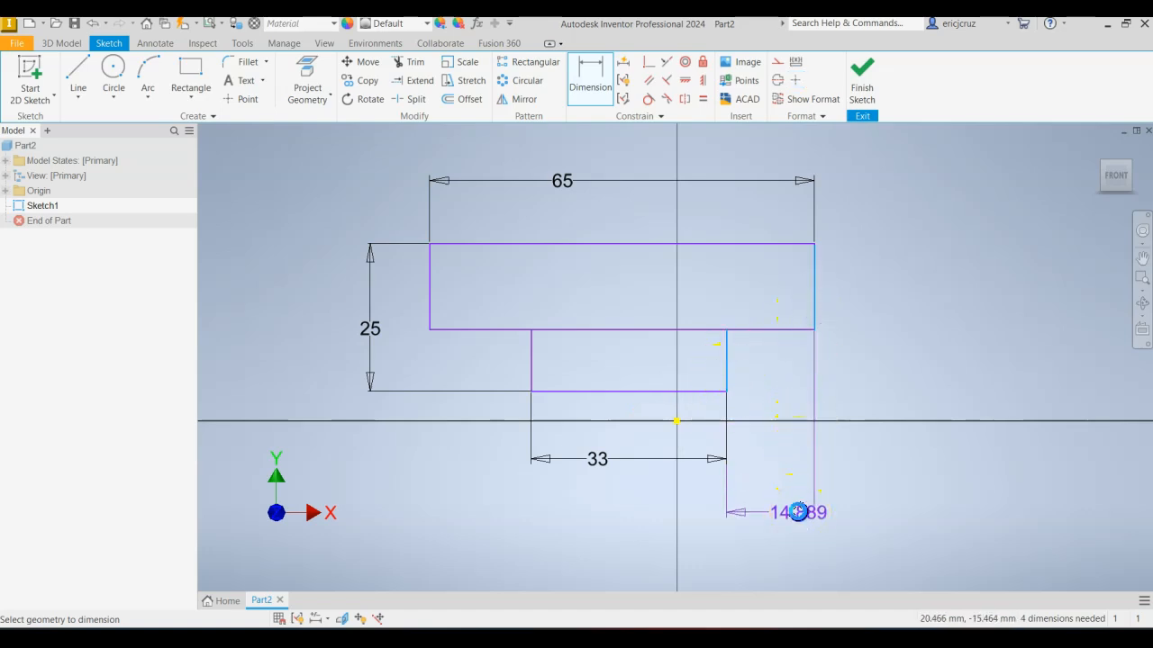
text(16)
key(Return)
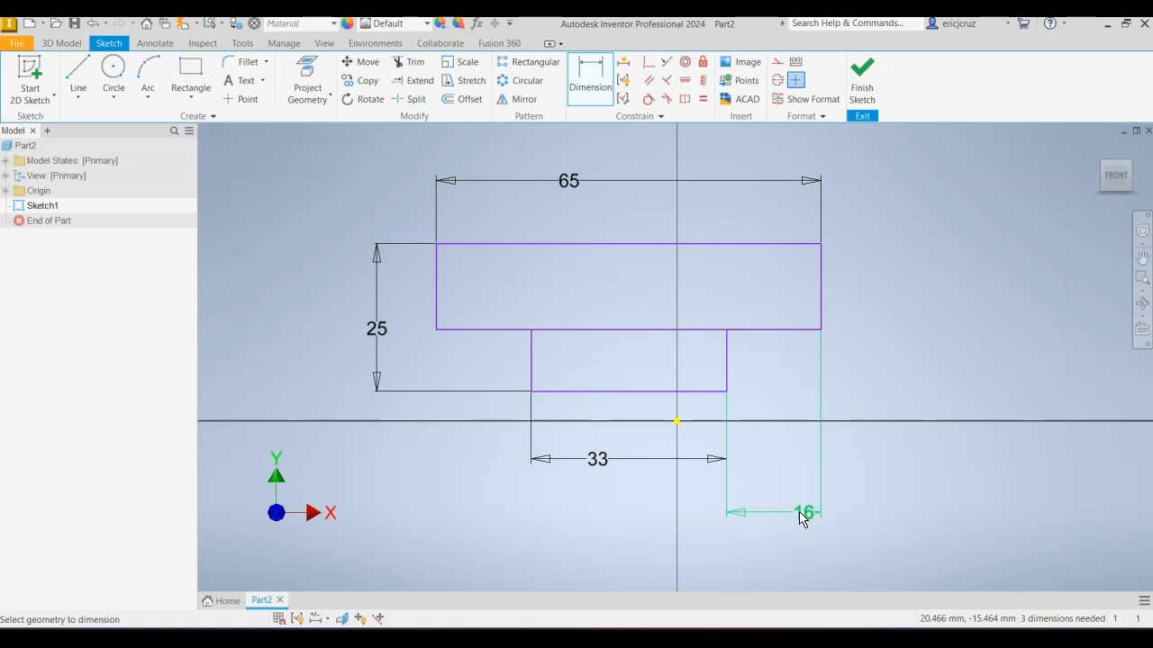
Check the reference drawing and dimension the lower rectangle's height as 9 mm.
key(alt+Tab)
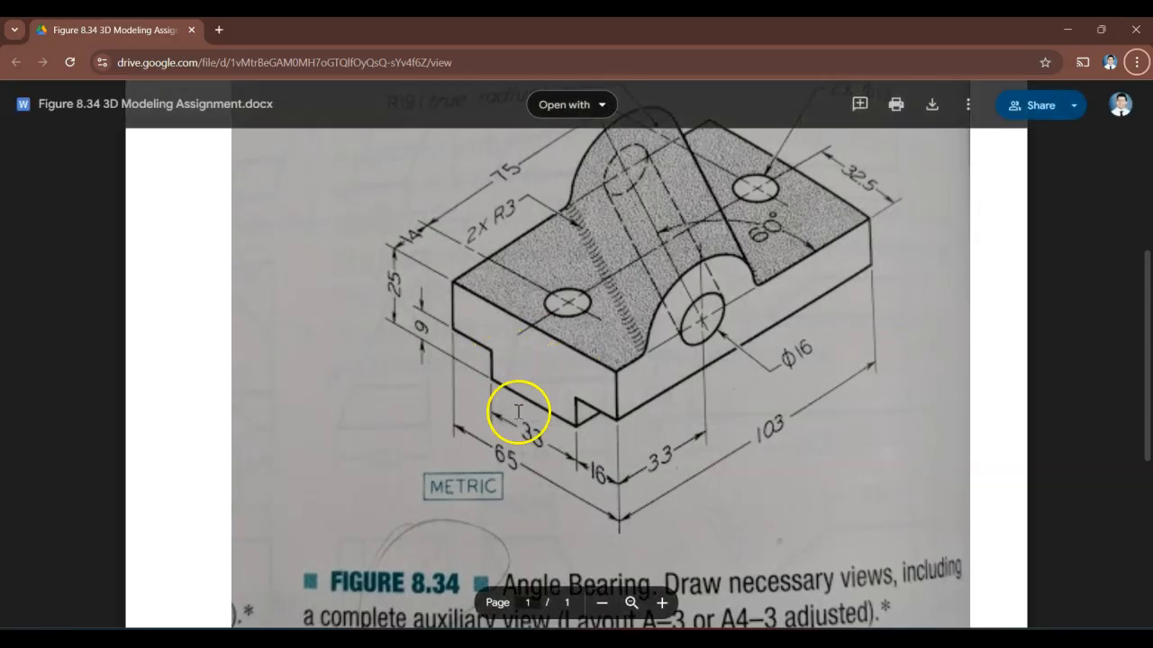
key(alt+Tab)
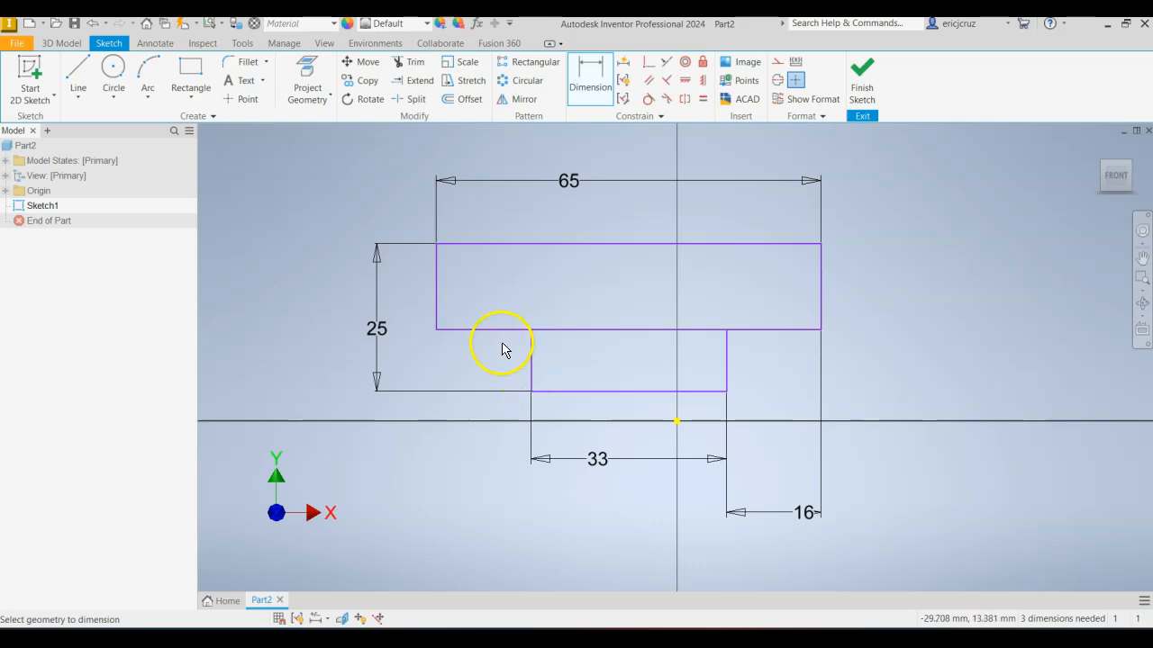
click(471, 331)
click(568, 392)
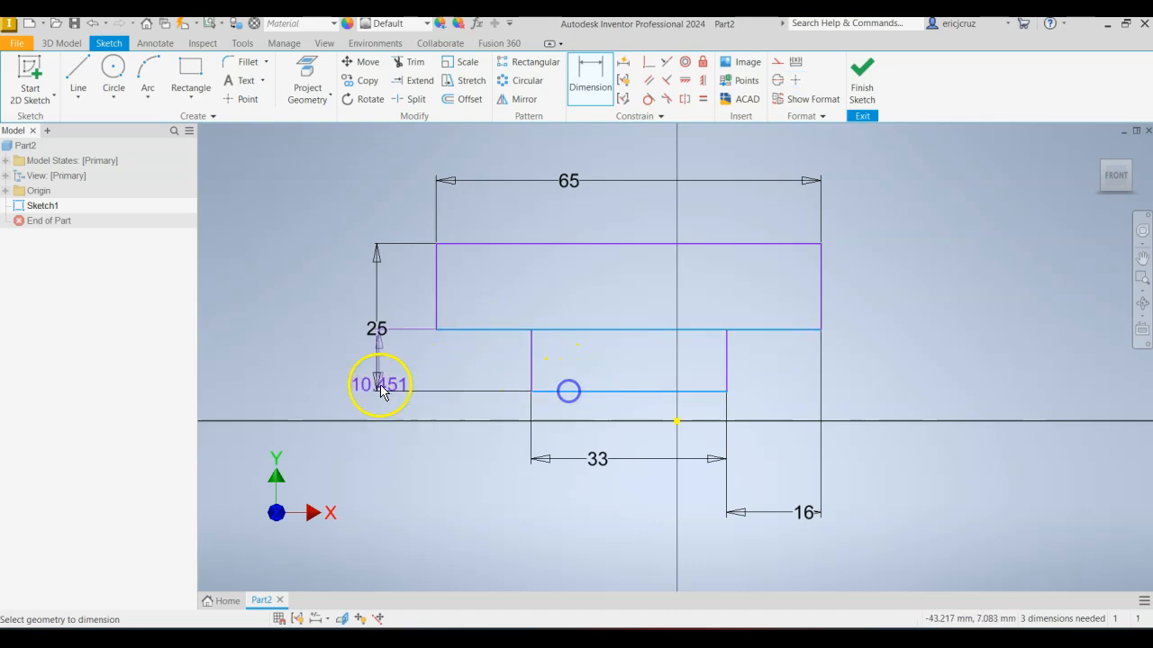
click(417, 370)
text(9)
key(Return)
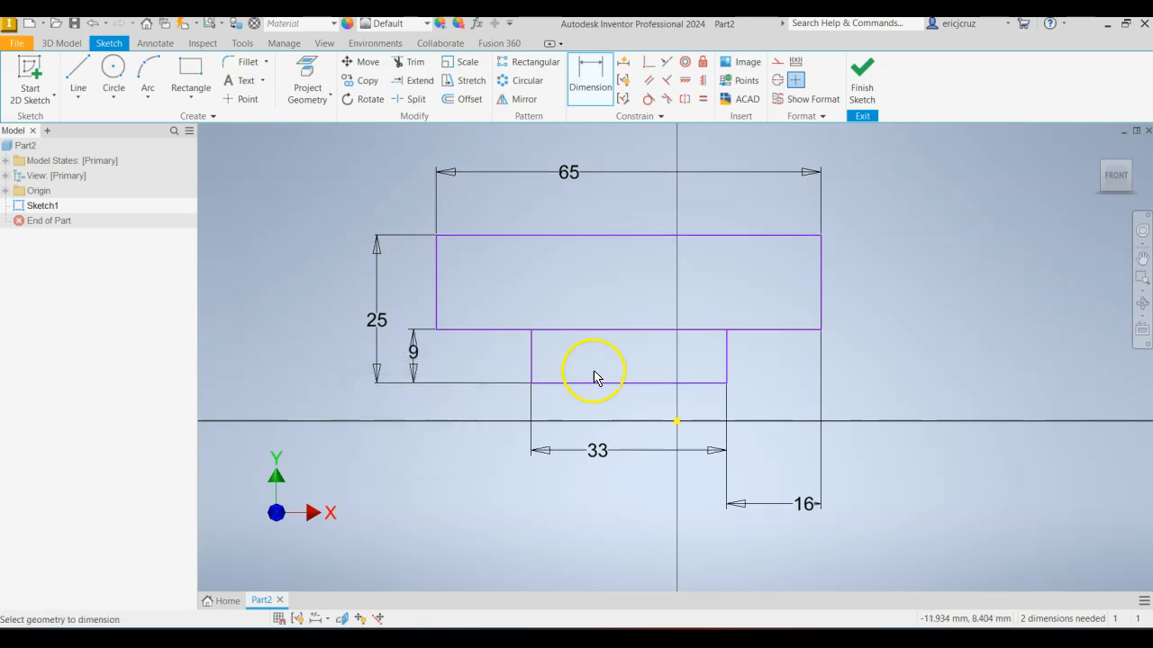
Check the reference drawing for the block's overall length and return to the Inventor sketch.
key(alt+Tab)
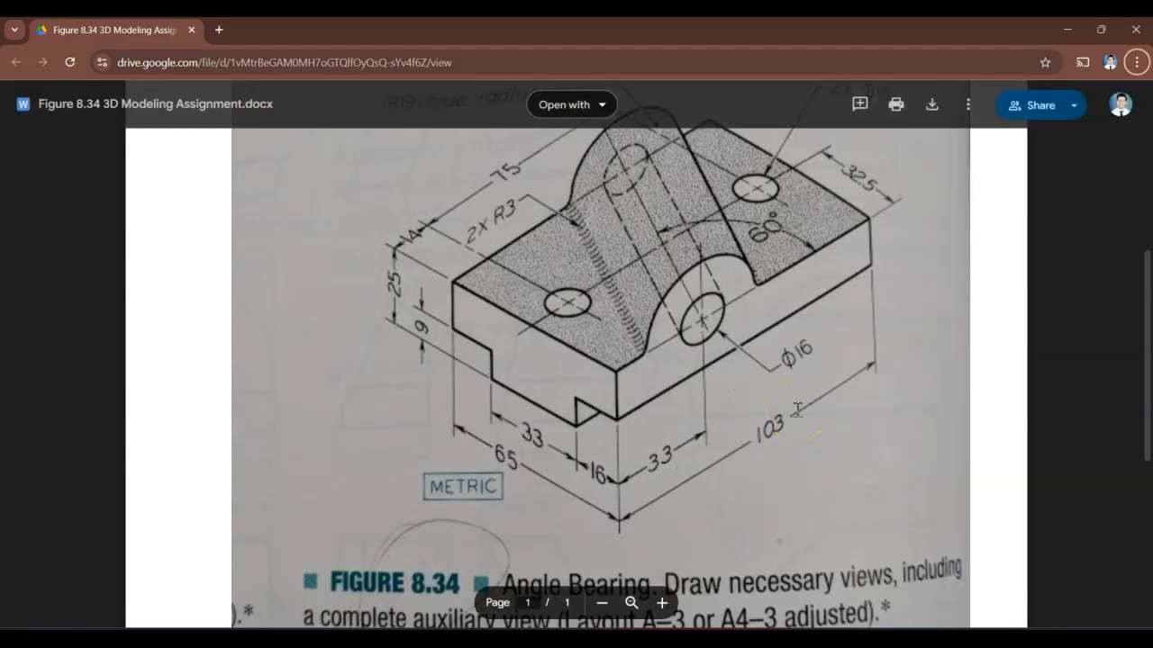
key(alt+Tab)
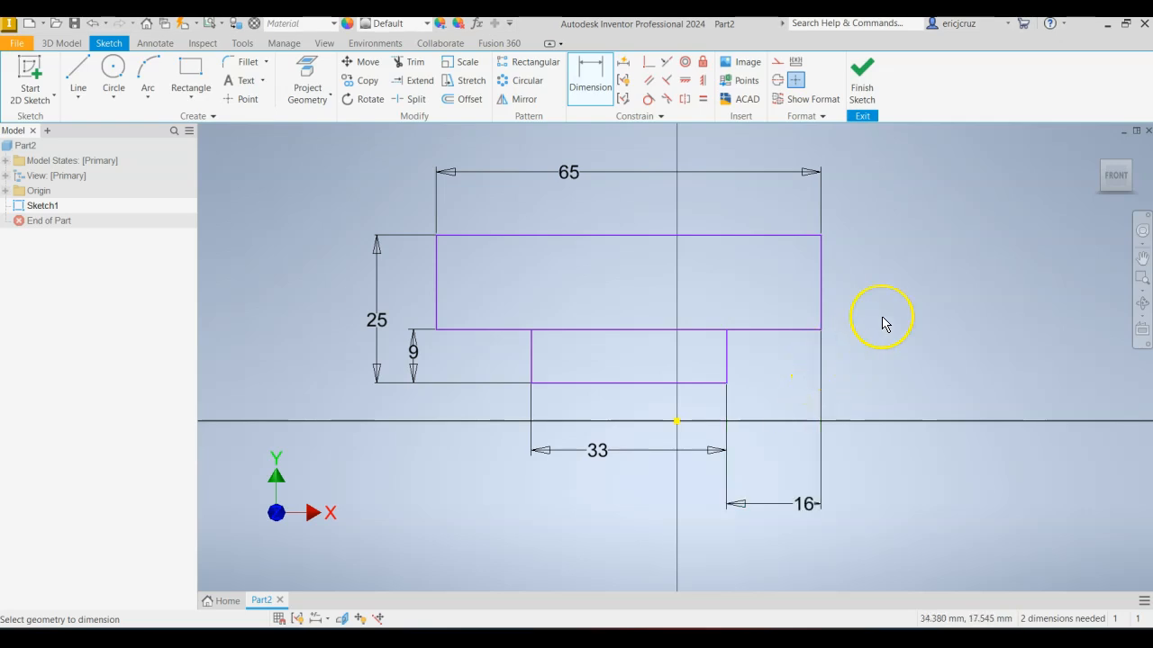
key(alt+Tab)
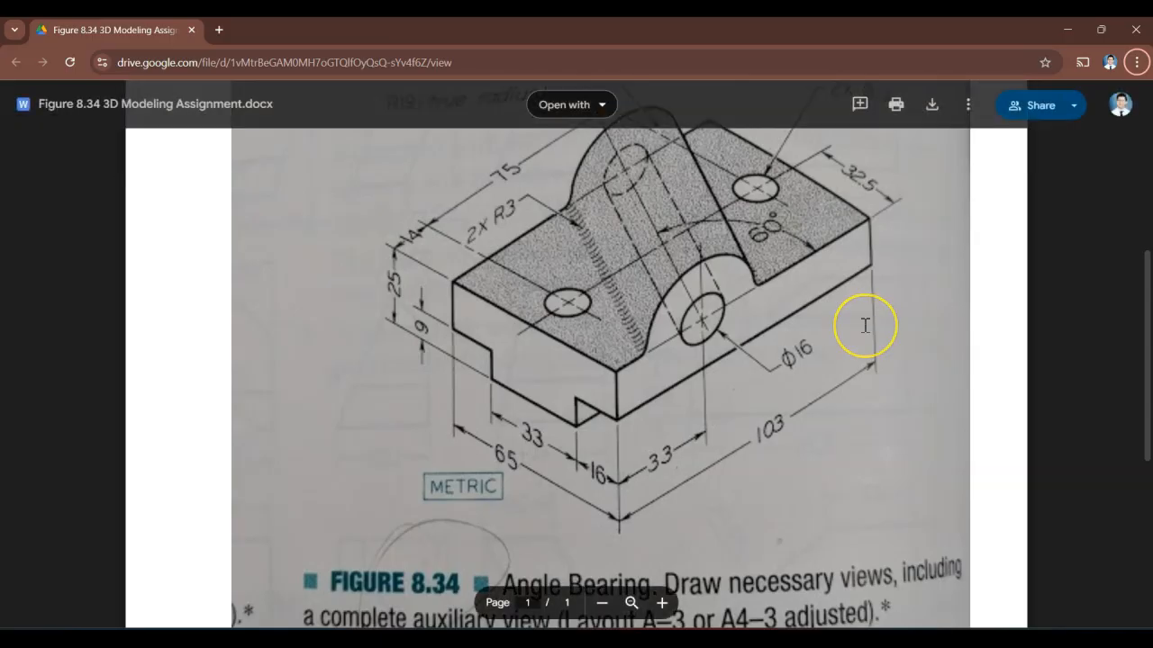
key(alt+Tab)
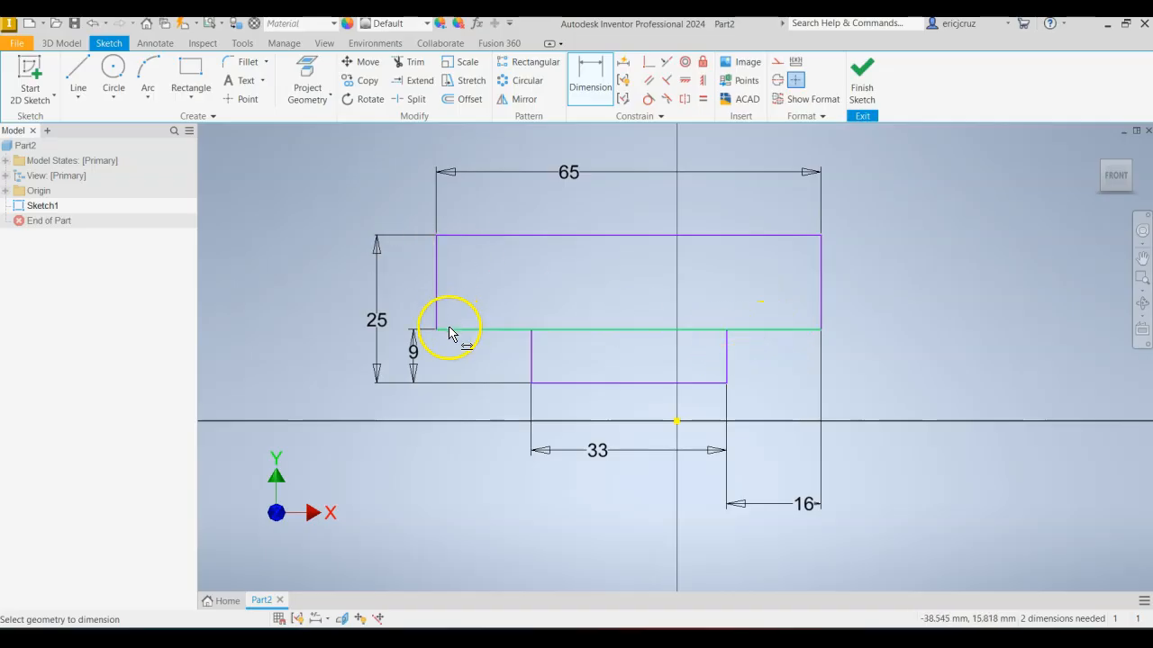
Compare the dimensioned base profile with the reference drawing to check for missing dimensions.
key(alt+Tab)
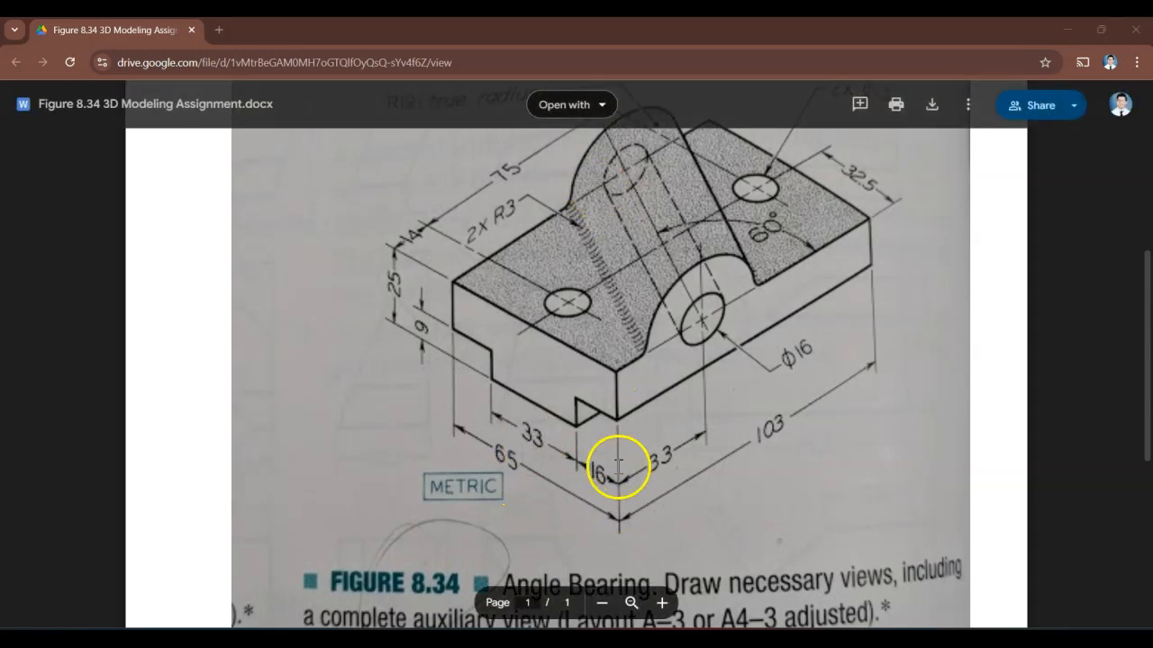
key(alt+Tab)
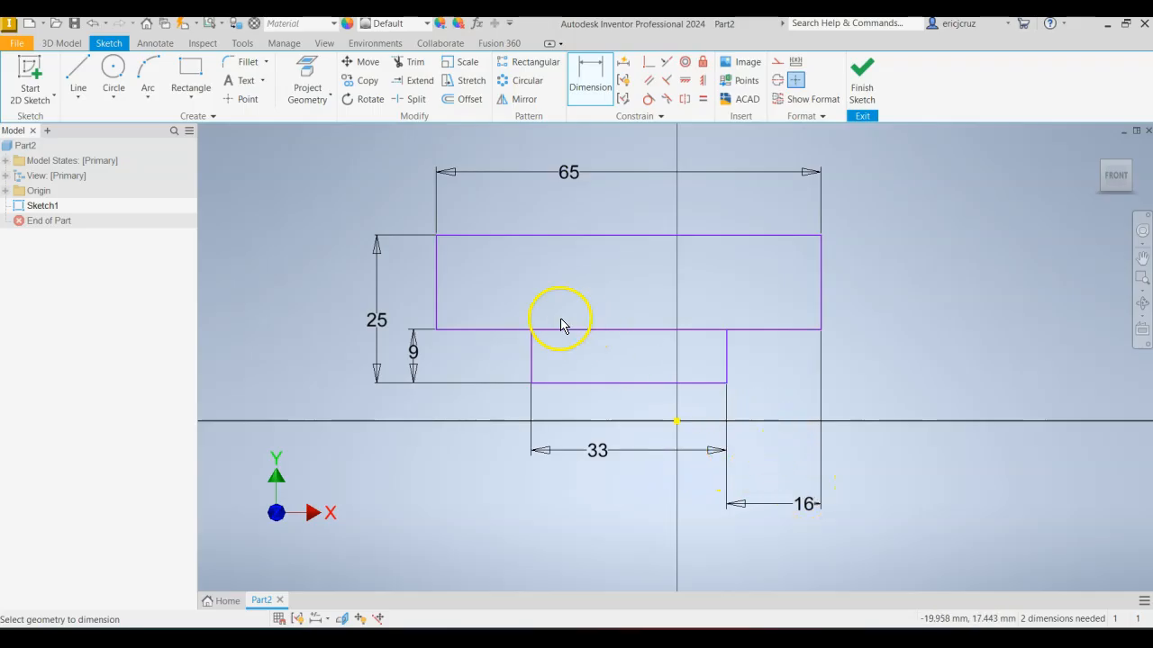
key(alt+Tab)
key(alt+Tab)
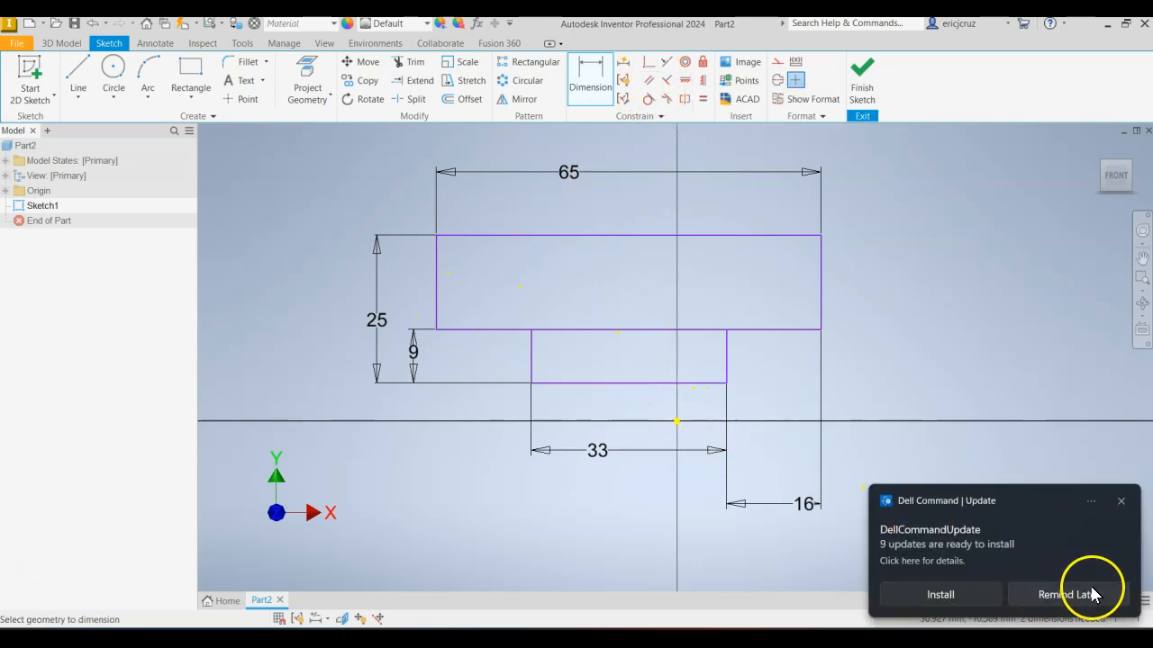
Make the midpoint of the lower rectangle's bottom edge coincident with the sketch origin and finish the sketch.
click(1093, 594)
click(648, 69)
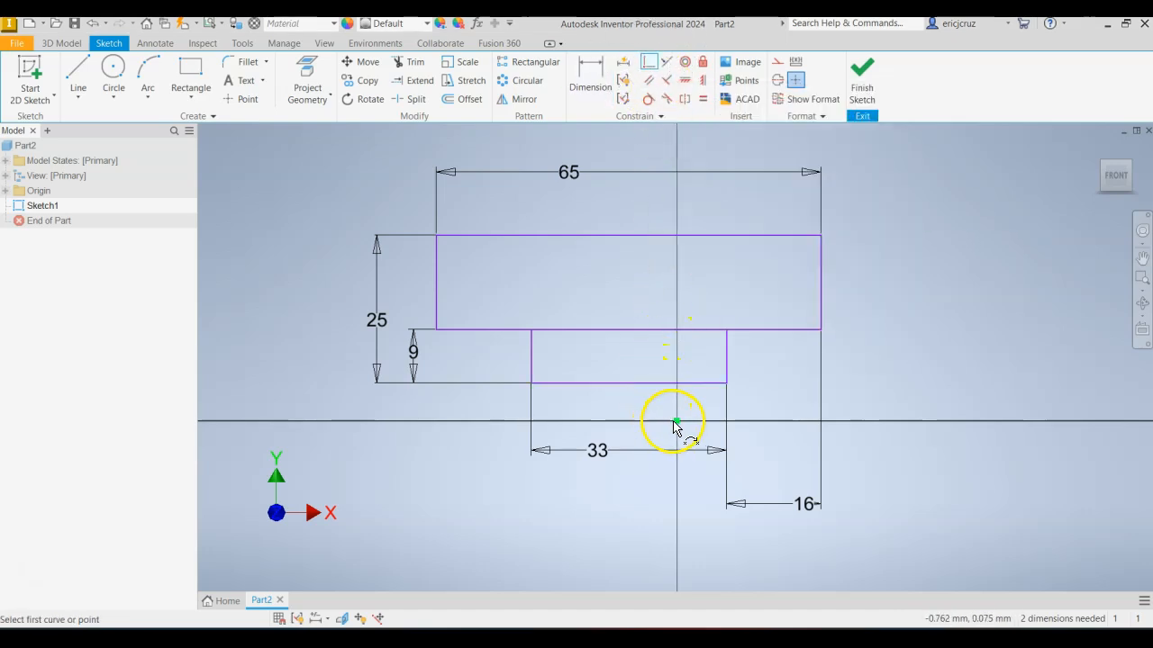
click(641, 385)
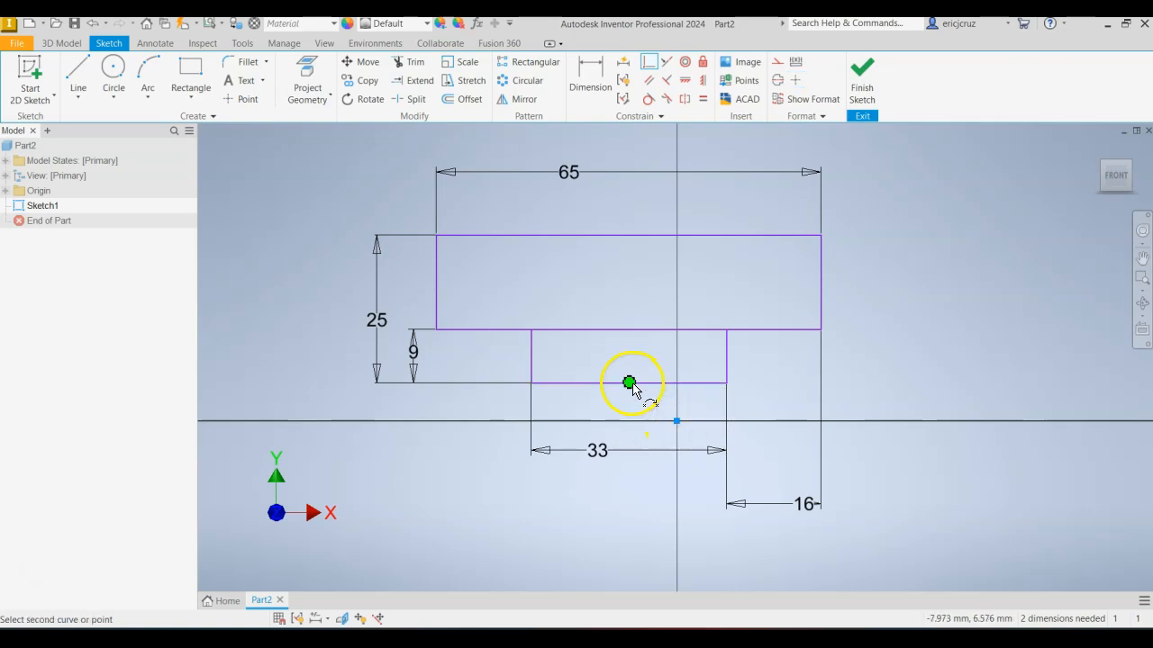
click(629, 384)
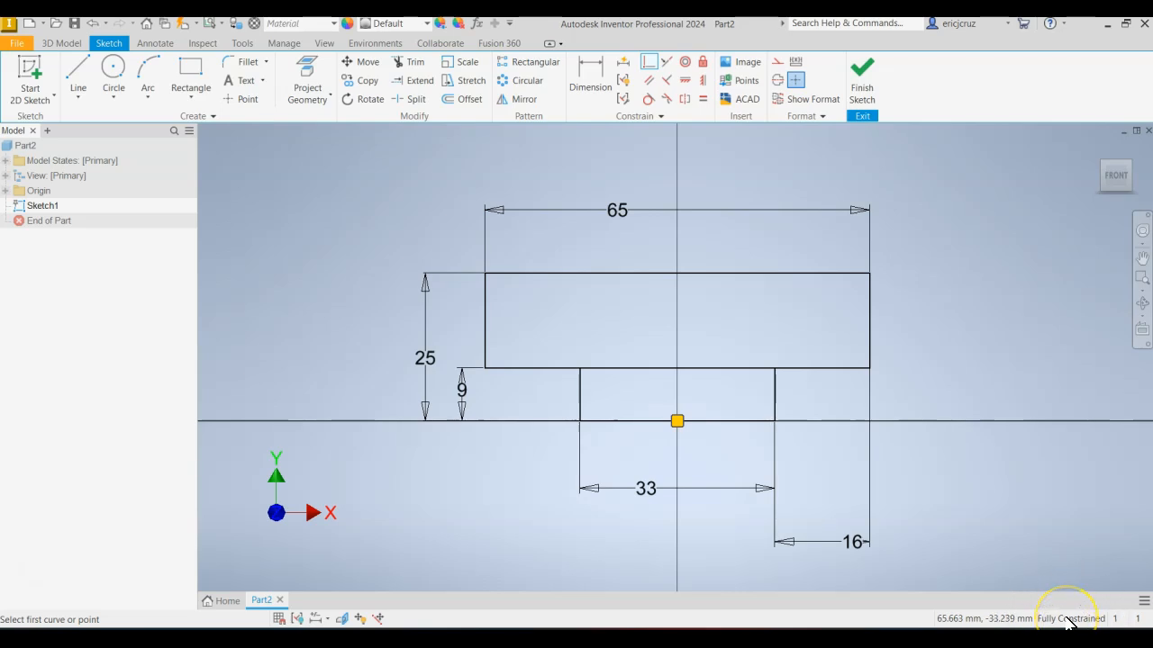
click(862, 83)
Check the reference drawing for the base block's orientation and overall depth, keeping the profile in a 3D view.
scroll(892, 315, down, 6)
middle_drag(886, 281, 804, 365)
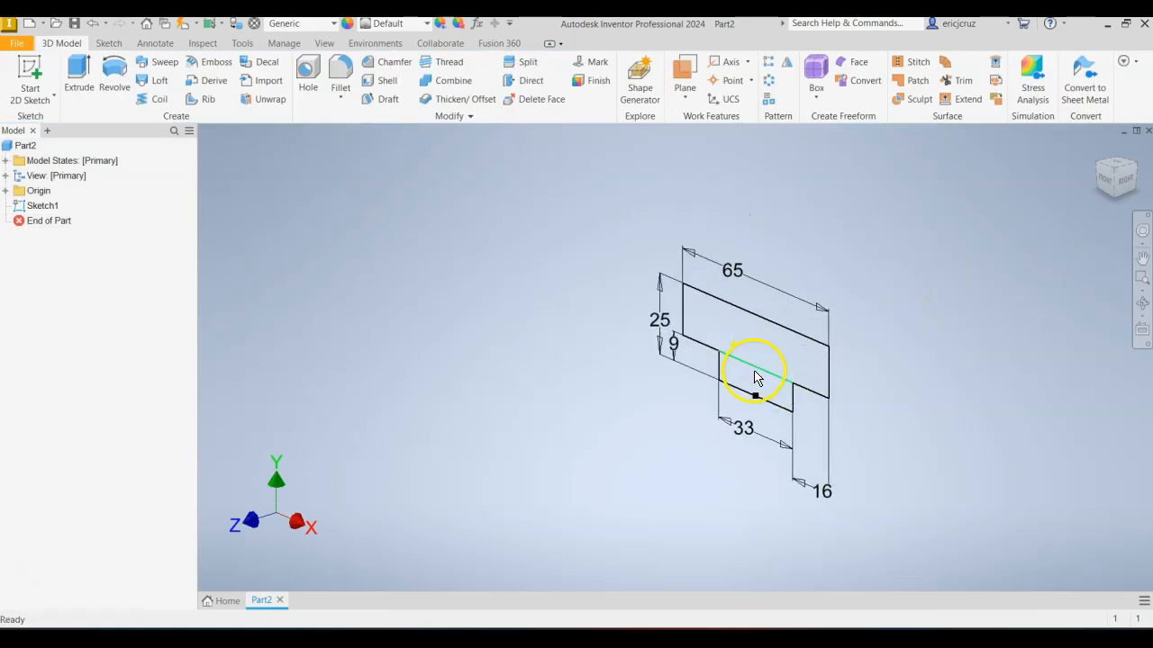
key(alt+Tab)
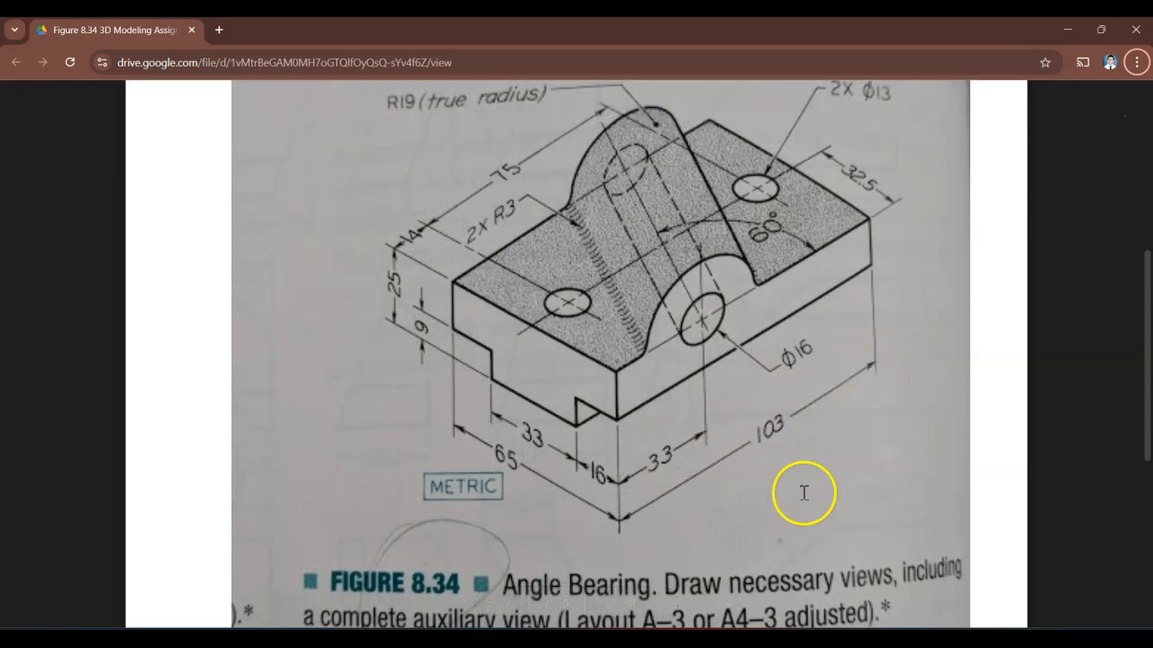
scroll(788, 288, up, 1)
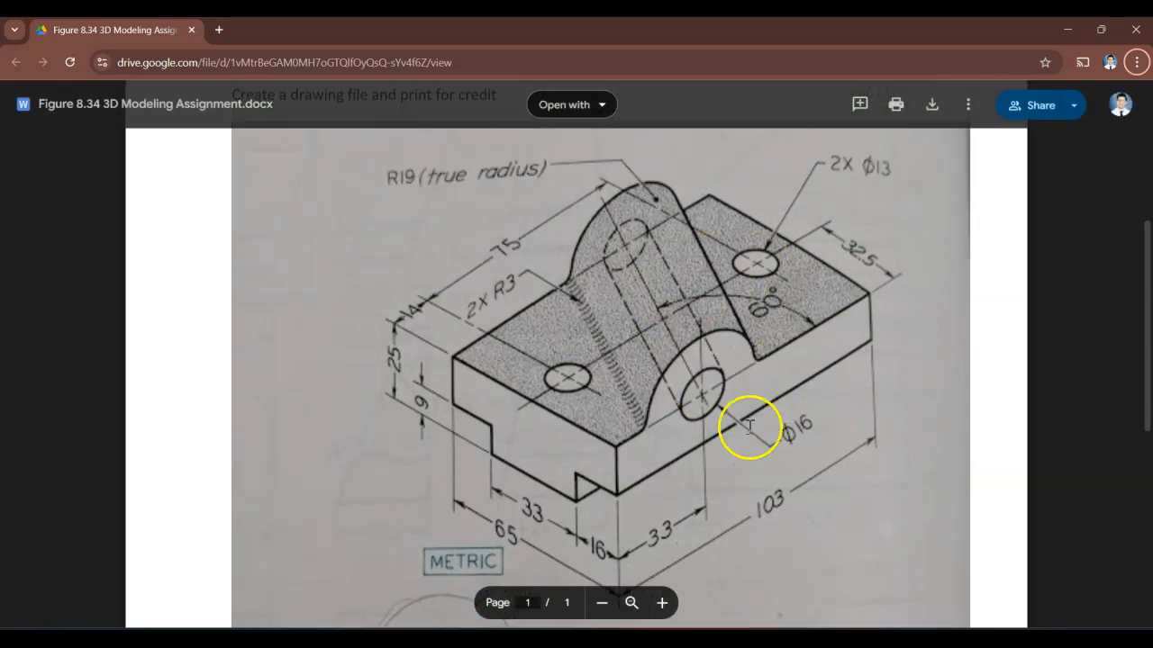
key(alt+Tab)
Extrude both rectangular regions of the base profile 103 mm in the flipped direction, consulting the reference drawing for the length.
click(81, 80)
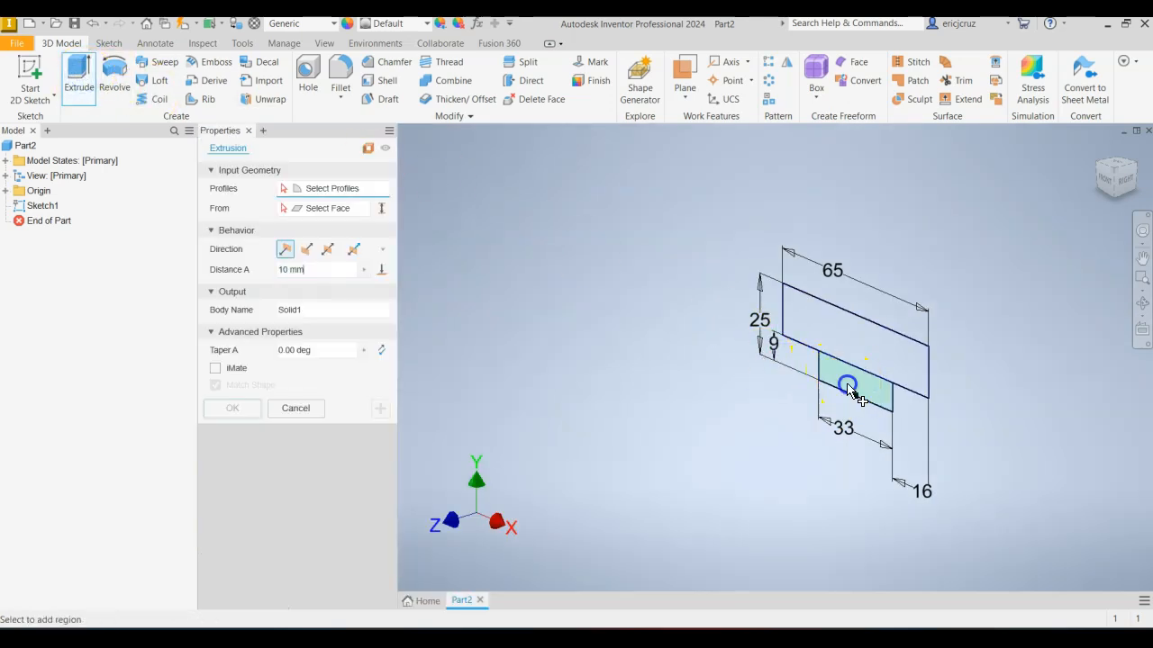
click(851, 394)
click(856, 339)
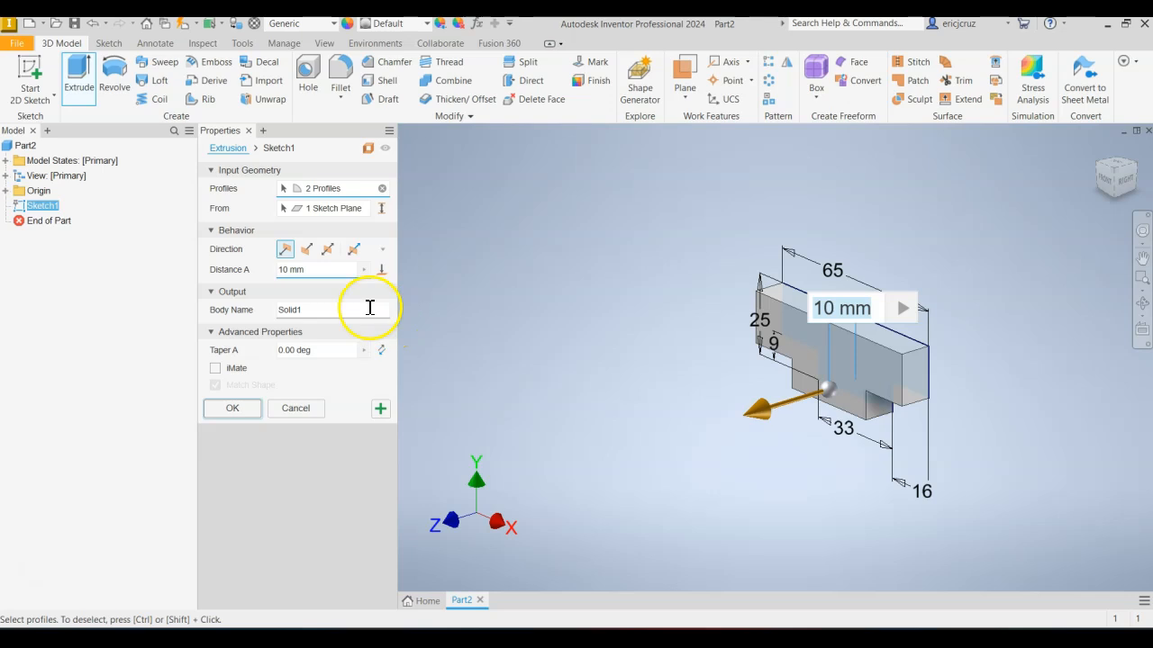
click(308, 249)
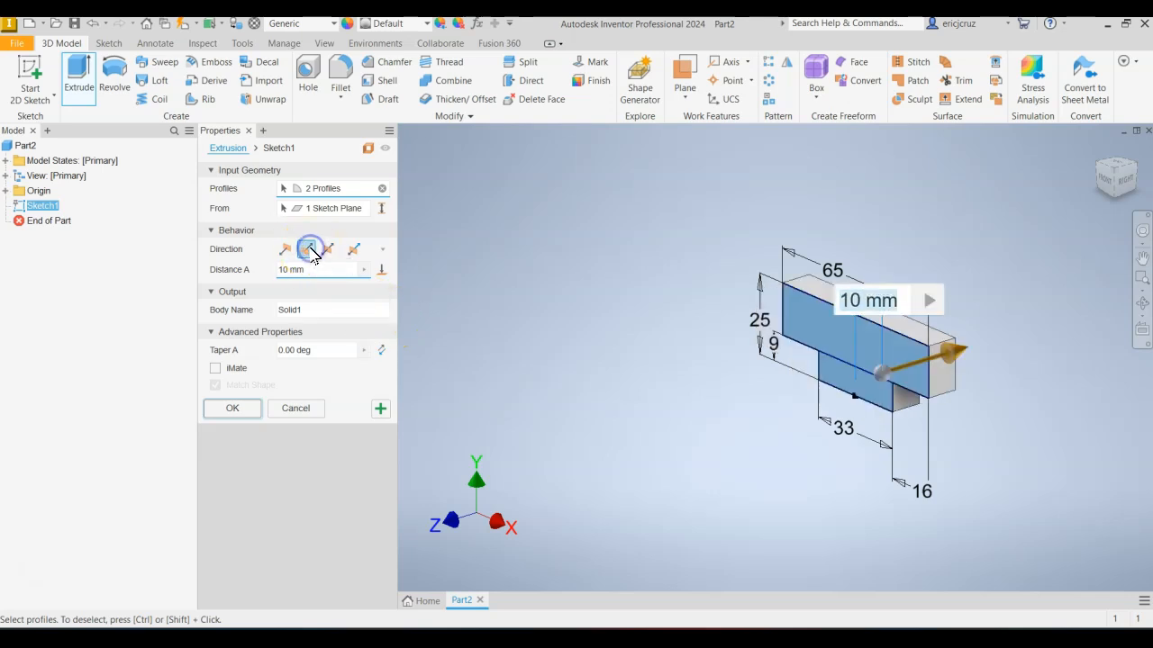
key(alt+Tab)
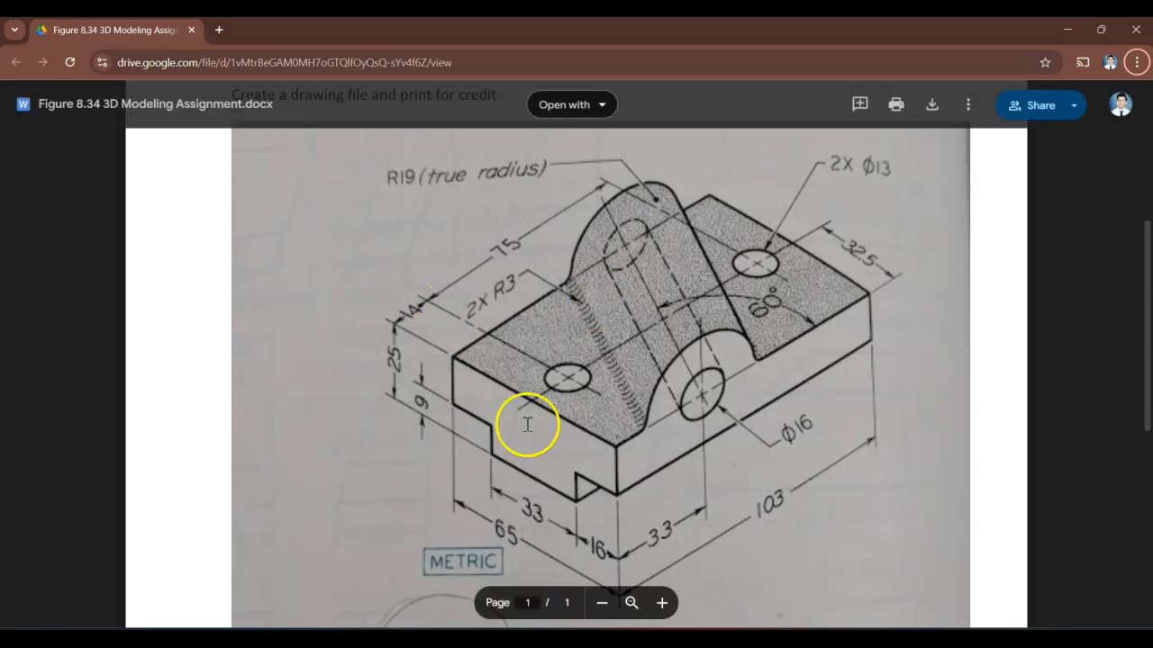
key(alt+Tab)
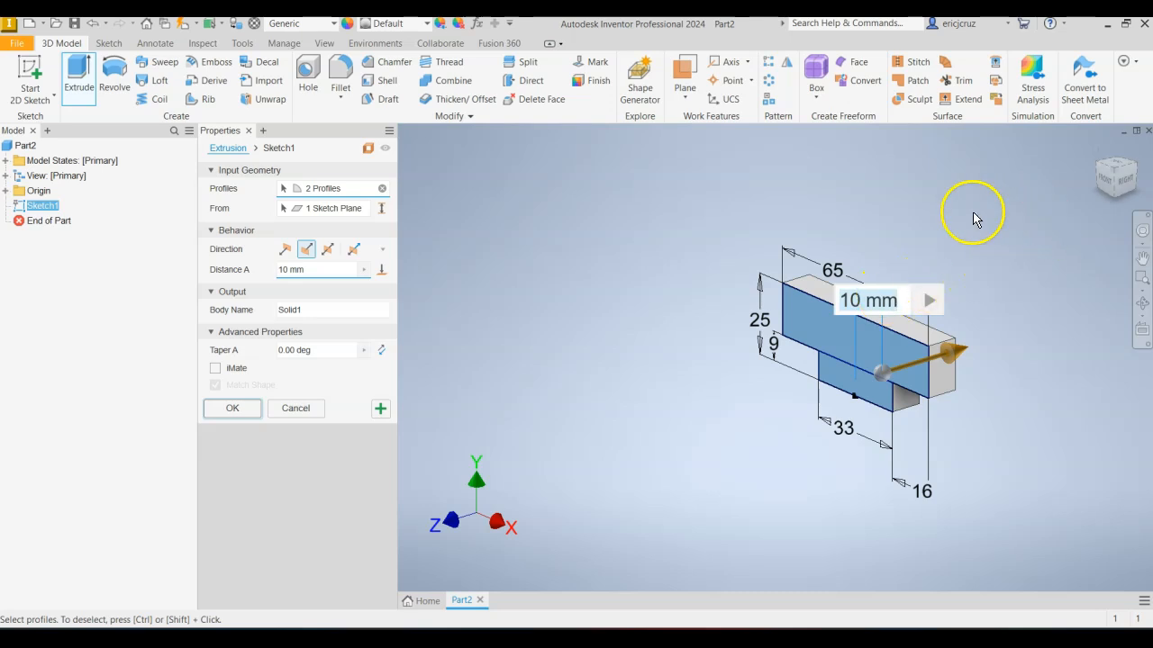
drag(341, 271, 260, 267)
text(100)
key(Return)
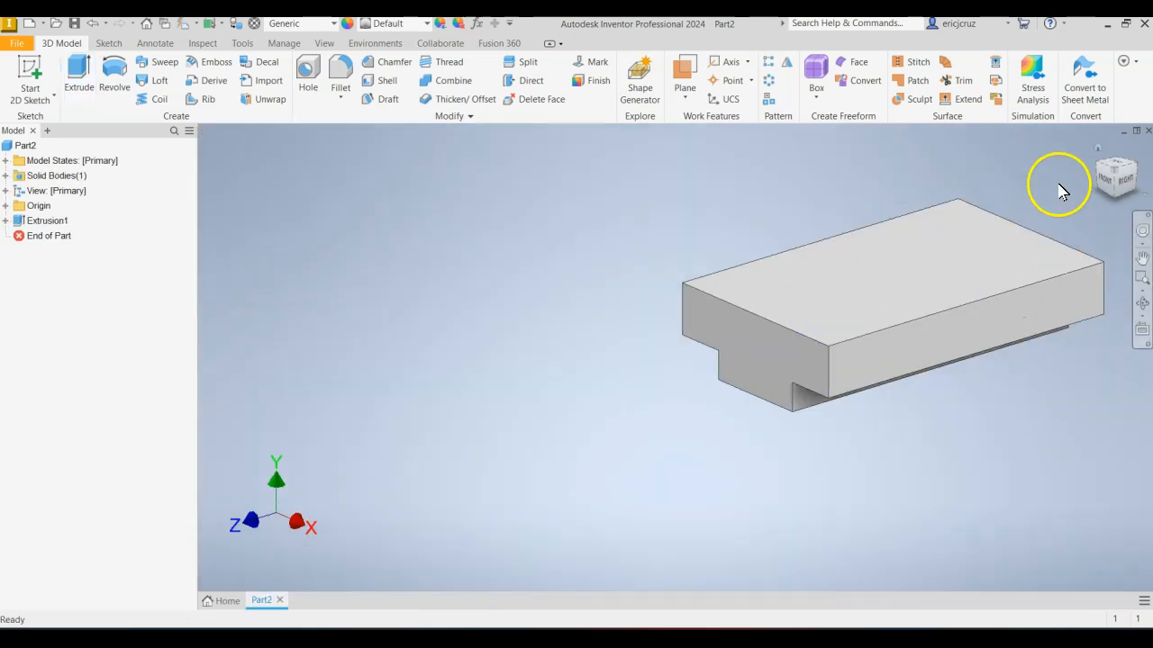
Study the rounded boss in the reference drawing and start a new sketch on the block's long right side face.
click(1102, 148)
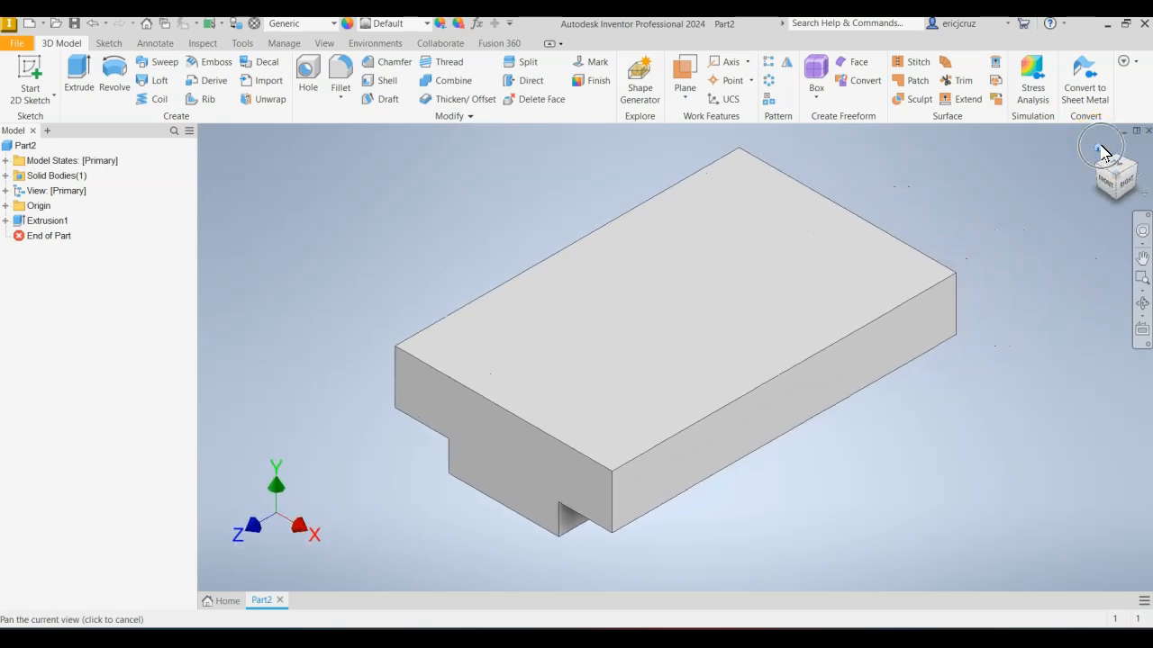
key(alt+Tab)
key(alt+Tab)
key(alt+Tab)
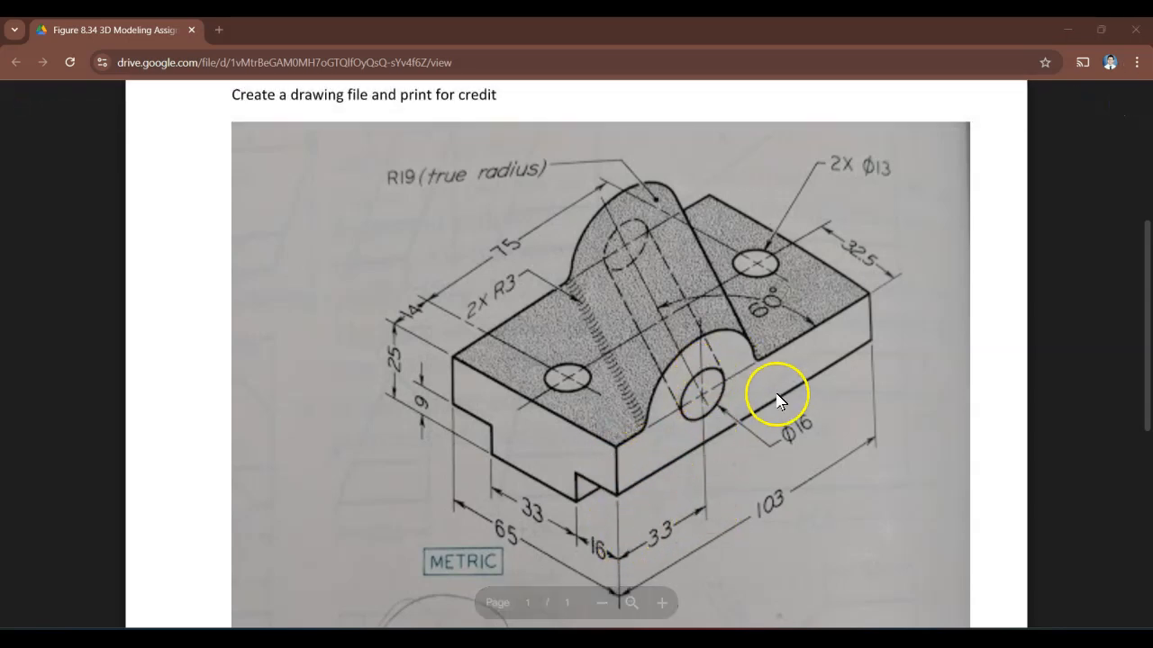
key(alt+Tab)
right_click(705, 450)
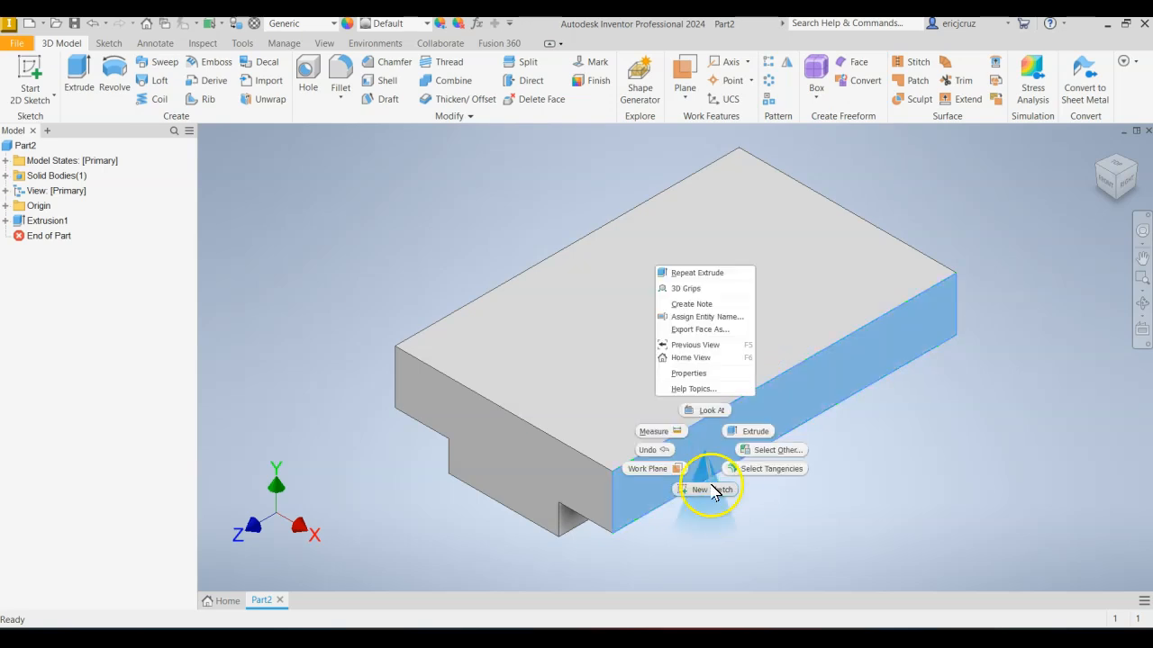
click(711, 490)
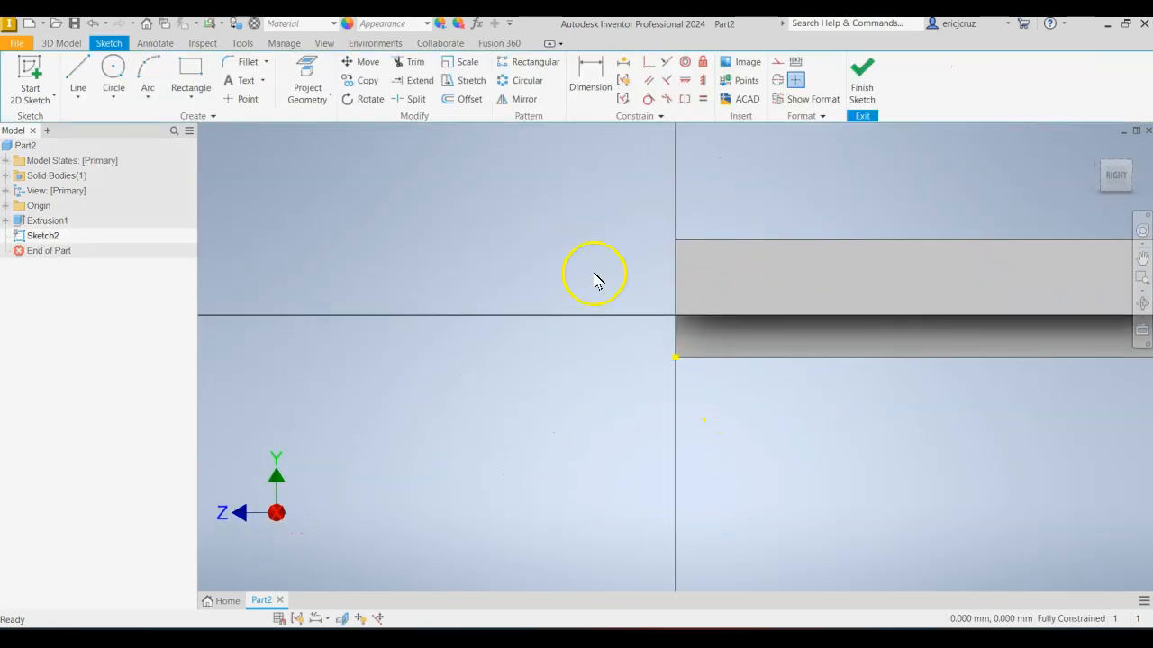
Sketch a 19 mm radius circle centred on the side face's top edge, about 21 mm from its front end.
click(113, 74)
key(alt+Tab)
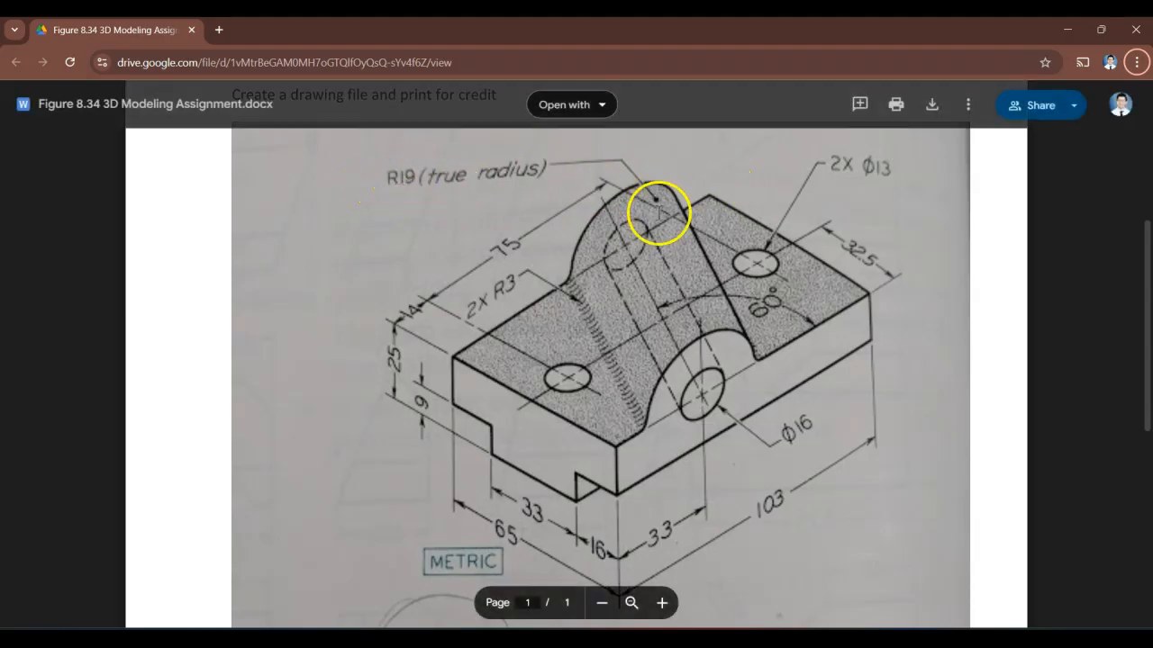
key(alt+Tab)
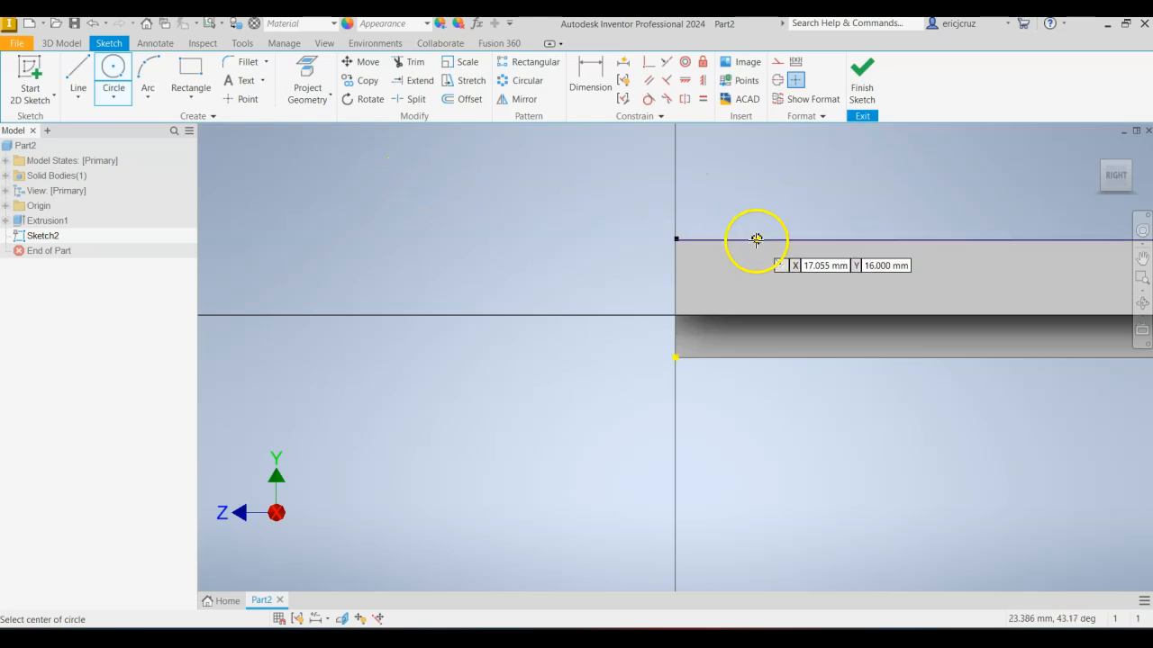
middle_drag(841, 252, 617, 270)
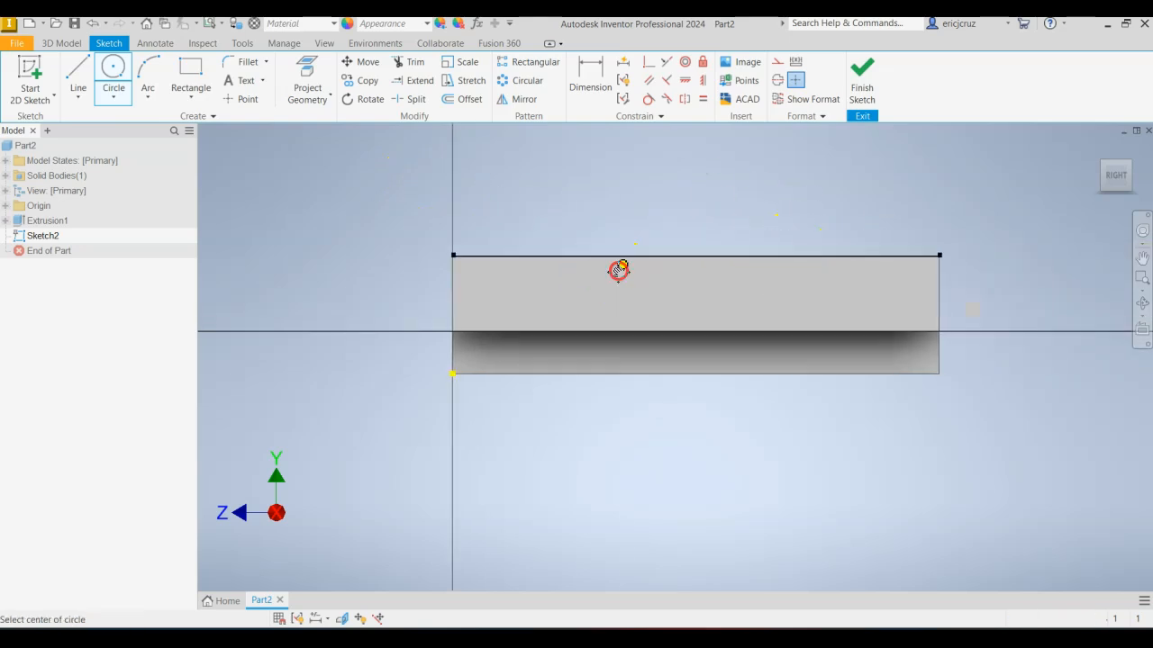
click(551, 257)
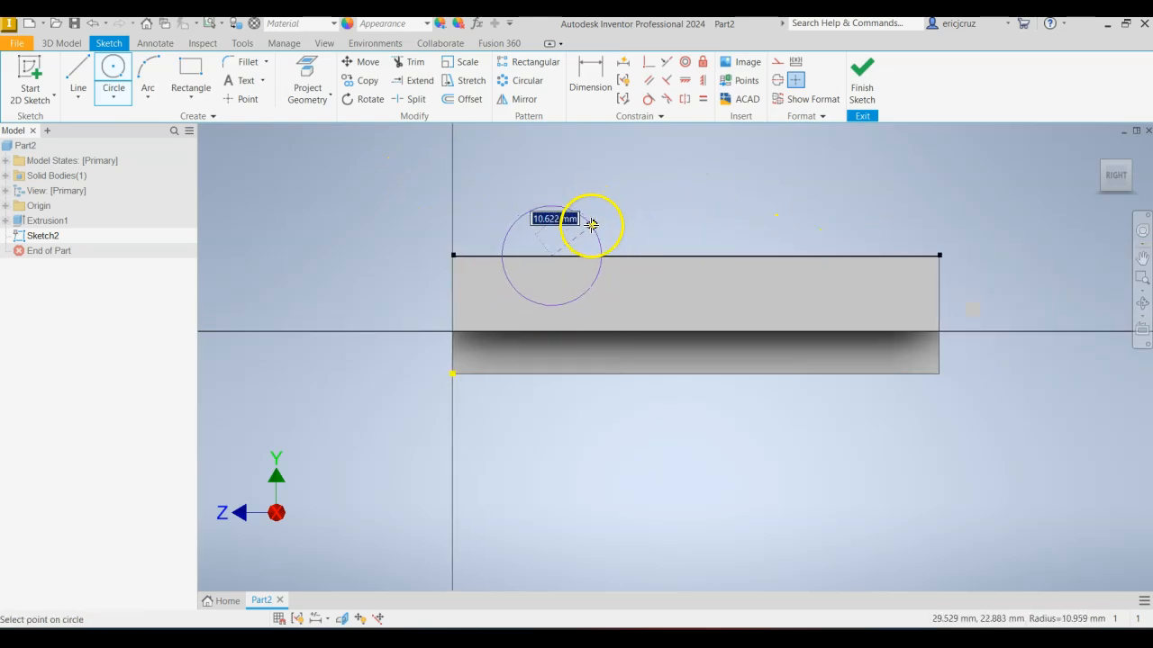
right_click(596, 223)
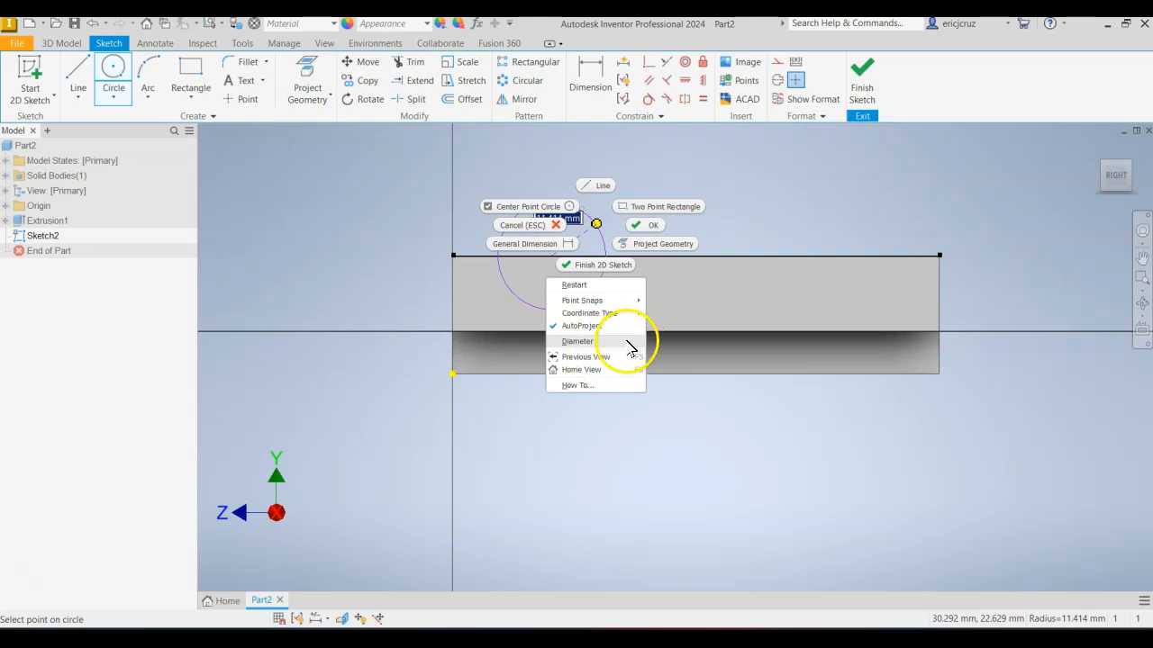
click(577, 341)
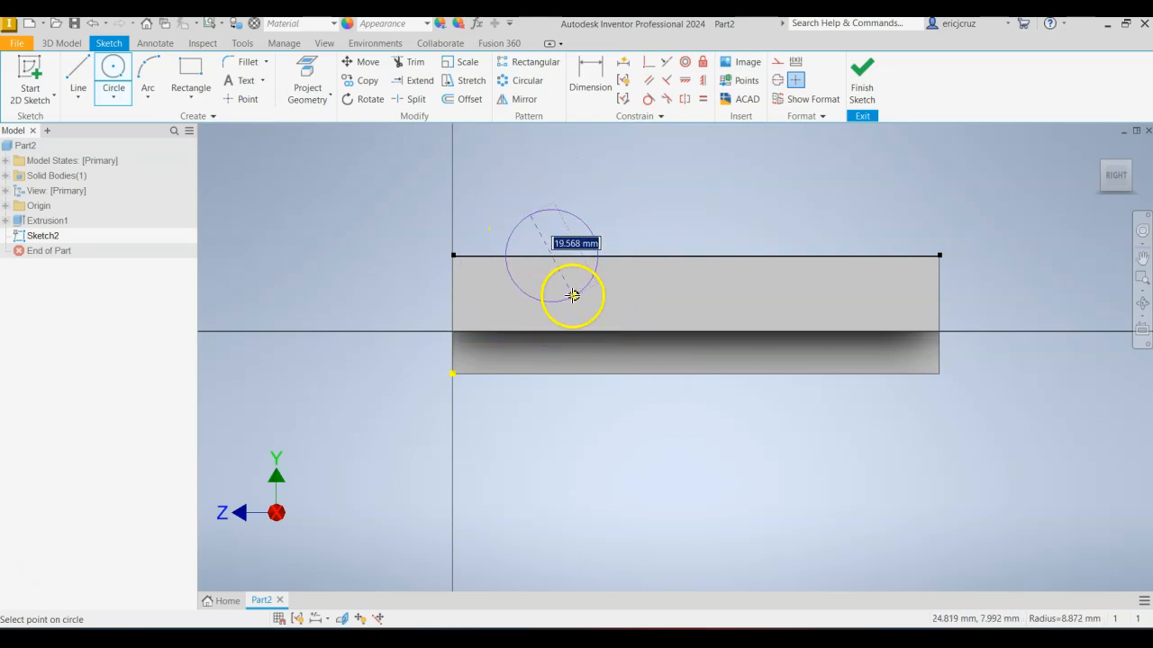
right_click(573, 296)
click(597, 412)
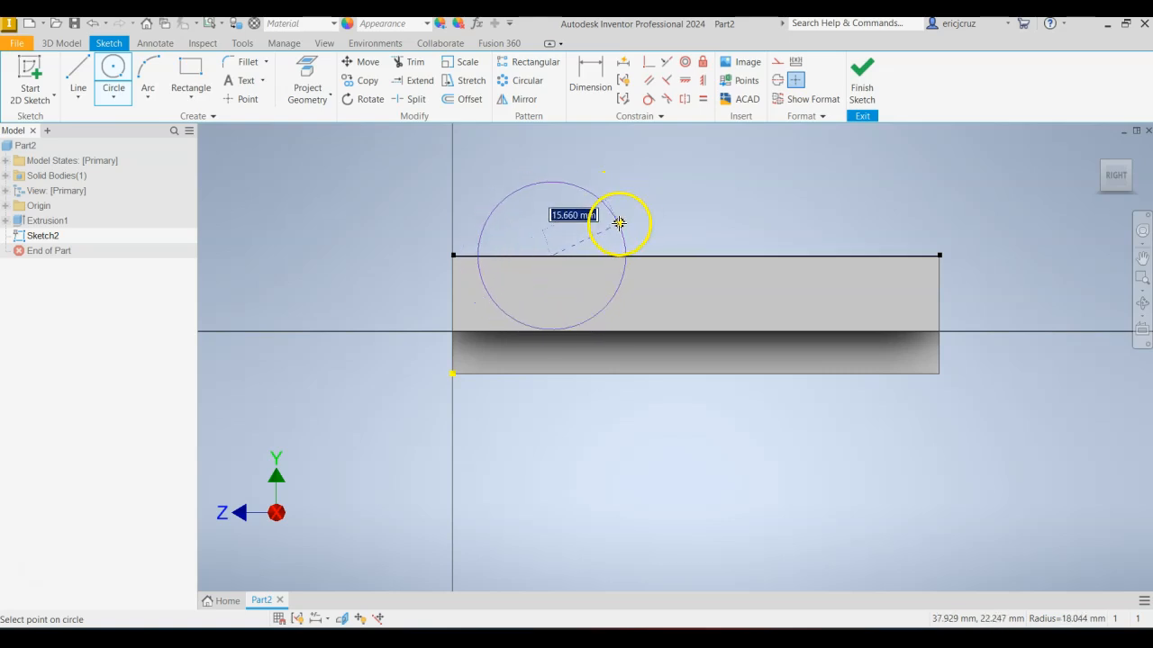
text(19)
key(Return)
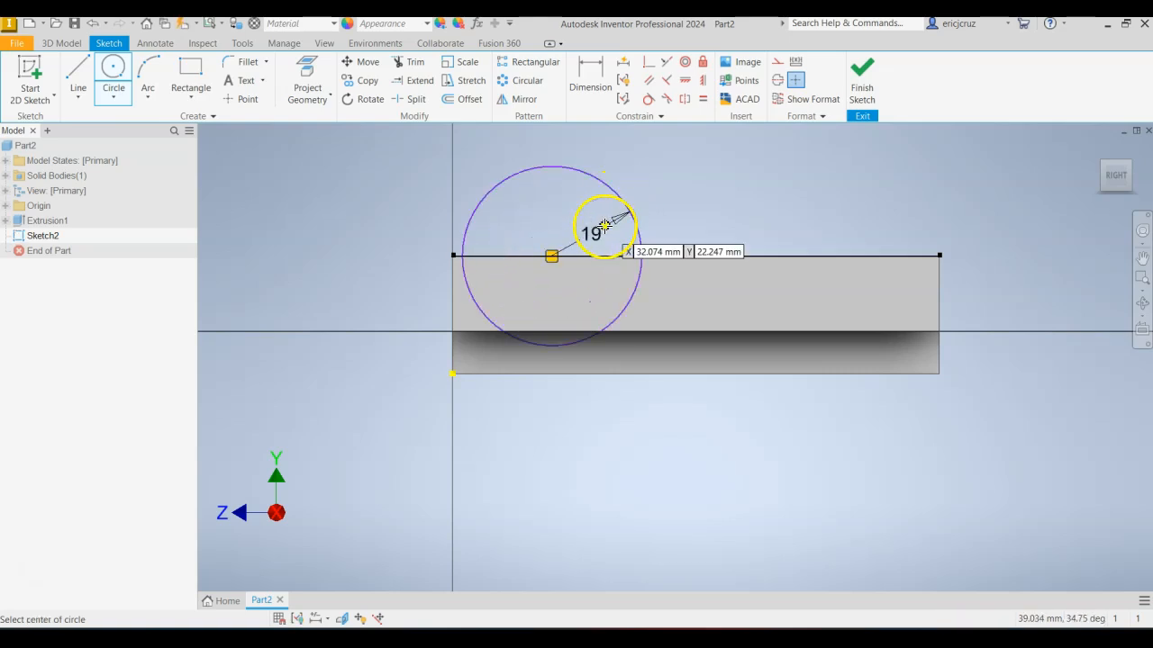
Dimension the circle's centre 33 mm from the block's front edge and check it against the reference drawing.
click(589, 90)
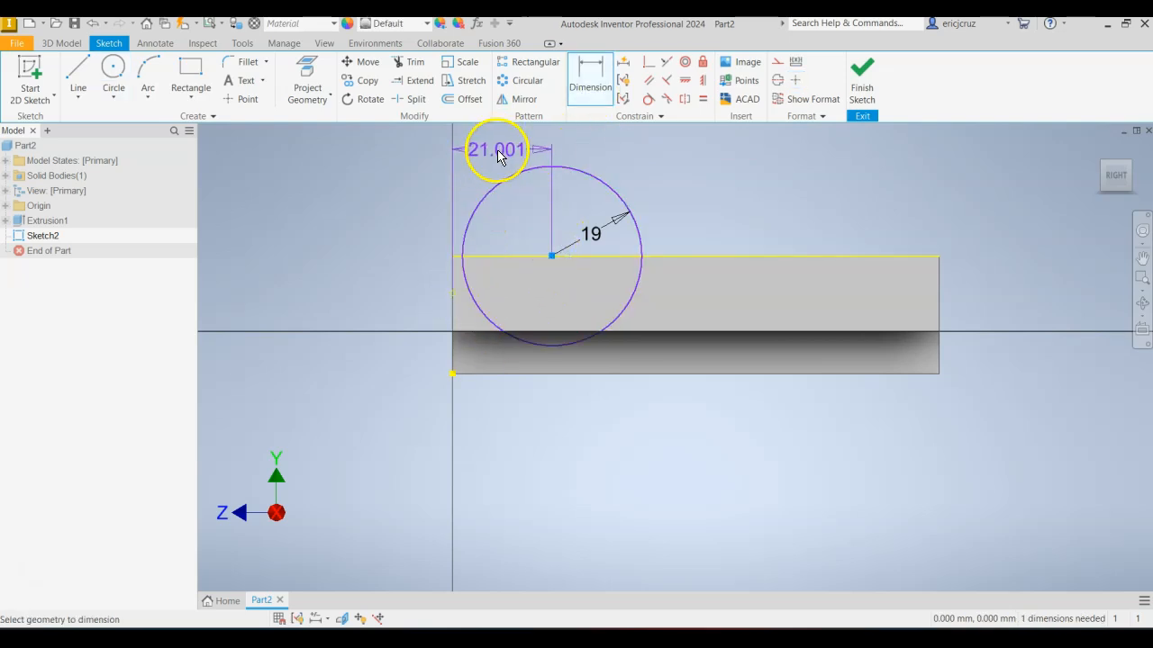
click(497, 150)
text(3)
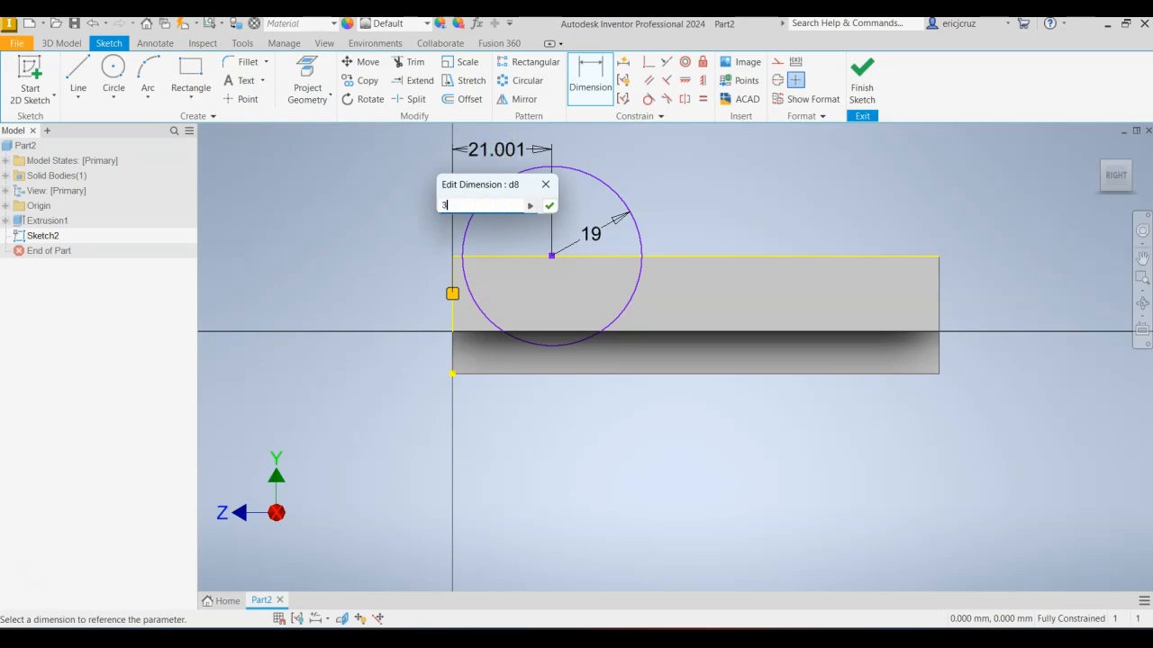
text(3)
key(Return)
key(alt+Tab)
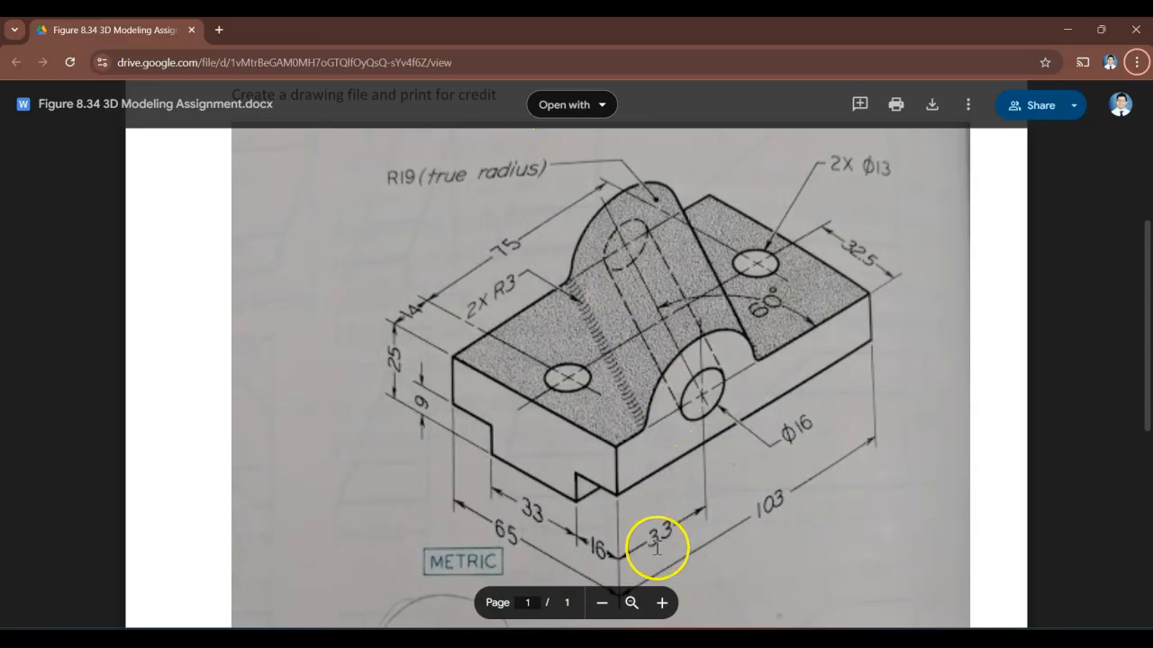
key(alt+Tab)
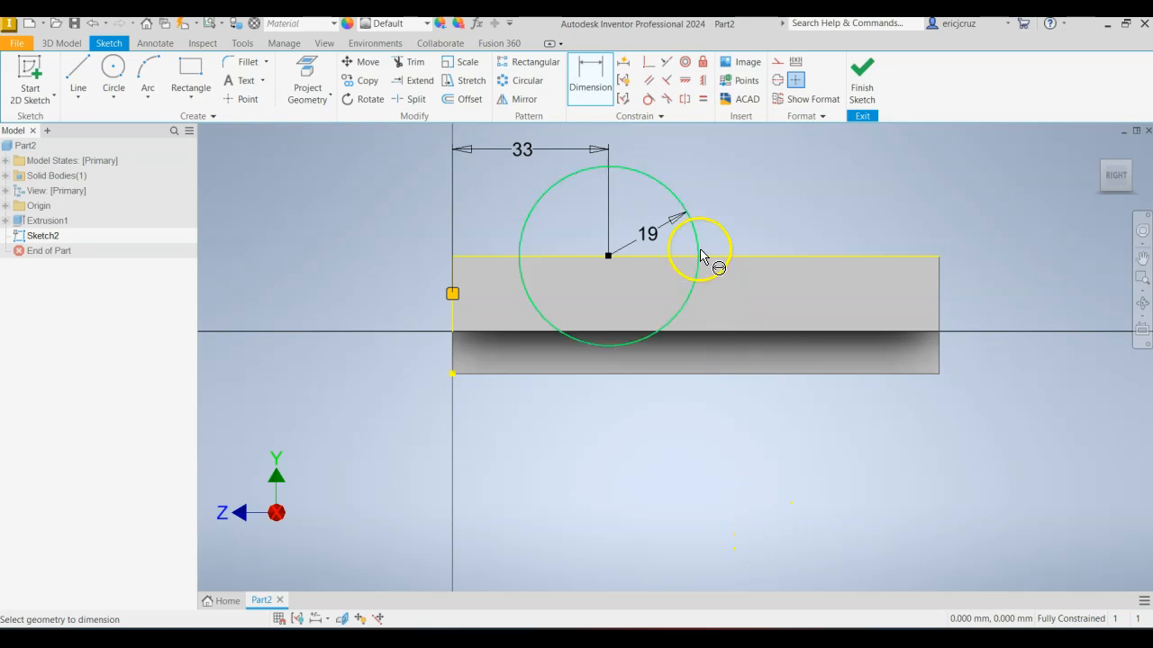
Trim away the part of the circle below the block's top edge, leaving the upper semicircle.
scroll(689, 206, down, 2)
scroll(657, 216, up, 5)
scroll(636, 276, down, 2)
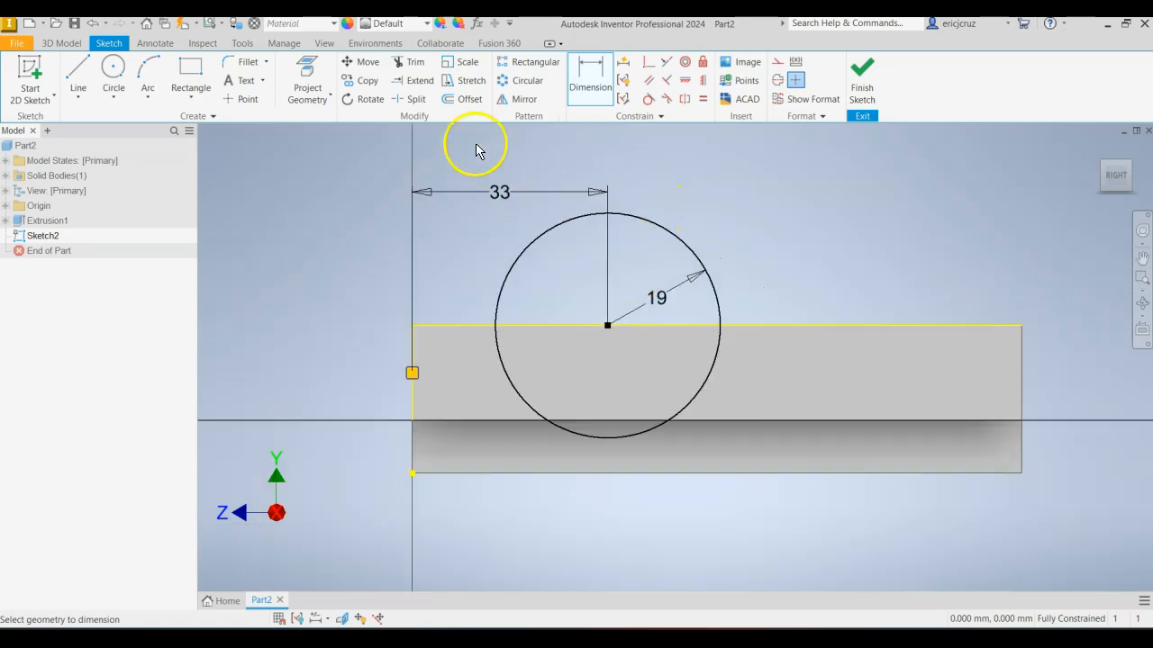
scroll(565, 273, up, 3)
click(412, 63)
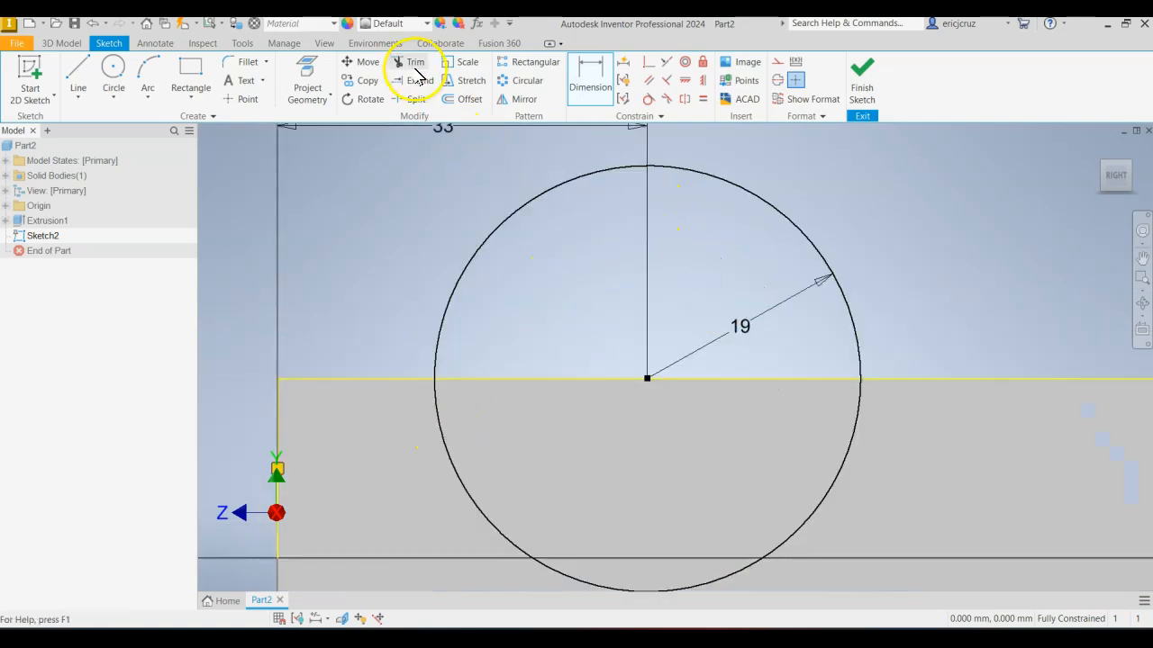
click(440, 423)
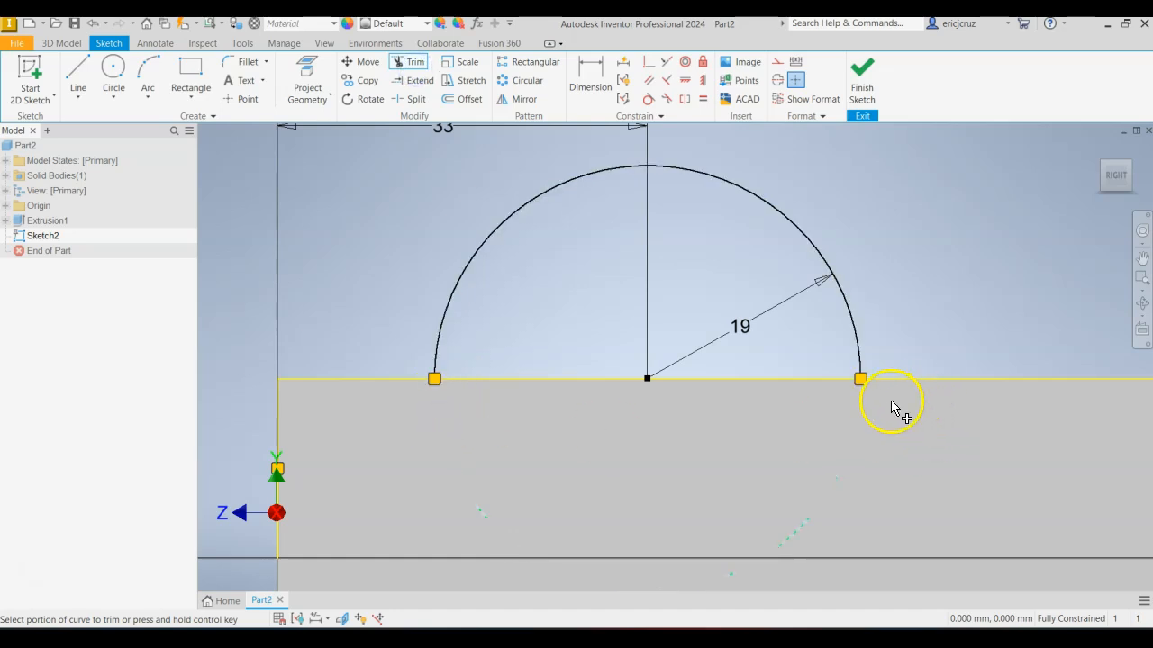
scroll(942, 311, down, 2)
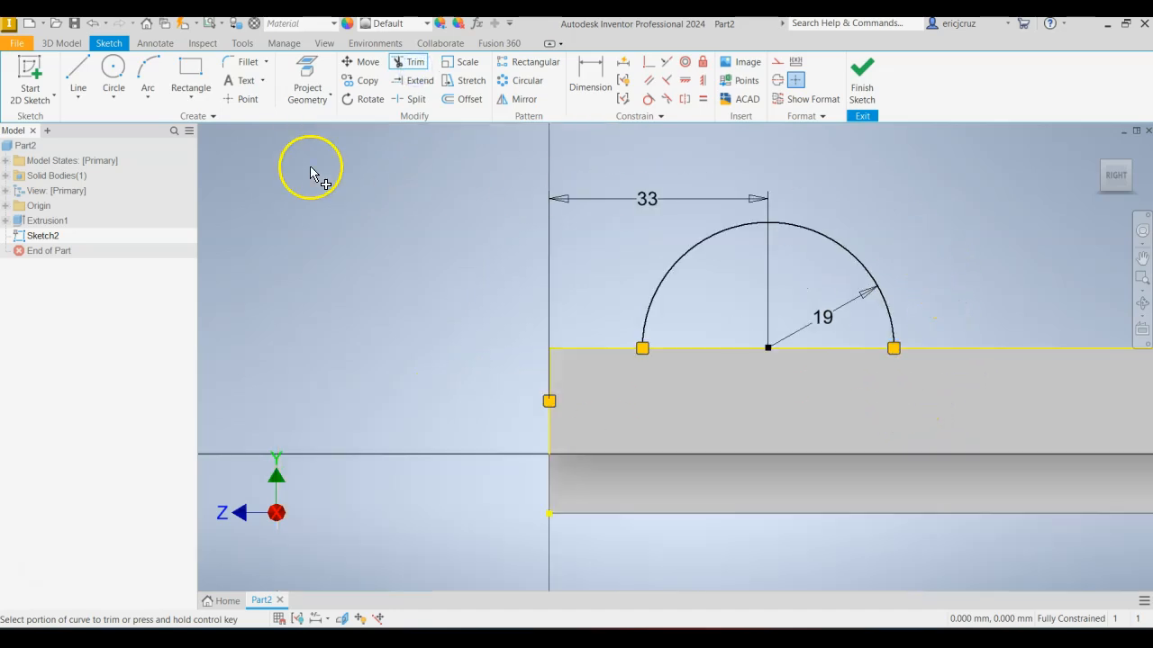
Close the 19 mm semicircle with a straight line between its two ends and finish the sketch.
click(78, 72)
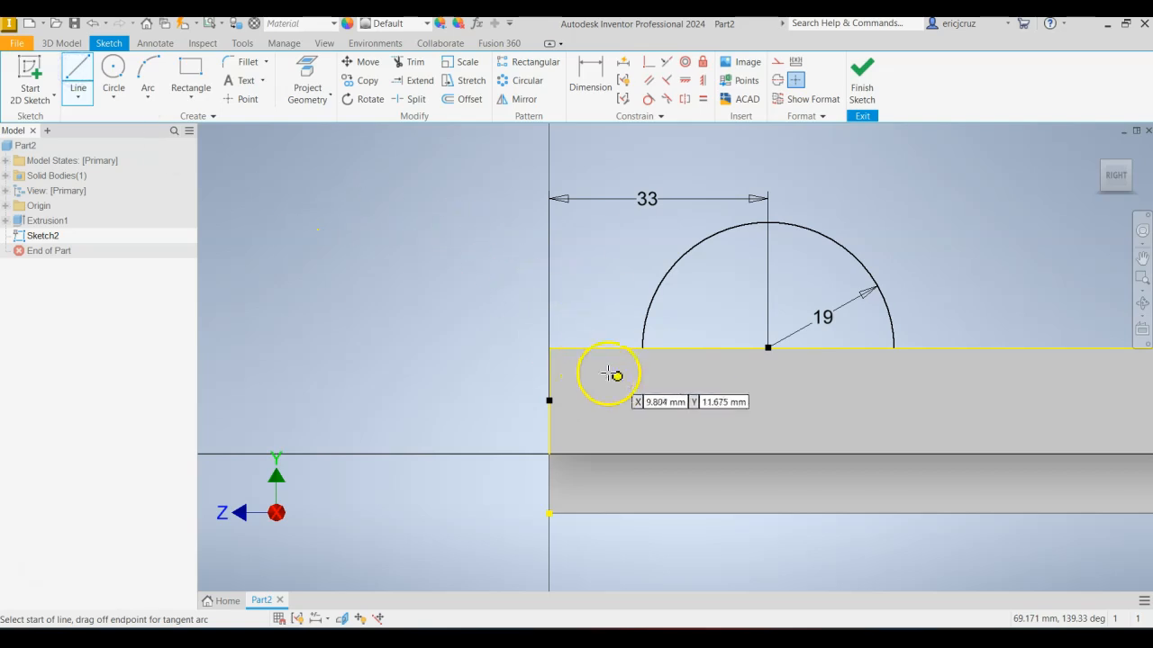
click(642, 347)
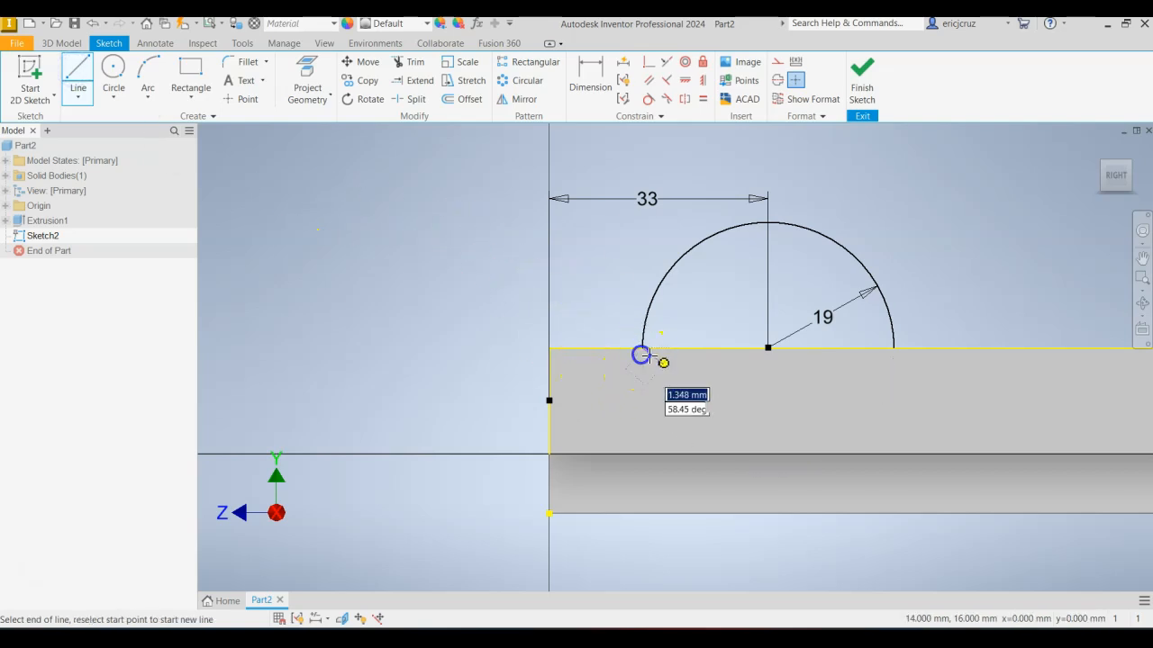
click(892, 347)
click(868, 88)
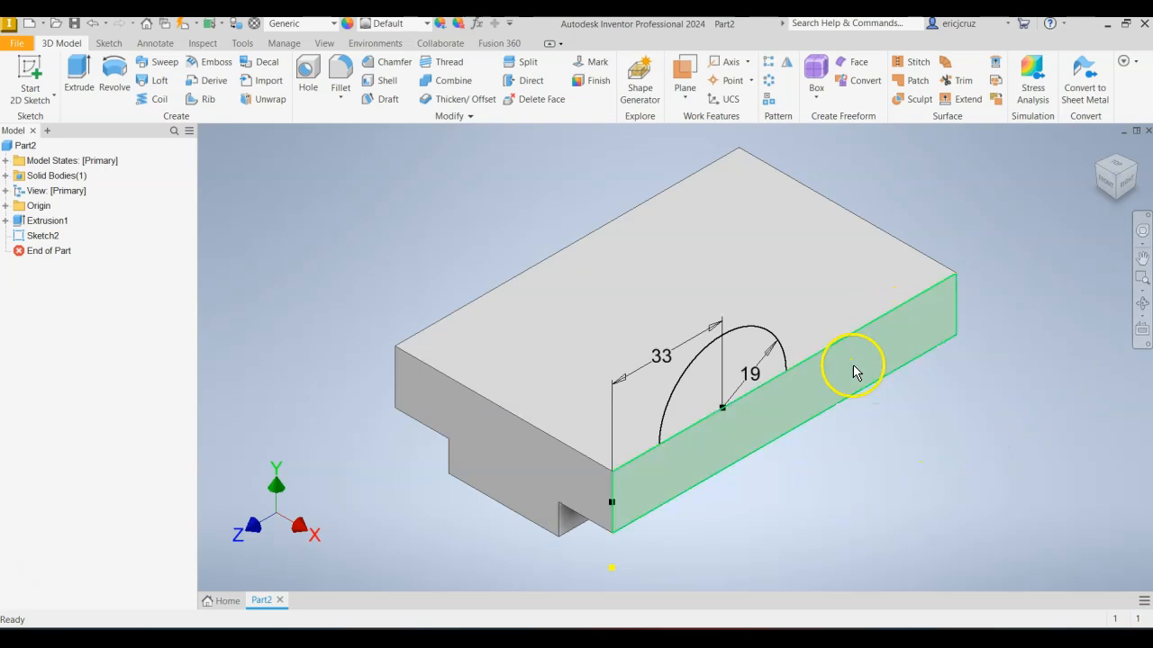
click(47, 237)
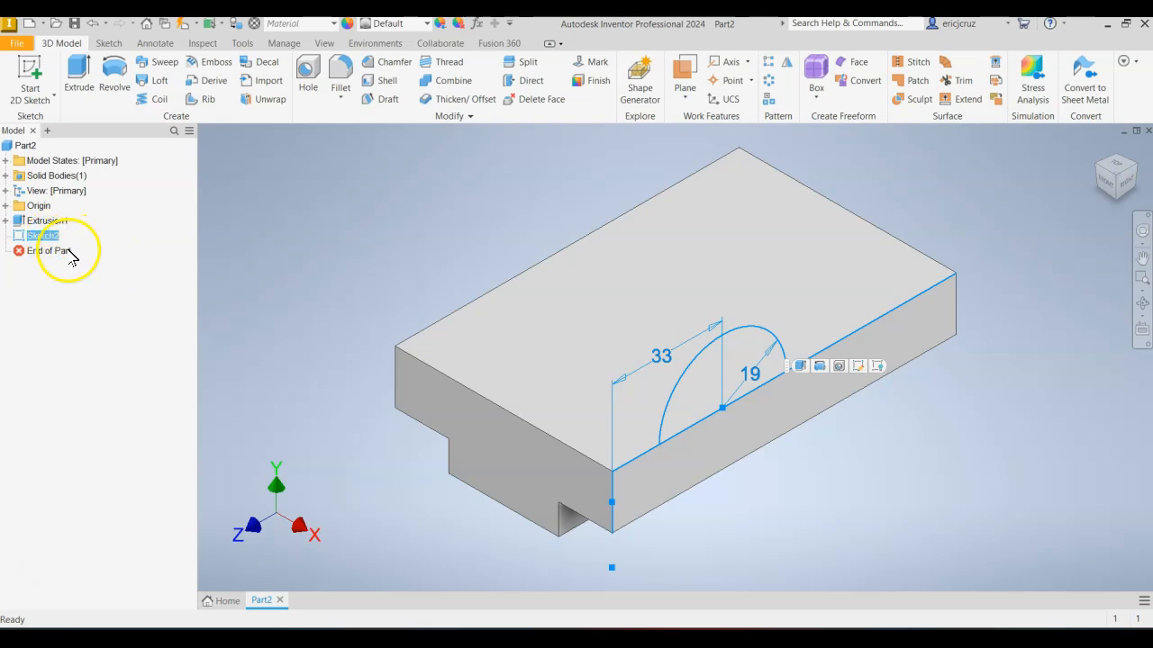
click(1027, 348)
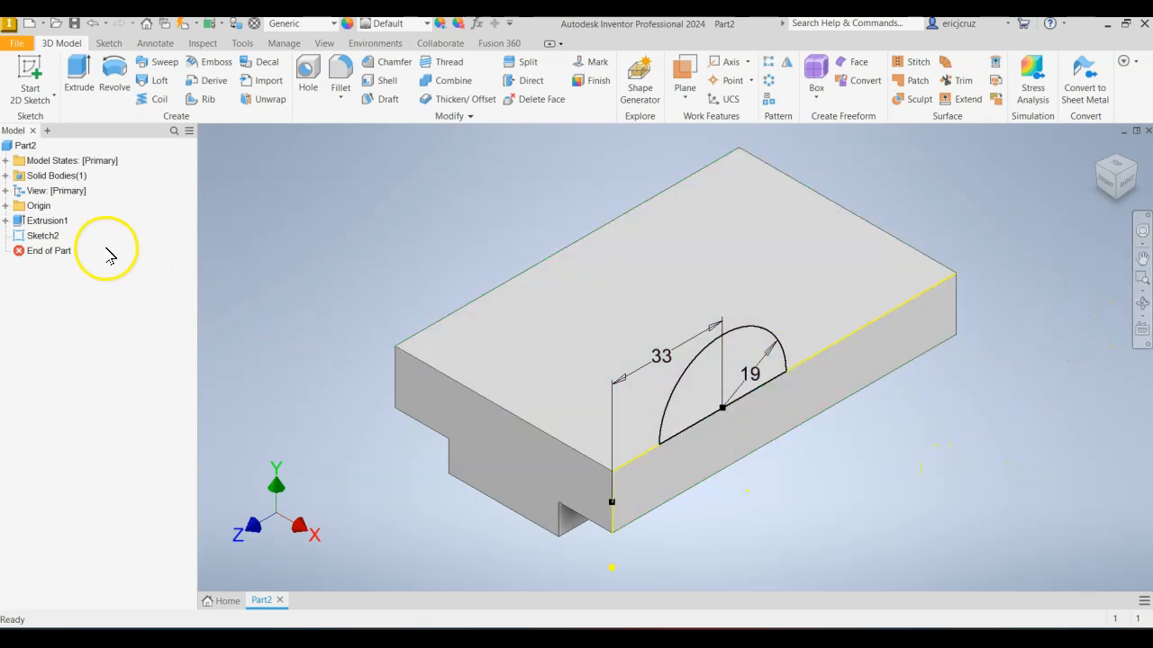
Reopen the boss sketch, project the outline of the block's side face into it, and finish the sketch.
click(42, 235)
right_click(43, 237)
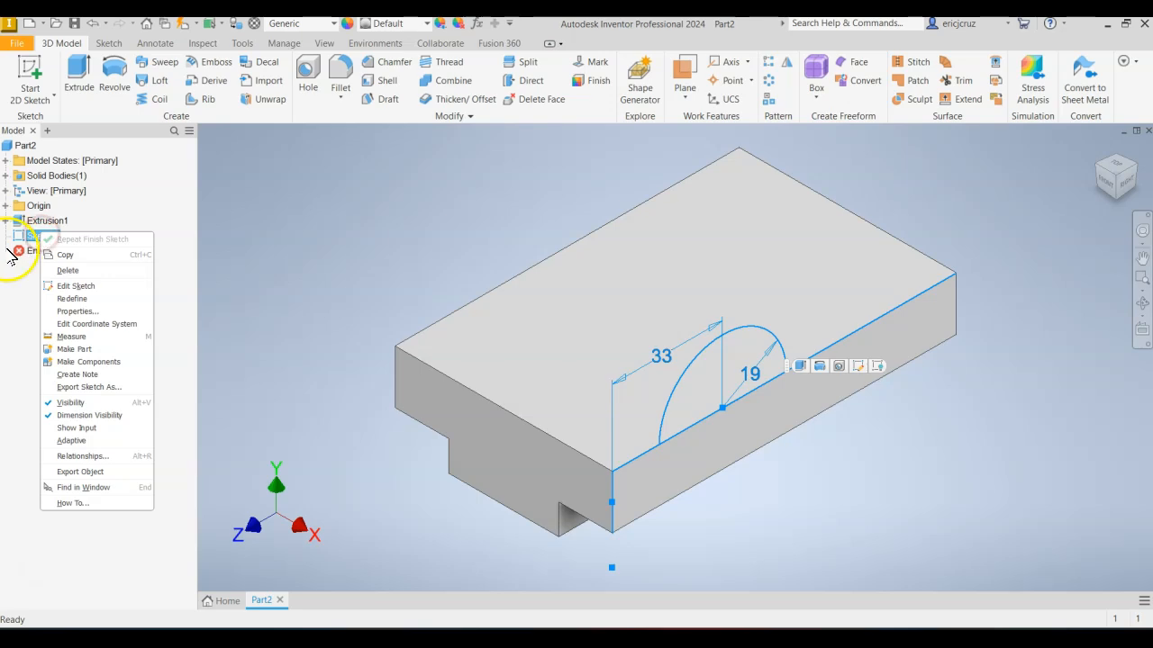
click(76, 286)
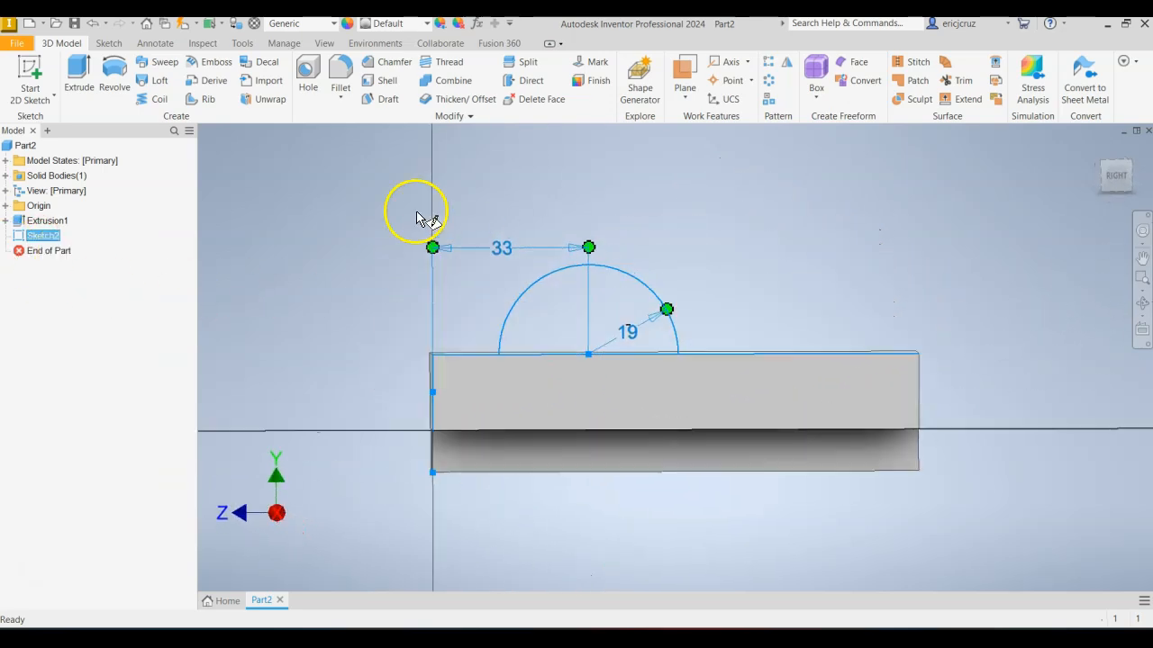
click(313, 70)
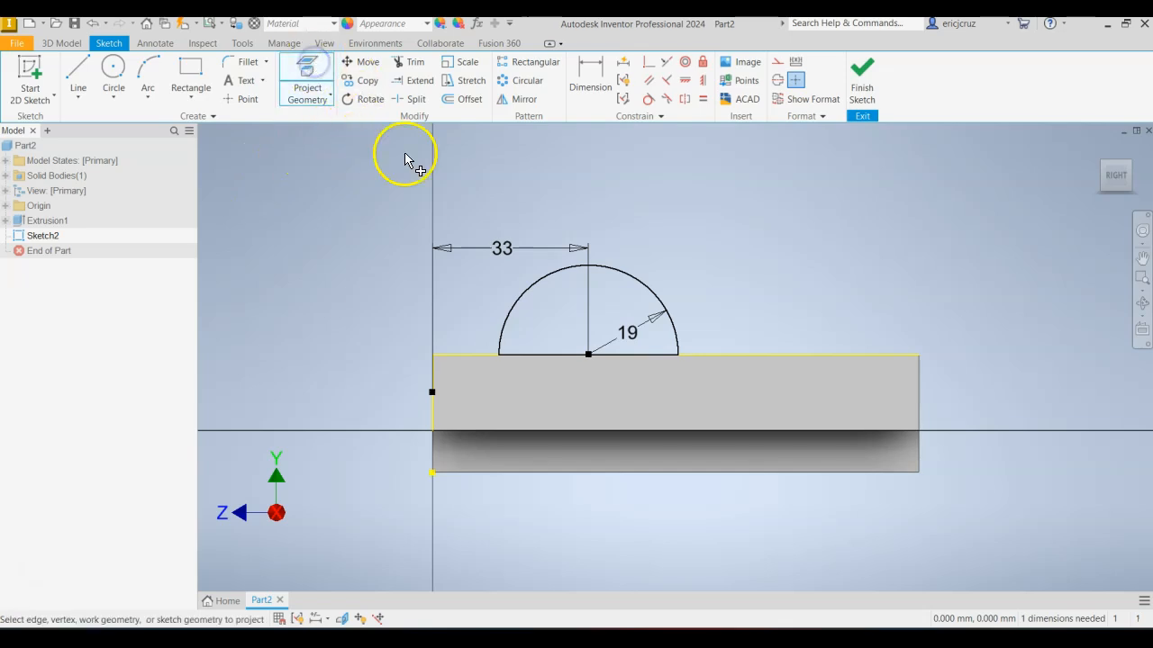
click(306, 72)
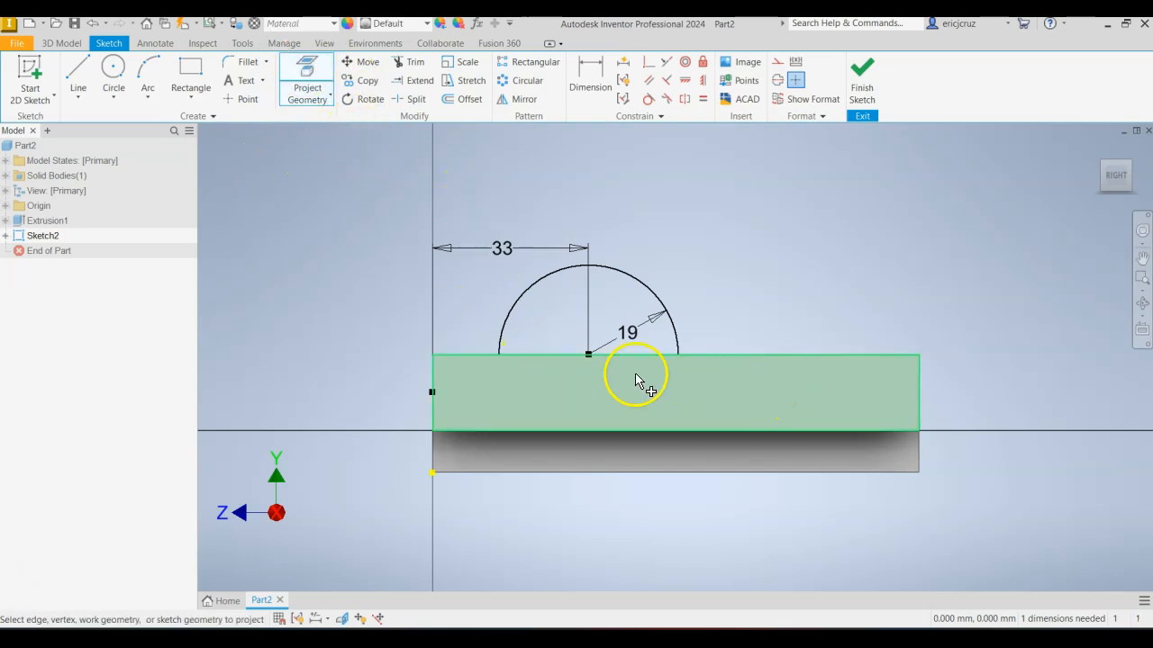
click(857, 88)
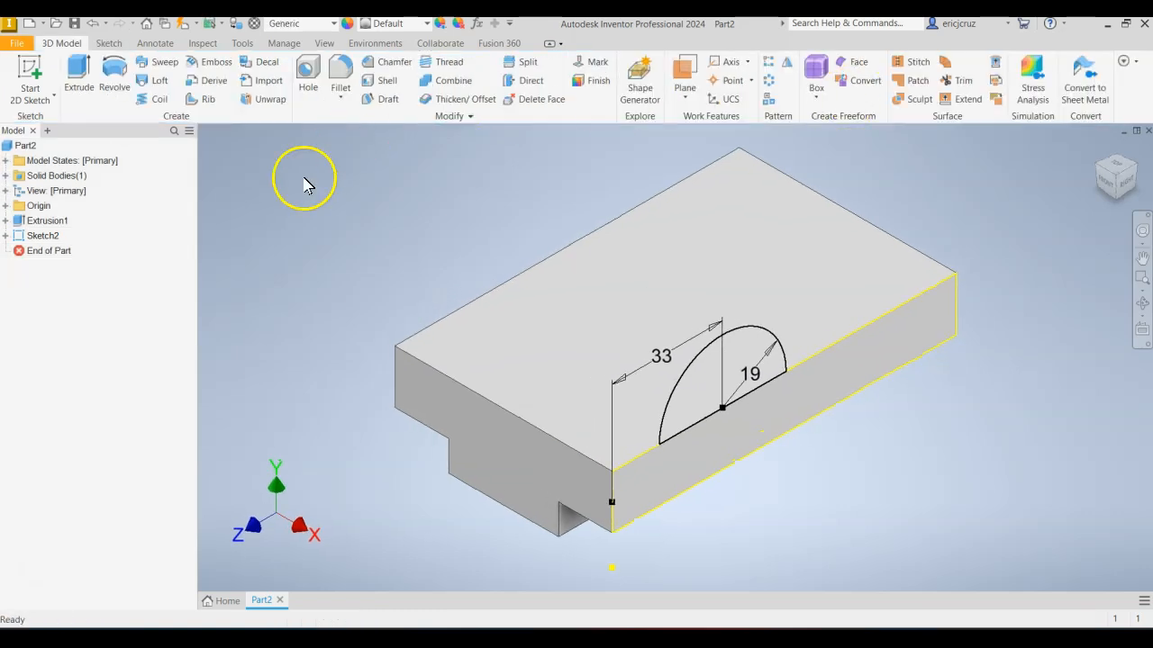
Inspect the projected loop under the boss sketch and check which commands are available for it outside sketch editing.
click(34, 237)
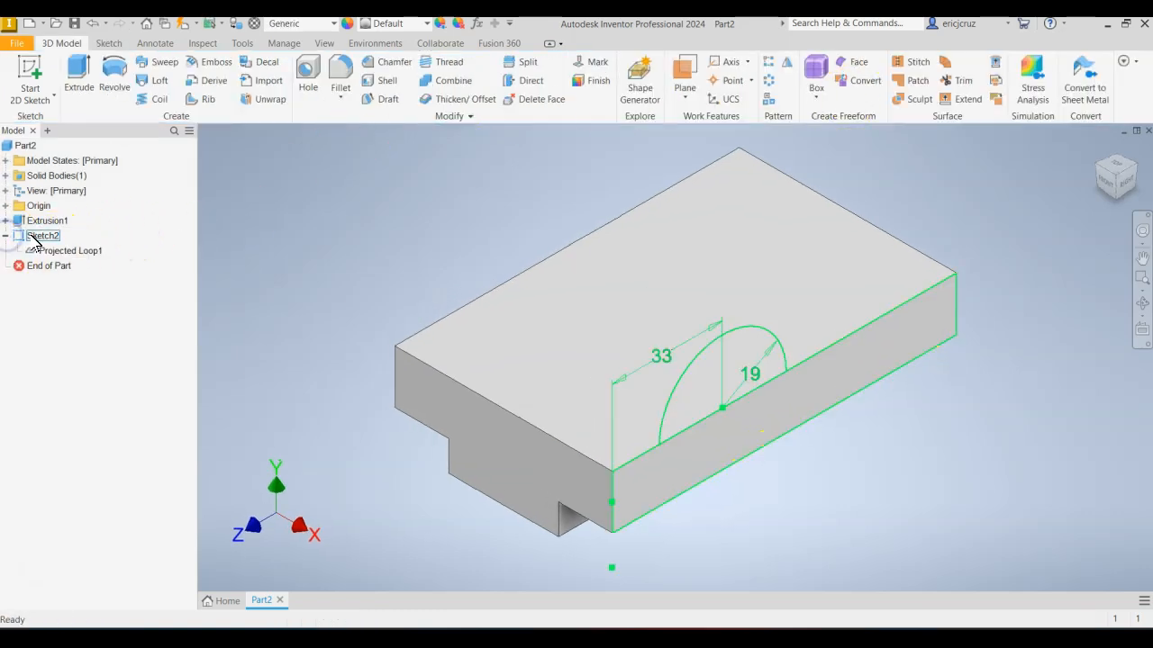
click(89, 256)
click(274, 252)
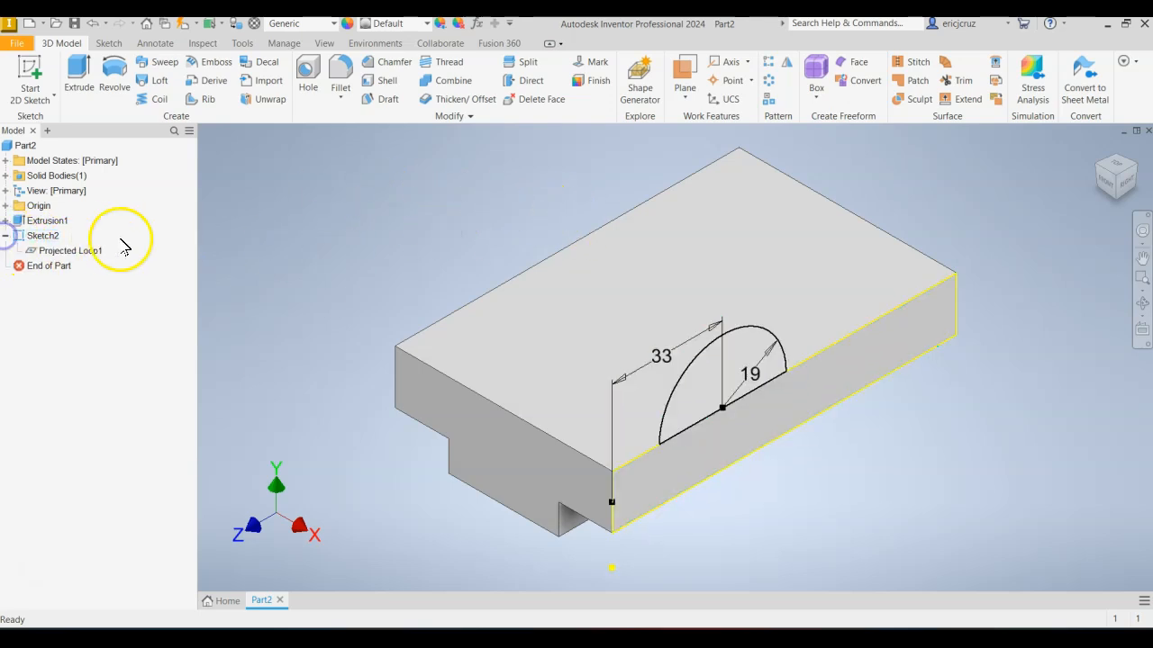
click(6, 236)
click(54, 251)
right_click(63, 251)
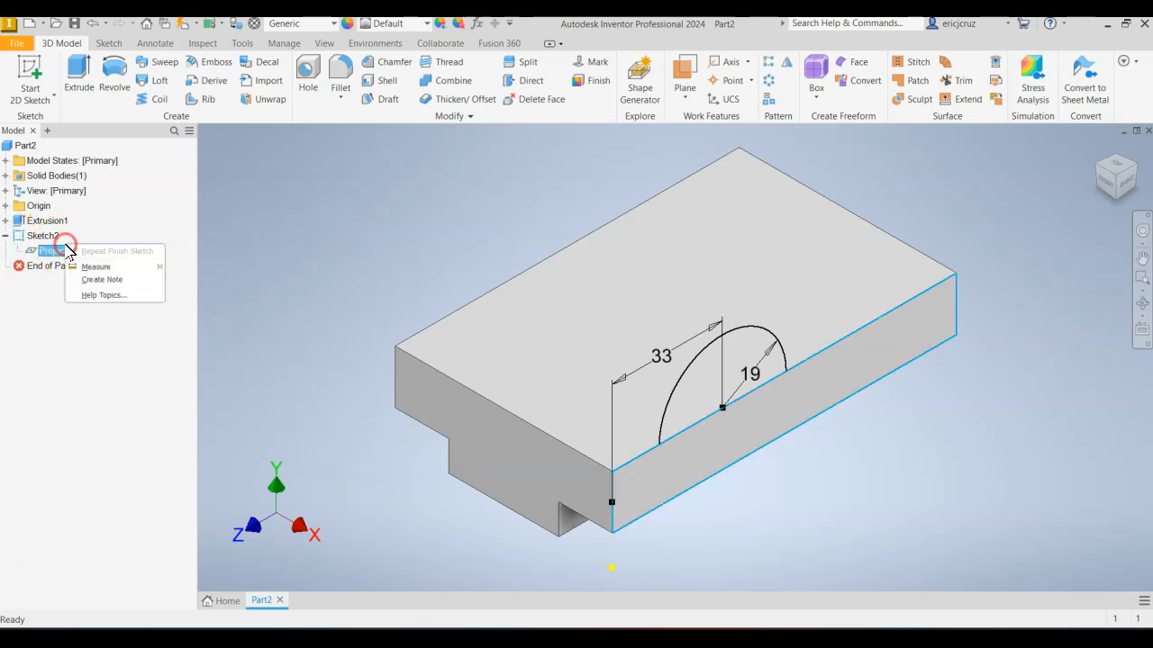
right_click(67, 250)
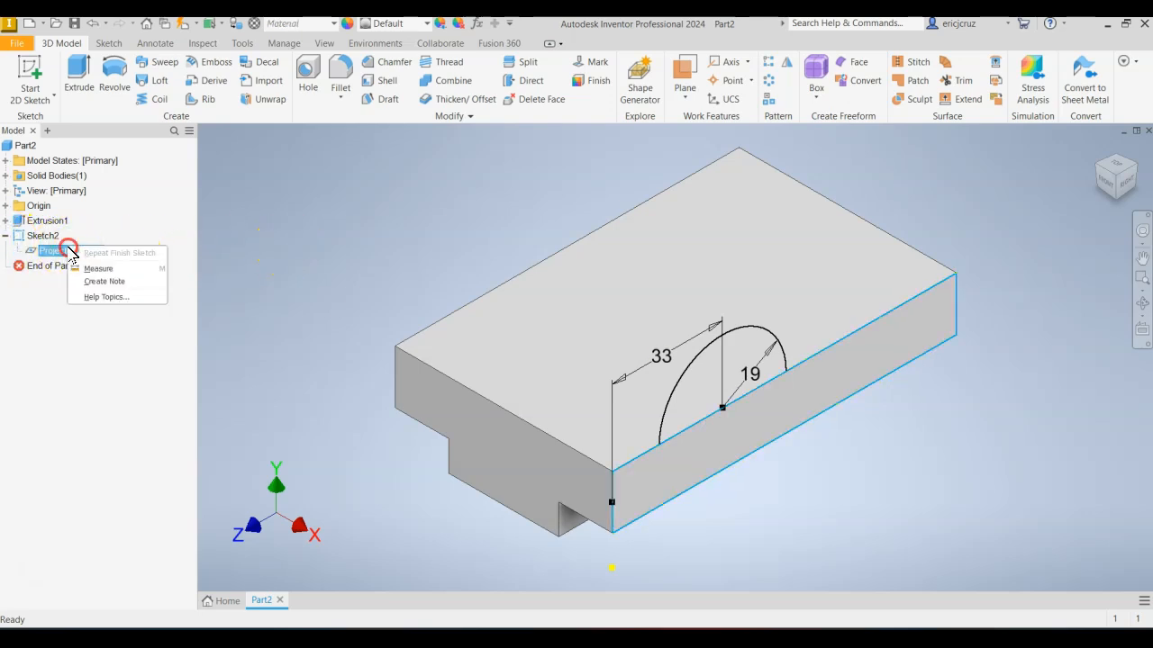
click(235, 233)
Edit the boss sketch, delete its projected loop, and finish the sketch.
click(42, 235)
right_click(42, 235)
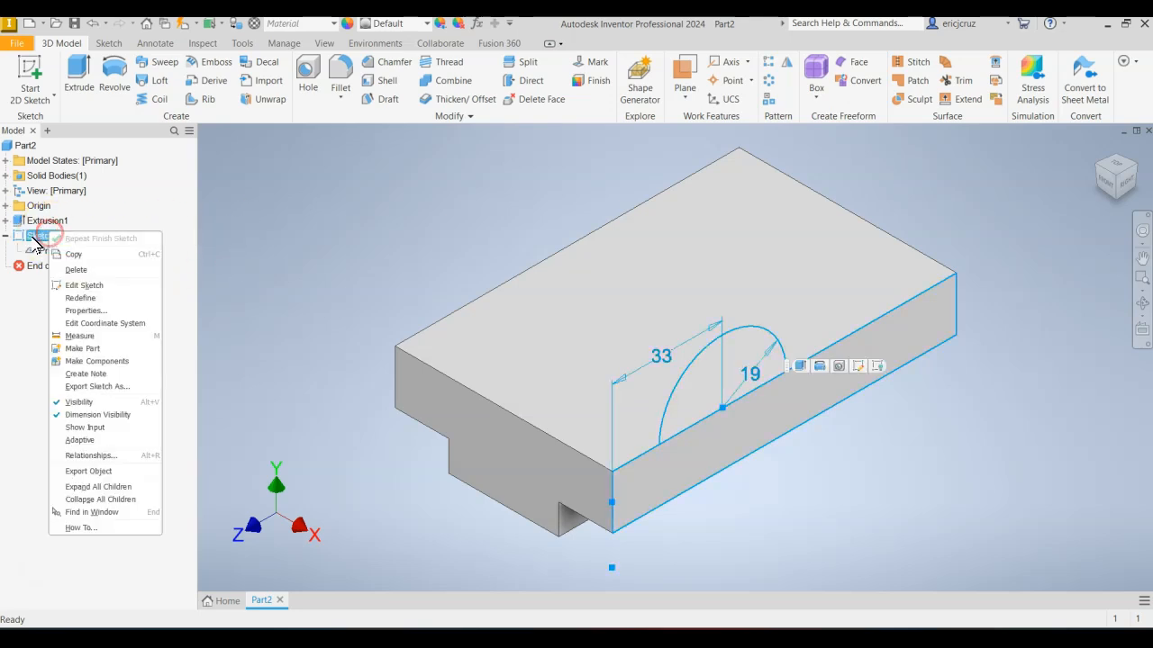
click(108, 288)
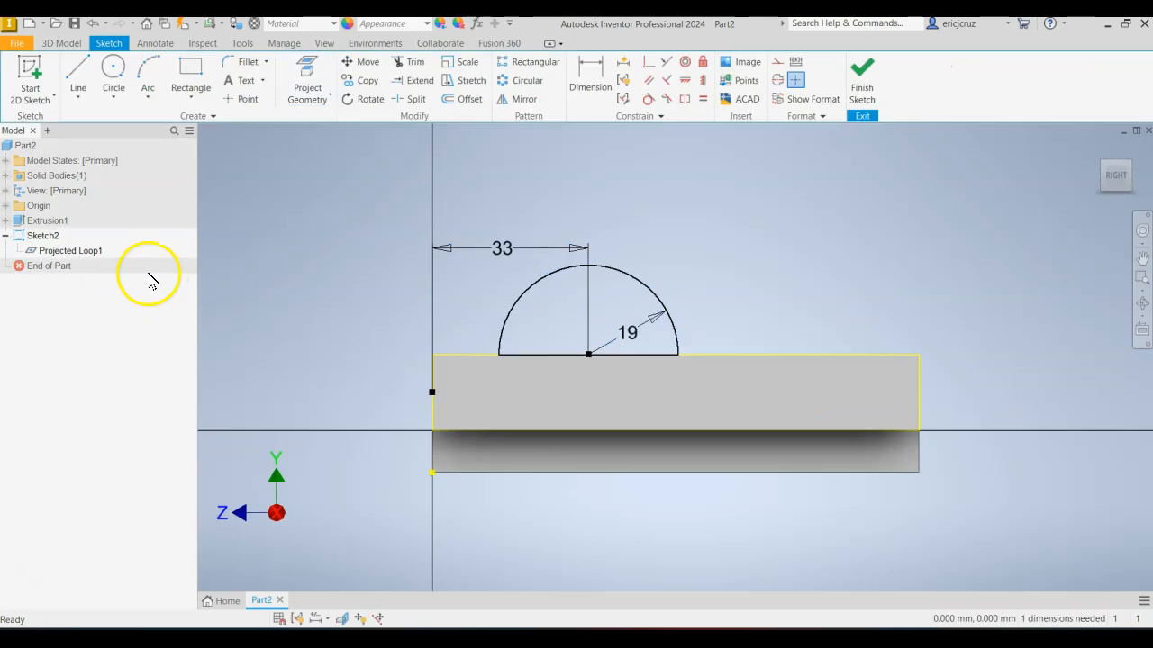
click(87, 252)
right_click(86, 251)
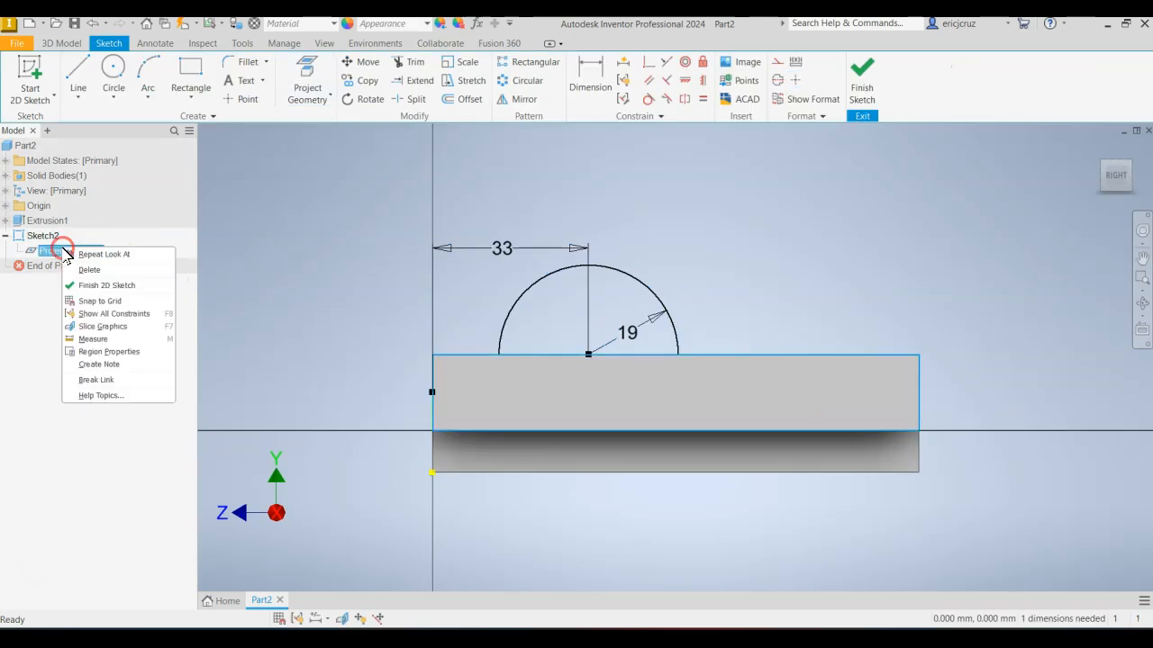
click(111, 270)
click(862, 76)
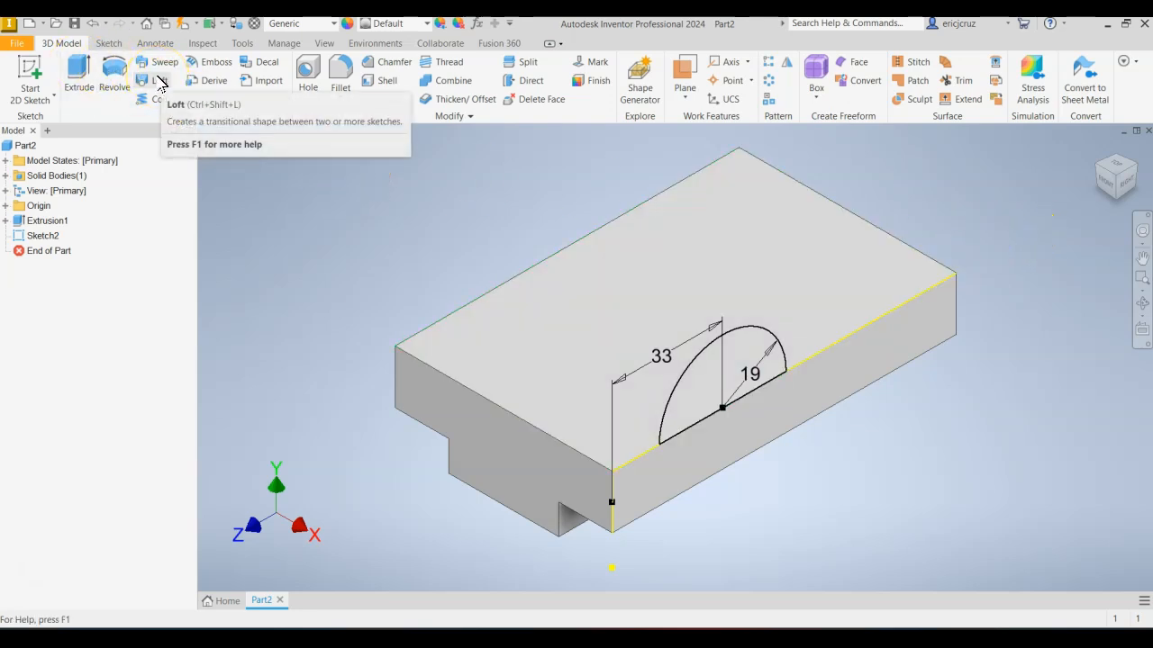
Start a new sketch on the block's opposite long side face and check the rounded boss in the reference drawing.
click(399, 168)
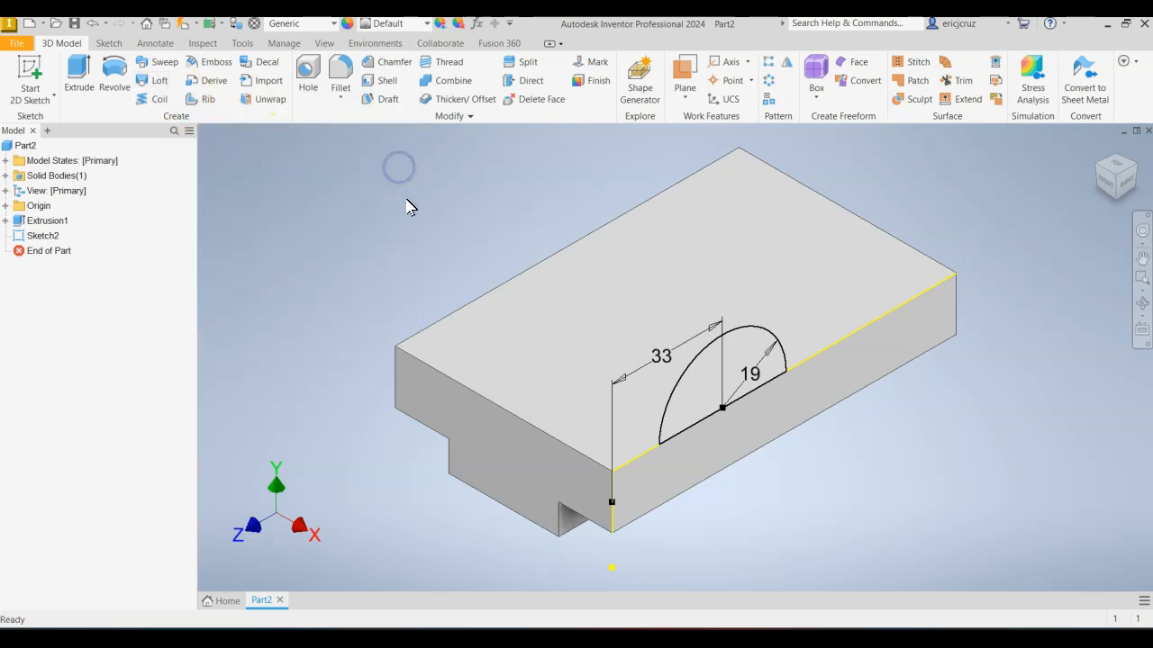
middle_drag(407, 207, 403, 236)
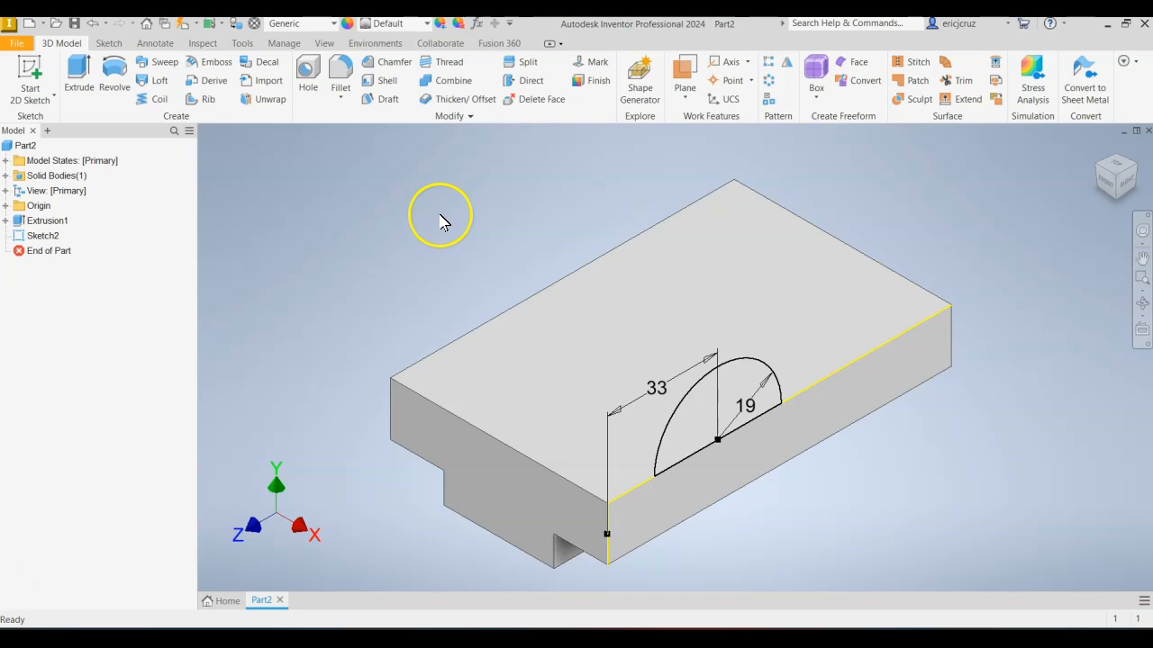
click(1098, 146)
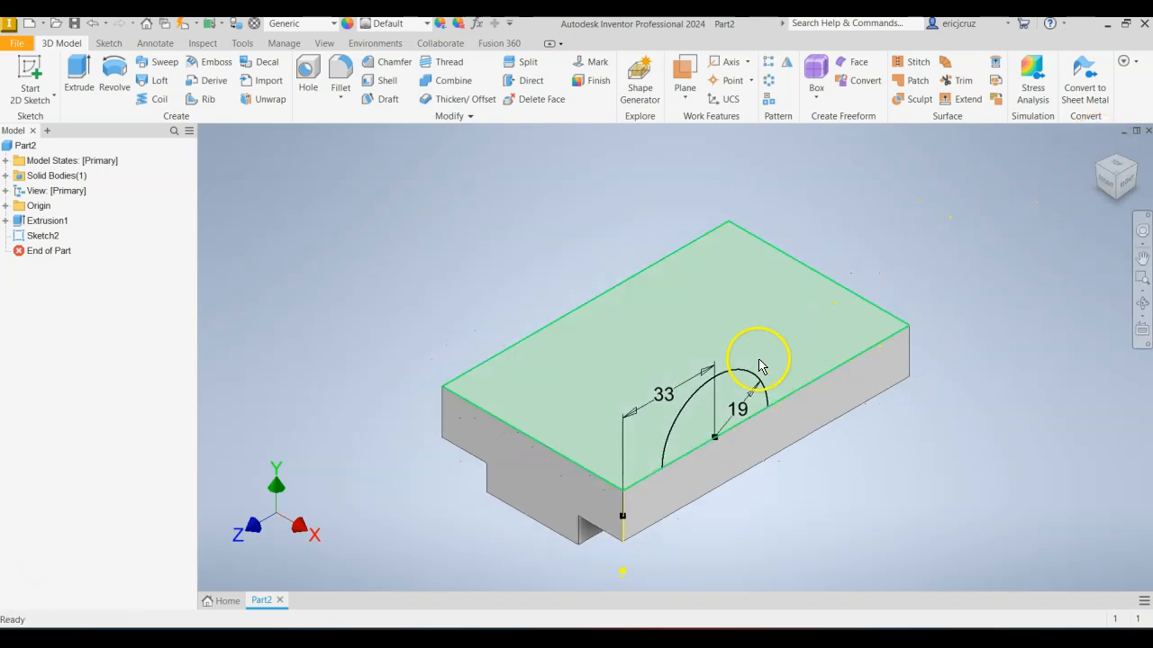
click(1097, 169)
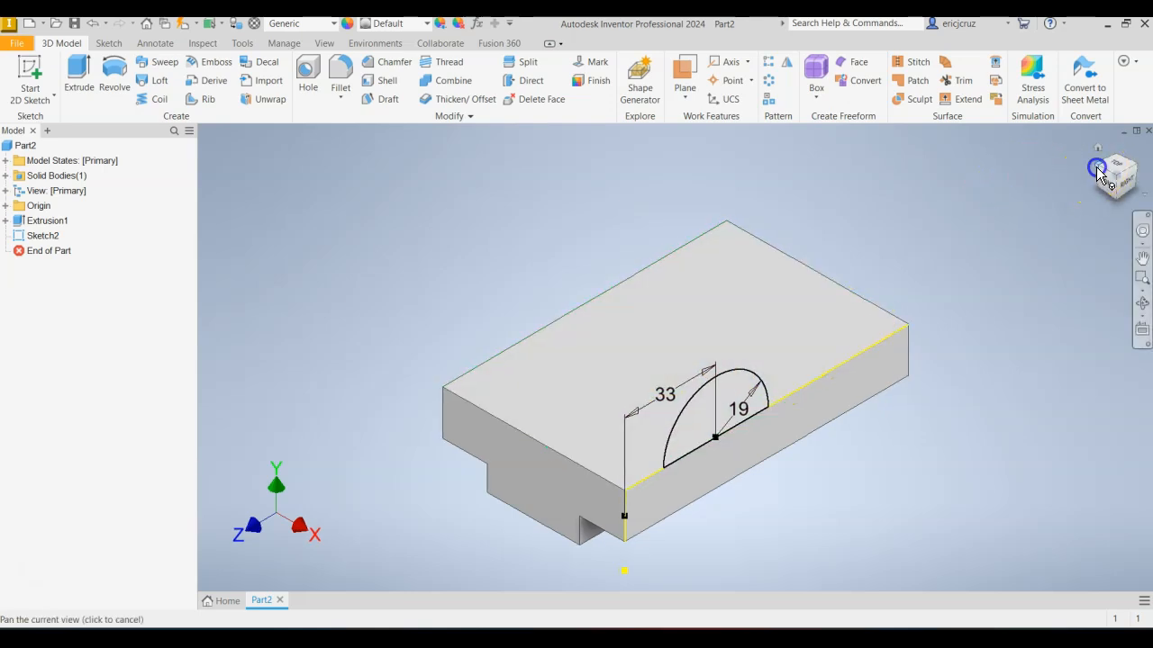
click(1106, 178)
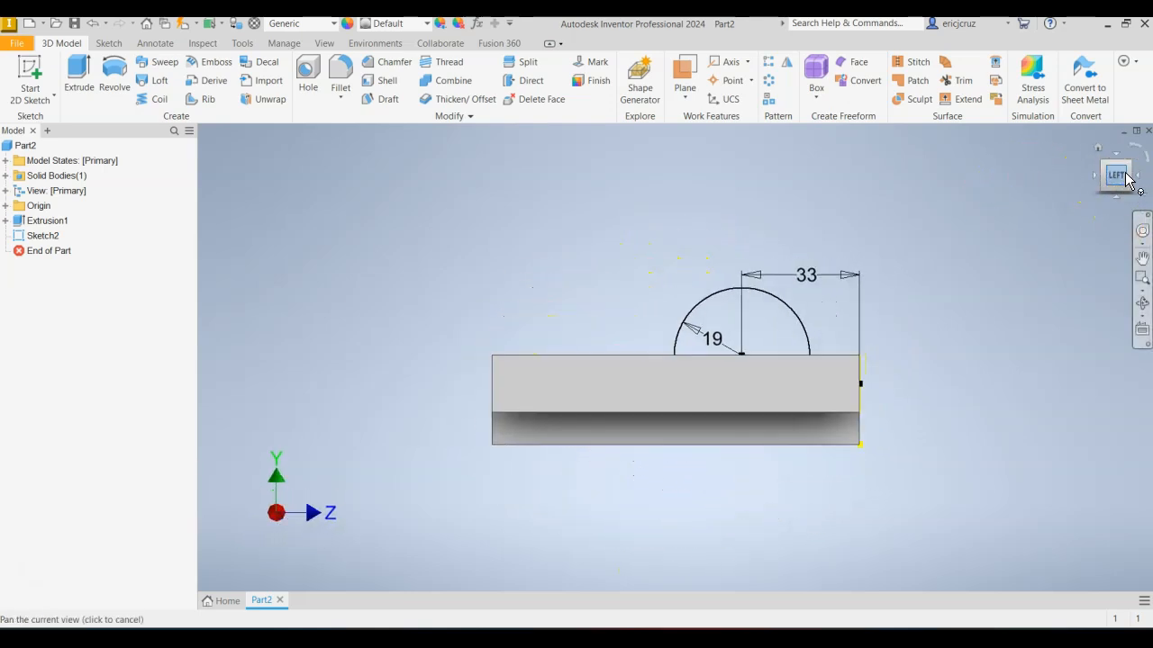
right_click(571, 378)
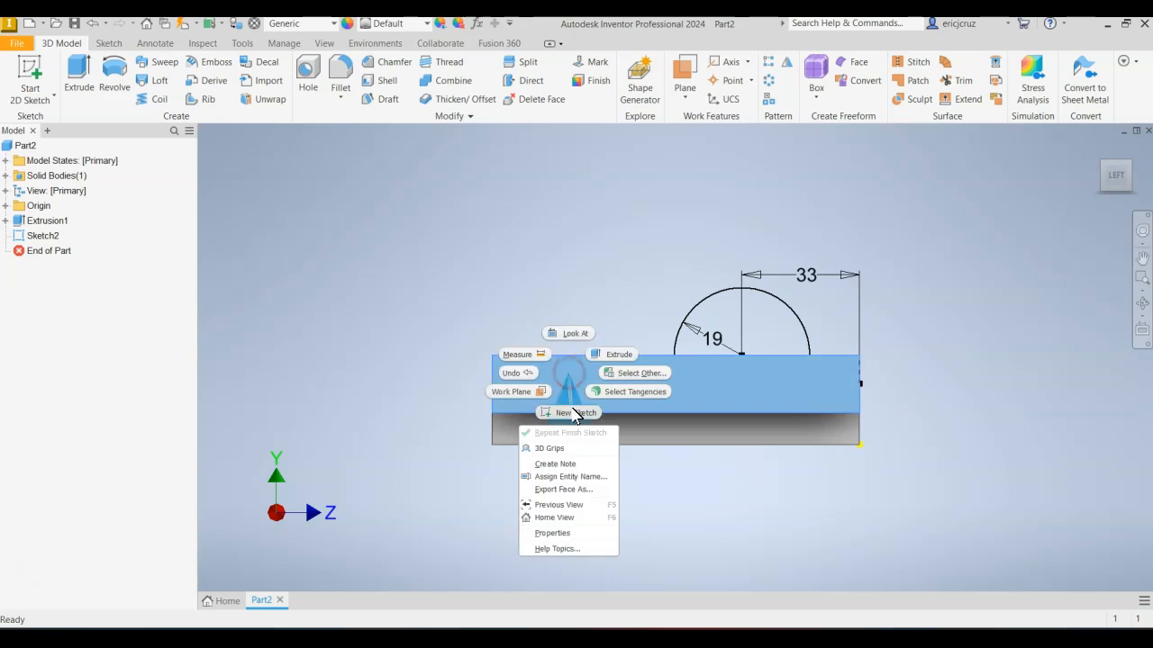
click(572, 413)
key(alt+Tab)
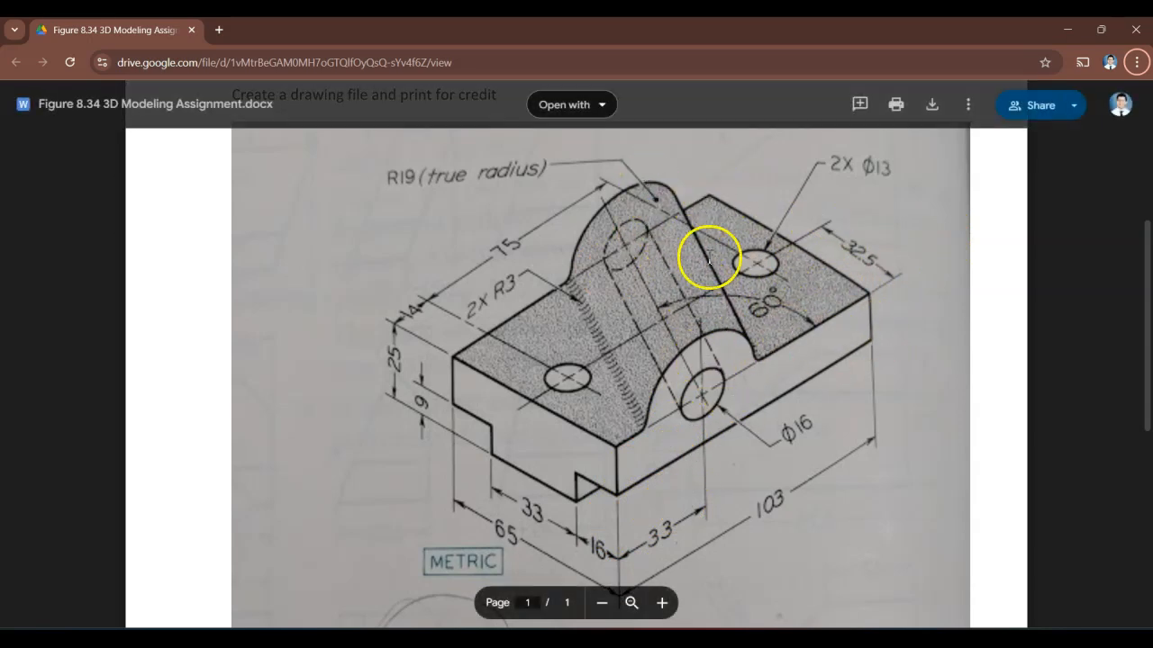
key(alt+Tab)
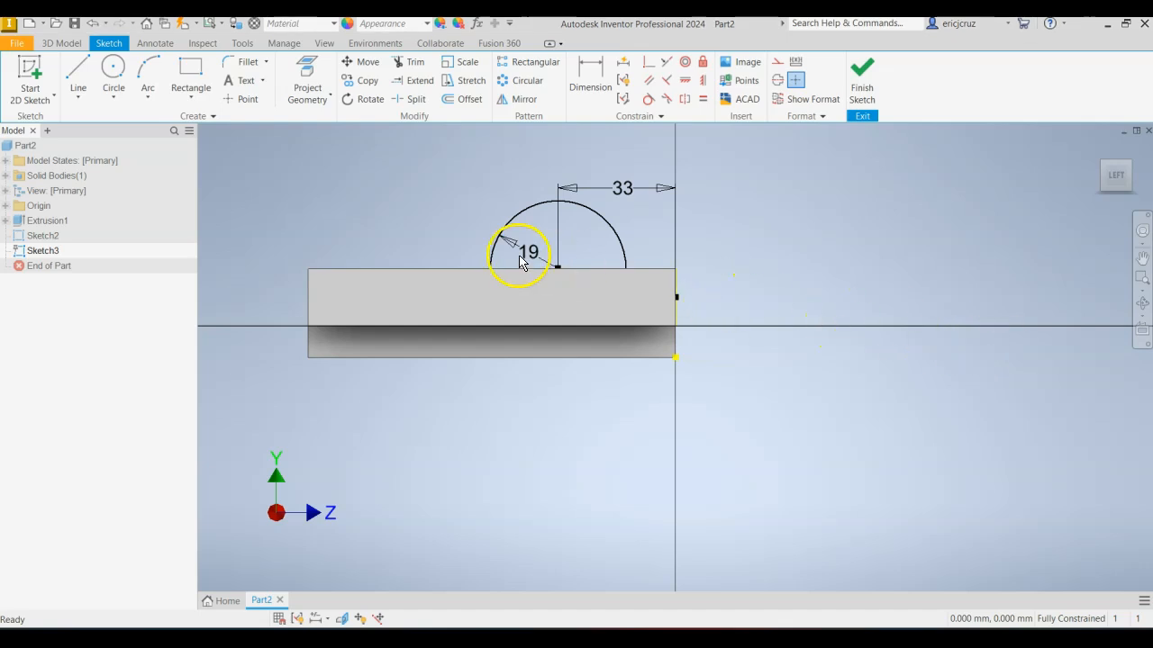
Sketch a 19 mm radius circle centred on this face's top edge, about 22 mm from the block's rear end.
click(112, 70)
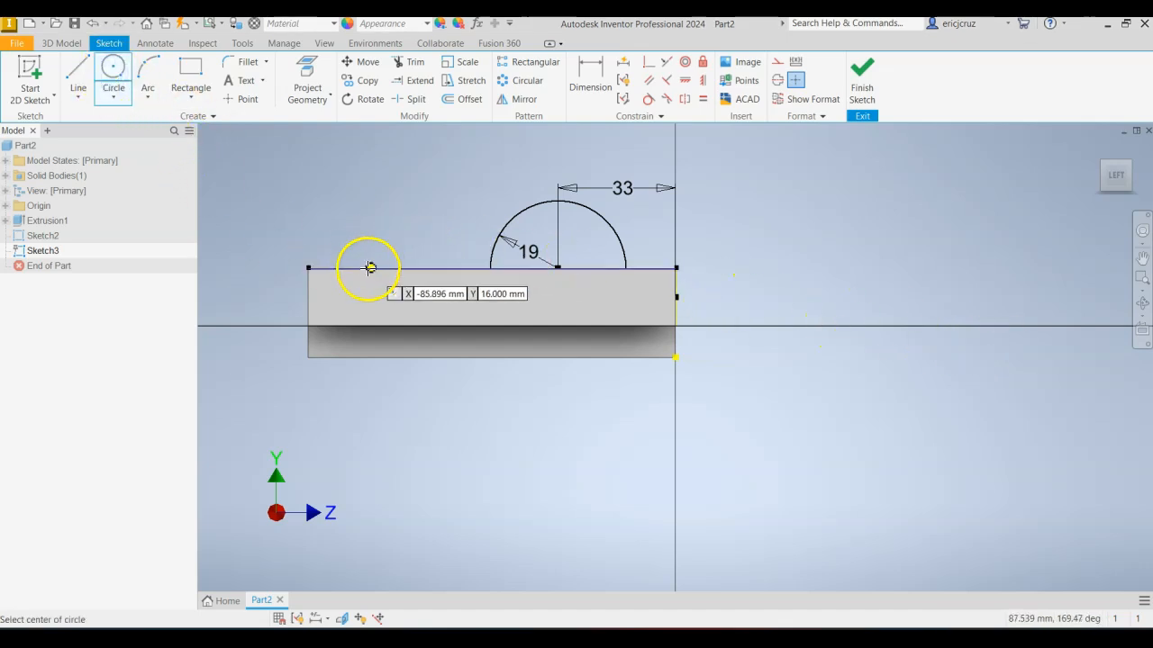
click(386, 268)
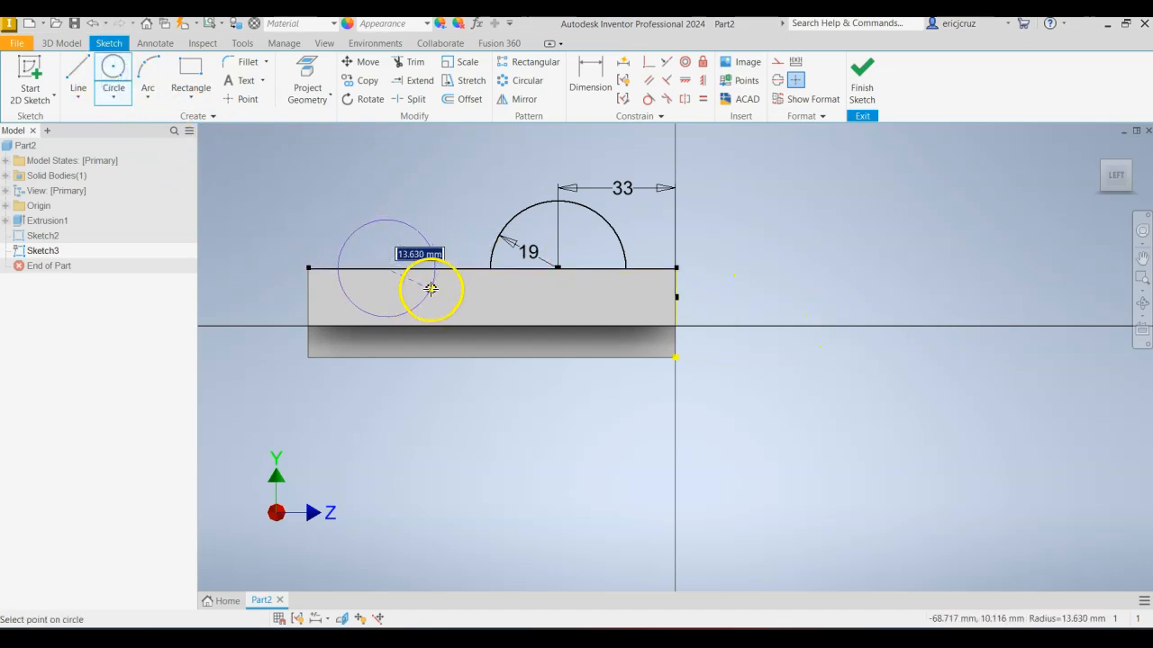
key(Return)
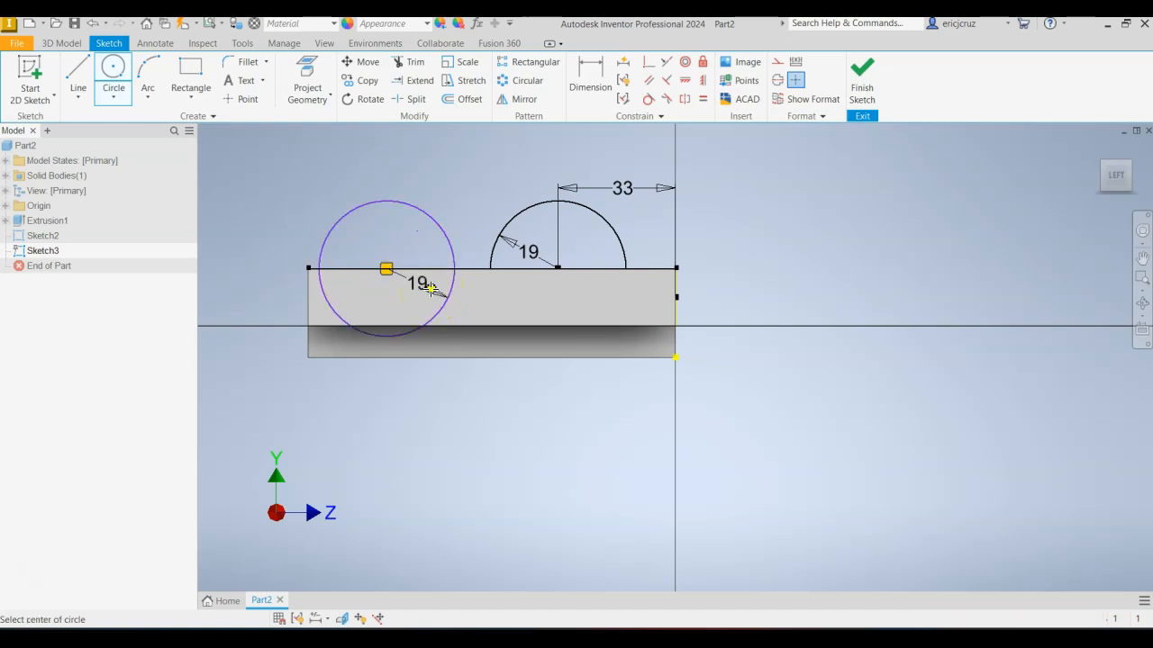
Dimension the new circle's centre 33 mm from the block's rear vertical edge.
scroll(338, 254, down, 4)
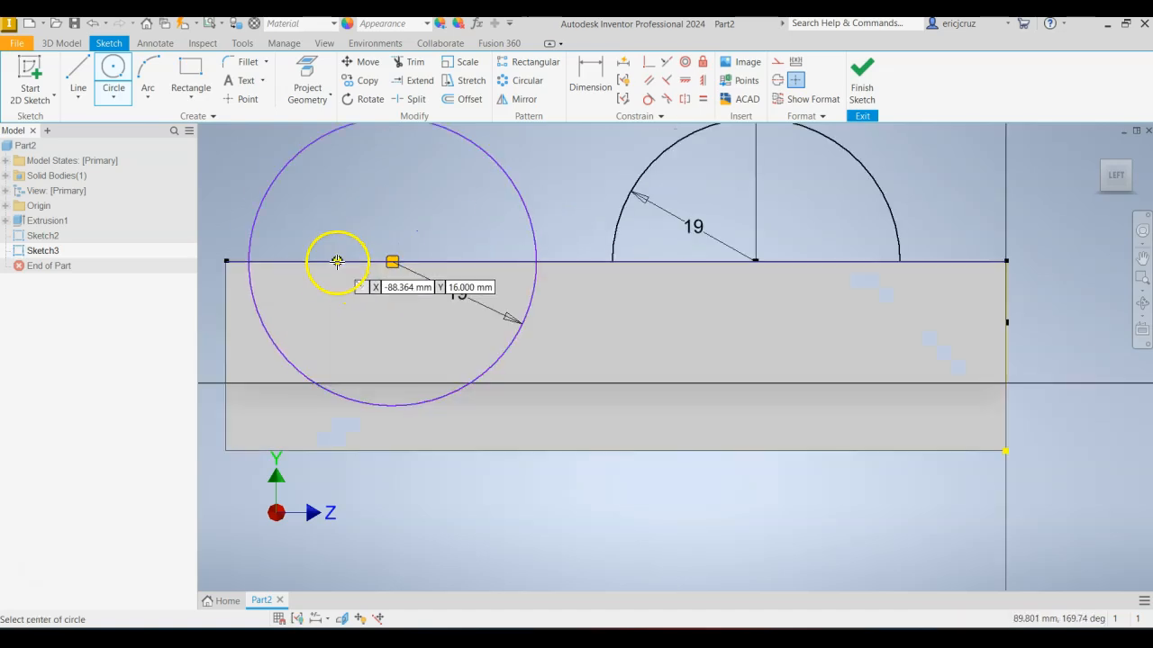
click(590, 77)
click(227, 352)
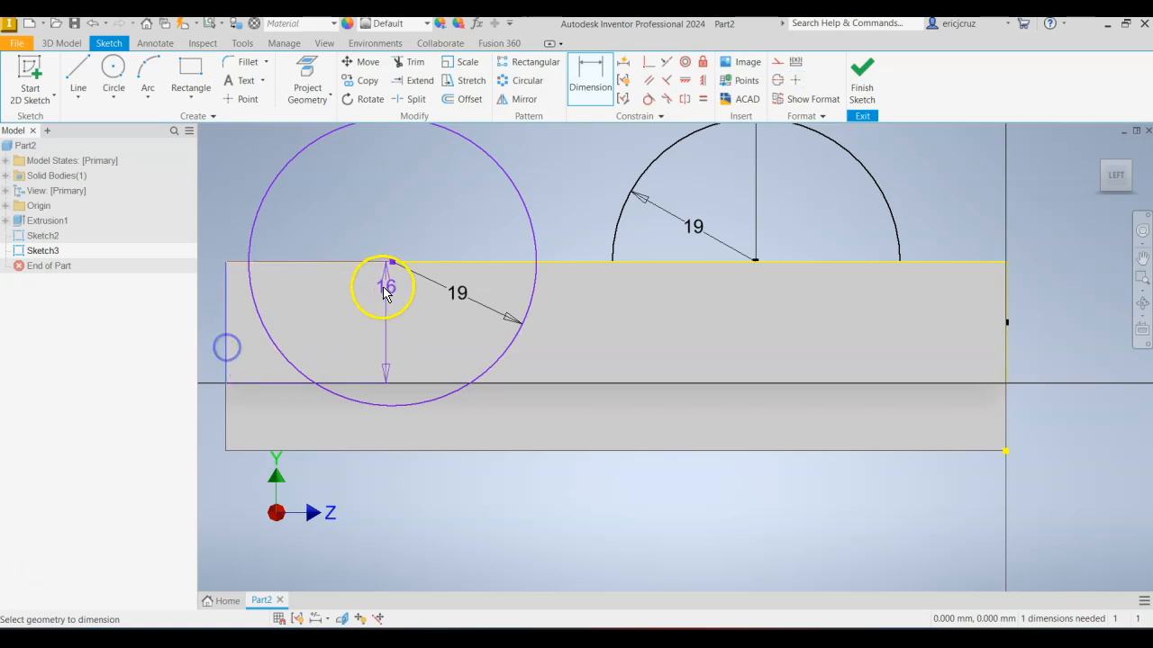
click(391, 262)
click(333, 237)
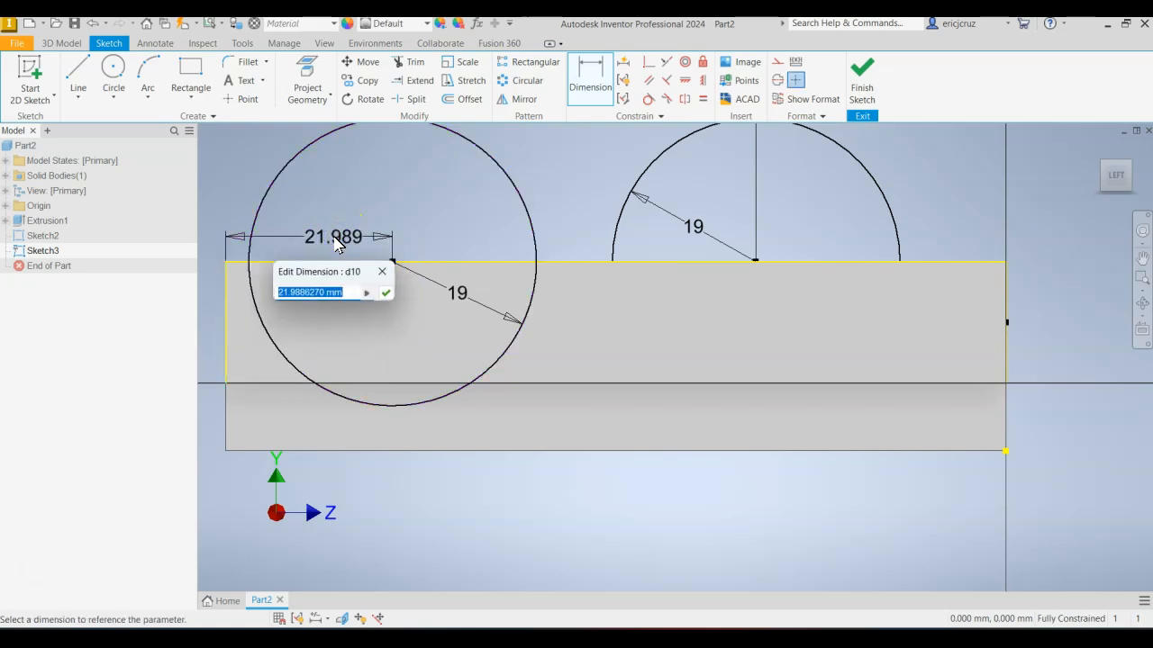
text(33)
key(Return)
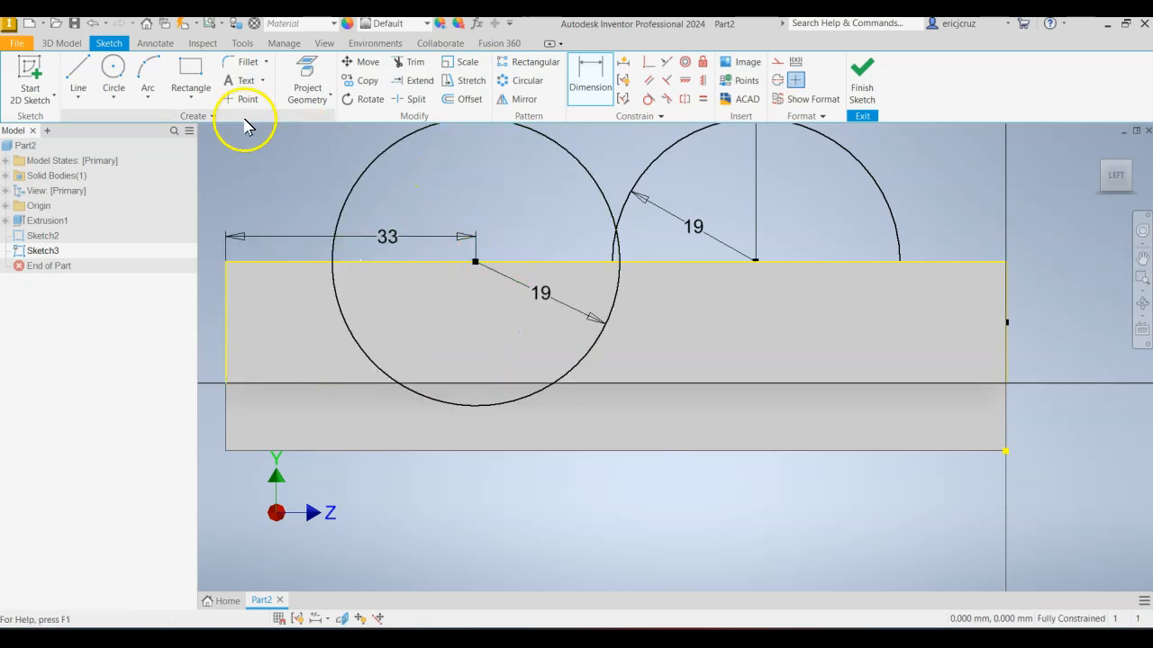
Trim away the new circle's lower half and close the remaining semicircle with a line between its ends.
click(410, 63)
click(338, 317)
middle_drag(464, 209, 475, 258)
click(78, 72)
click(342, 311)
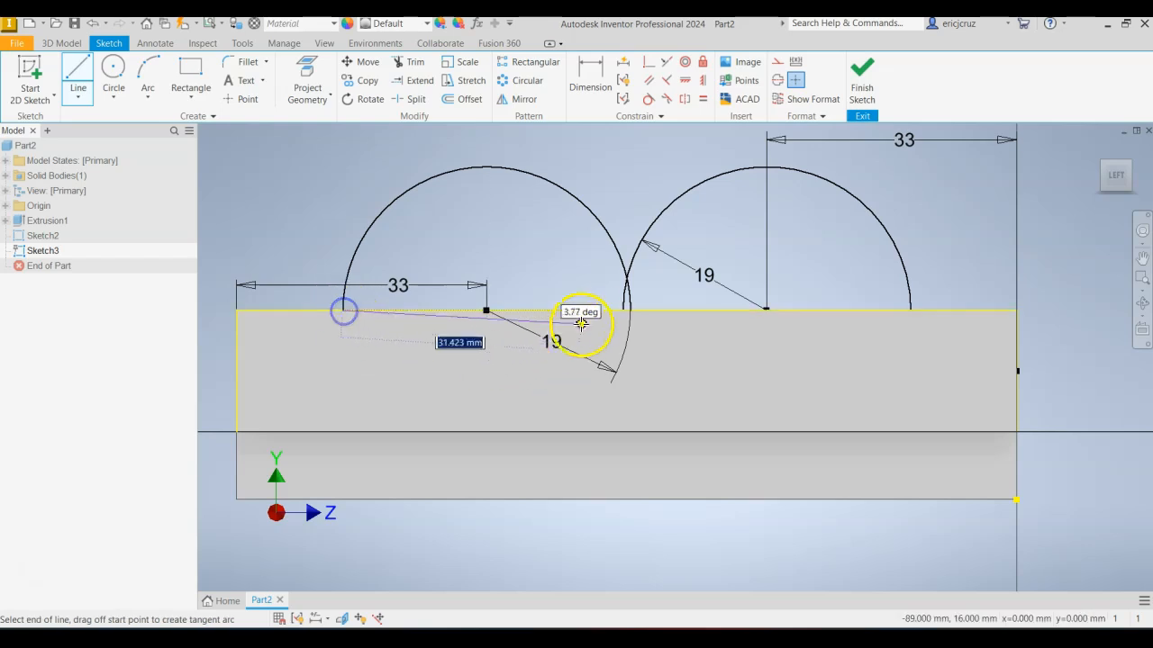
double_click(630, 311)
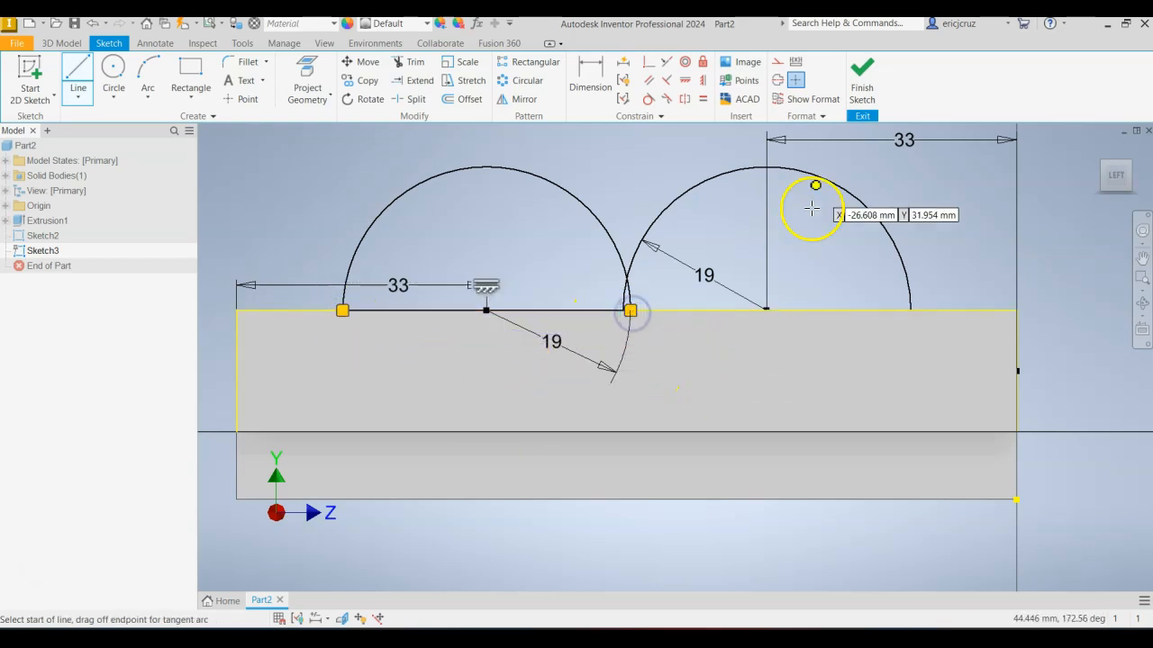
Finish the second semicircle sketch and review the angled rounded boss in the reference drawing.
click(858, 87)
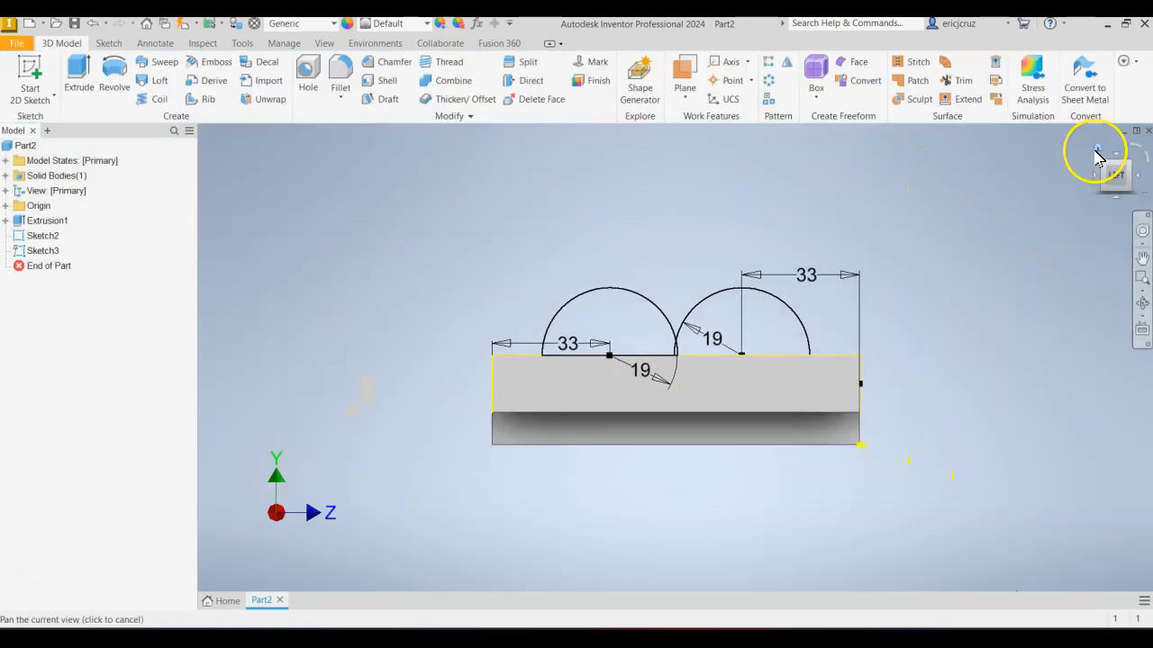
click(1095, 150)
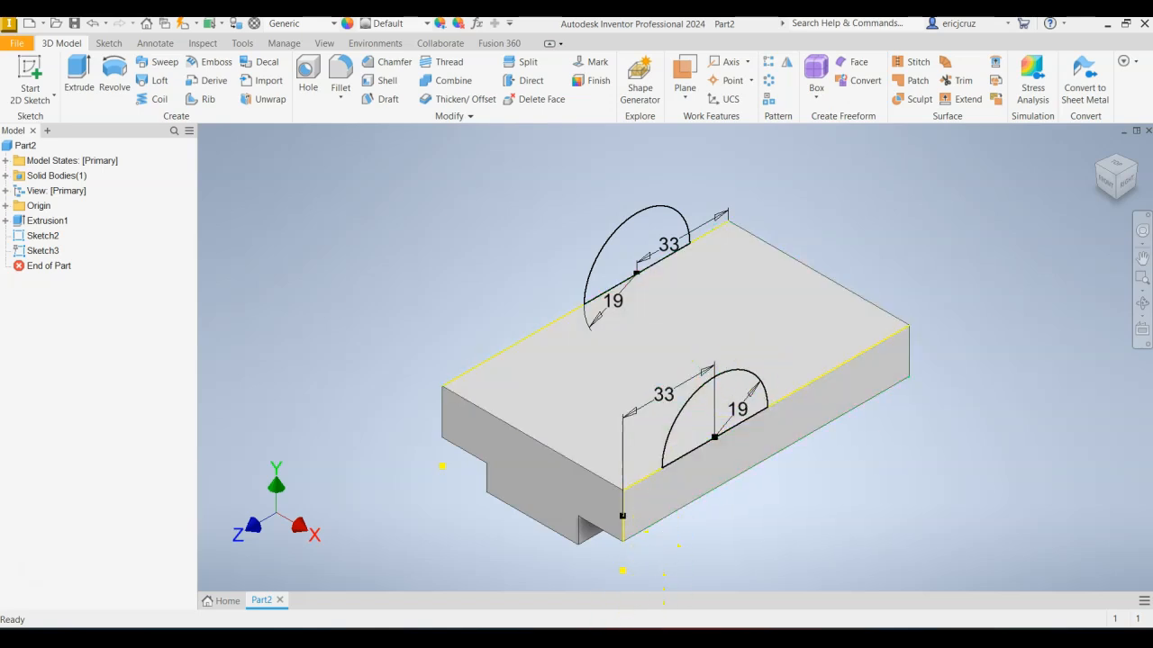
click(665, 639)
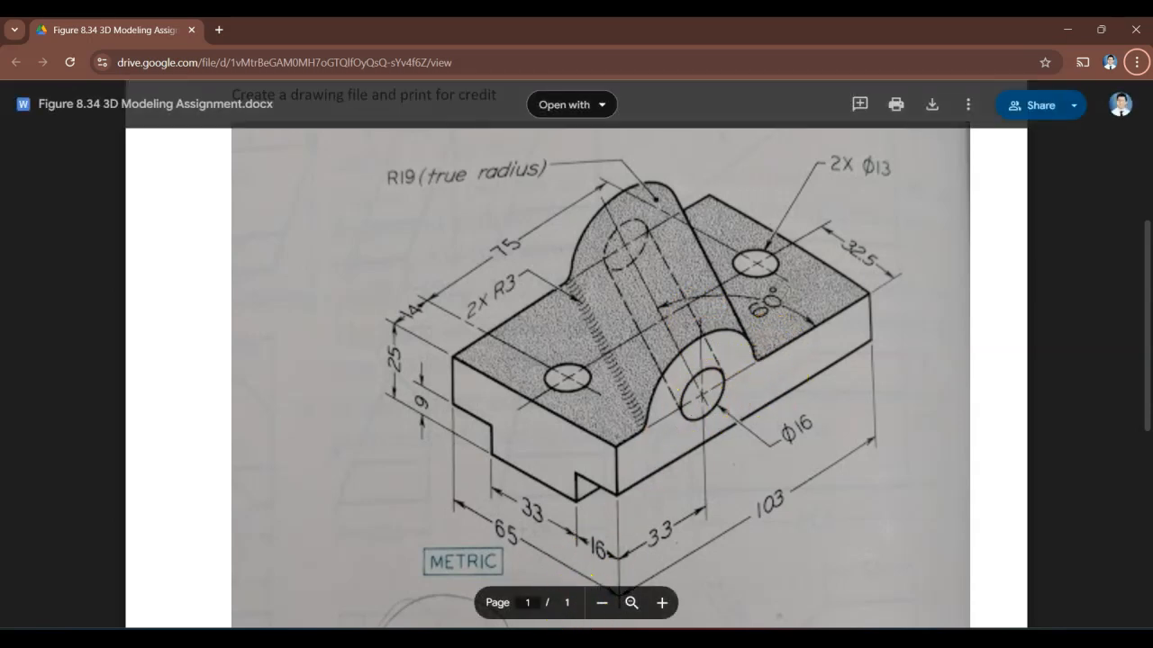
click(605, 638)
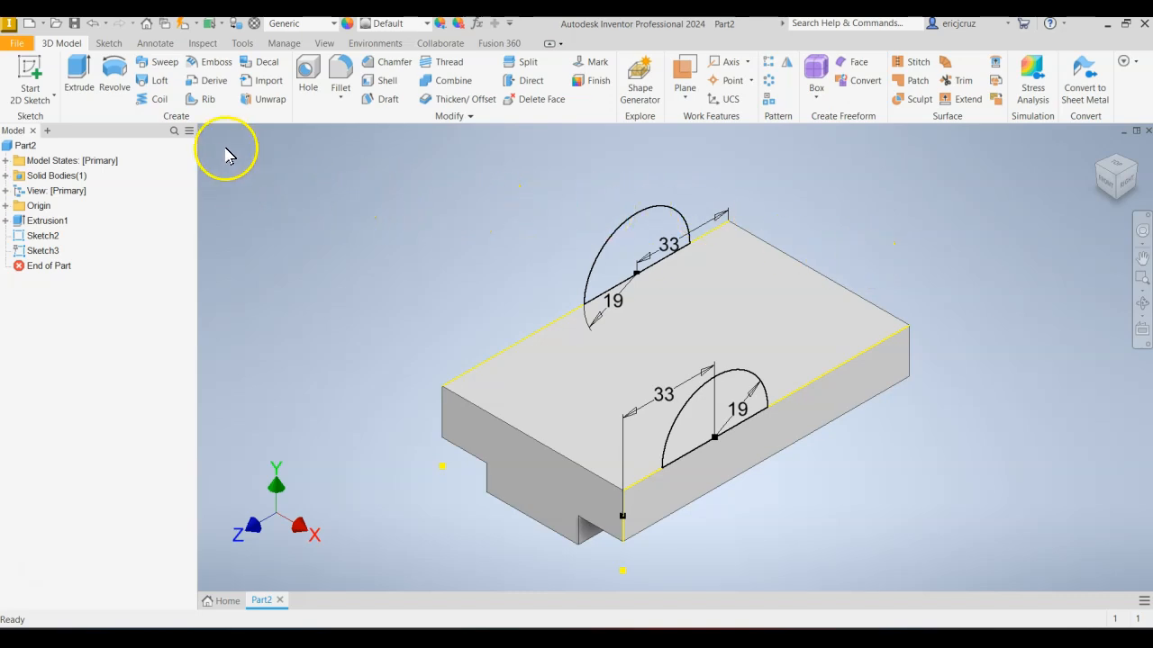
Loft a solid between the two semicircle profiles across the block to form the angled rounded boss.
click(160, 82)
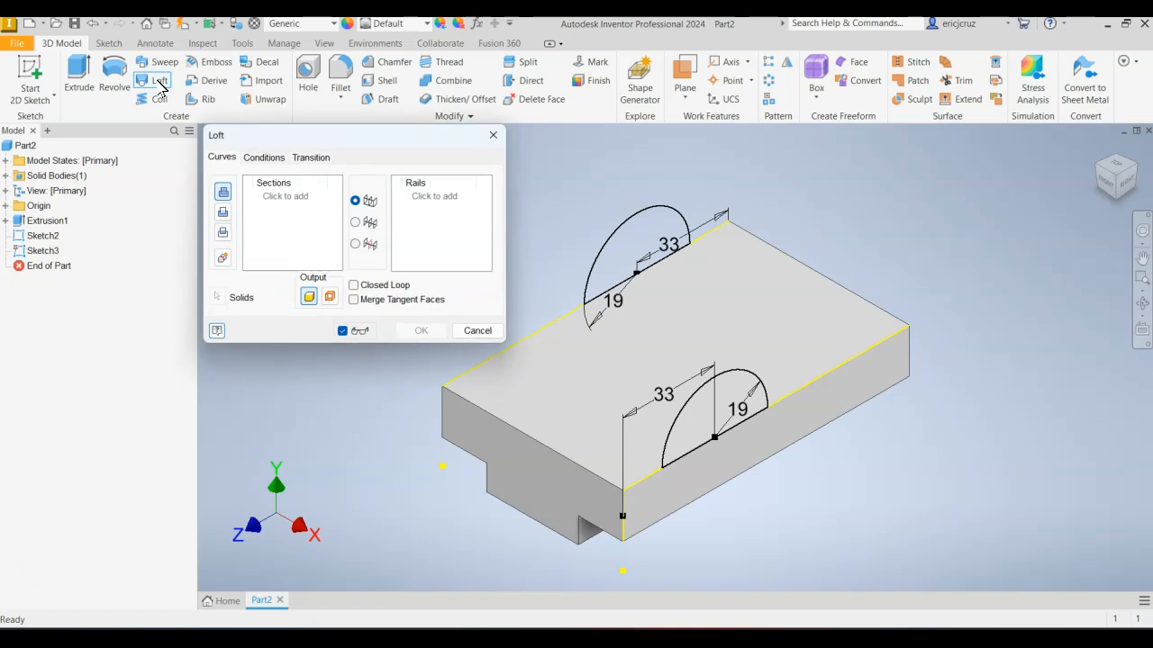
key(ctrl)
key(ctrl)
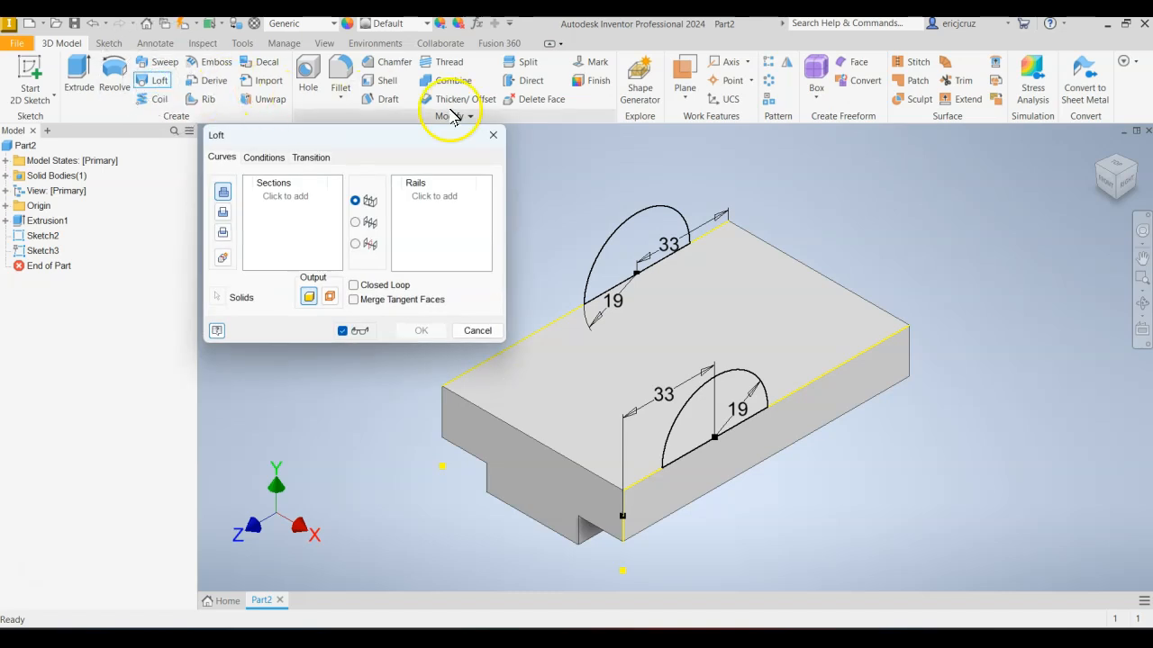
click(624, 226)
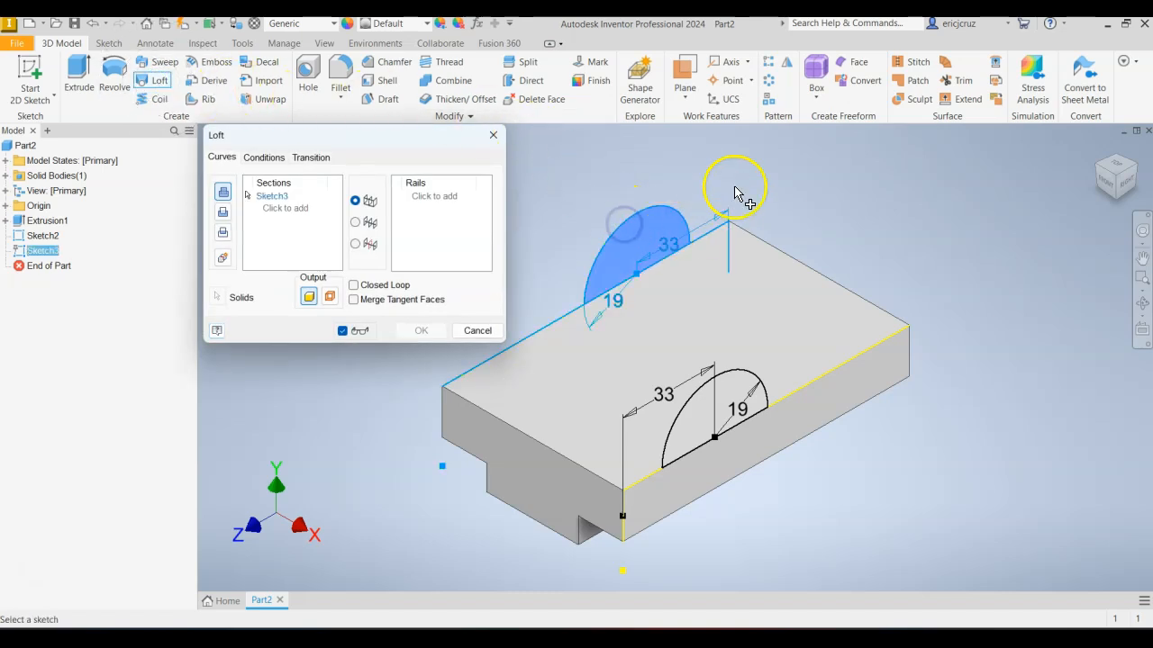
click(738, 378)
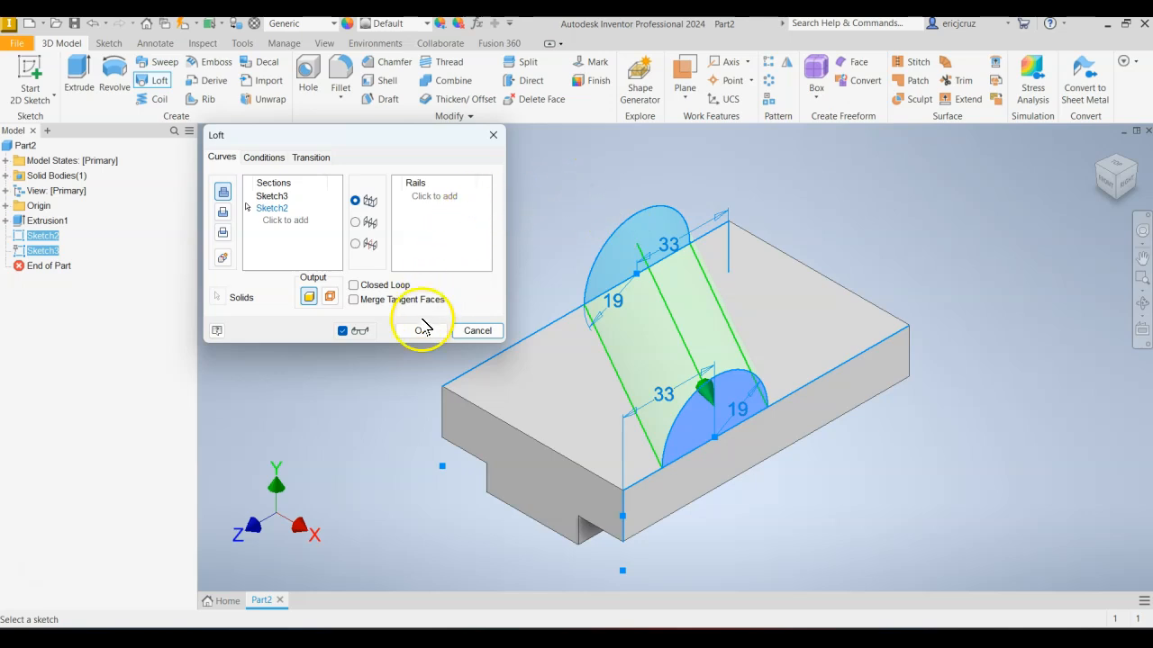
click(421, 331)
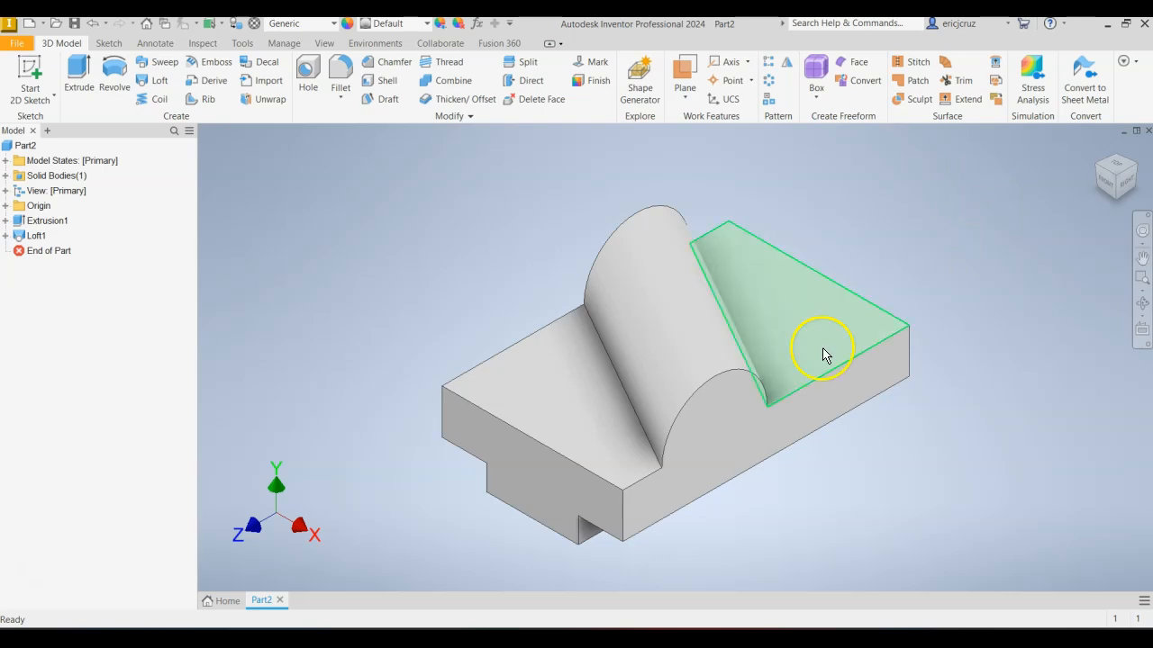
Start a new sketch on the block's right side face and project the boss's semicircular edge into it.
right_click(736, 425)
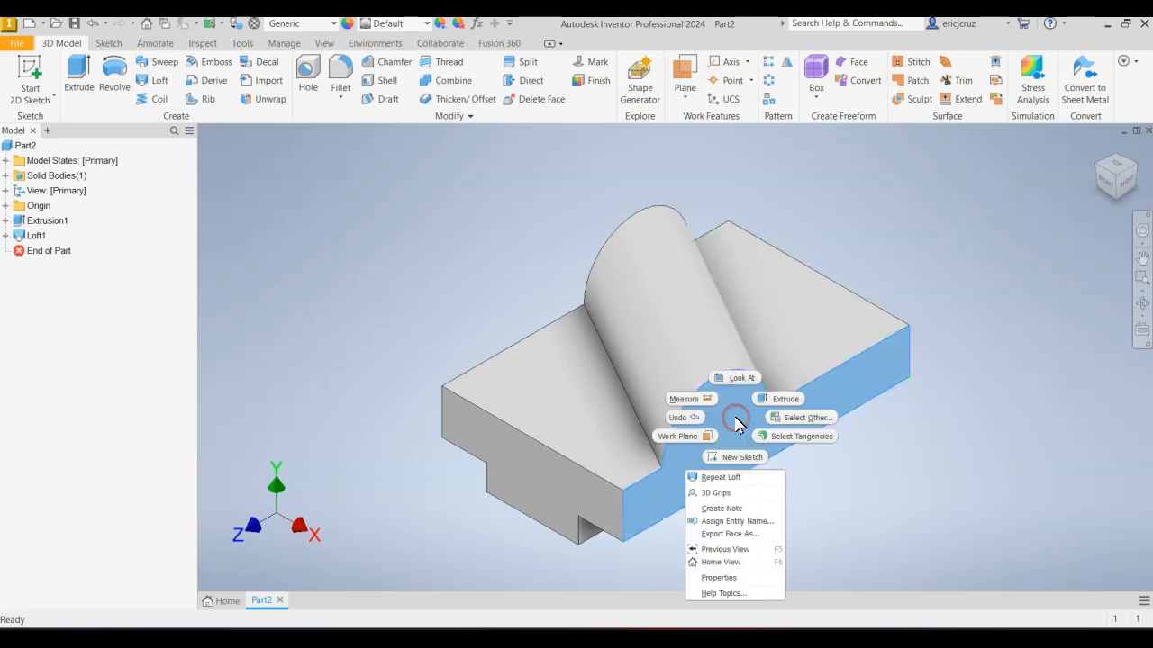
click(737, 460)
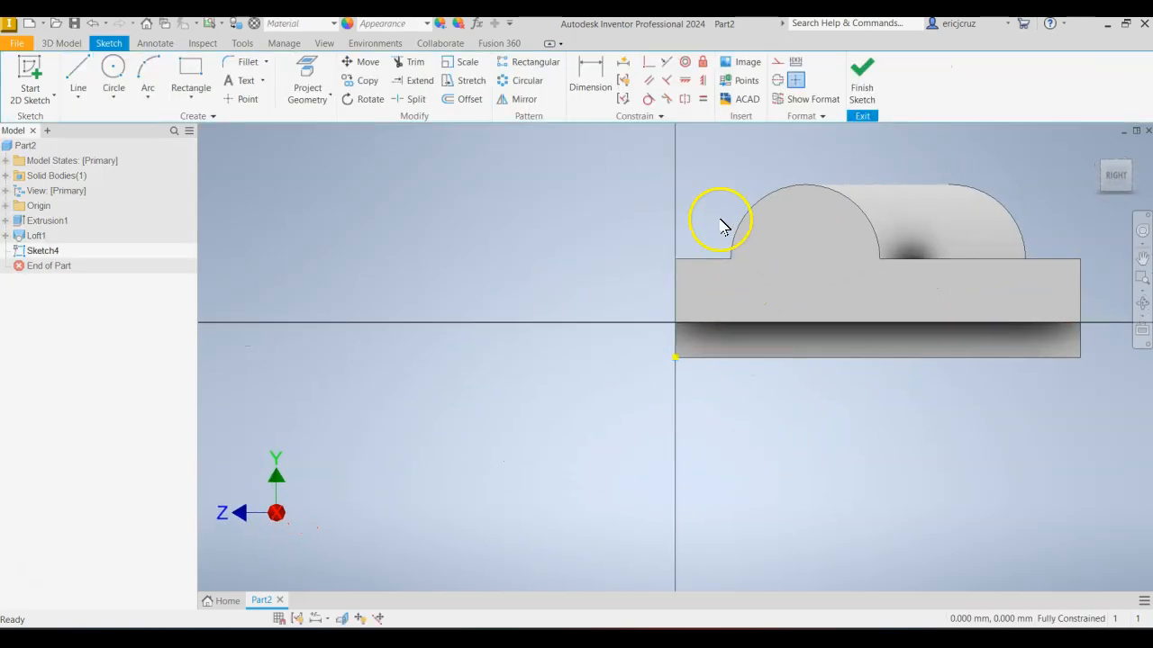
click(307, 79)
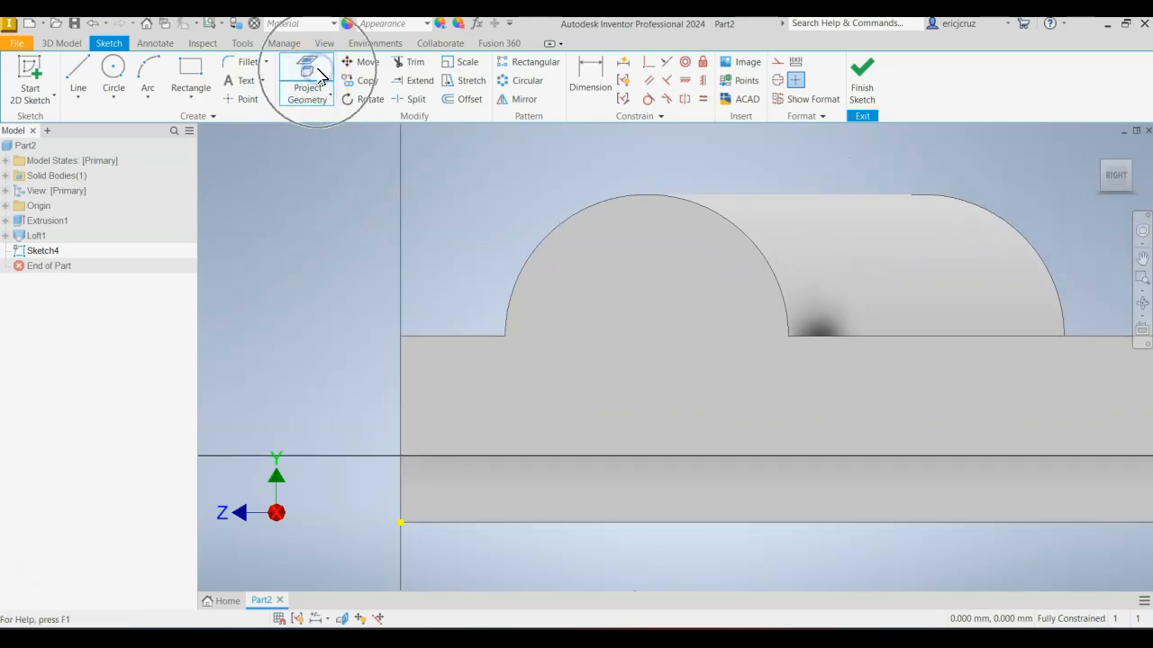
click(591, 207)
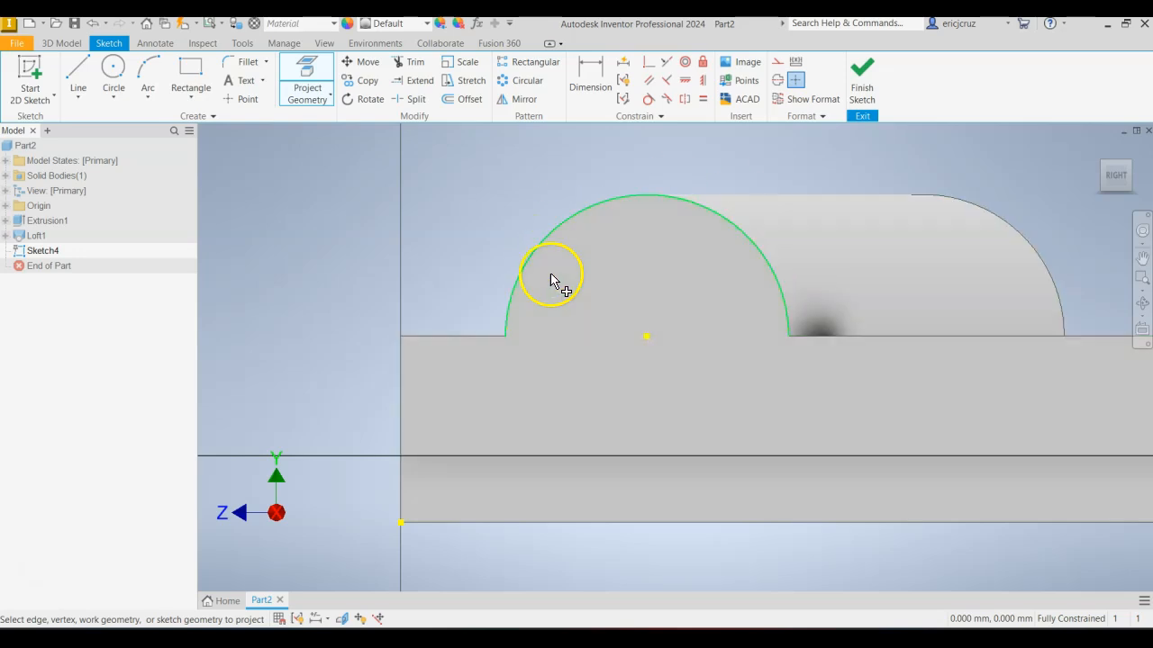
Sketch a 16 mm diameter circle at the projected arc's centre, checking the bore size in the reference drawing, and finish the sketch.
click(113, 72)
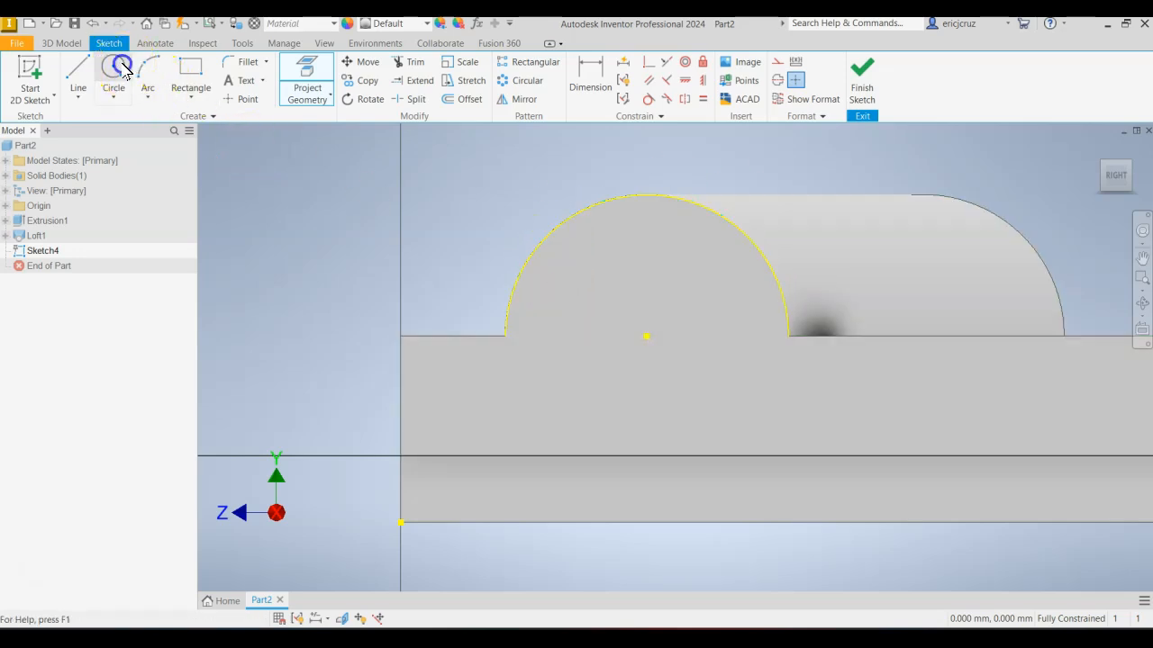
click(648, 335)
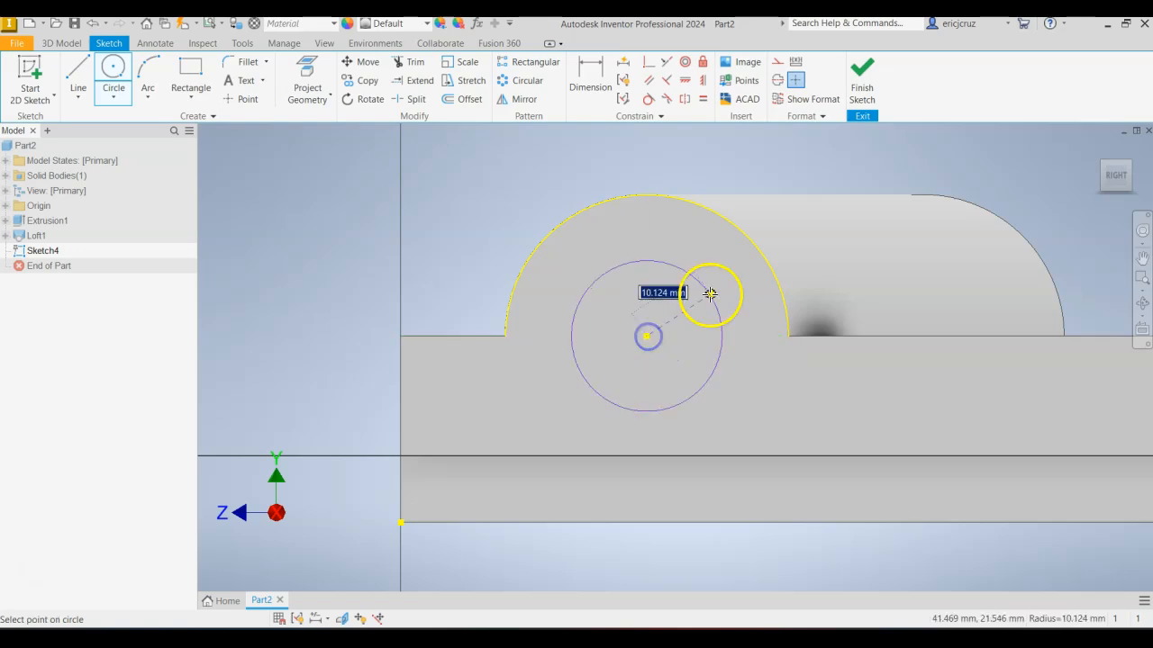
key(alt+Tab)
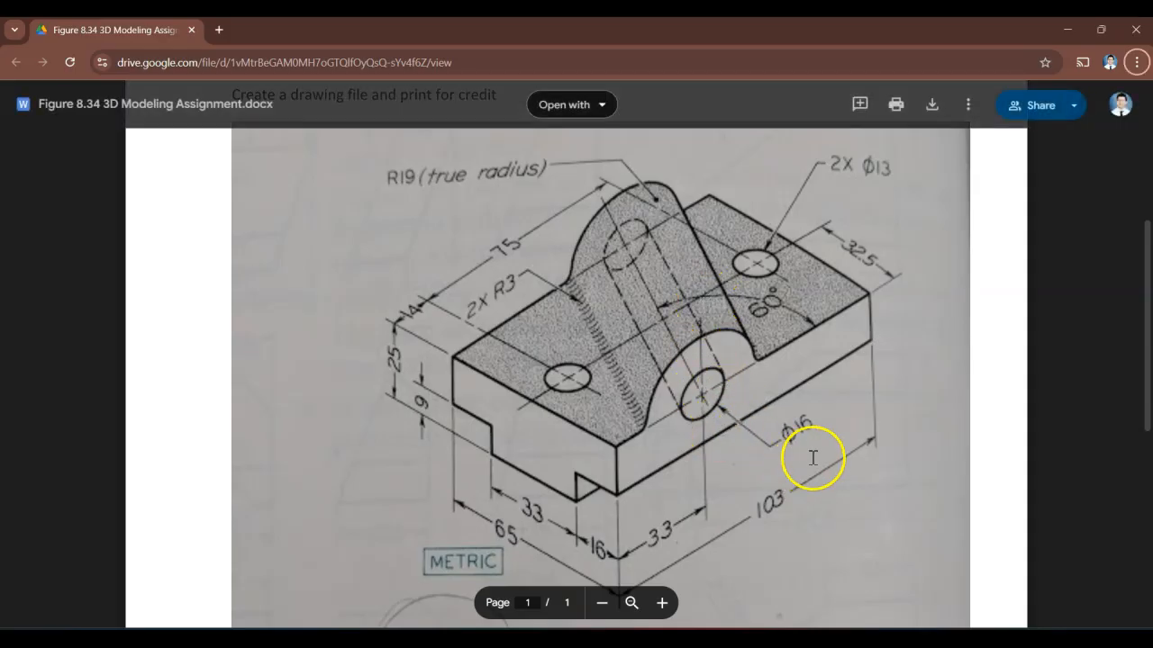
key(alt+Tab)
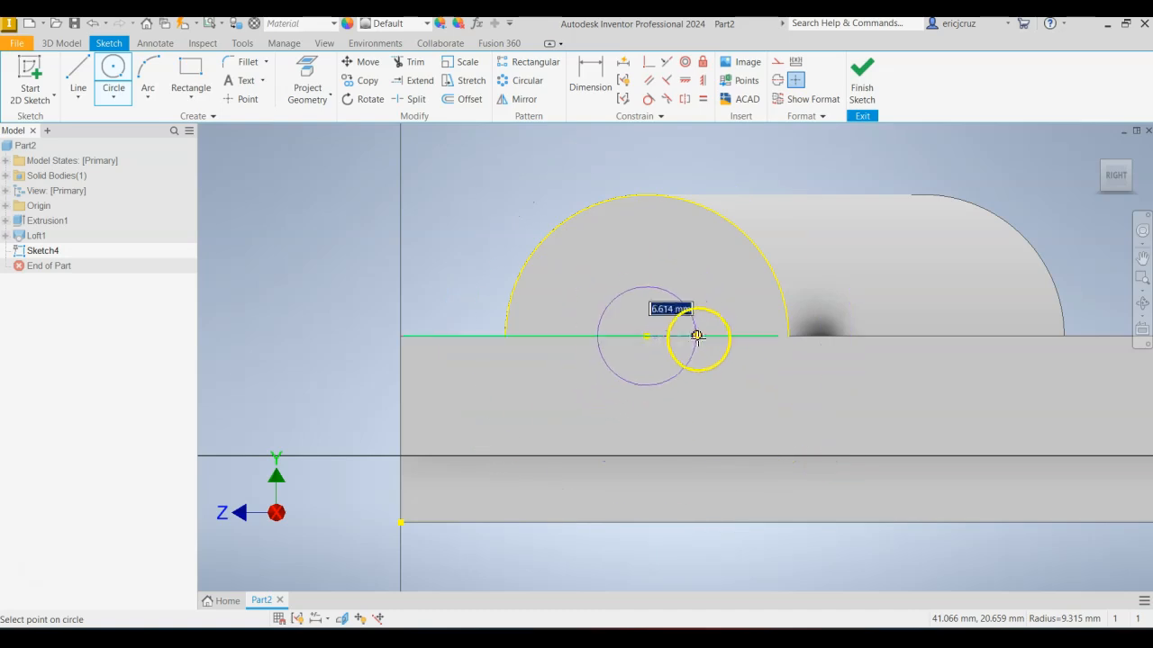
right_click(683, 384)
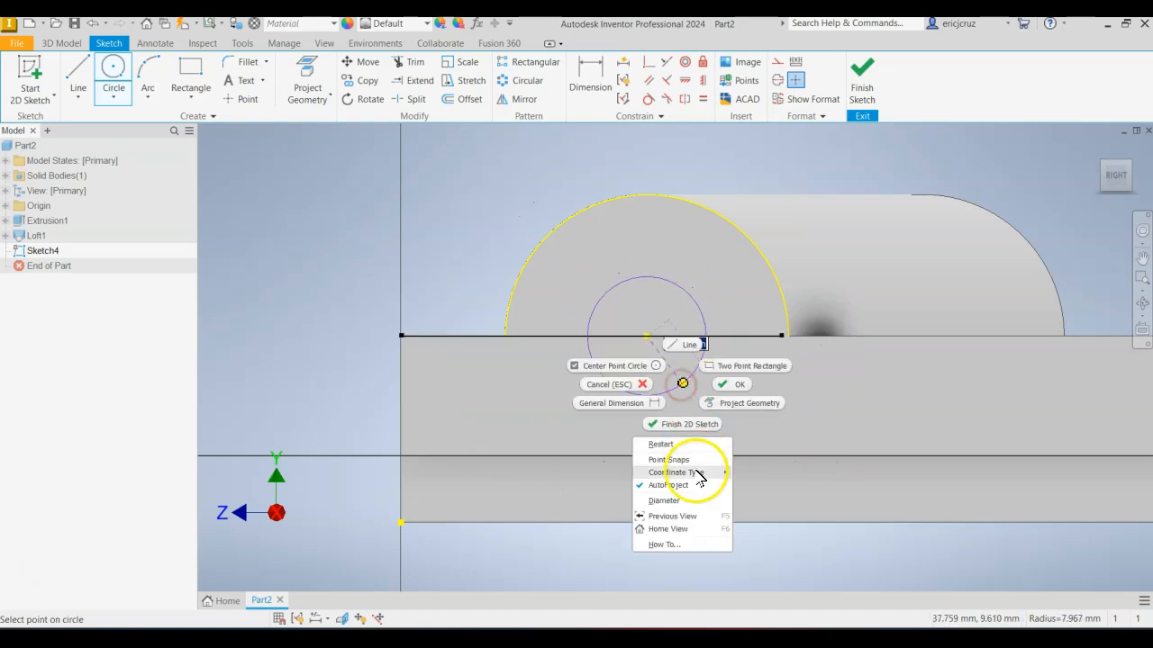
click(696, 503)
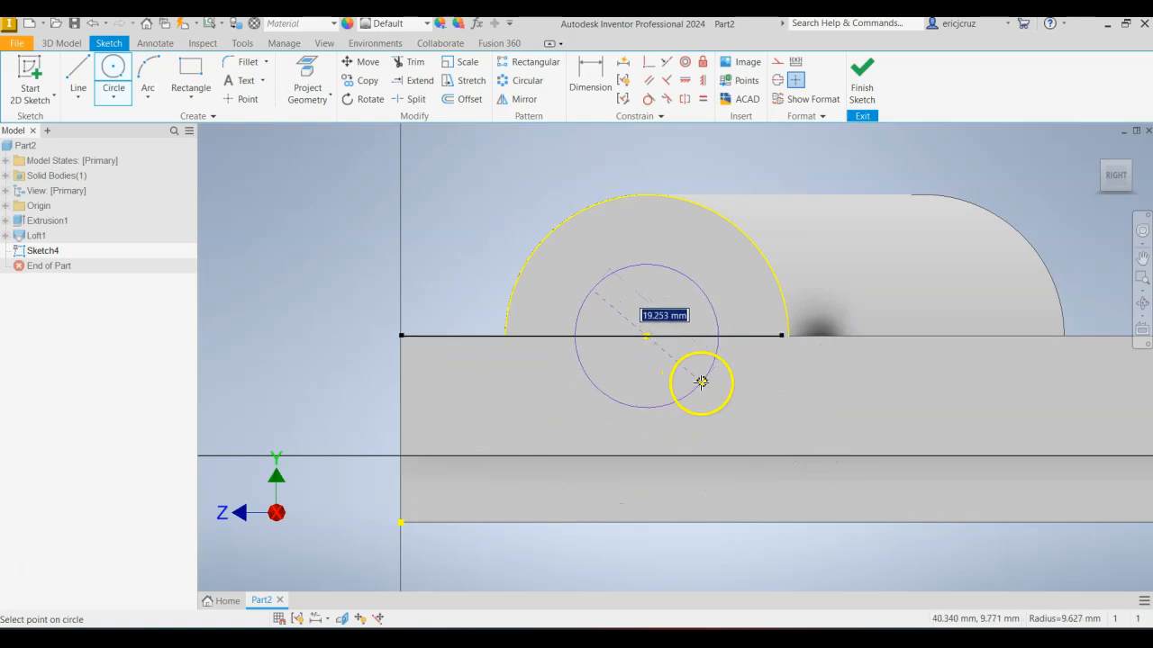
text(16)
key(Return)
click(862, 77)
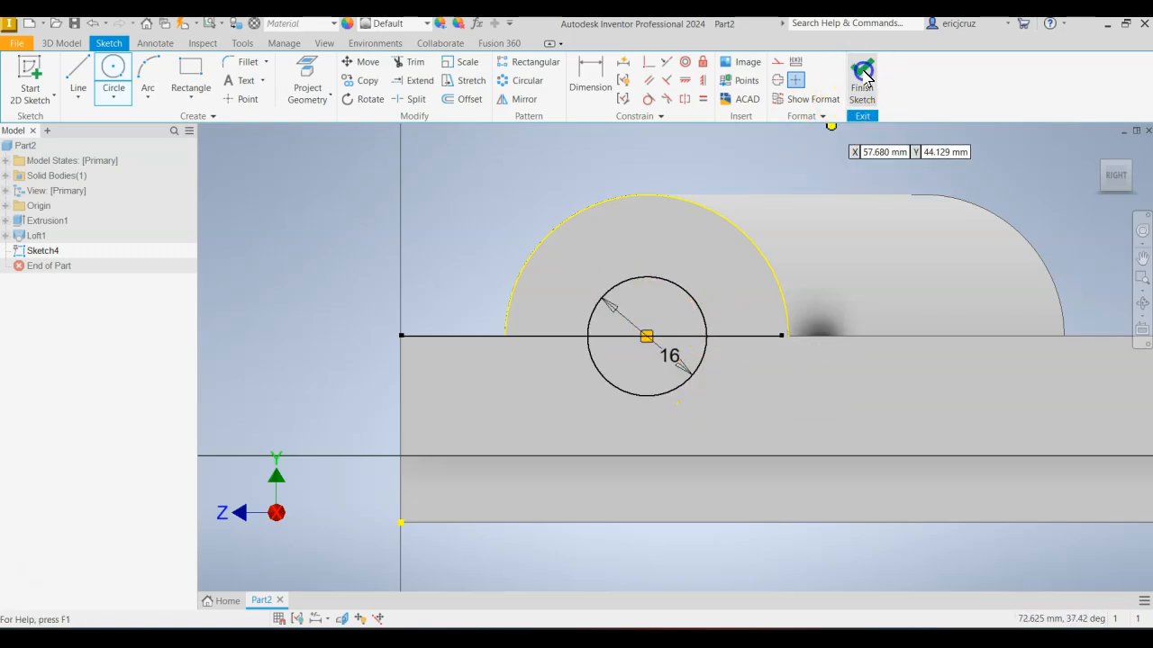
Start a new sketch on the block's opposite long side face and project the boss's semicircular edge there.
click(1116, 161)
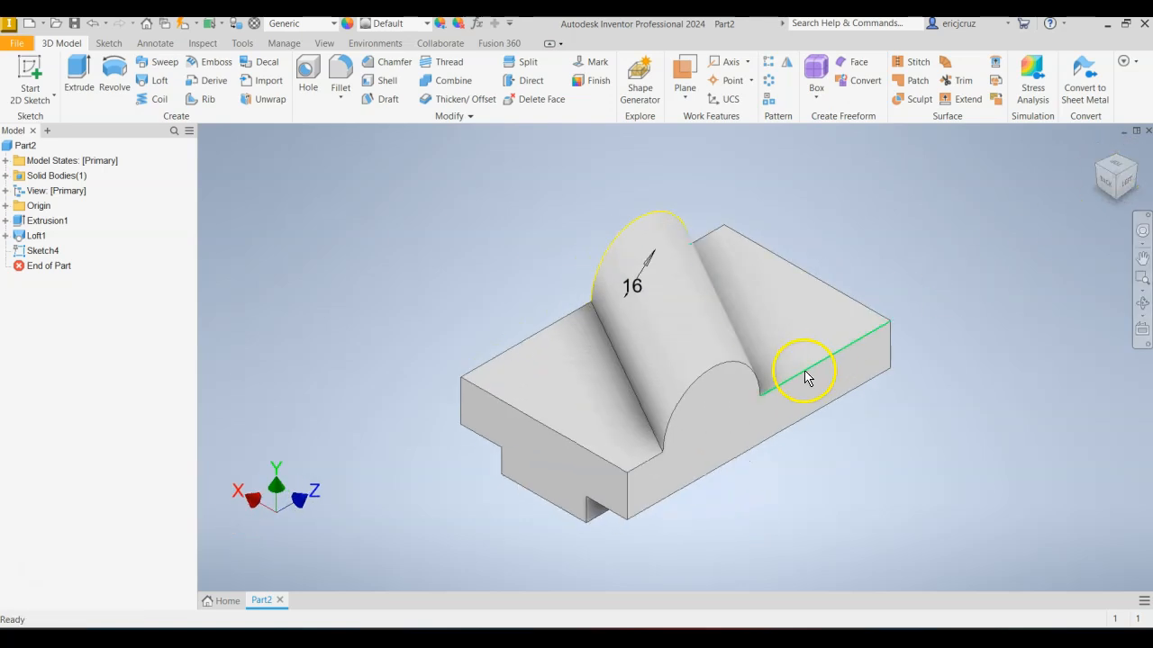
click(725, 407)
right_click(726, 407)
click(728, 437)
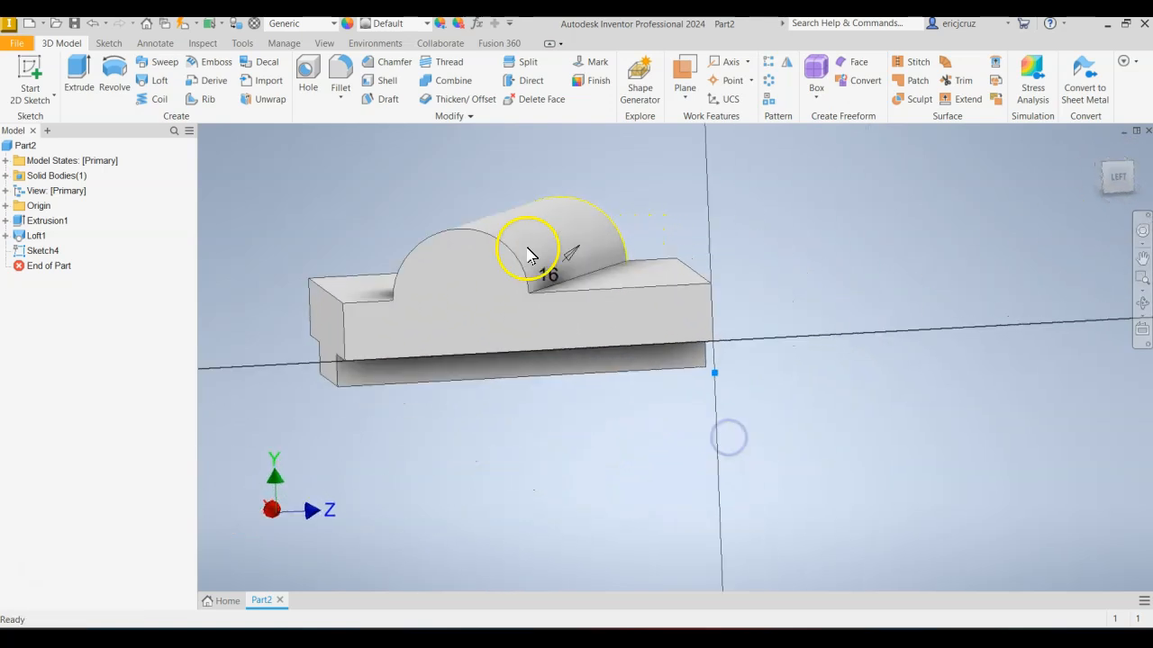
click(302, 86)
click(407, 206)
Sketch a 16 mm diameter circle at this projected arc's centre and finish the sketch.
click(114, 72)
click(419, 268)
text(1)
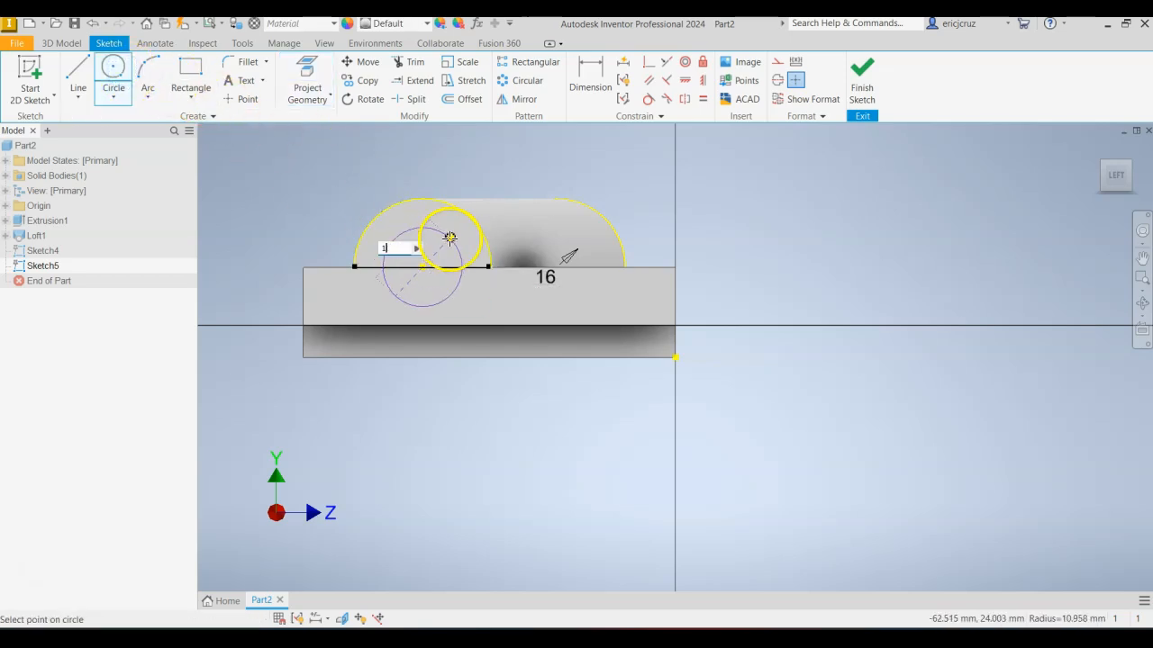
text(3.6)
key(Return)
scroll(360, 330, down, 10)
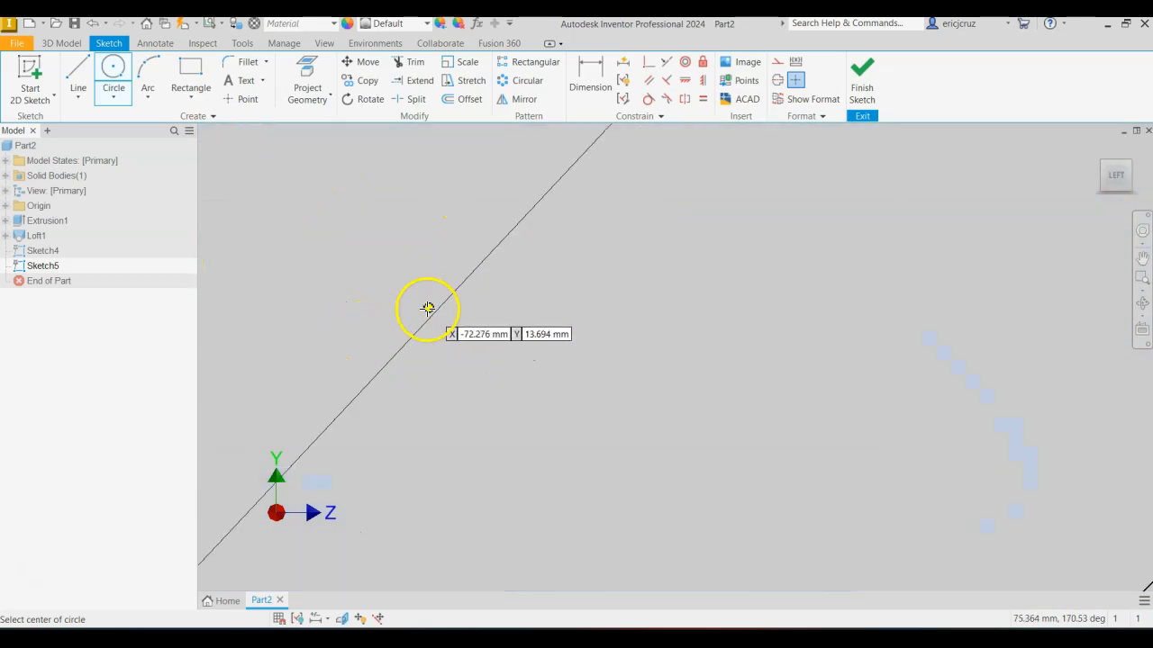
scroll(428, 308, up, 8)
click(864, 85)
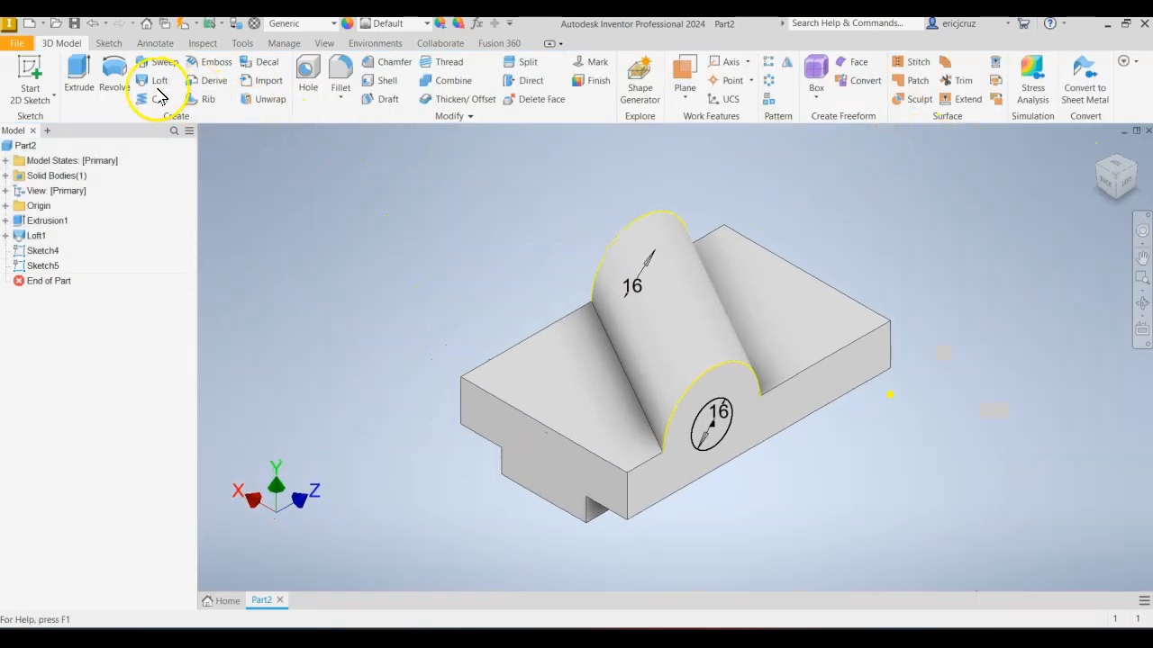
Cut the angled bore through the boss with a Loft between the 16 mm circles on both side faces.
click(160, 81)
click(225, 213)
click(225, 214)
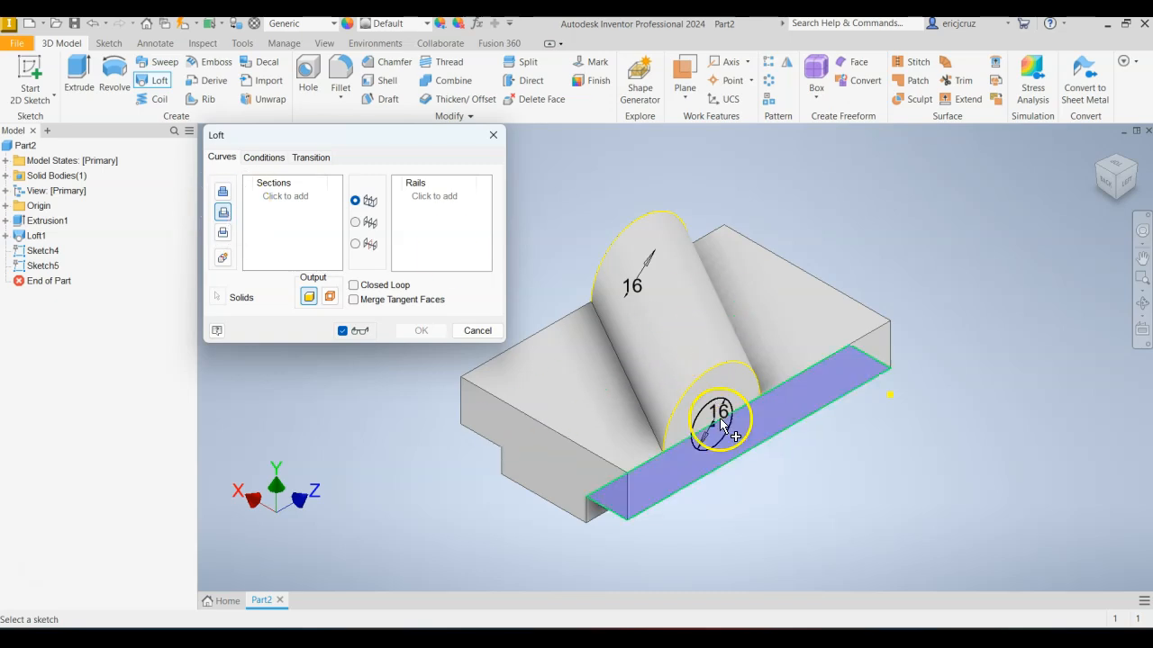
scroll(722, 431, up, 5)
click(676, 344)
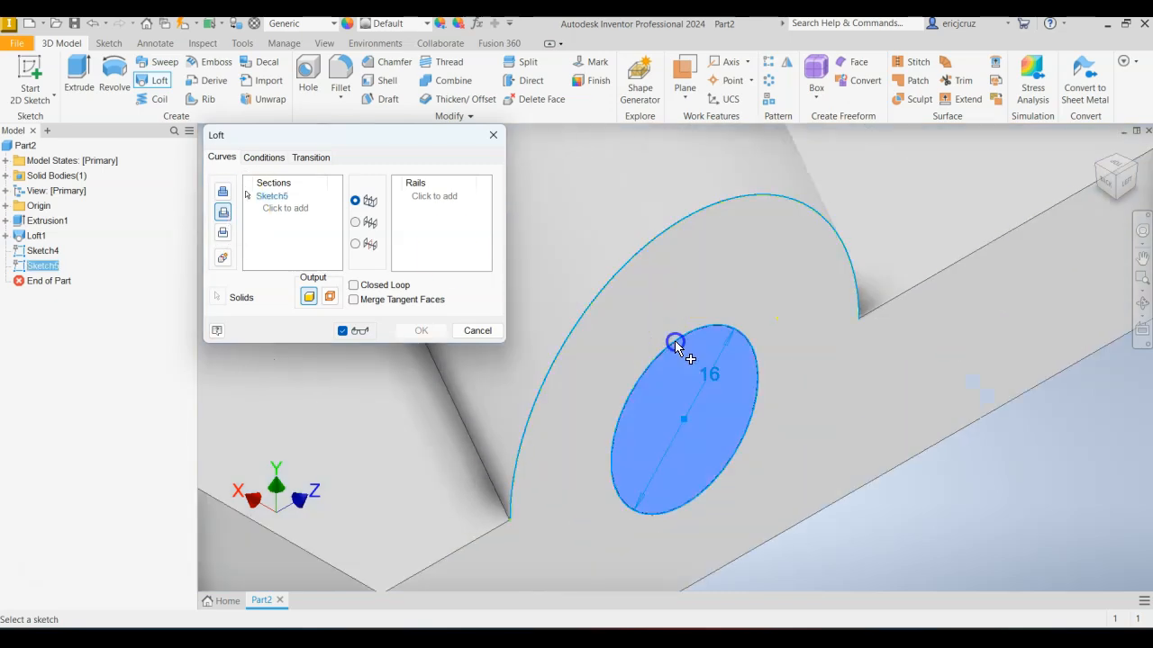
scroll(934, 469, down, 5)
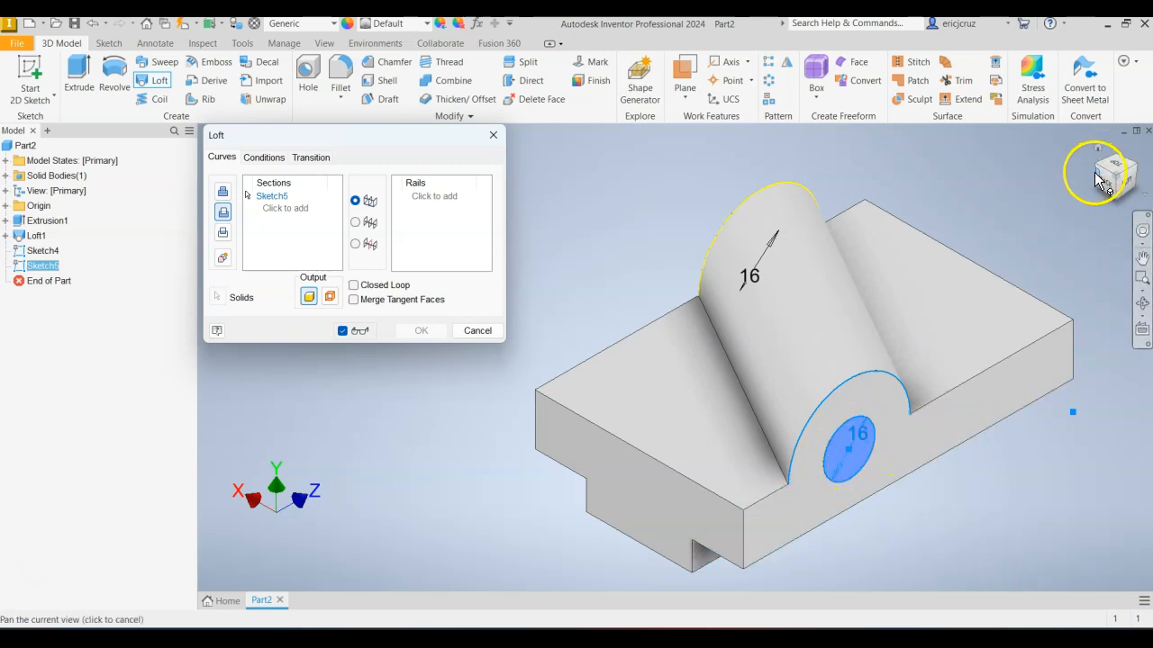
drag(1094, 162, 1096, 164)
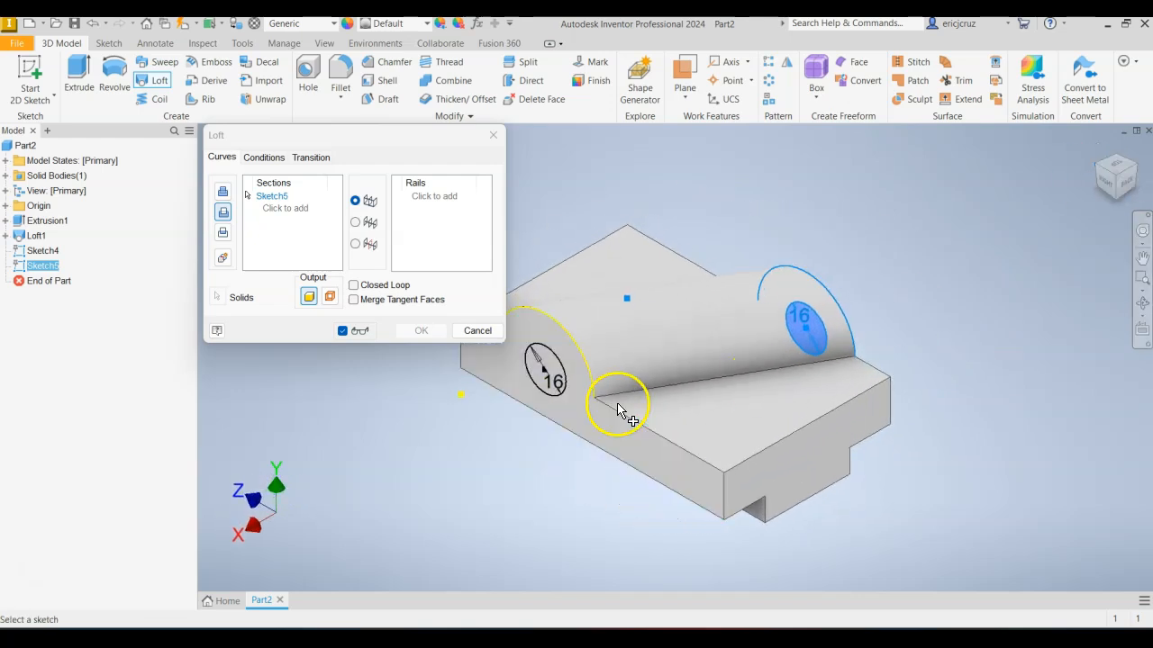
scroll(537, 378, up, 3)
click(556, 346)
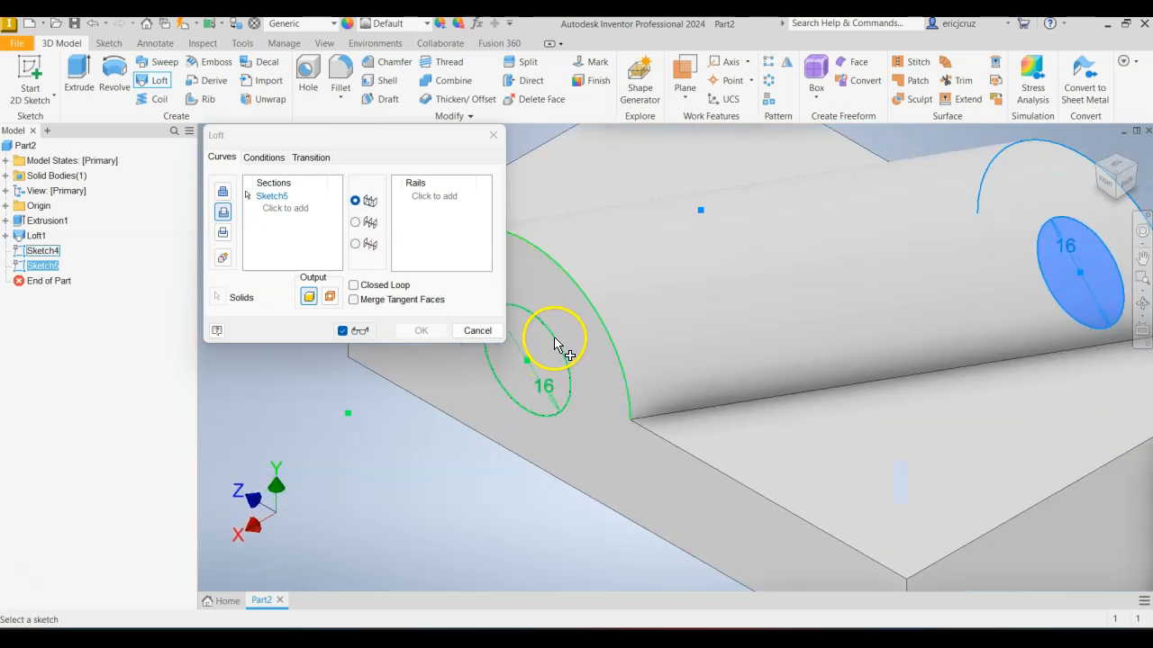
scroll(785, 347, down, 3)
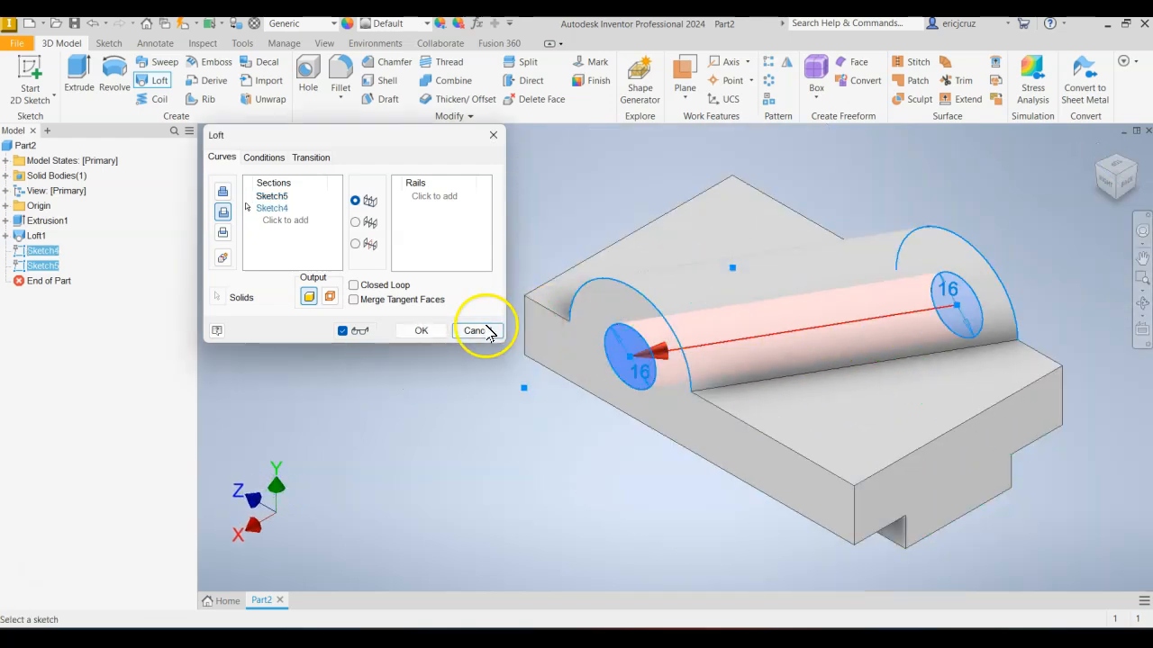
click(423, 330)
drag(639, 466, 476, 463)
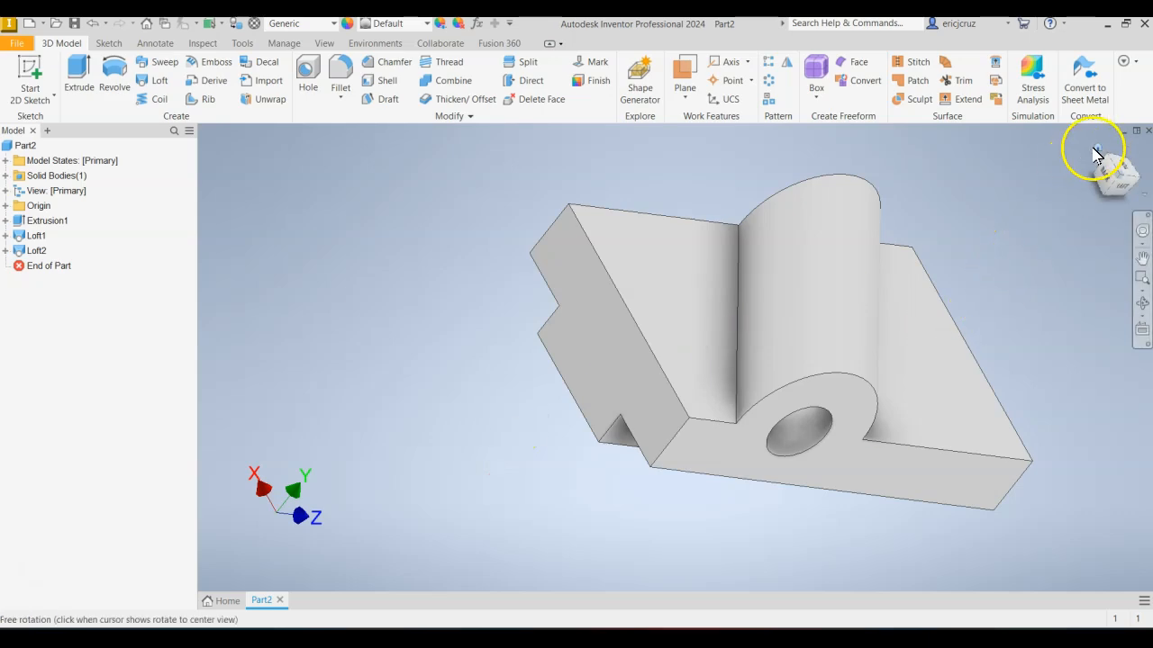
click(1097, 145)
Fillet both edges where the angled boss meets the block's top faces with a 3 mm radius, checking the radius in the reference drawing.
key(alt+Tab)
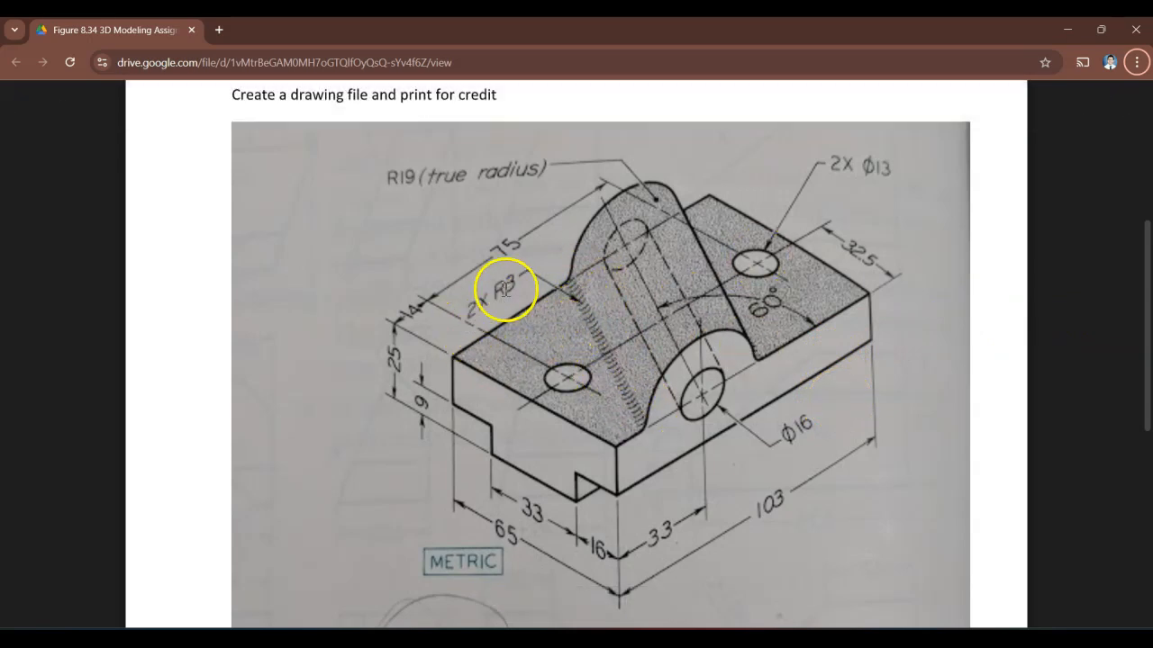
key(alt+Tab)
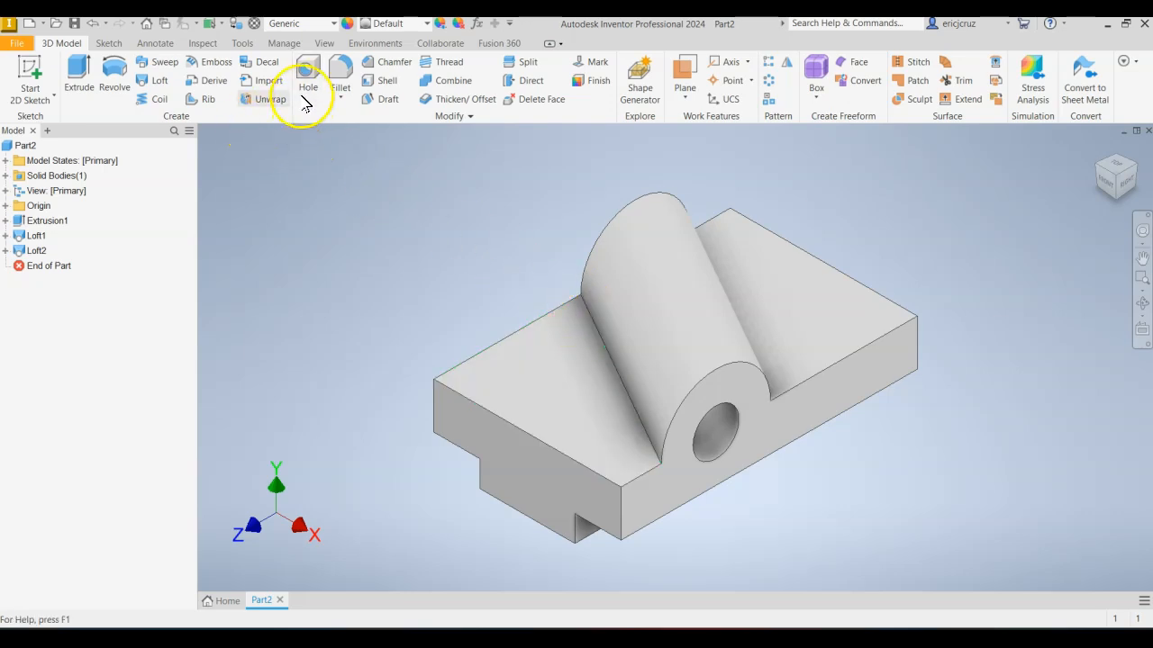
click(342, 77)
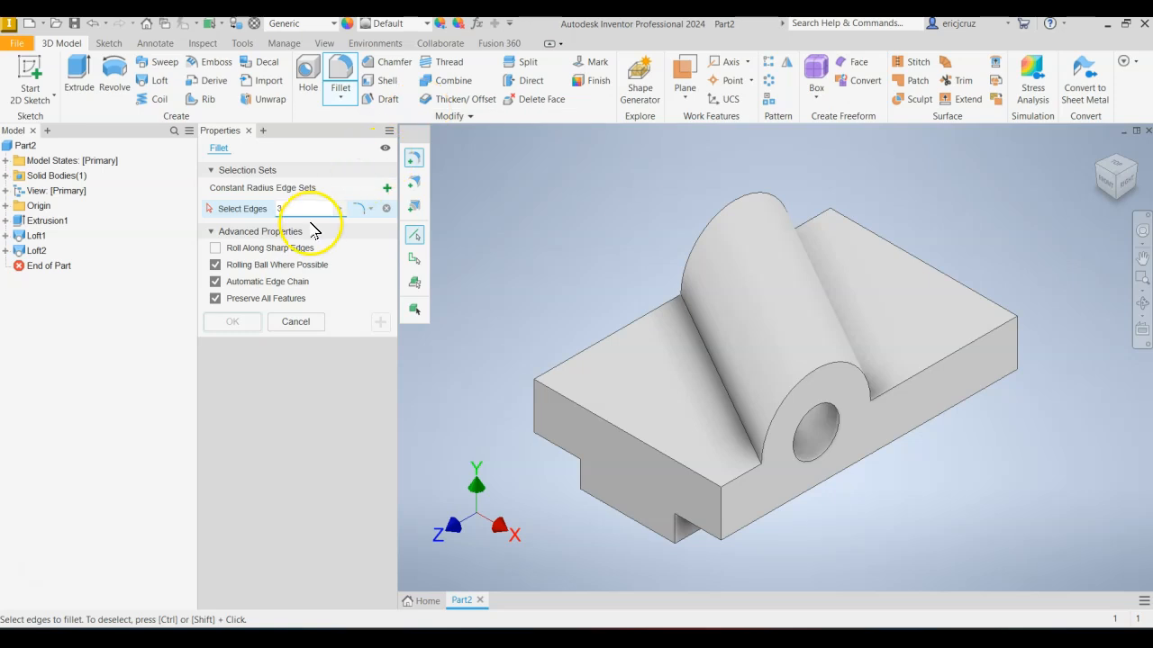
click(699, 367)
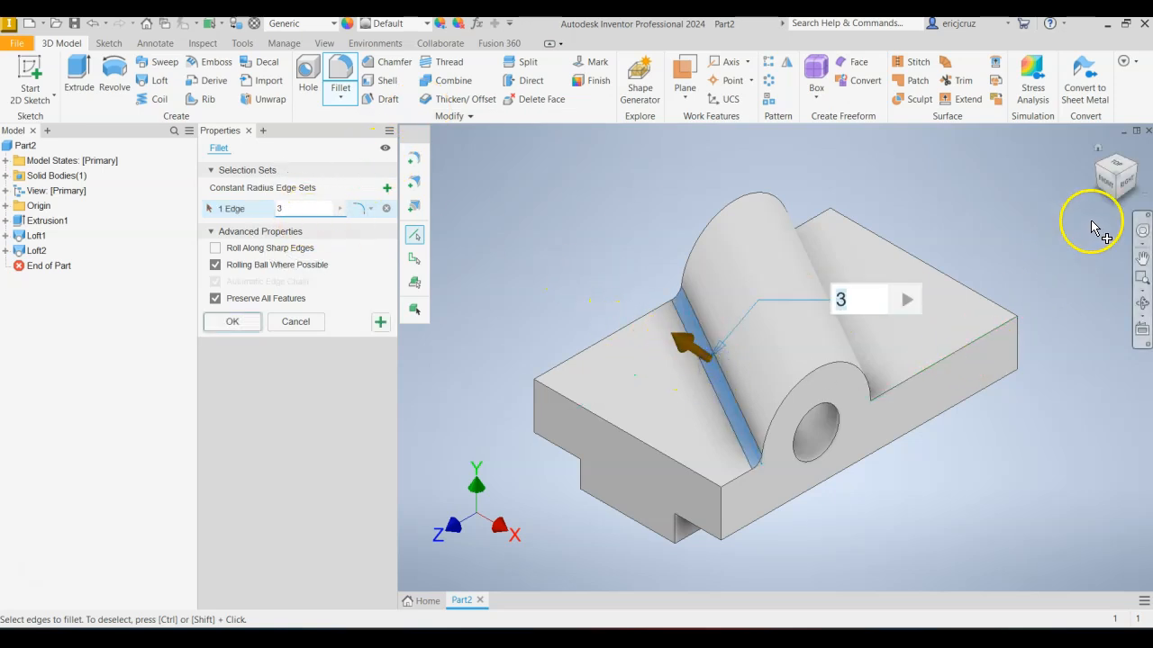
click(1134, 170)
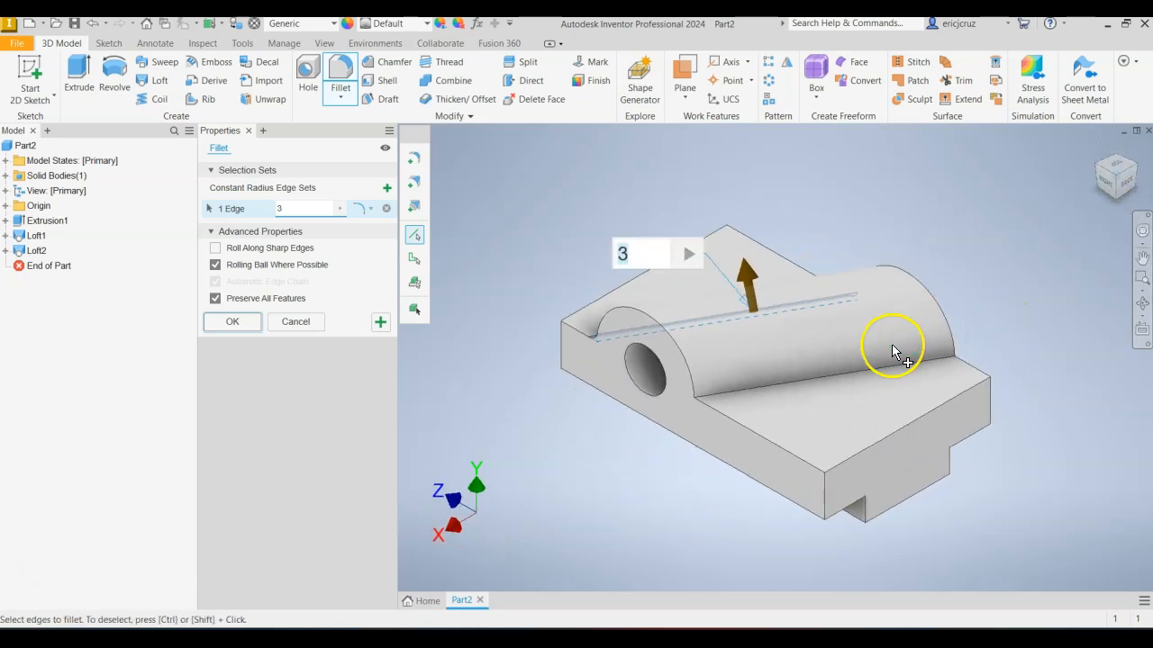
click(871, 369)
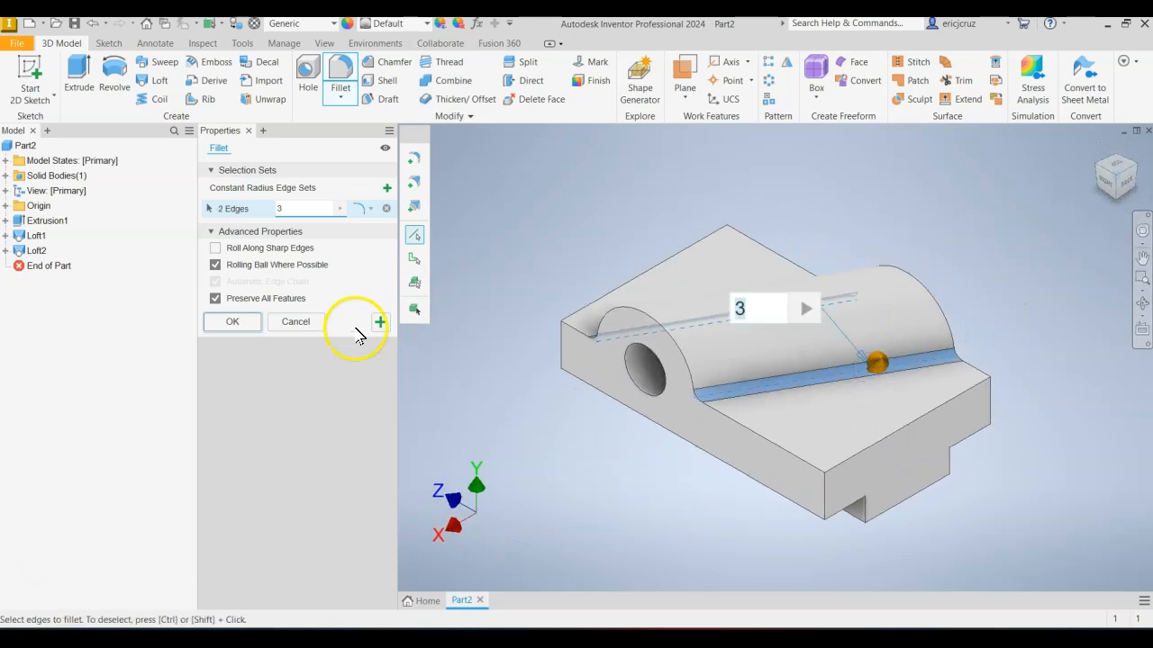
click(238, 321)
Start a new sketch on the block's flat top face beside the boss, checking the mounting hole layout in the reference drawing.
key(alt+Tab)
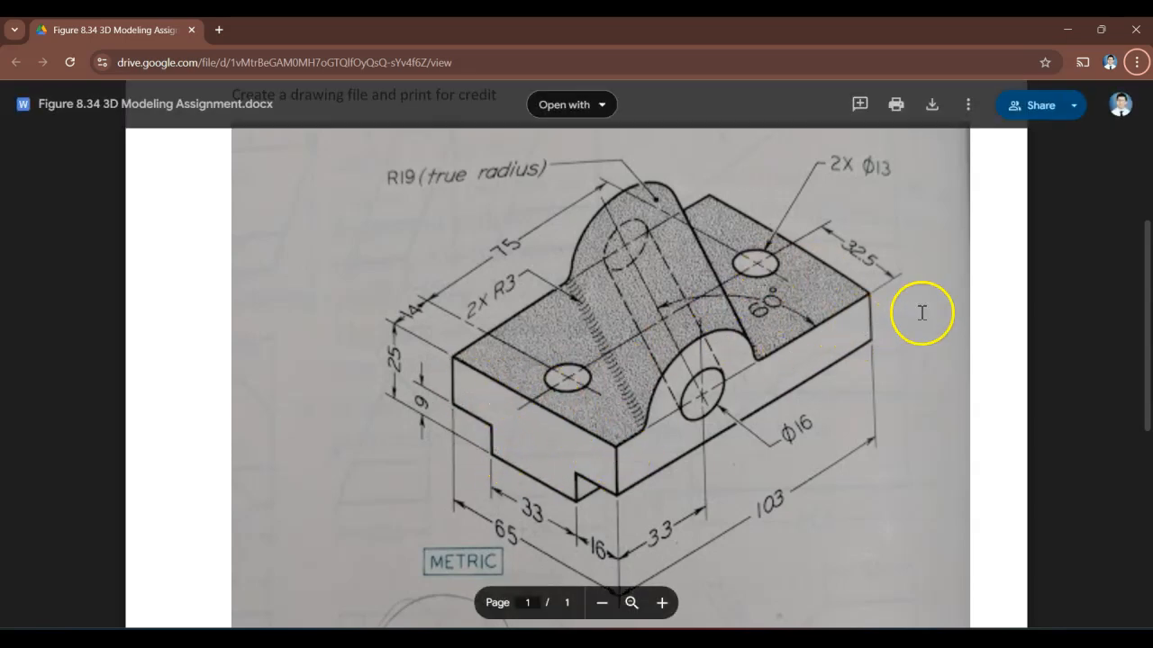
key(alt+Tab)
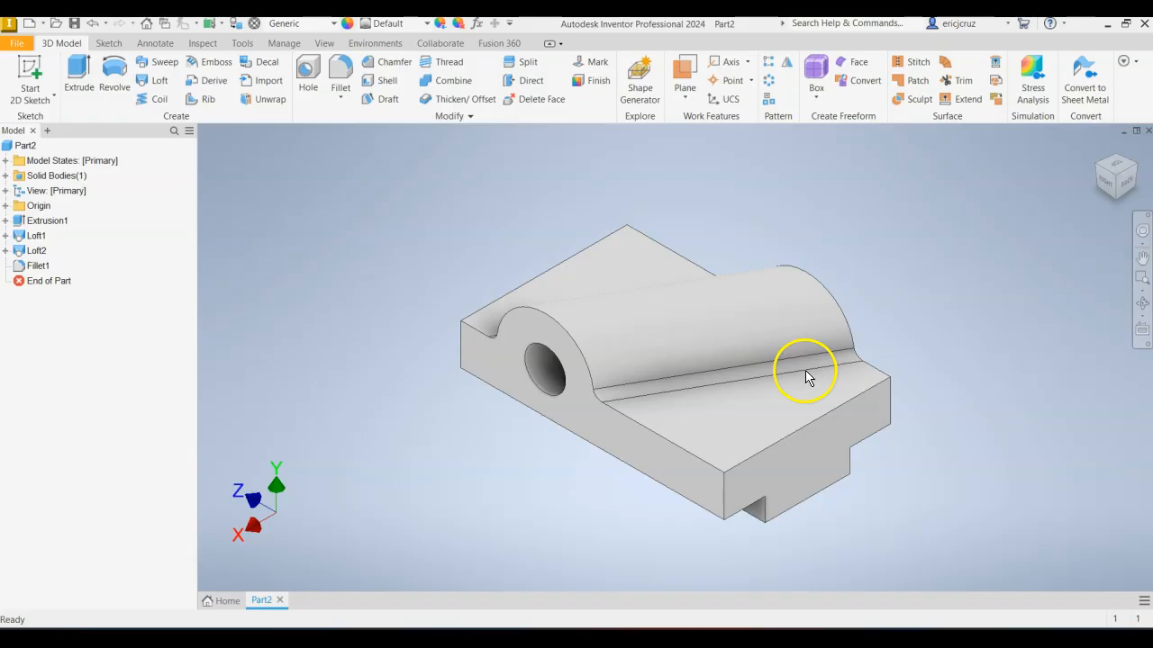
key(alt+Tab)
key(alt+Tab)
click(729, 406)
right_click(726, 408)
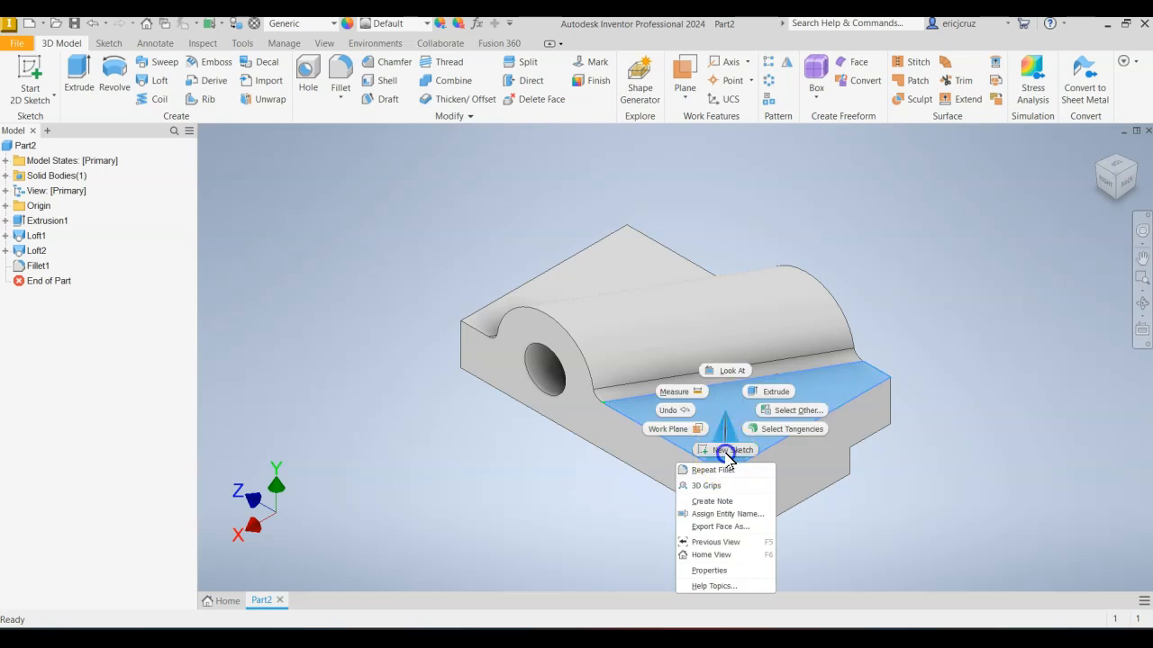
click(726, 450)
click(593, 361)
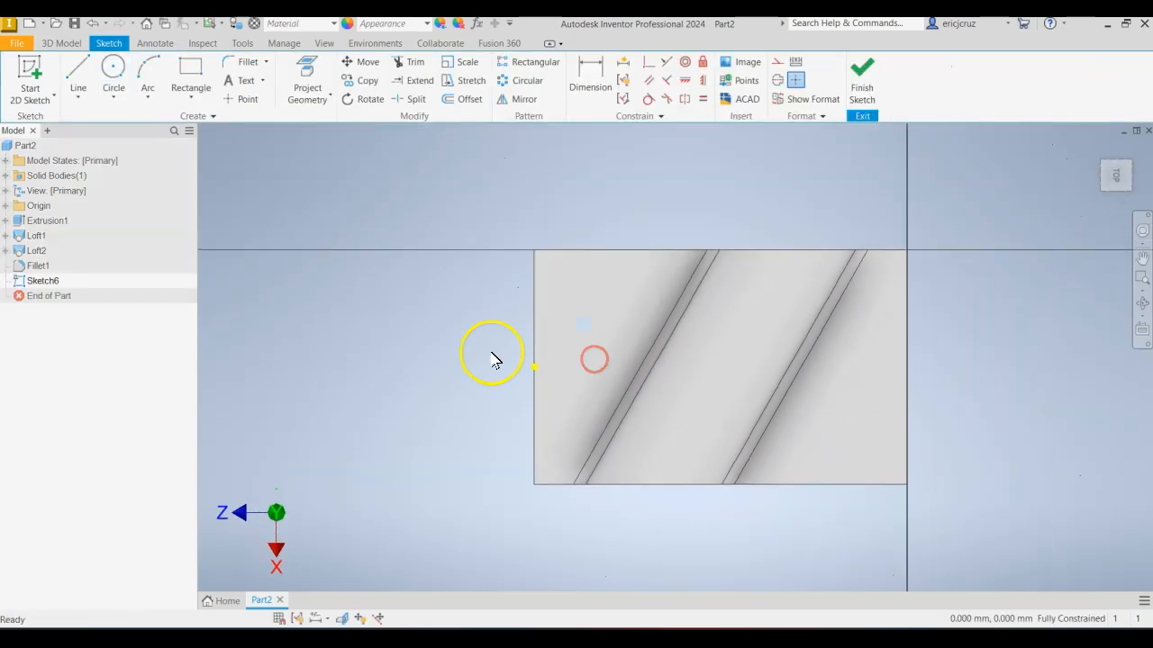
Place two sketch points for the hole centres, one on each side of the boss, aligned with the midpoint of the block's short edge.
click(253, 101)
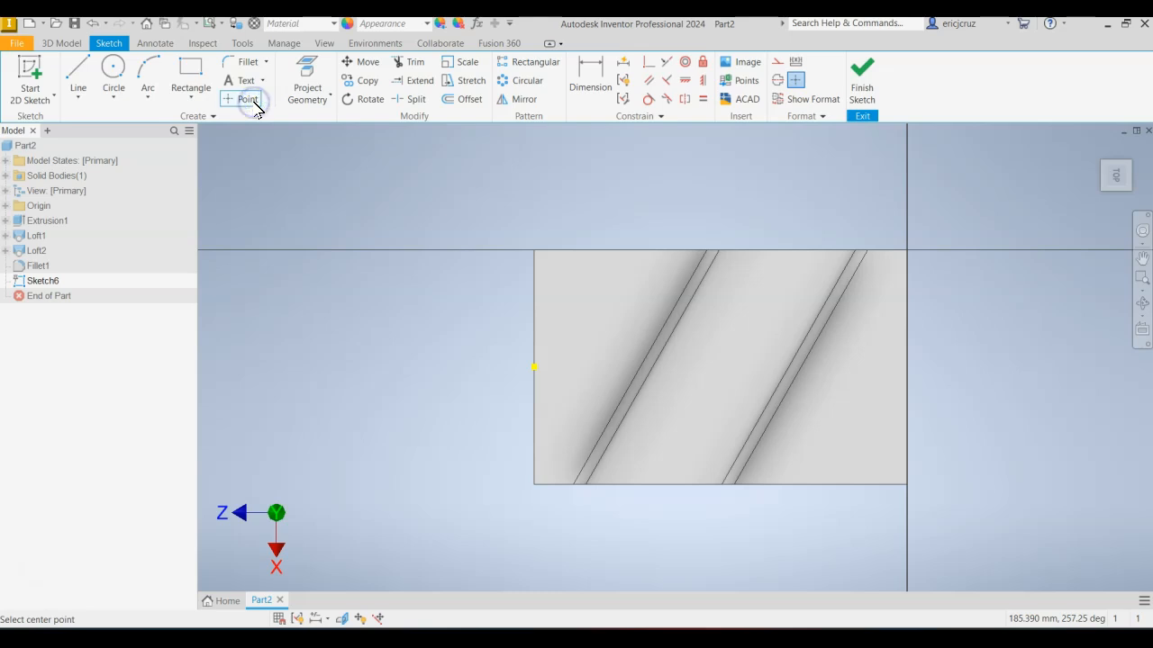
click(575, 366)
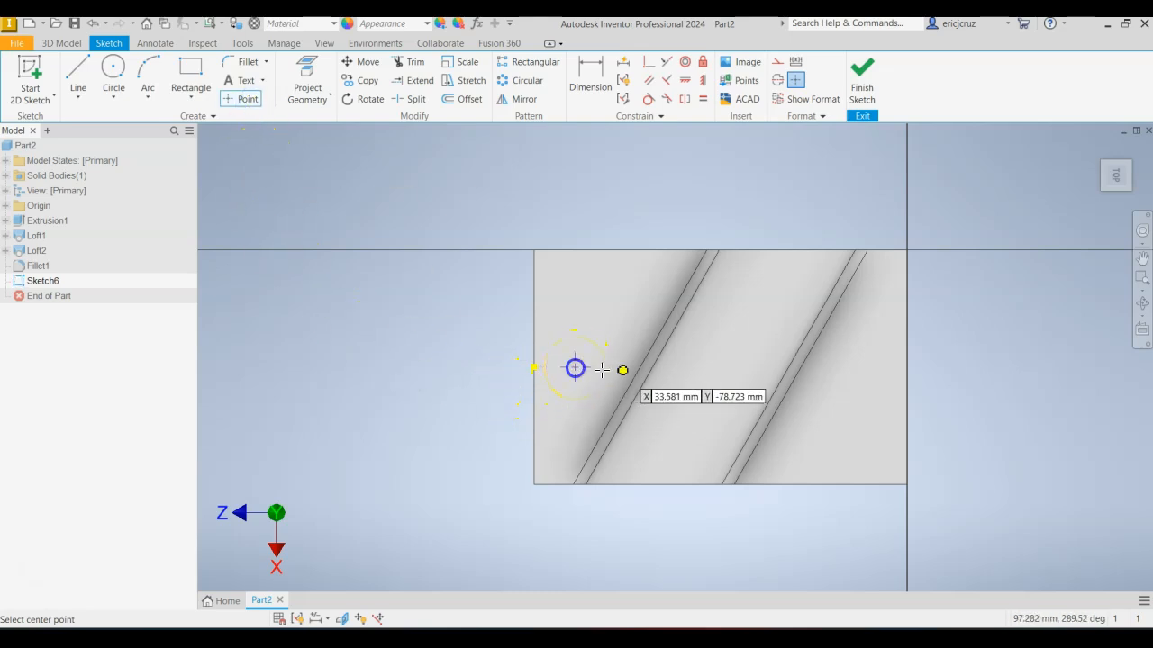
click(853, 366)
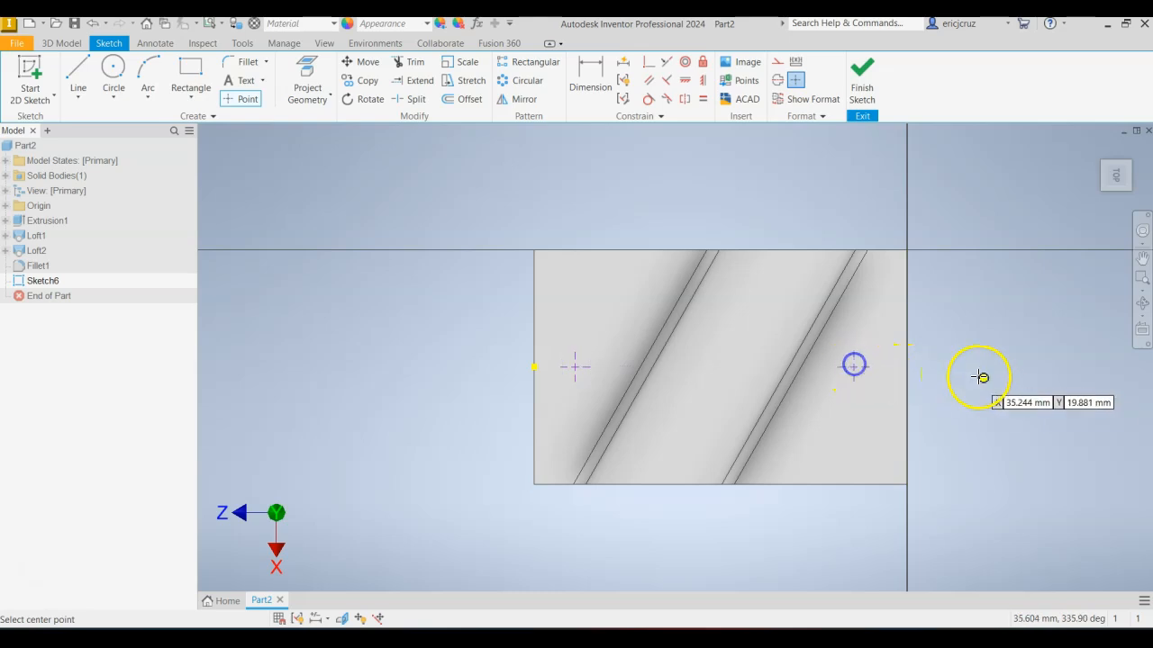
scroll(985, 393, up, 4)
scroll(985, 394, down, 3)
Dimension the hole point near the projected short edge 32.5 mm from the block's long edge, checking the reference drawing.
click(591, 76)
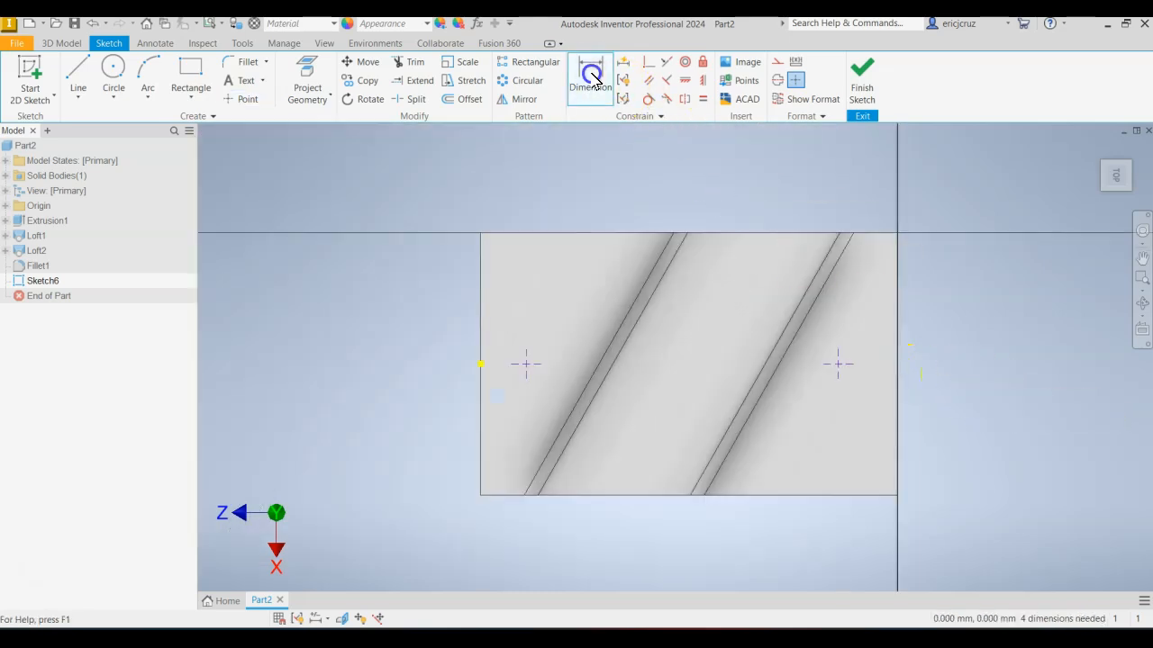
key(alt+Tab)
key(alt+Tab)
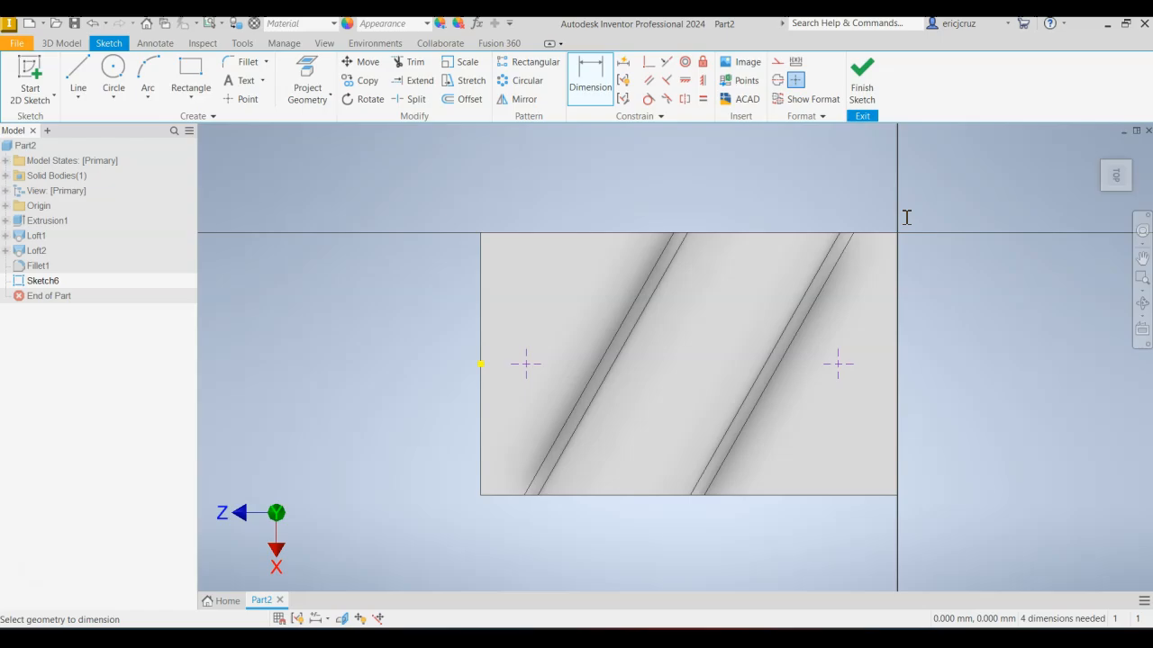
key(alt+Tab)
key(alt+Tab)
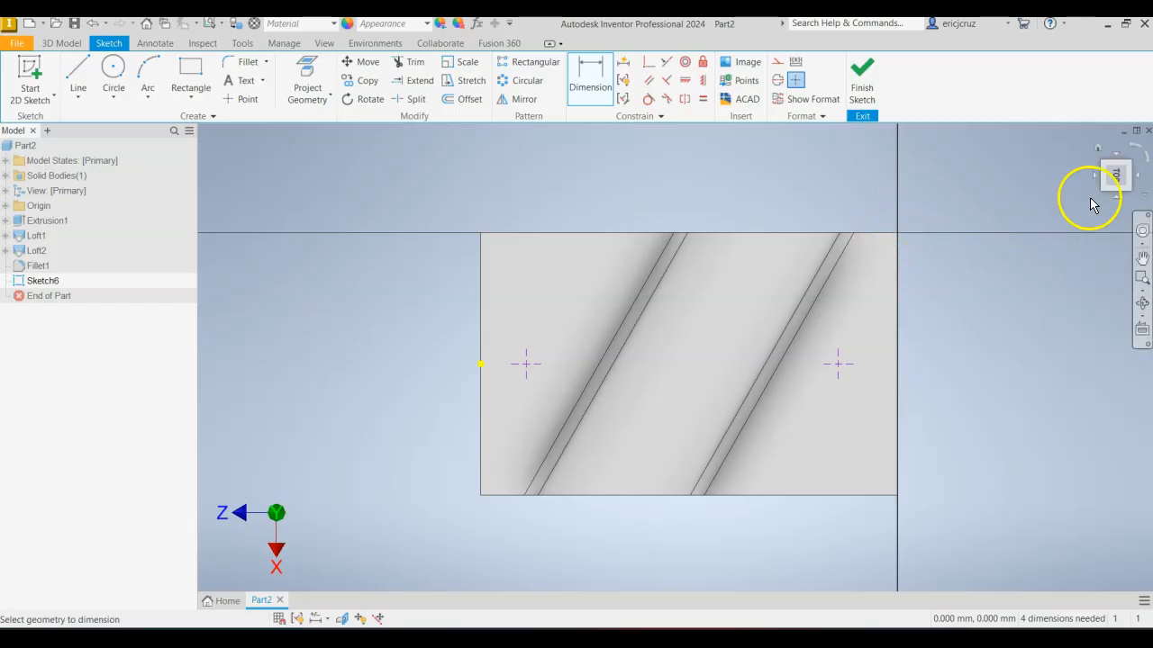
click(1138, 153)
key(alt+Tab)
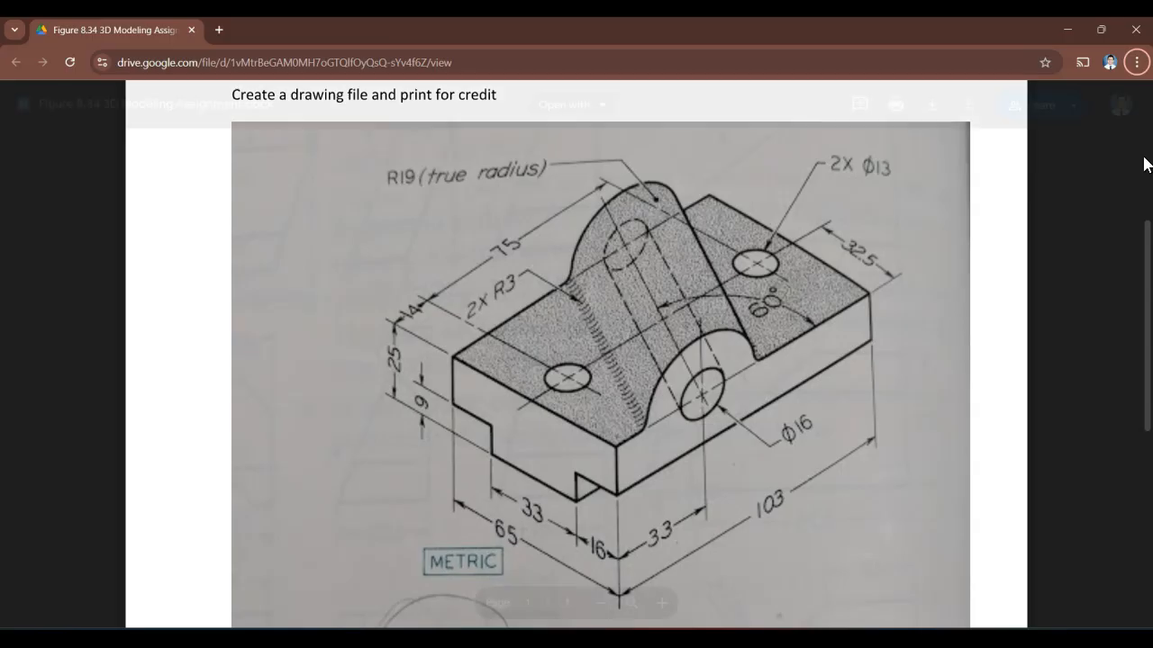
key(alt+Tab)
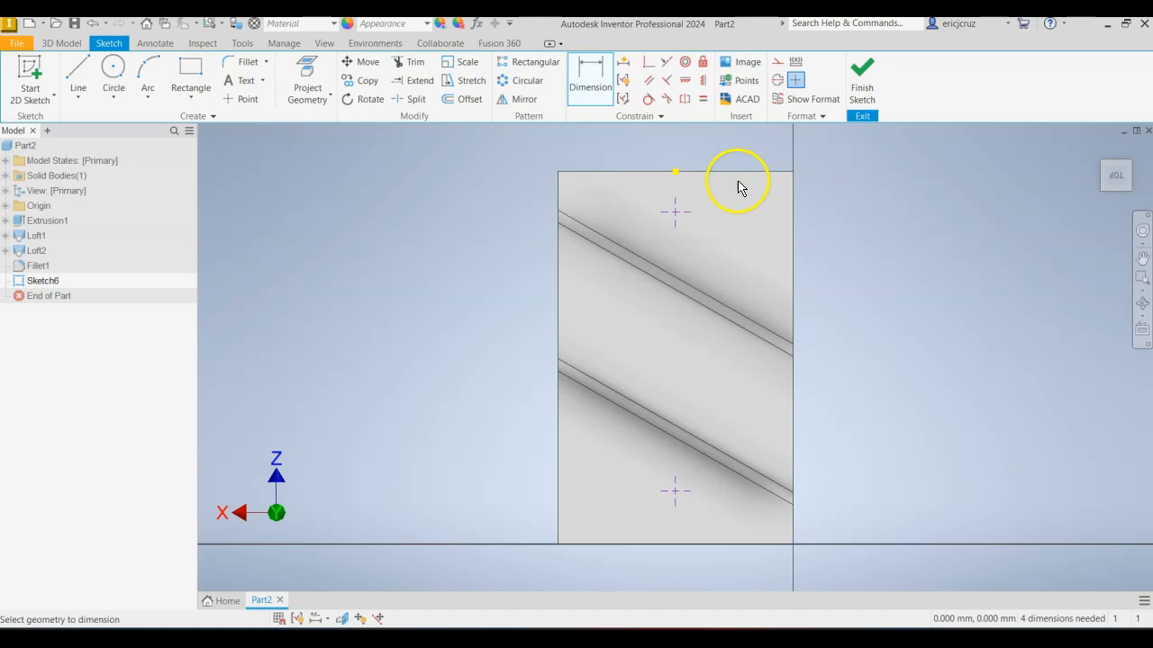
click(676, 215)
click(792, 252)
click(748, 155)
click(799, 207)
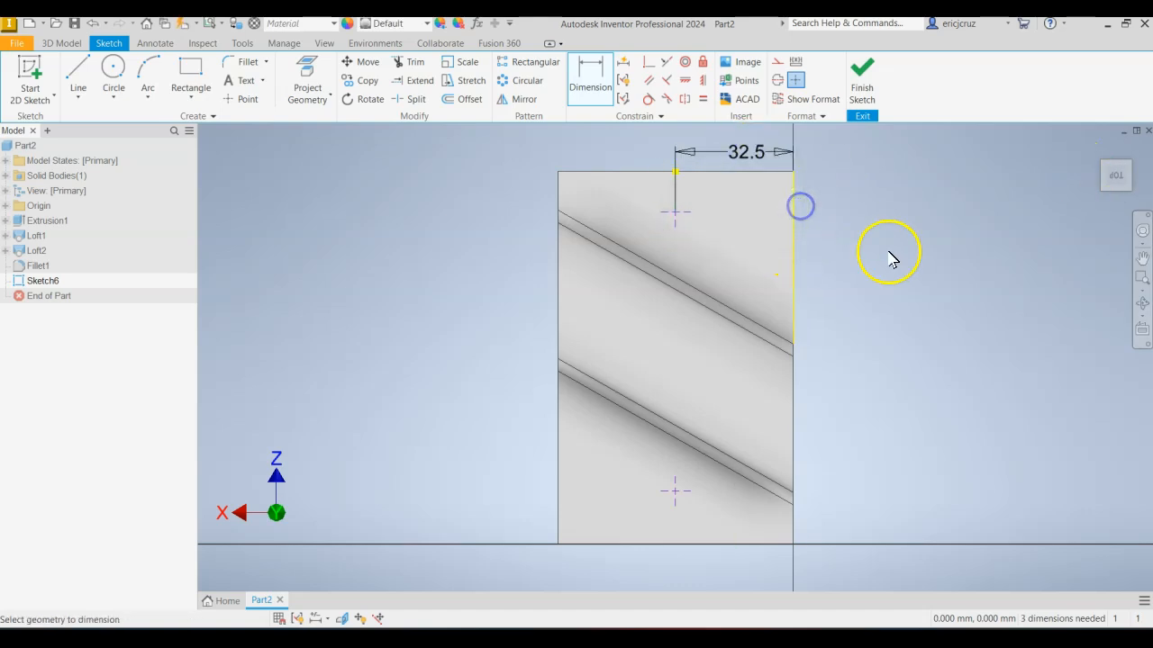
Dimension the same hole point 14 mm from the block's nearby short edge, as given in the reference drawing.
key(alt+Tab)
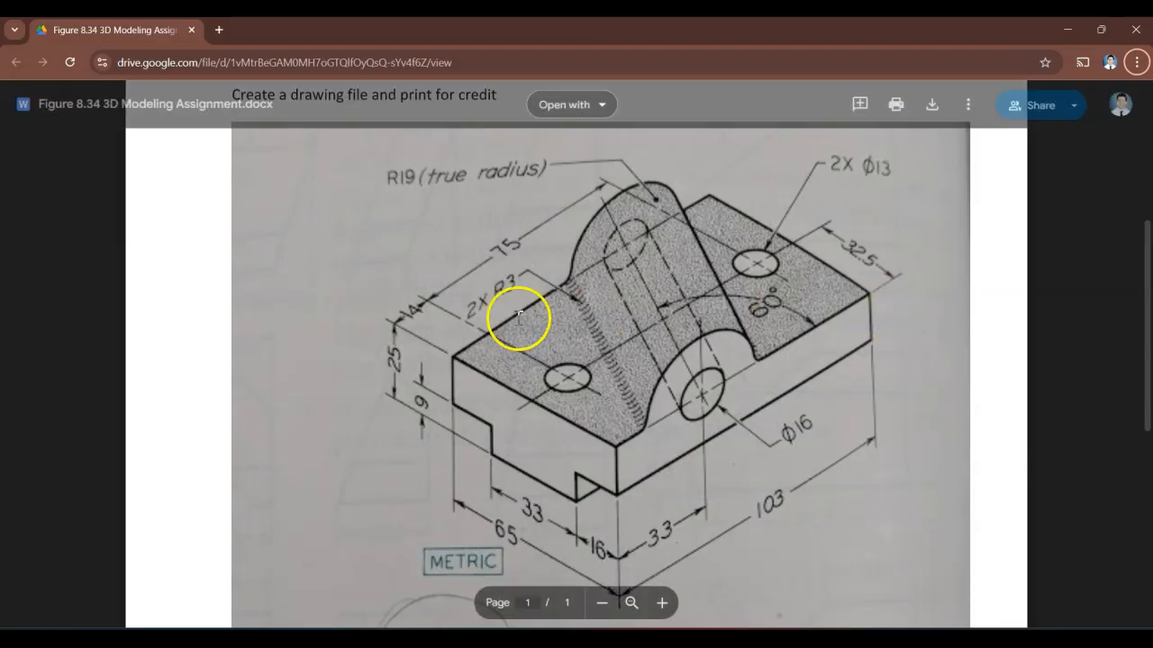
key(alt+Tab)
click(711, 202)
click(671, 241)
click(815, 237)
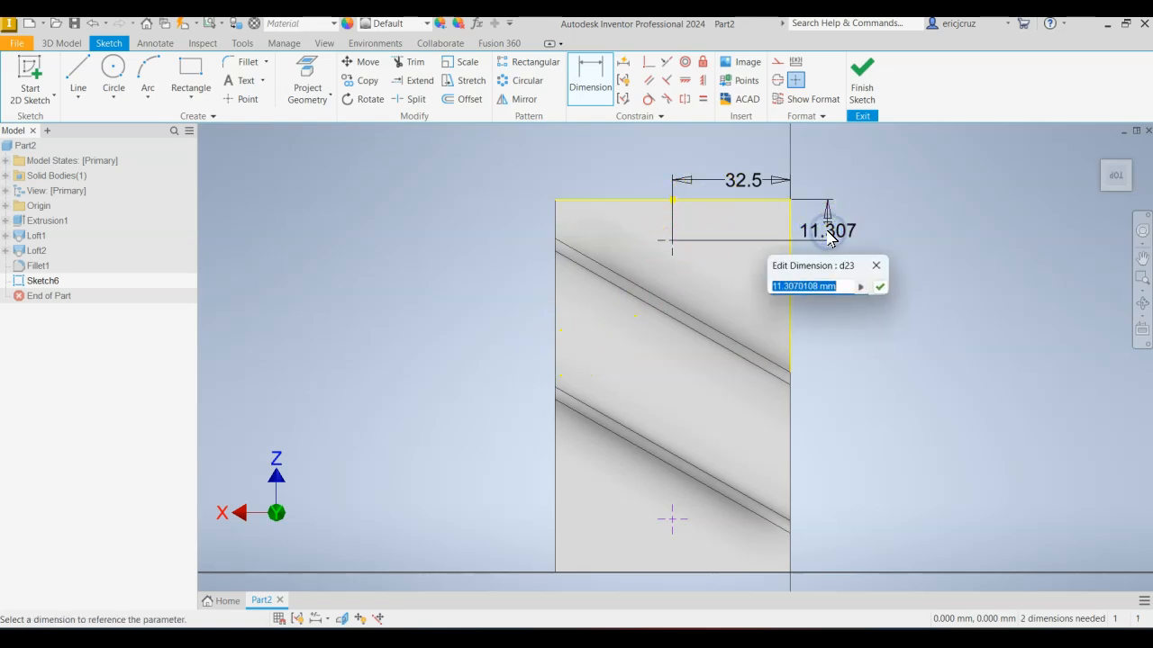
text(14)
key(Return)
middle_drag(818, 288, 813, 242)
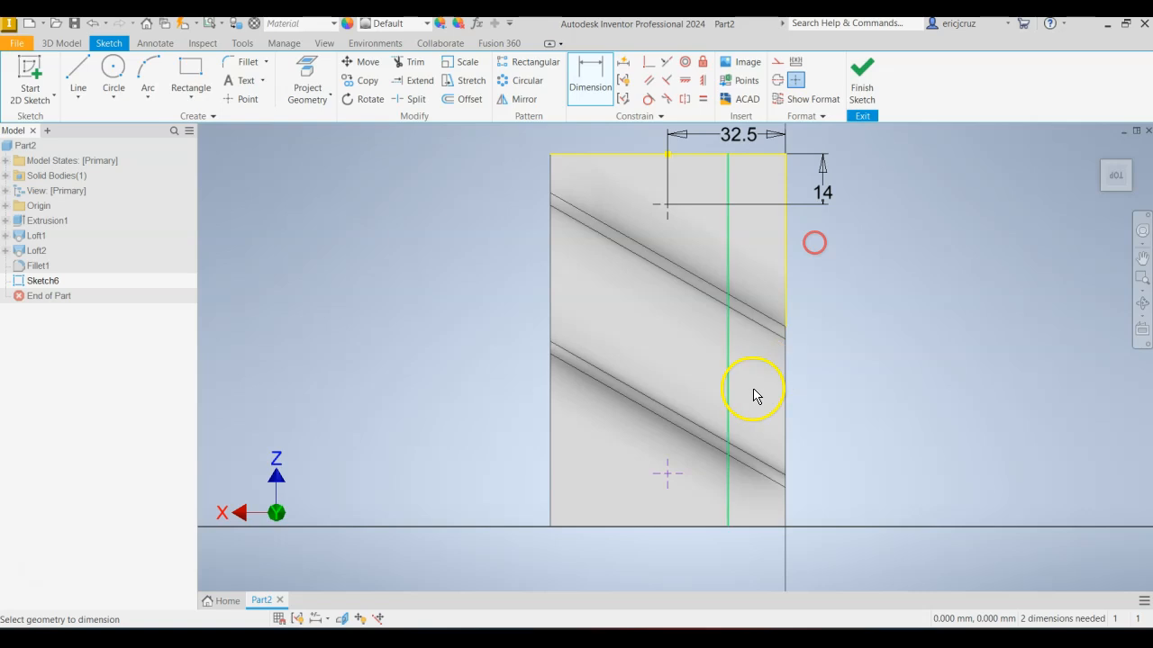
Dimension the other hole point 14 mm from the block's opposite short edge.
click(710, 532)
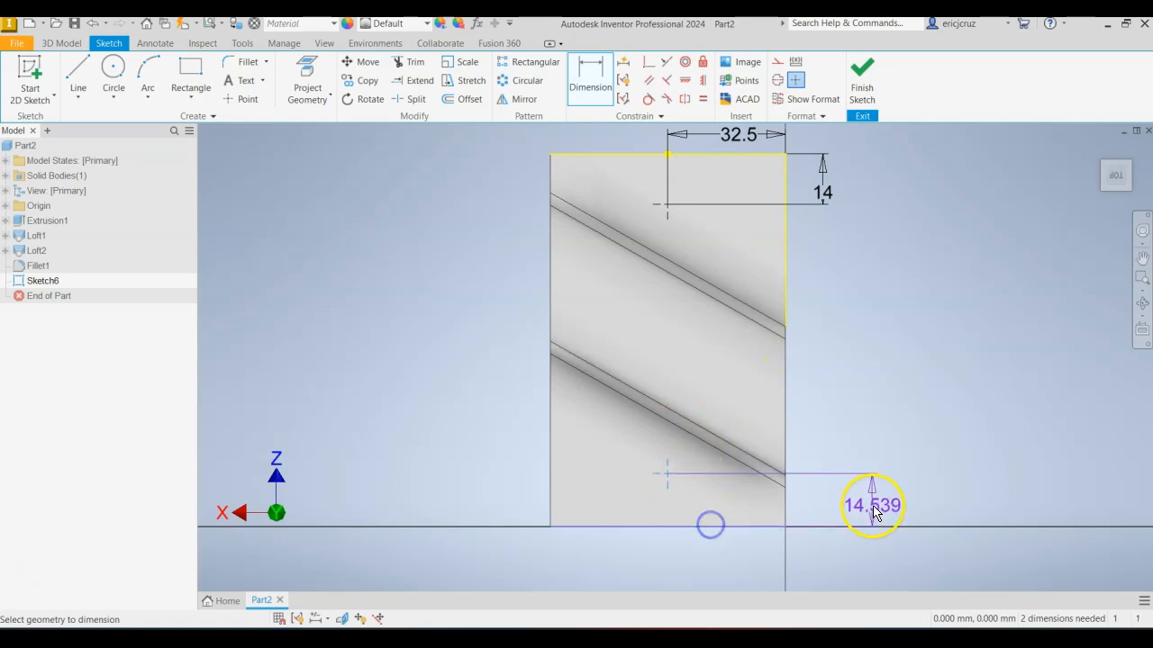
click(875, 507)
text(14)
key(Return)
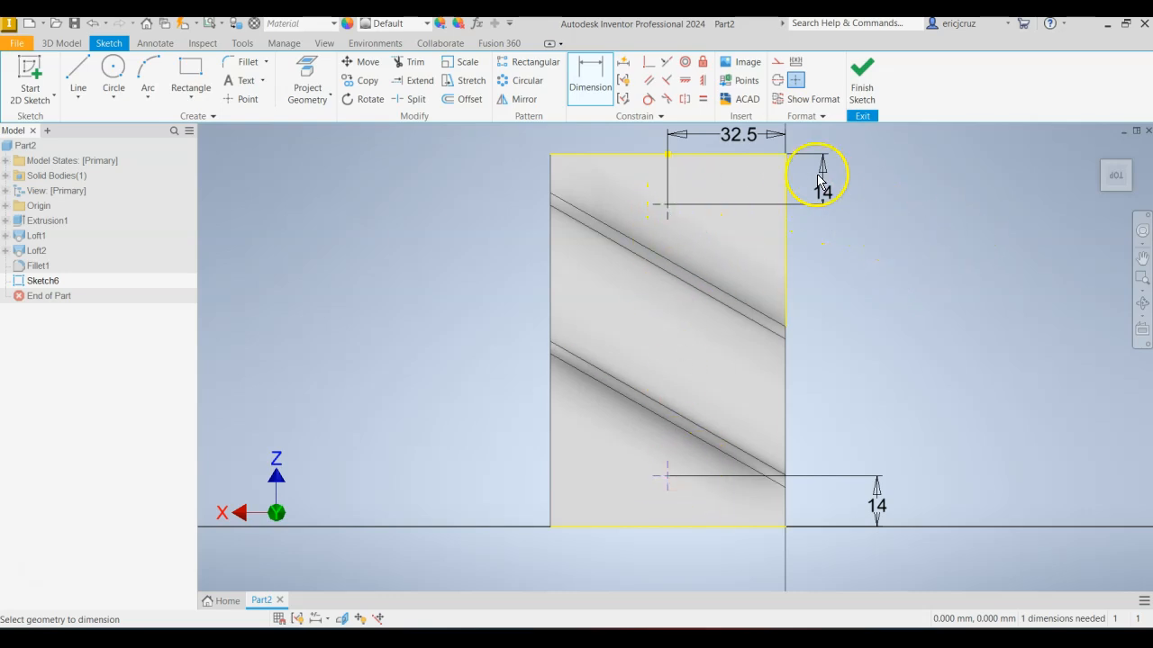
Align the two hole points with a vertical constraint and finish the sketch.
click(703, 81)
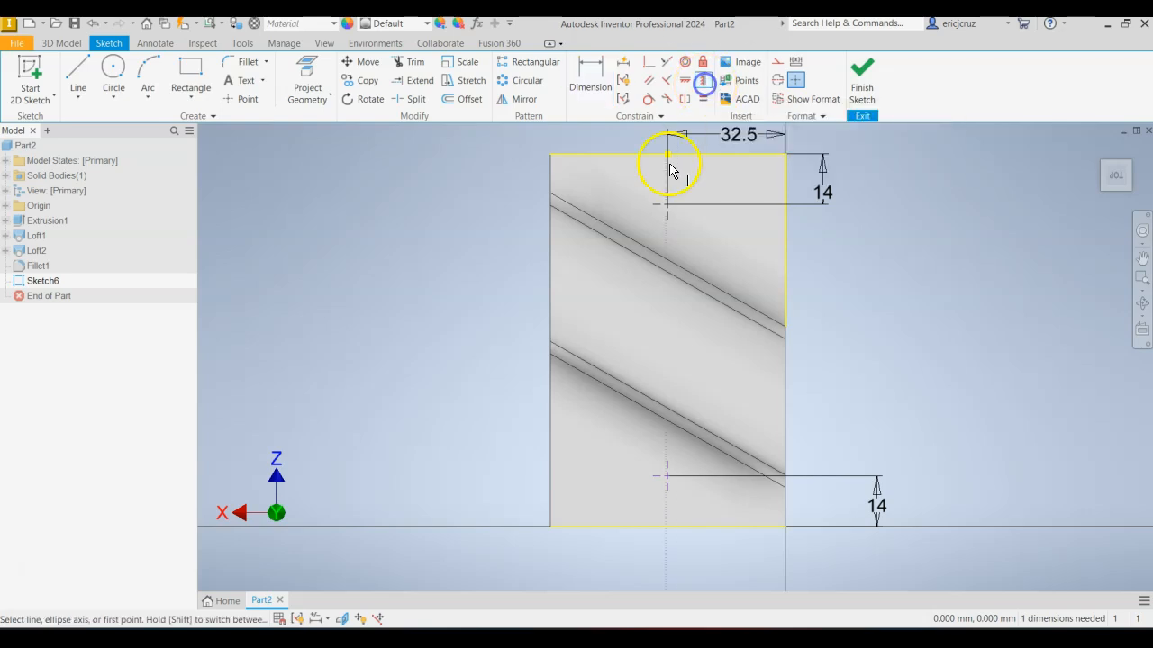
click(665, 205)
click(670, 477)
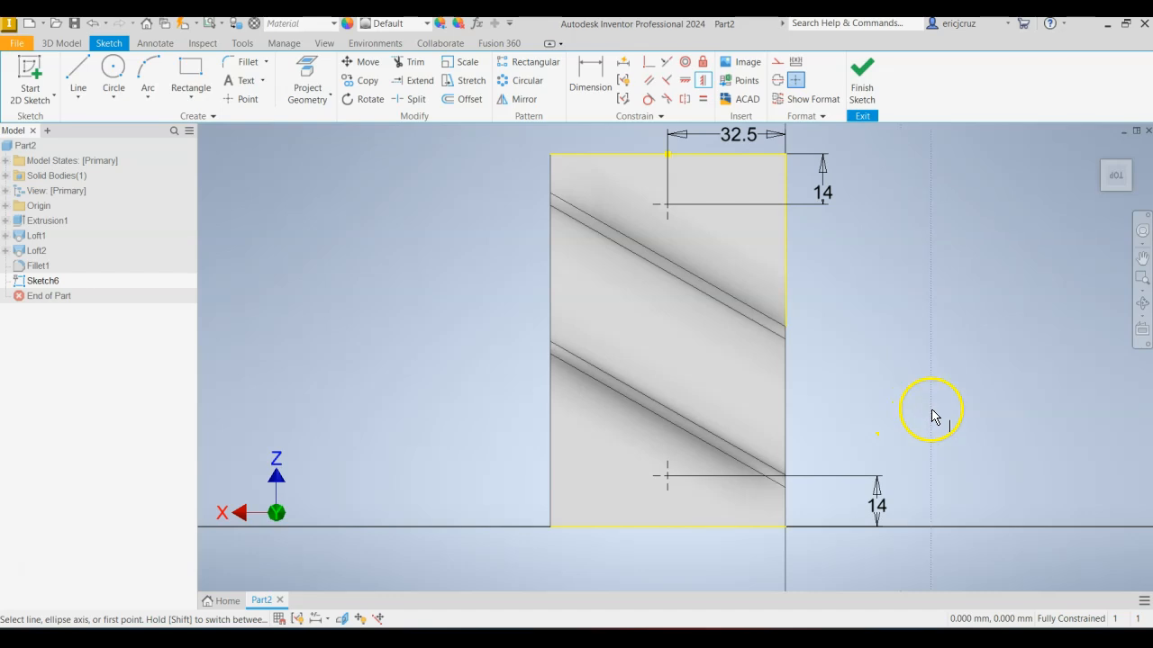
click(861, 79)
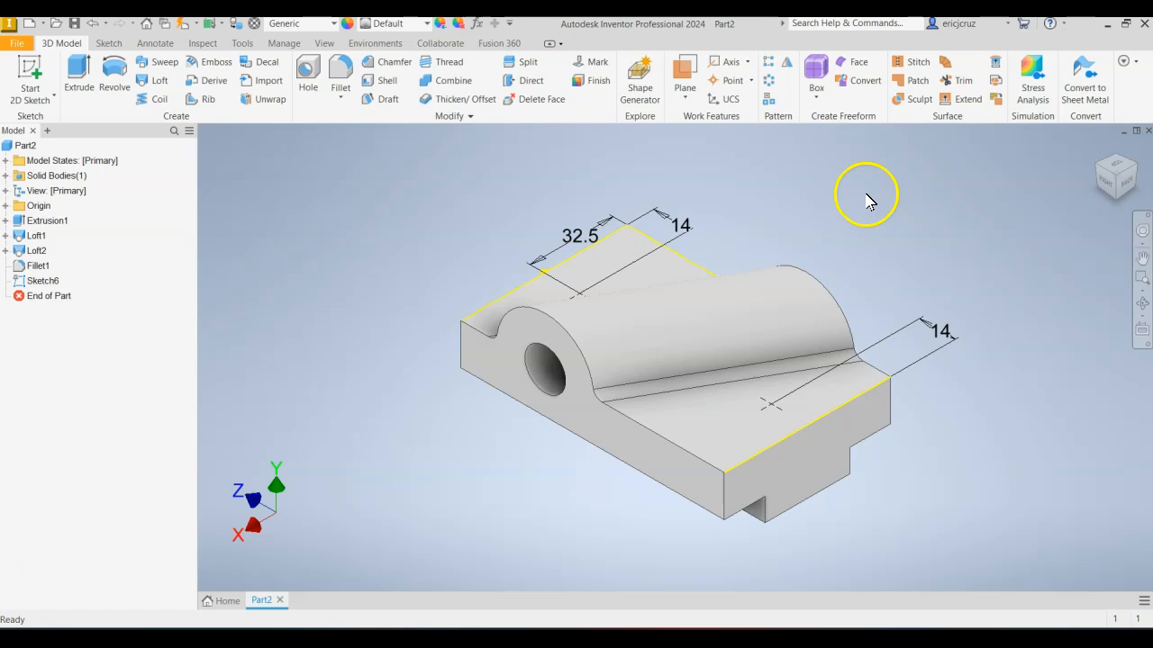
Start a simple Hole feature at the two sketch points with no seat and Through All termination, checking the reference drawing.
click(1100, 153)
click(1102, 153)
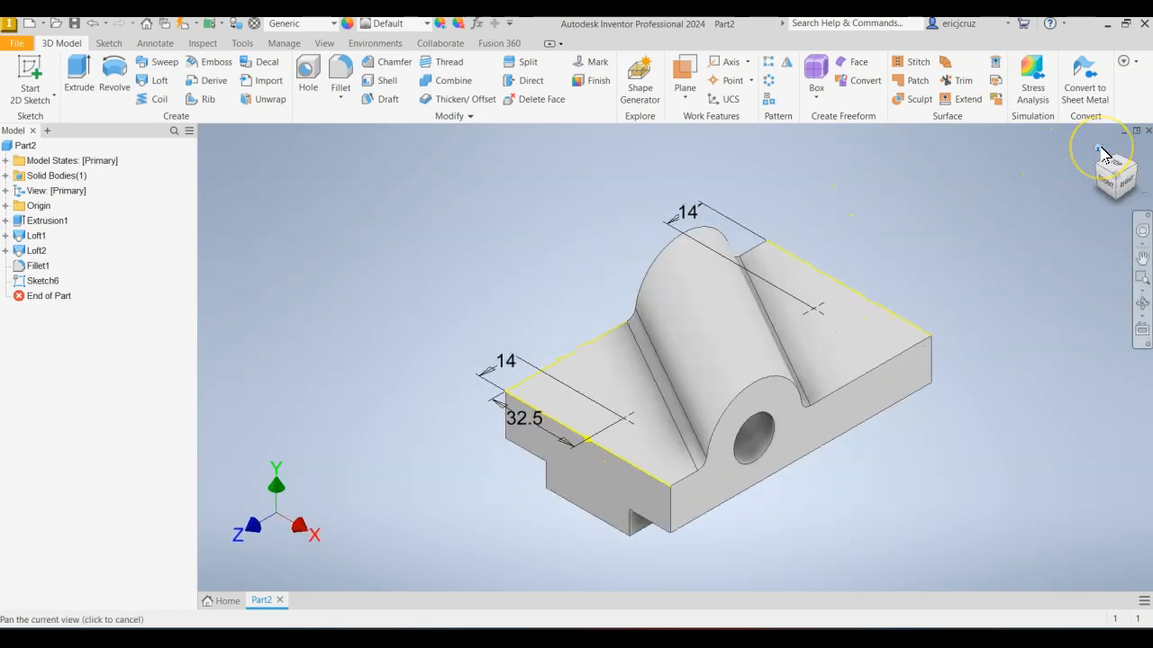
key(alt+Tab)
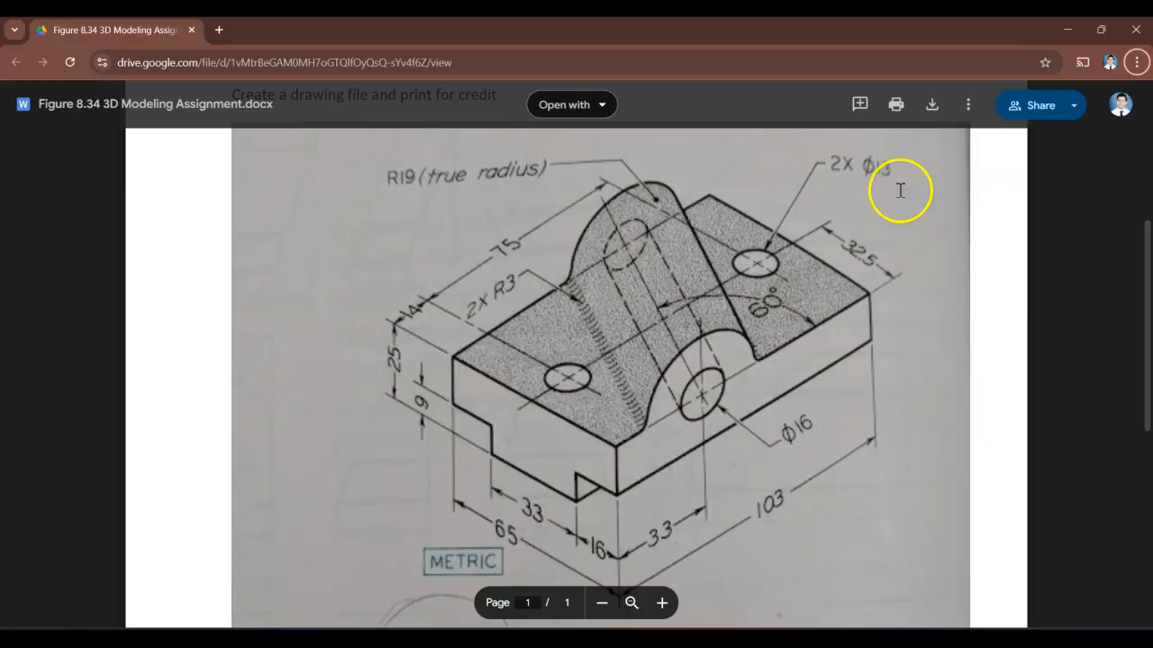
key(alt+Tab)
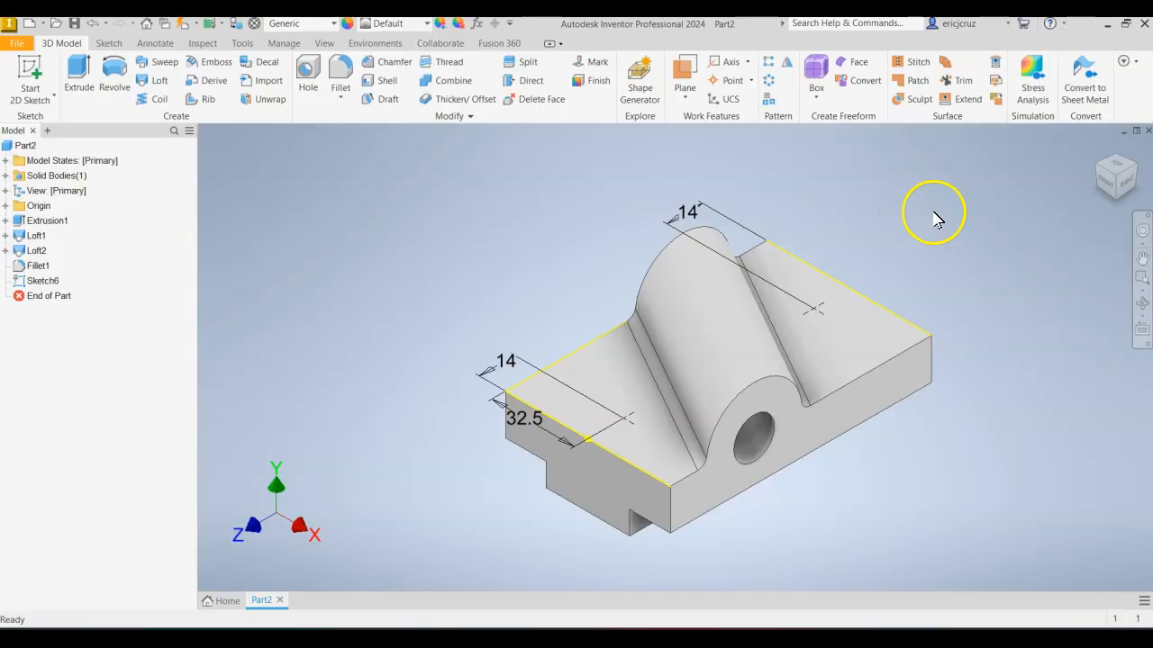
click(309, 74)
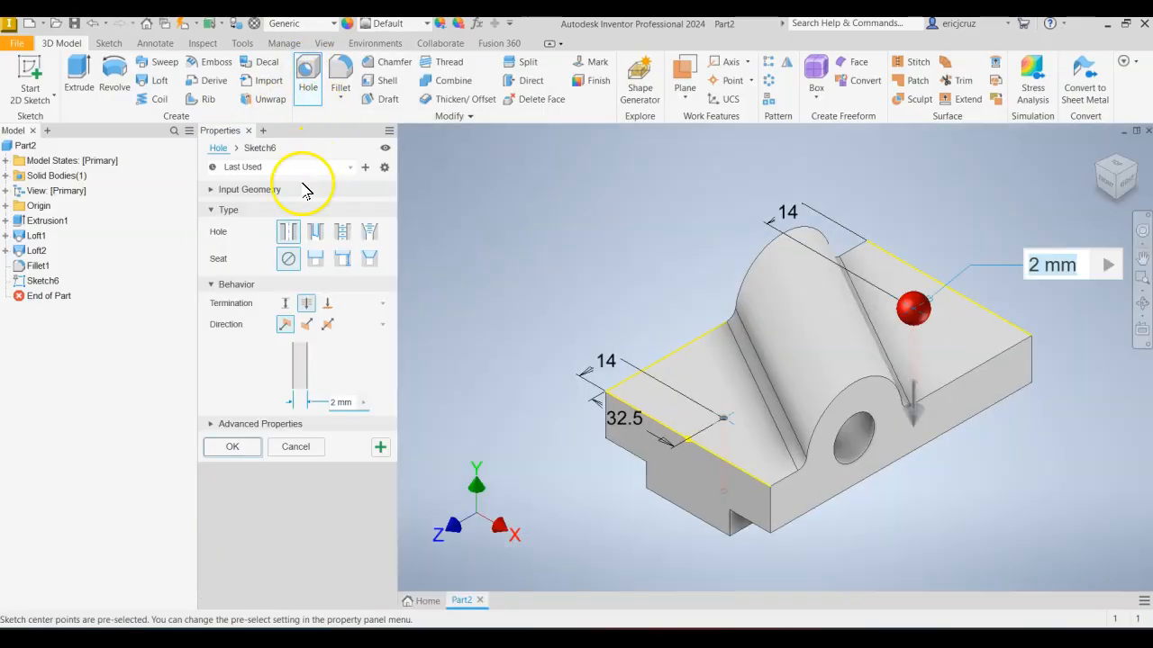
click(290, 259)
click(311, 310)
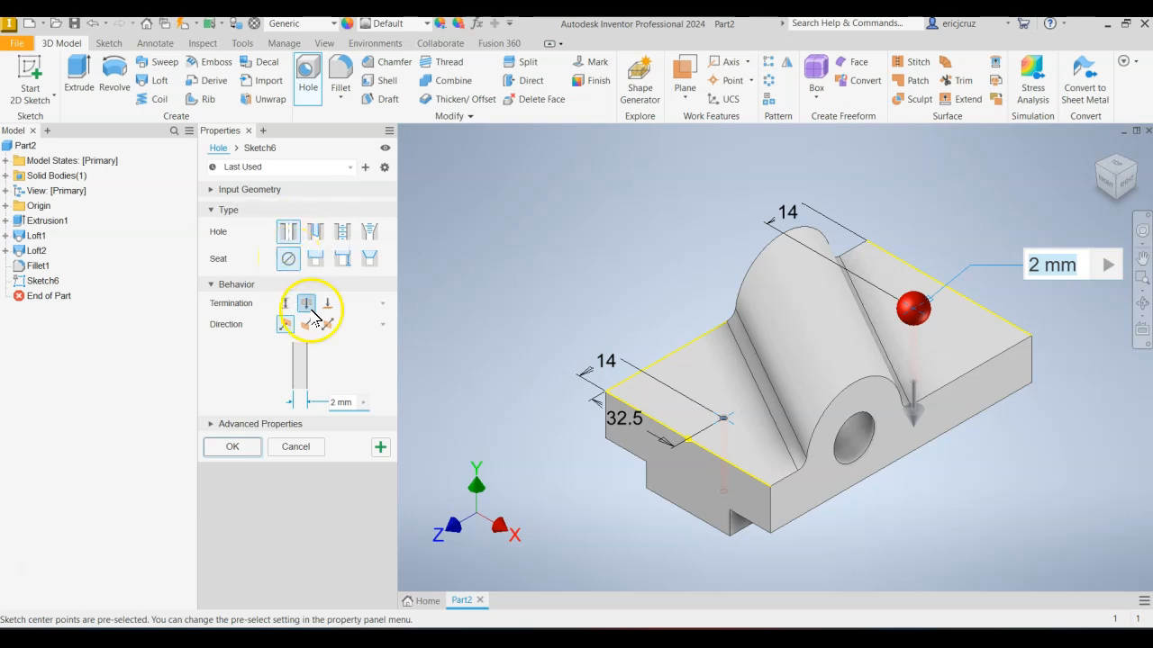
click(307, 306)
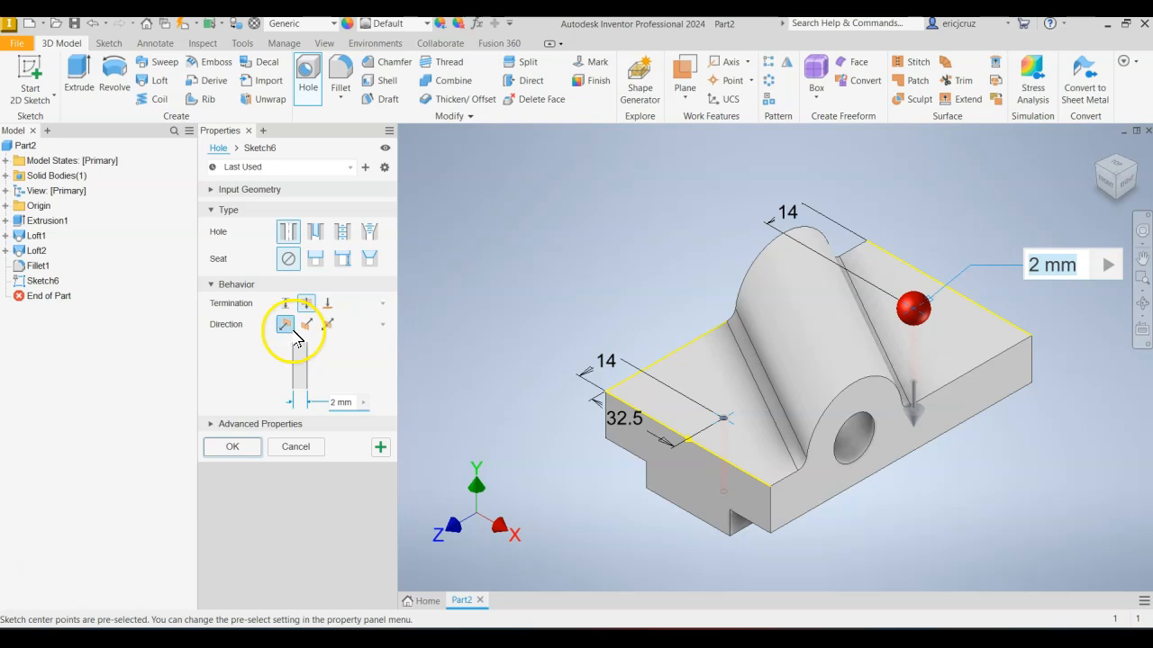
Set the diameter of both through holes to 13 mm, finish the Hole feature and return to the home view.
click(334, 401)
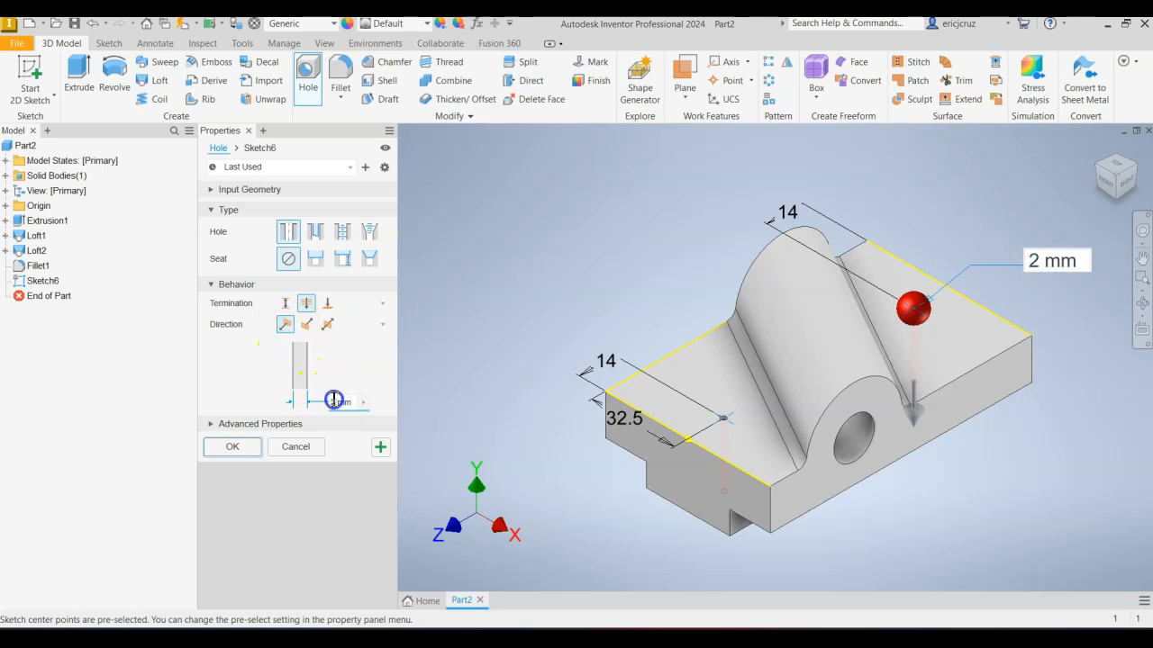
key(alt+Tab)
key(alt+Tab)
click(338, 404)
text(1mm)
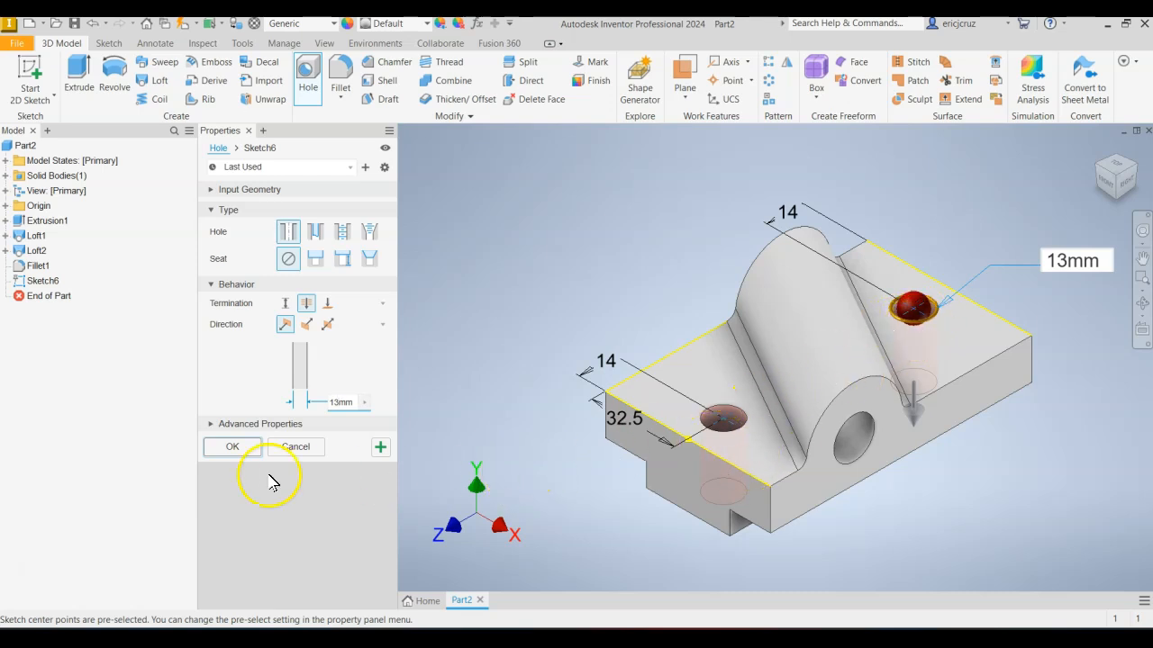
click(232, 448)
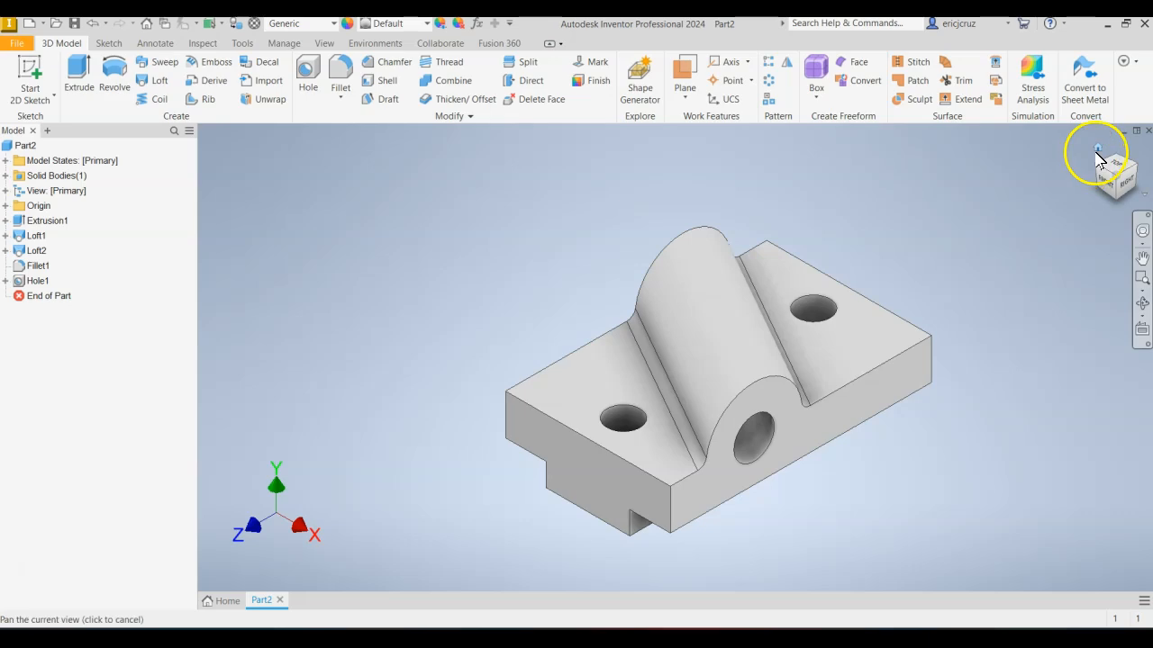
click(1096, 159)
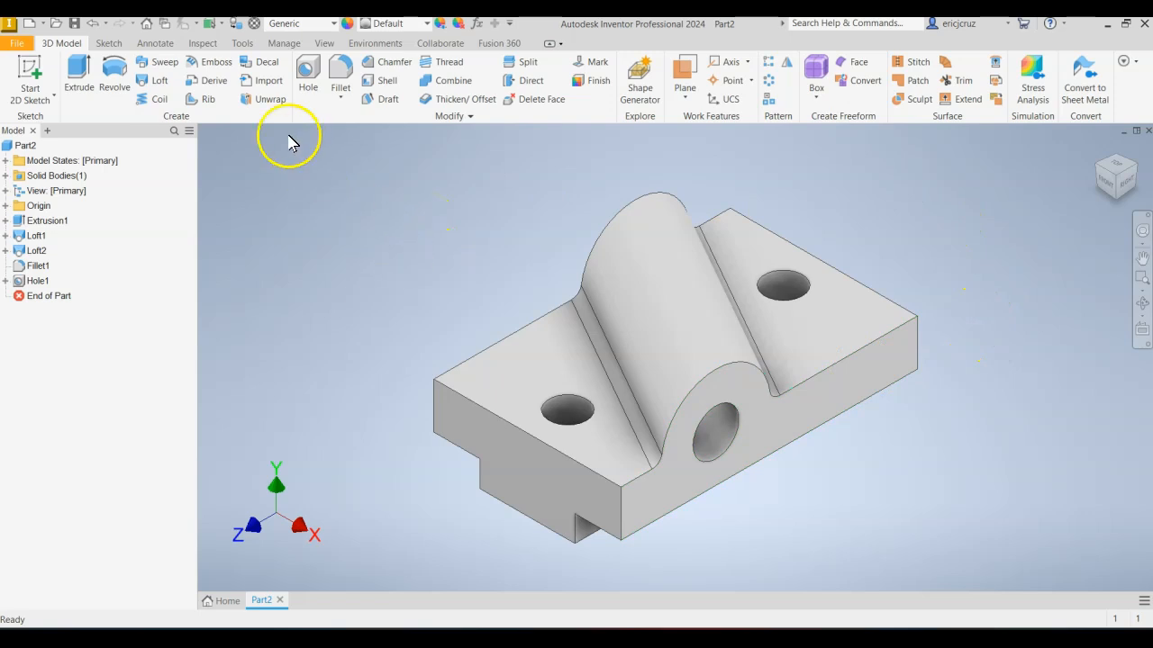
Save the part in the Models folder under the file name "figure 8-34 example".
click(18, 45)
click(18, 45)
click(20, 45)
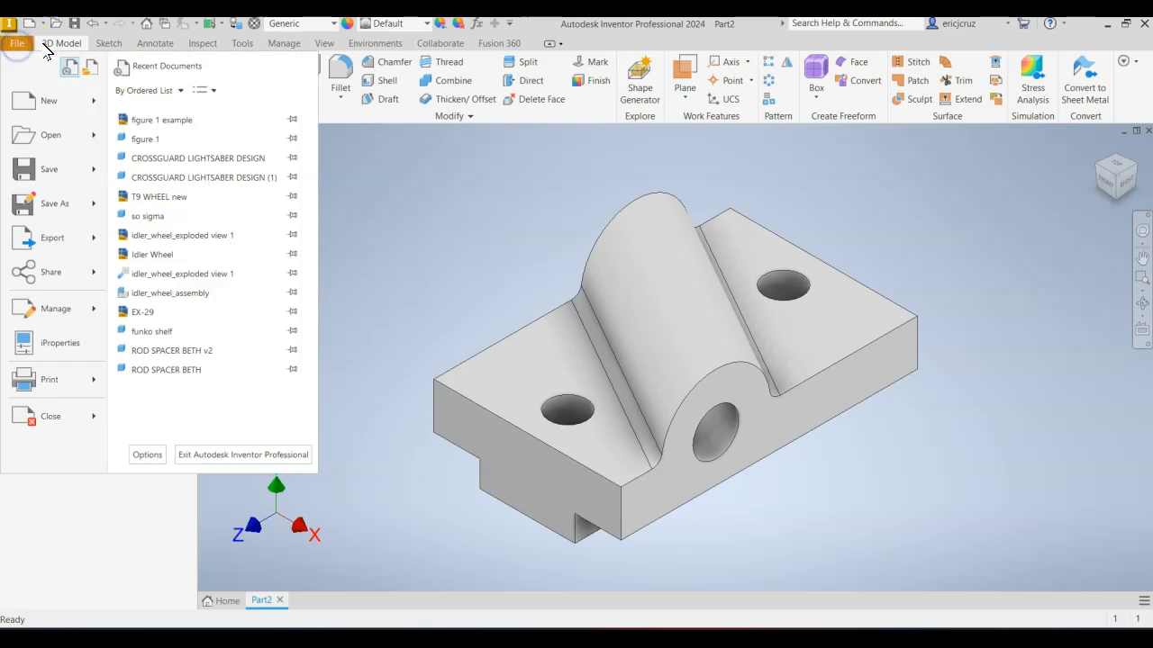
click(74, 23)
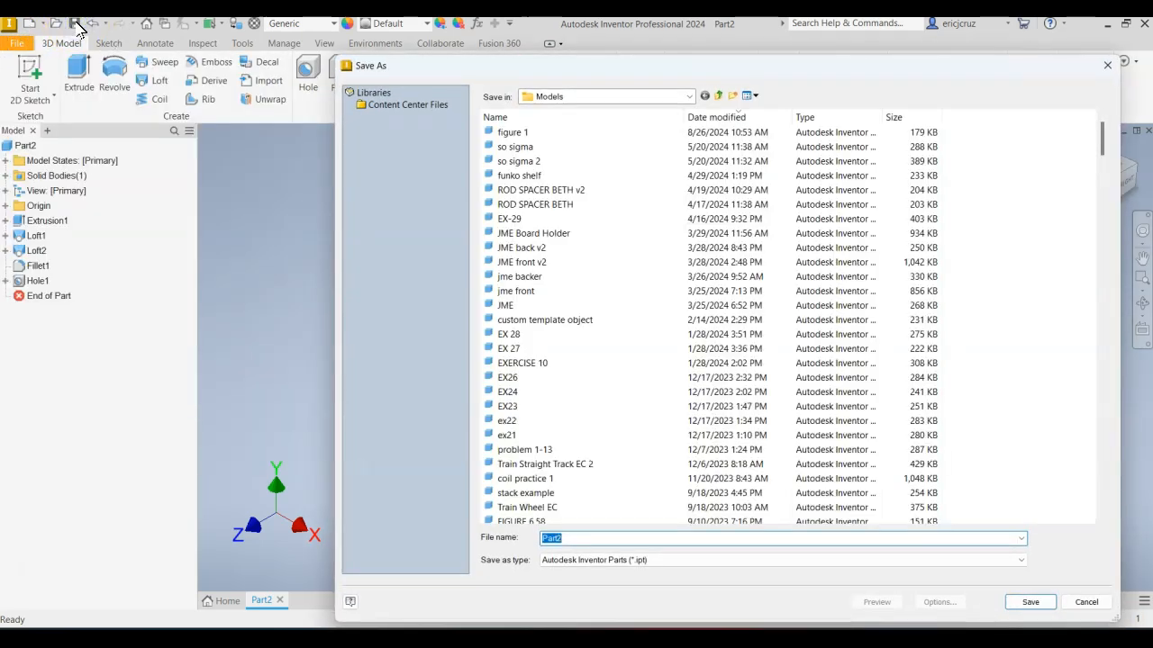
text(figure )
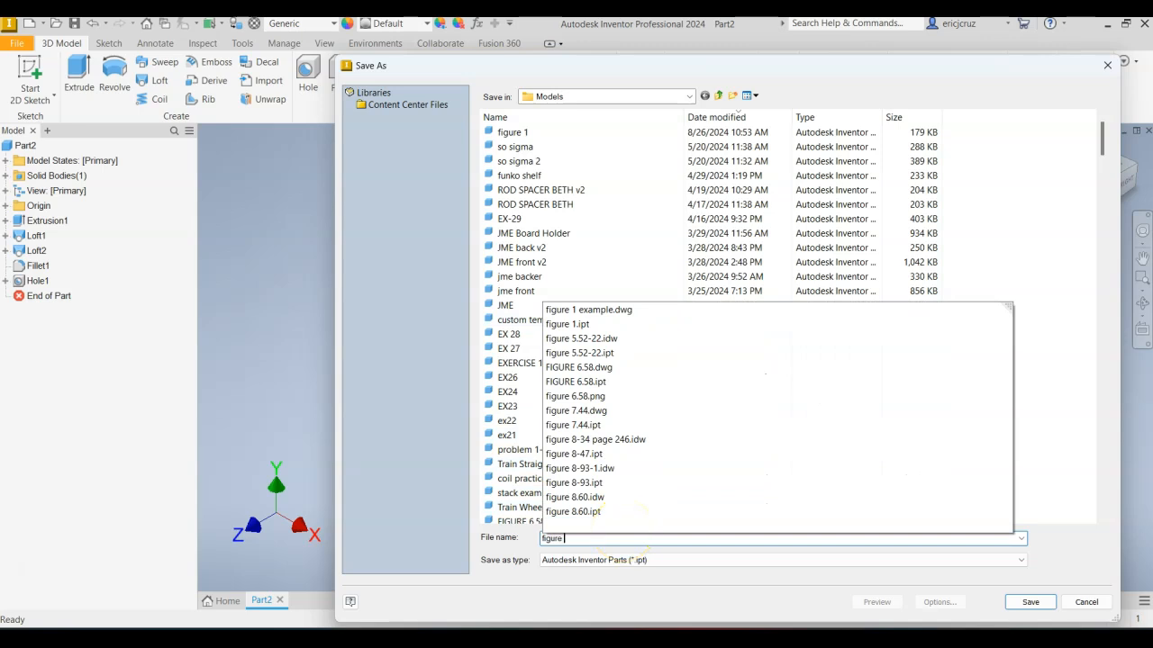
text(8)
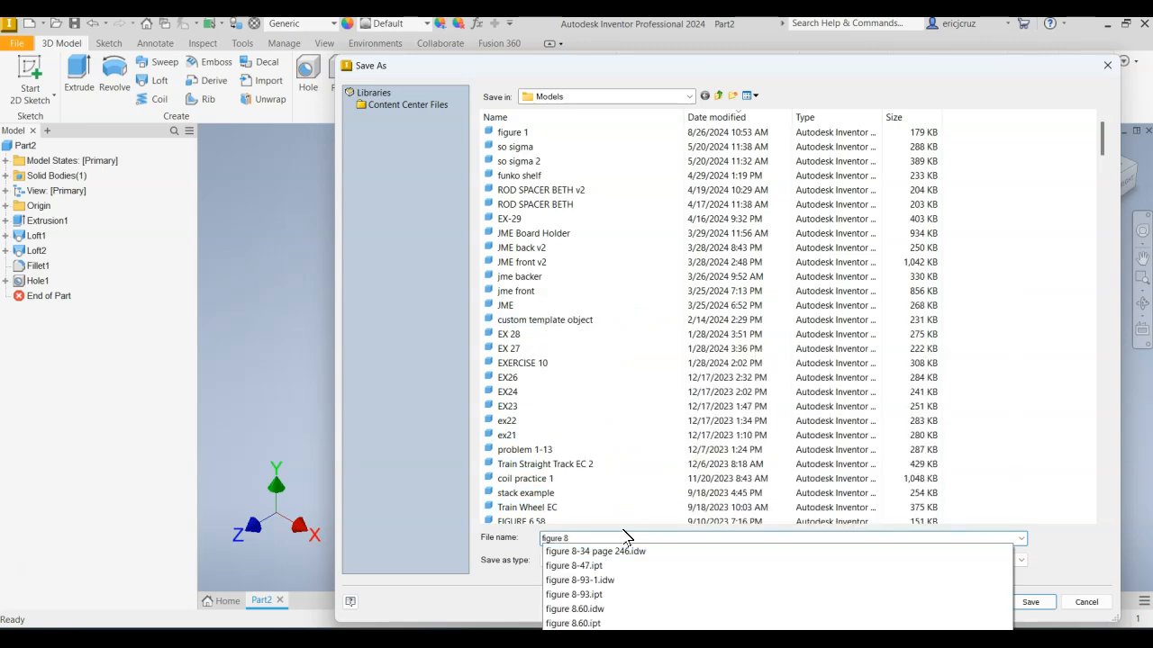
text(.34)
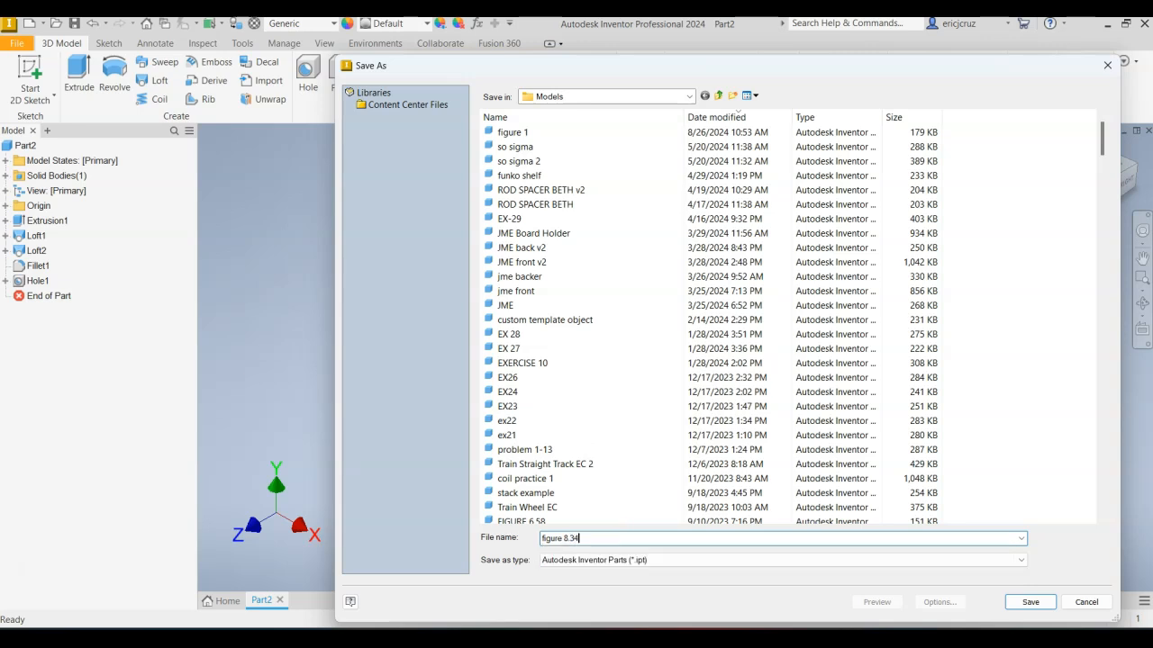
key(BackSpace)
key(BackSpace)
key(BackSpace)
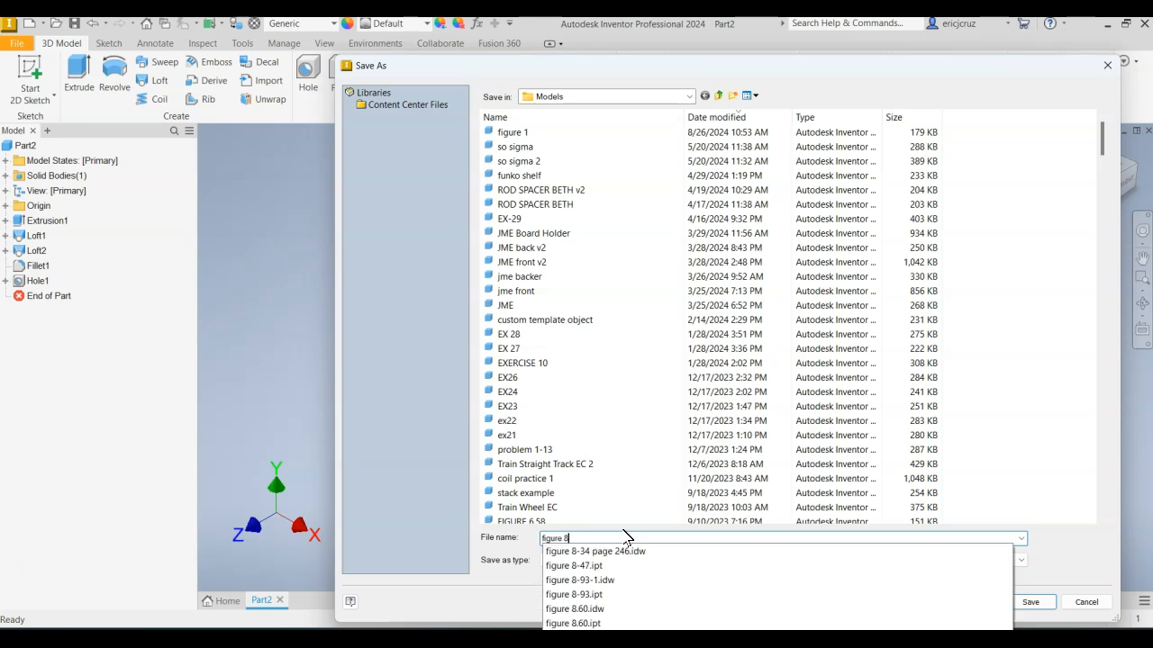
text(-)
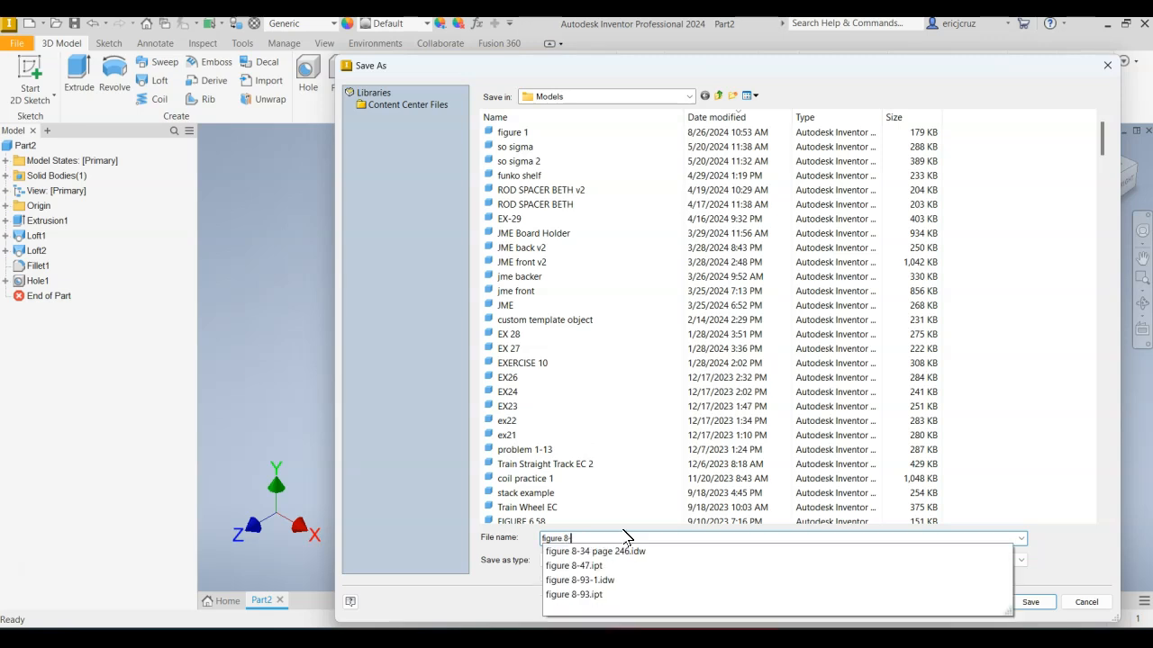
text(3)
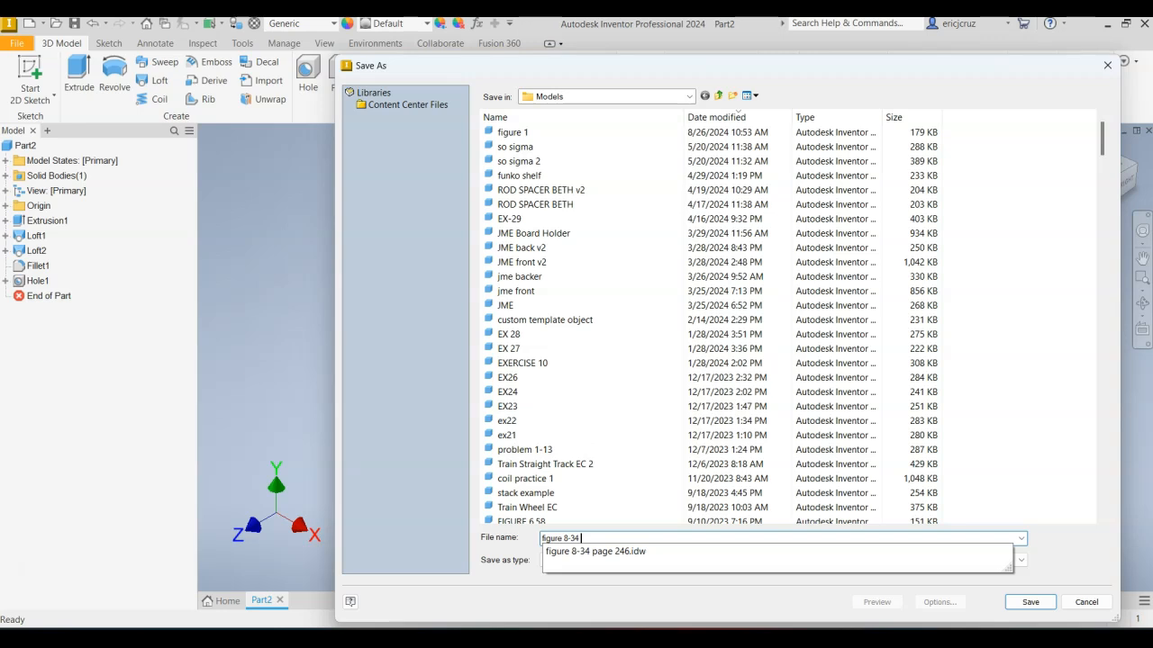
text(4 example)
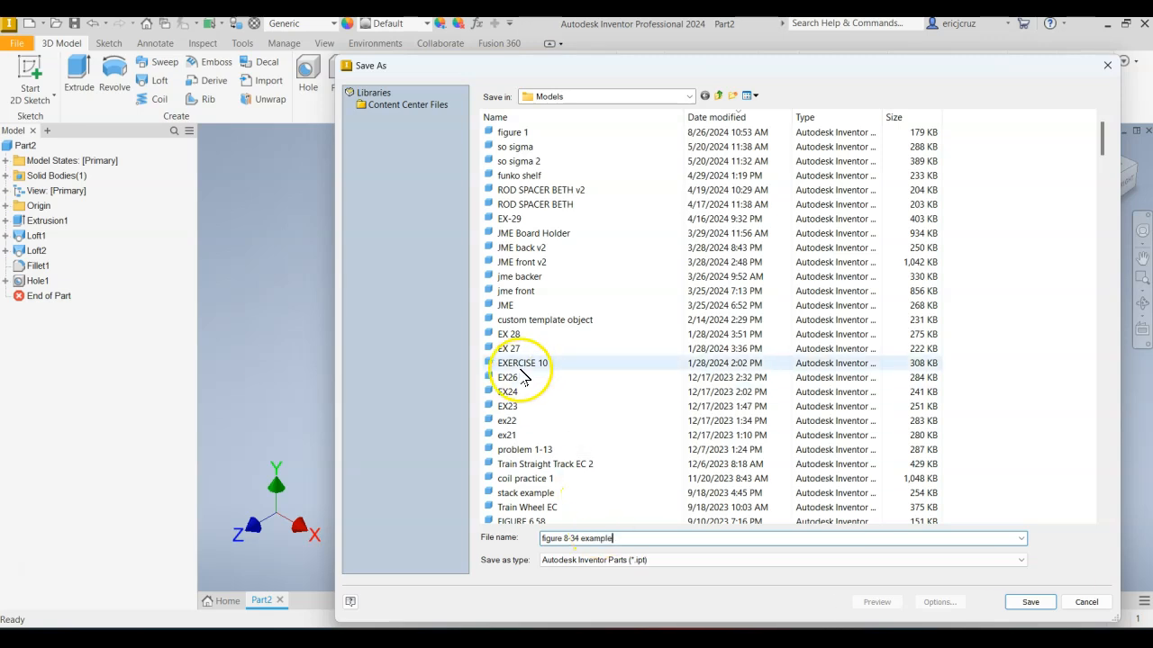
click(1040, 607)
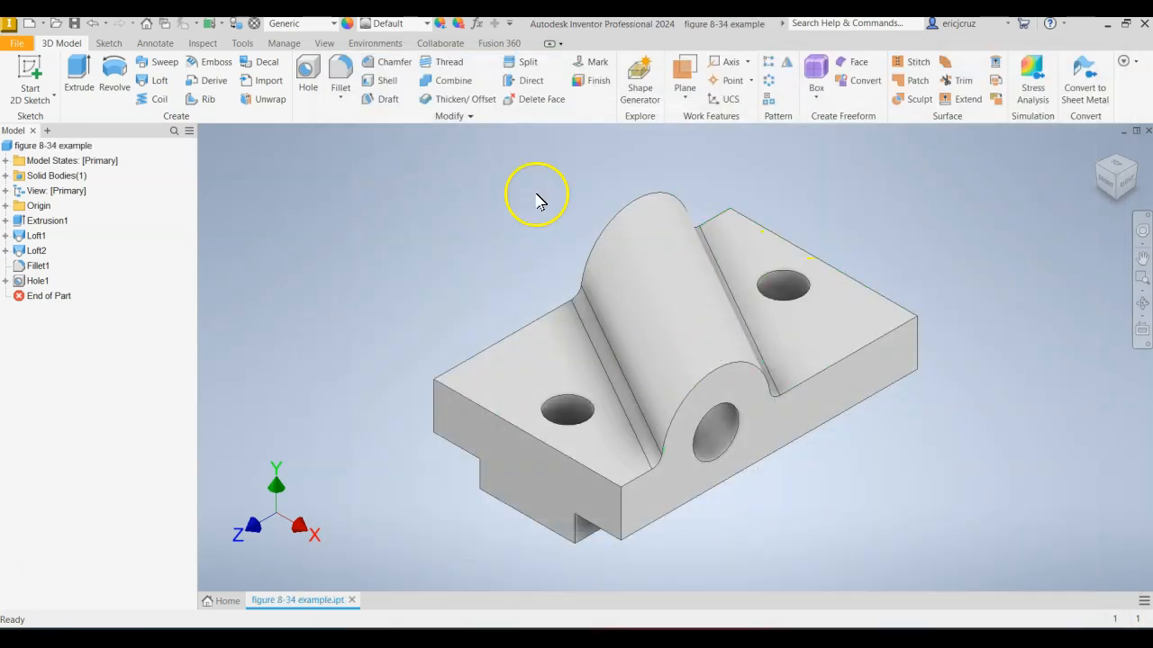
Open the part's iProperties and set the summary title to FIGURE 8.34.
click(18, 43)
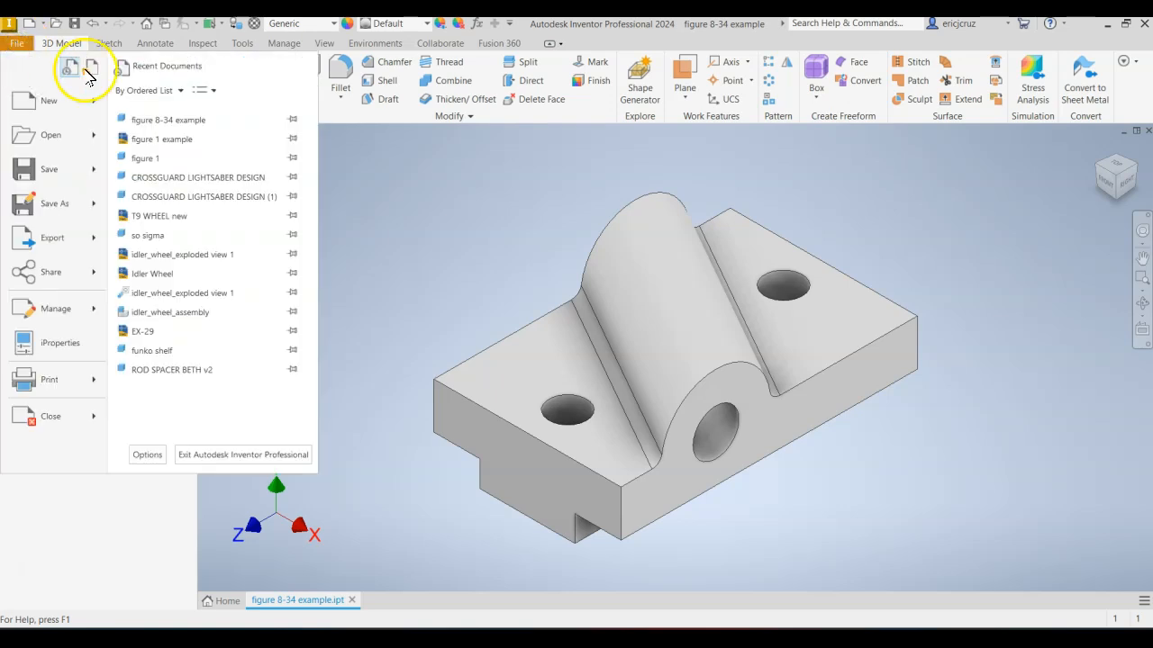
click(68, 347)
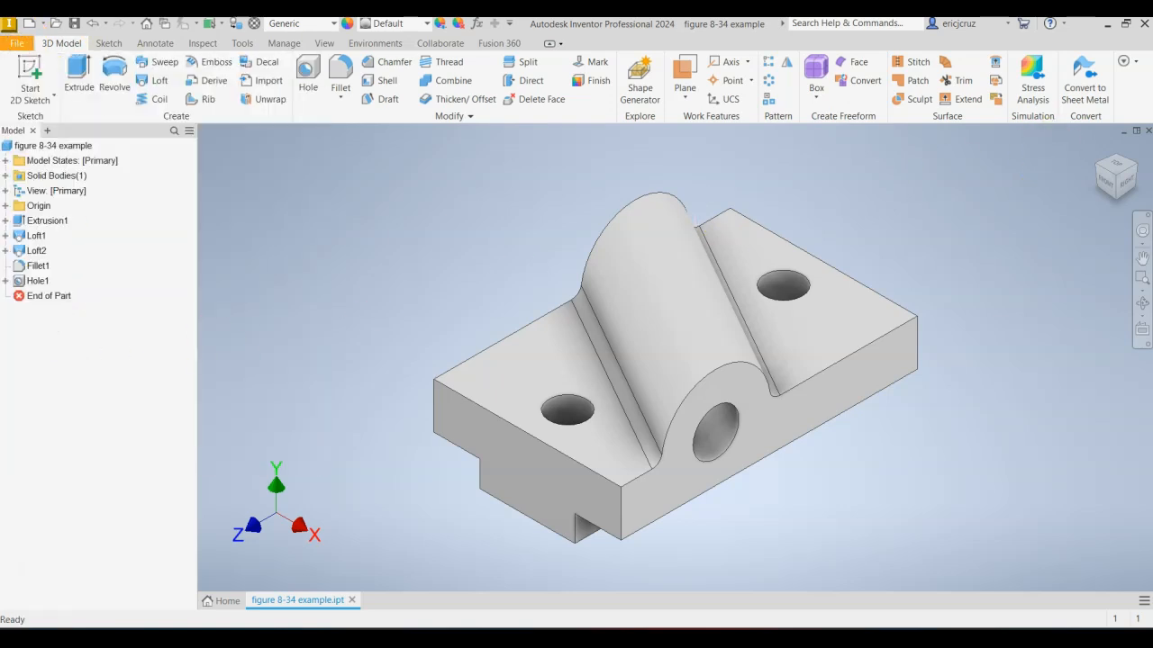
drag(547, 125, 270, 97)
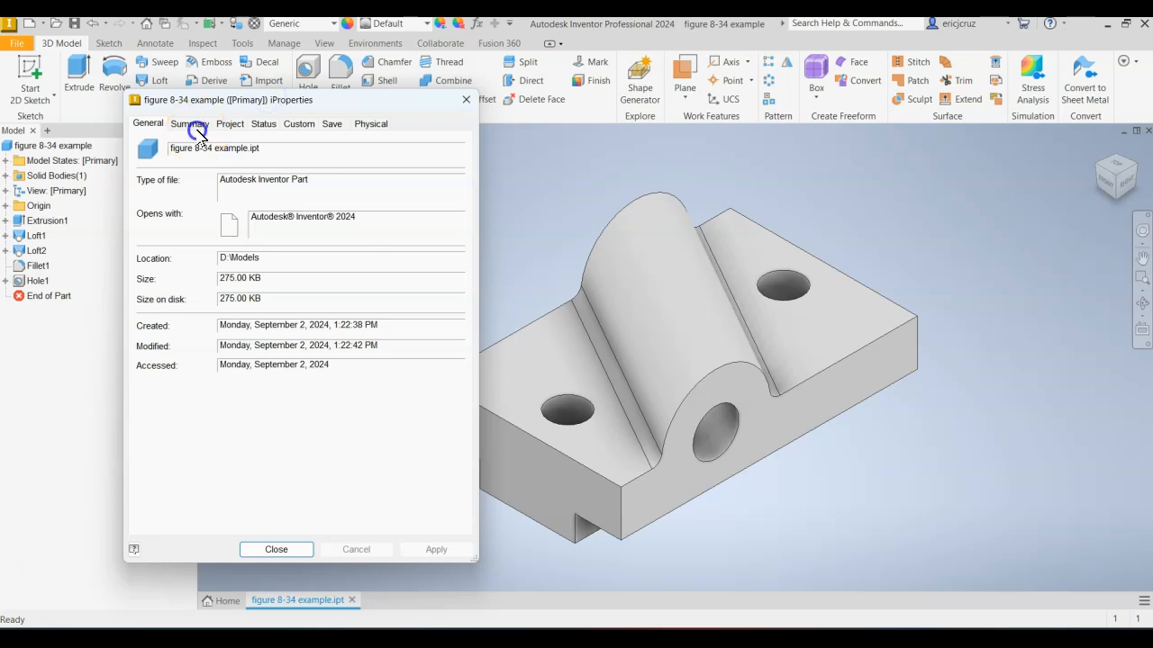
click(194, 124)
click(241, 144)
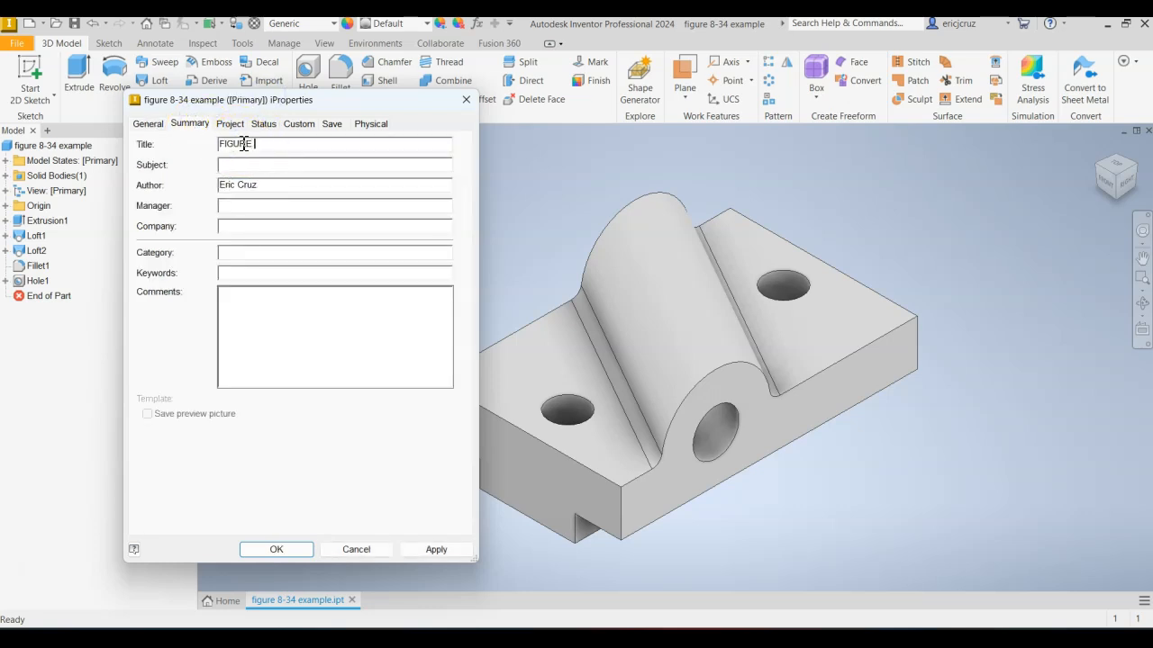
text(FIGURE 8)
key(Caps_Lock)
text(.34)
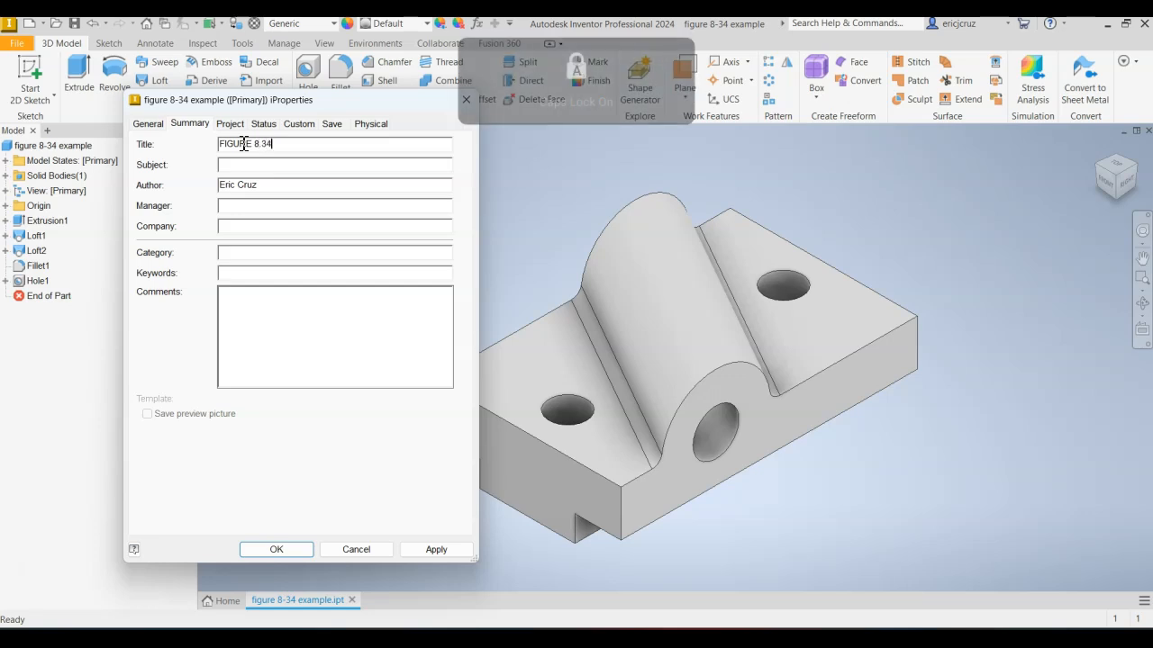
Replace the author entry in the summary properties with the author's surname in capitals.
key(Tab)
key(Tab)
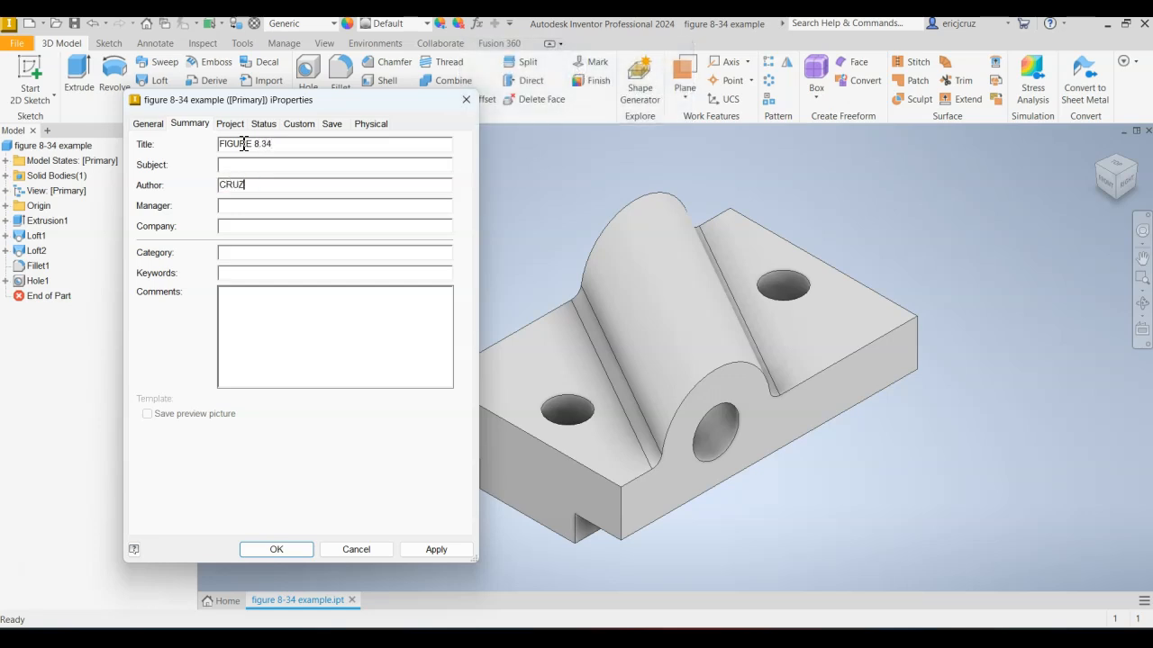
click(237, 168)
click(246, 223)
Set the part number to FIGURE 8.34 in the project properties, and check the designer and creation date entries.
click(231, 124)
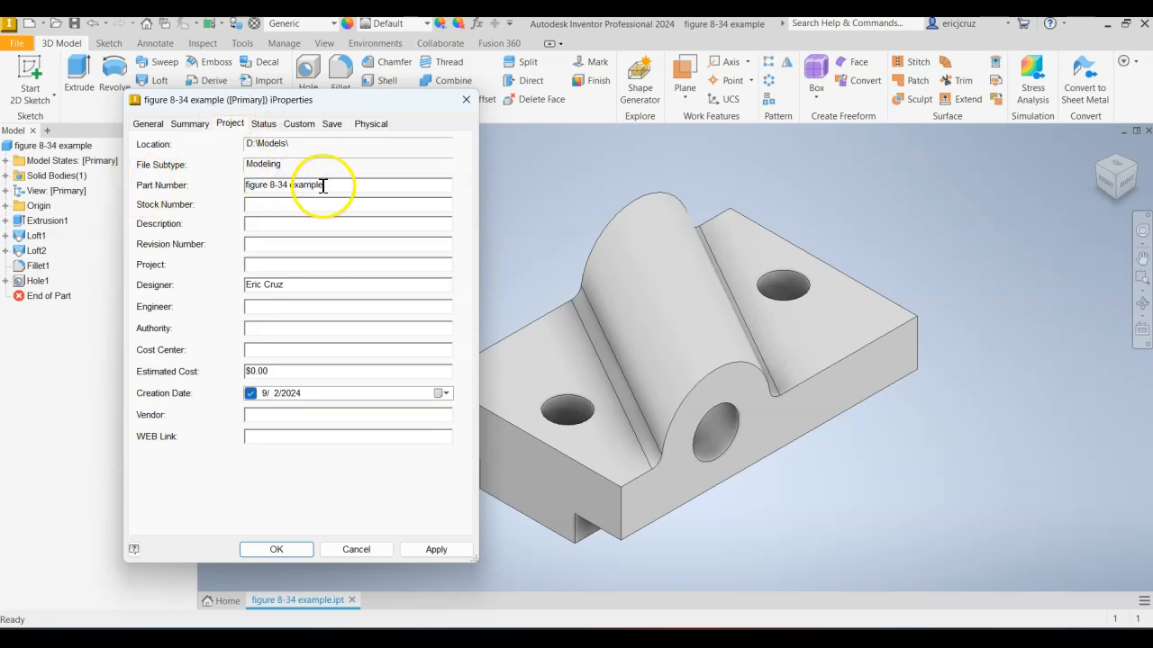
key(Caps_Lock)
text(fig)
key(BackSpace)
key(BackSpace)
key(BackSpace)
key(Caps_Lock)
text(FIGURE 8.34)
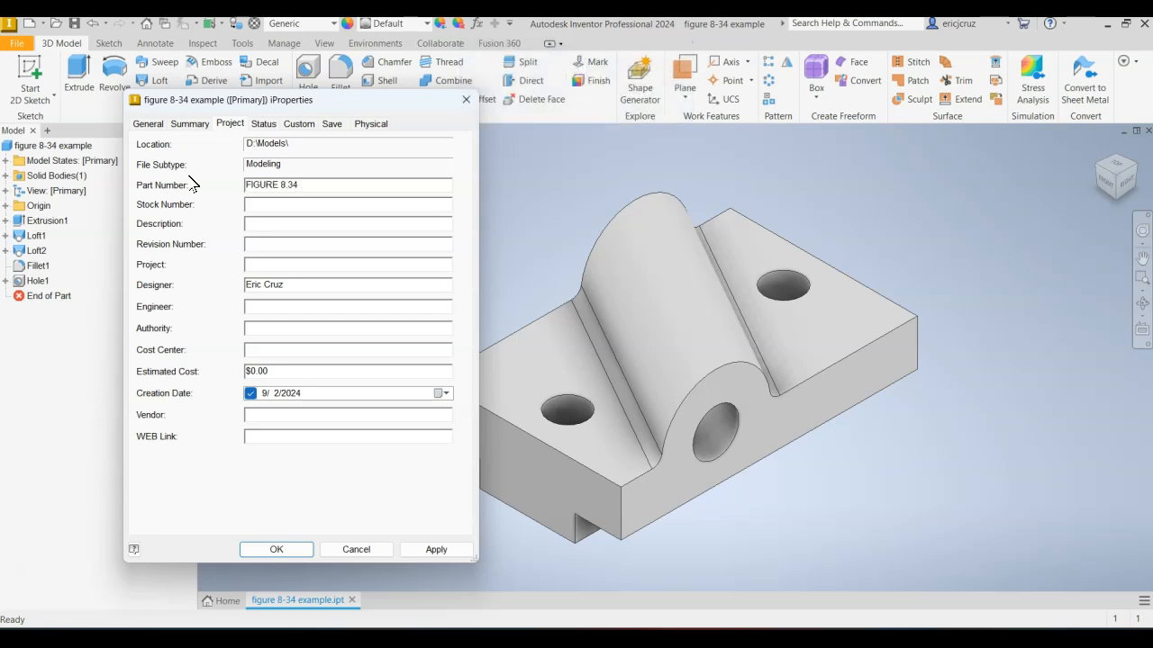
drag(296, 286, 192, 284)
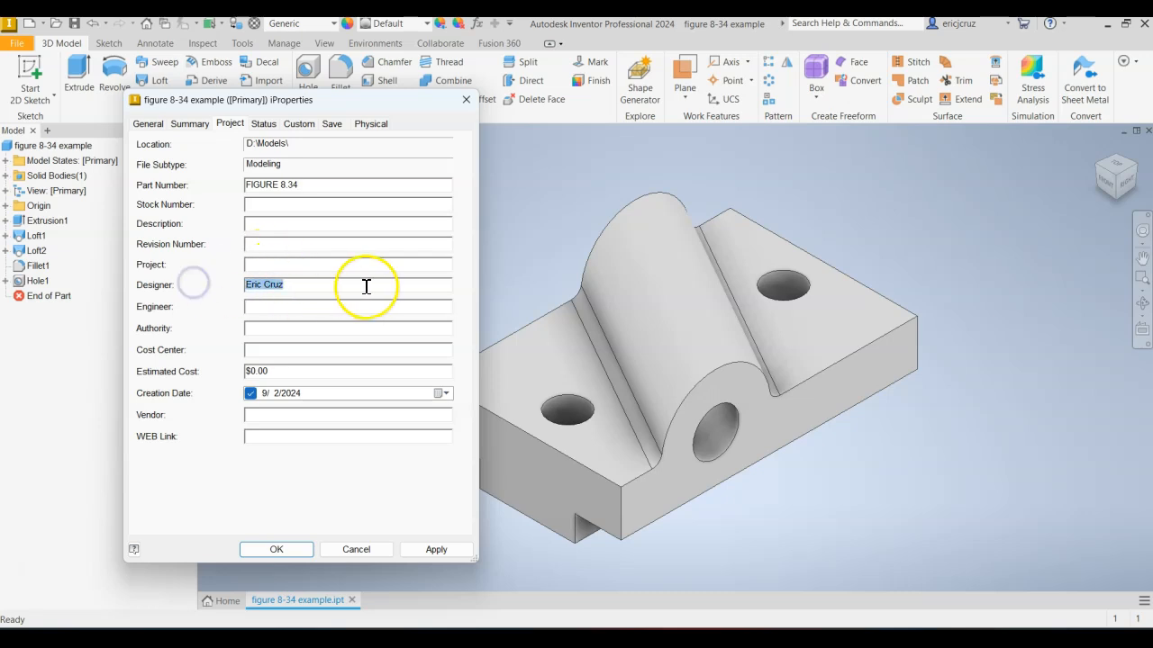
click(250, 393)
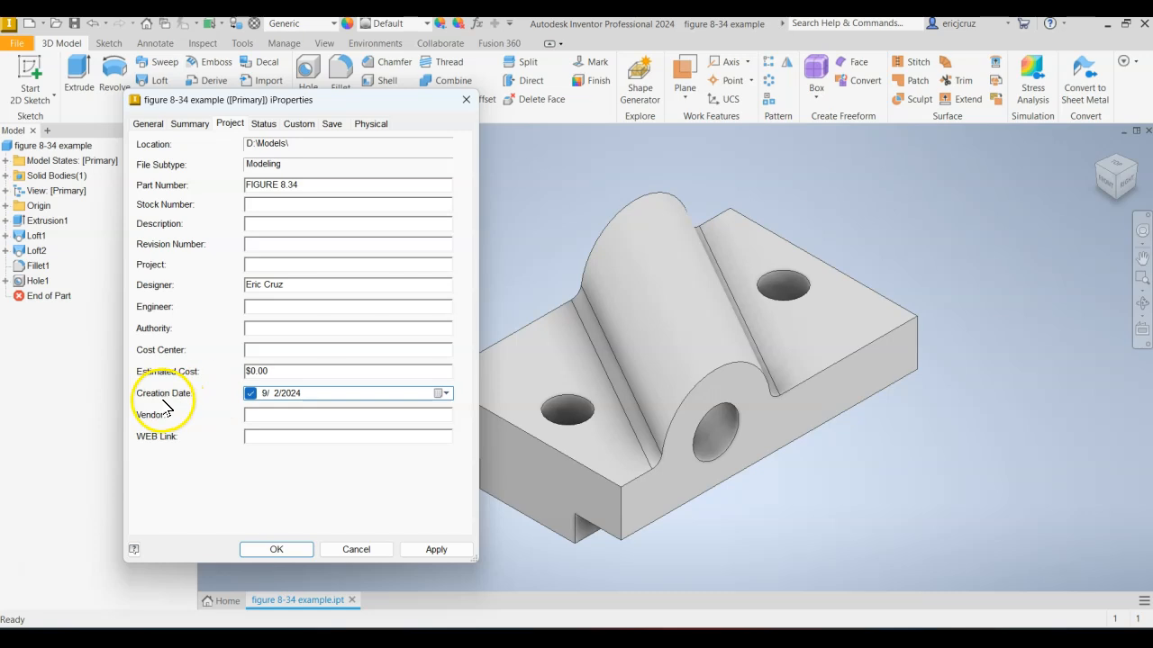
Assign Aluminum 6061 as the part's material in the physical properties, apply it and close the iProperties.
click(264, 123)
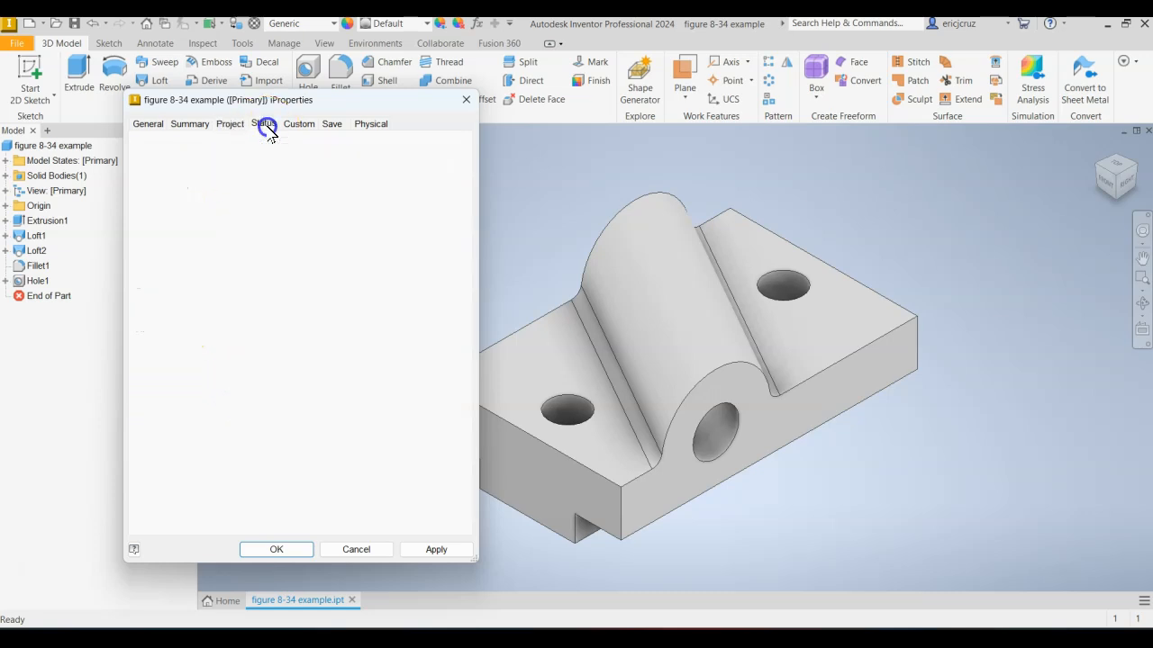
click(371, 124)
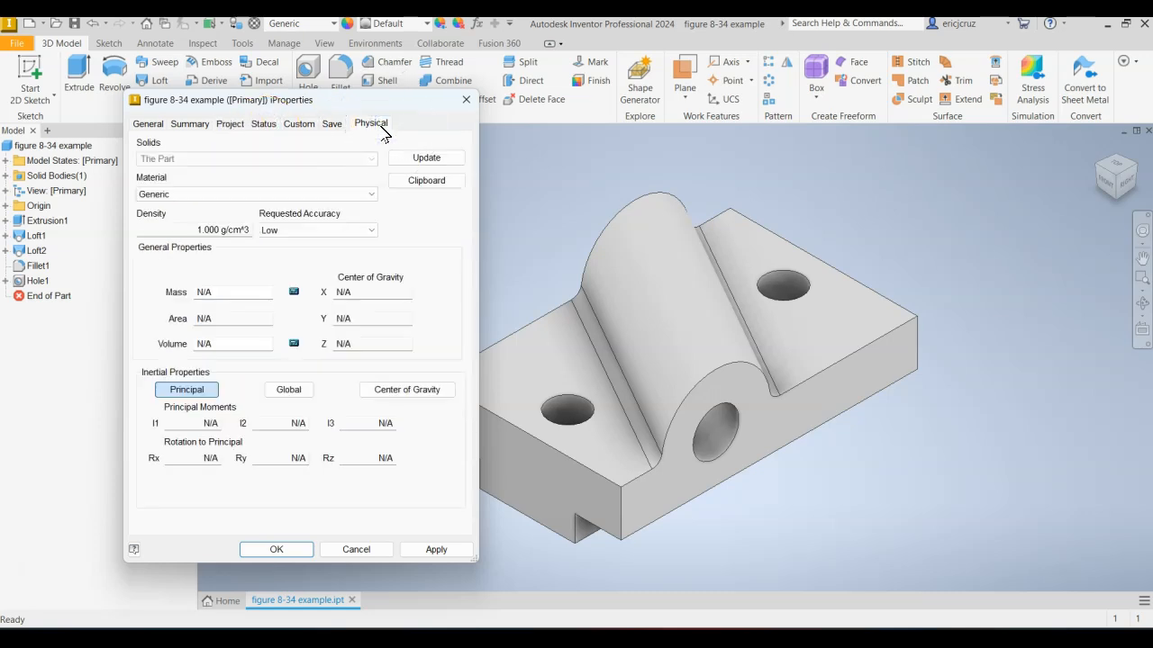
click(368, 194)
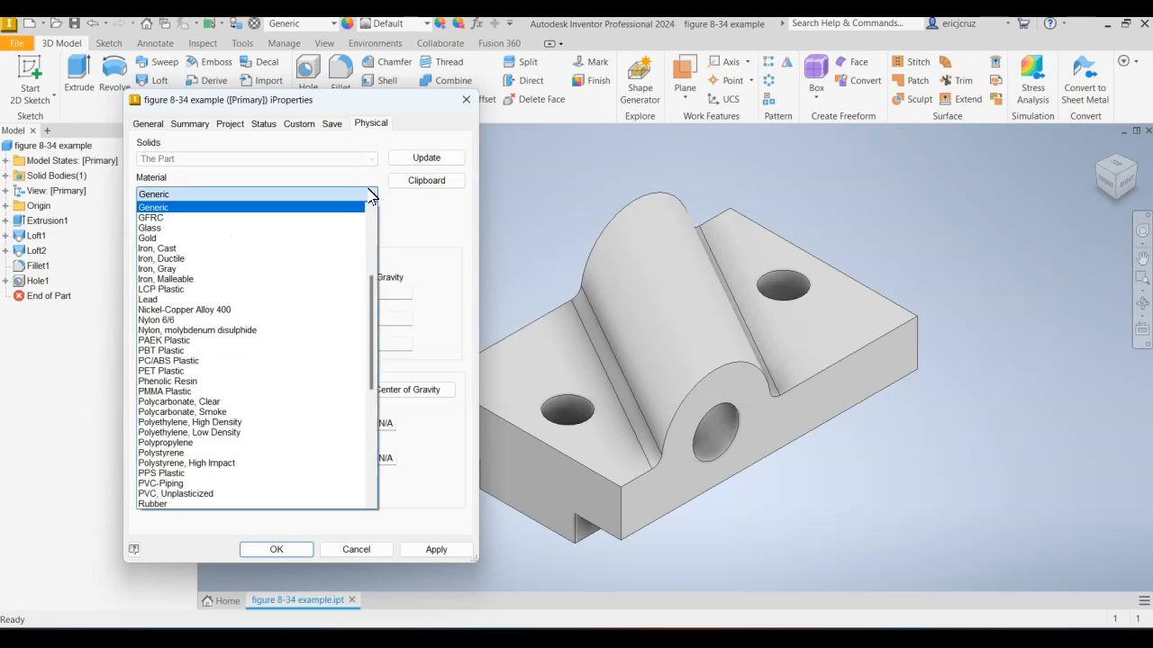
click(370, 194)
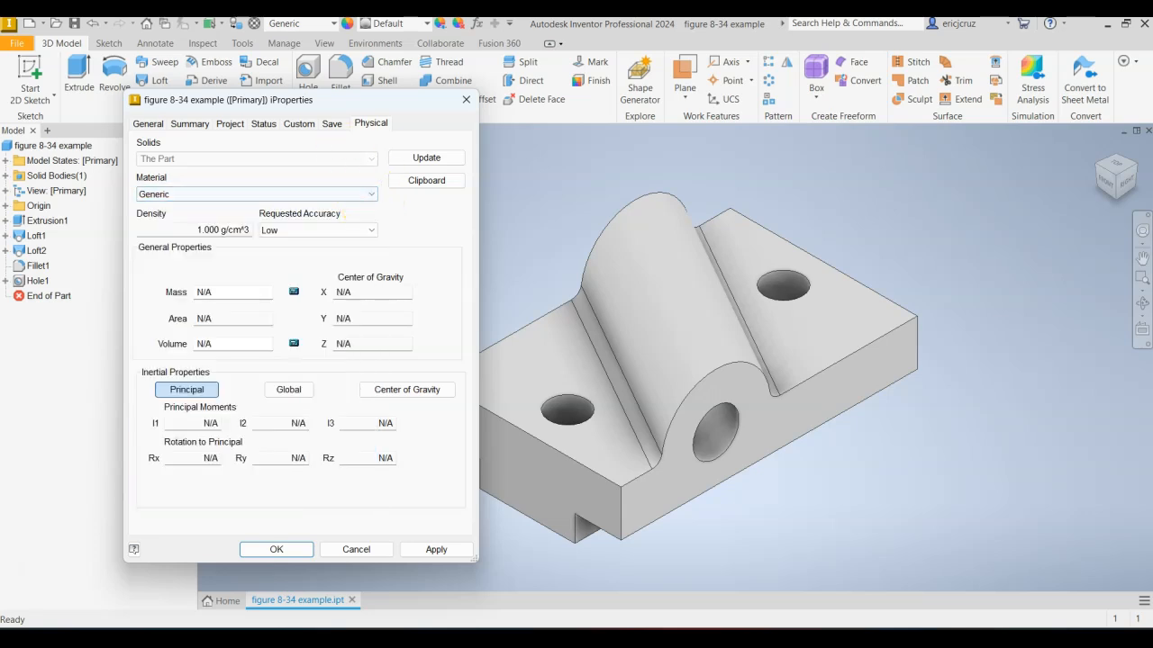
click(261, 194)
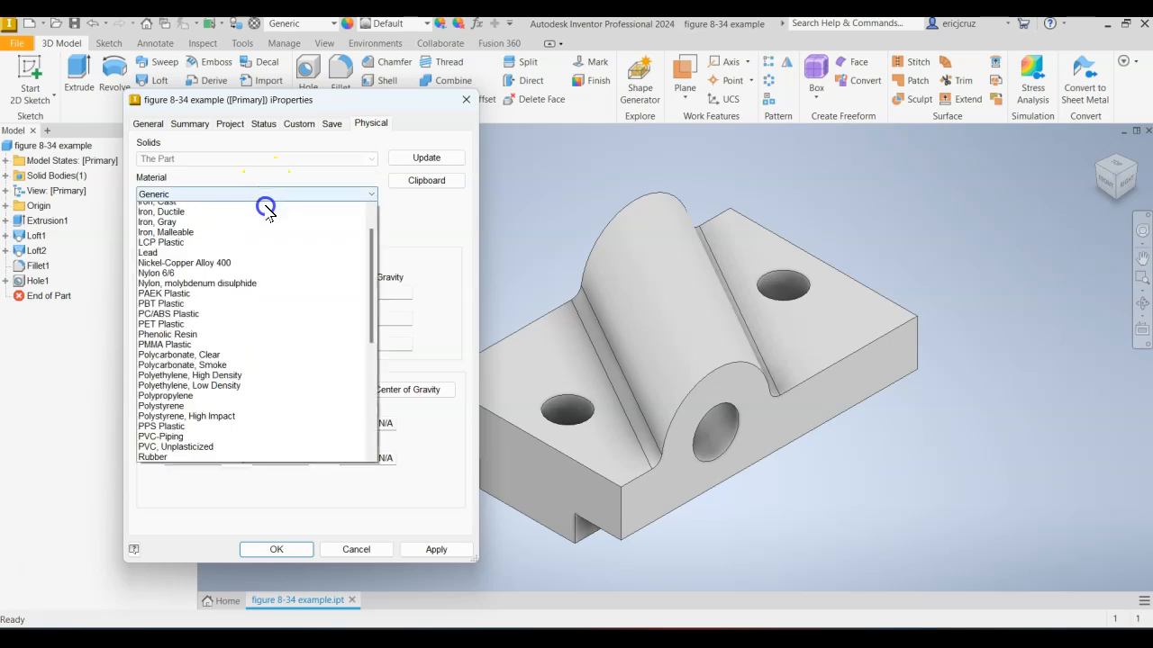
scroll(305, 349, up, 5)
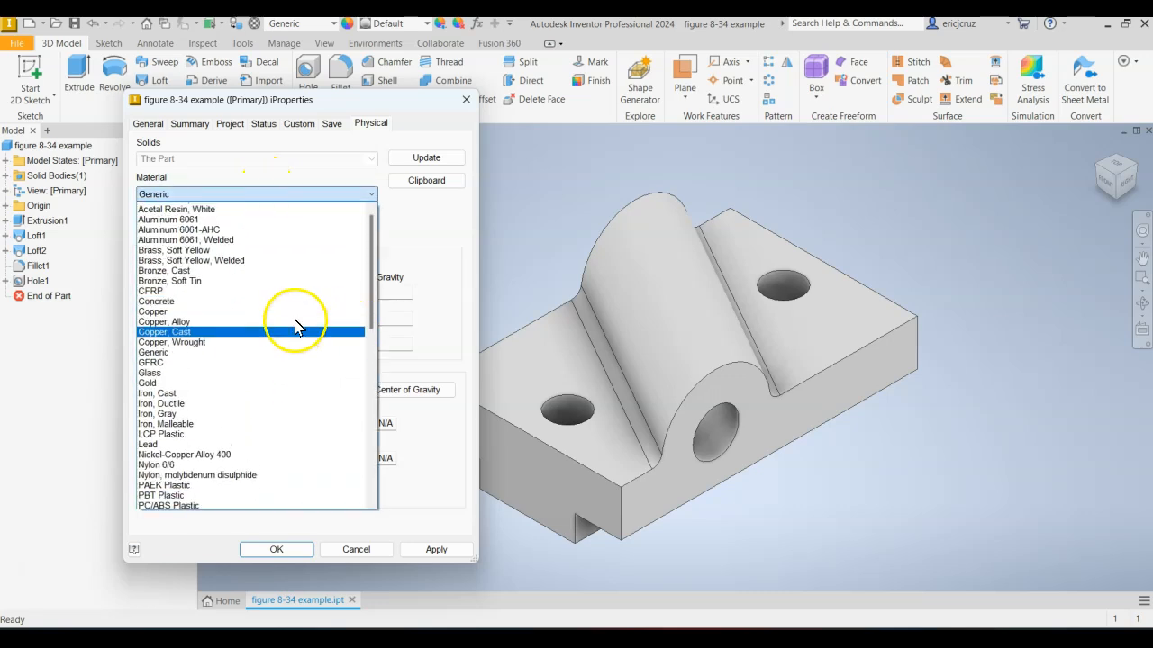
click(178, 238)
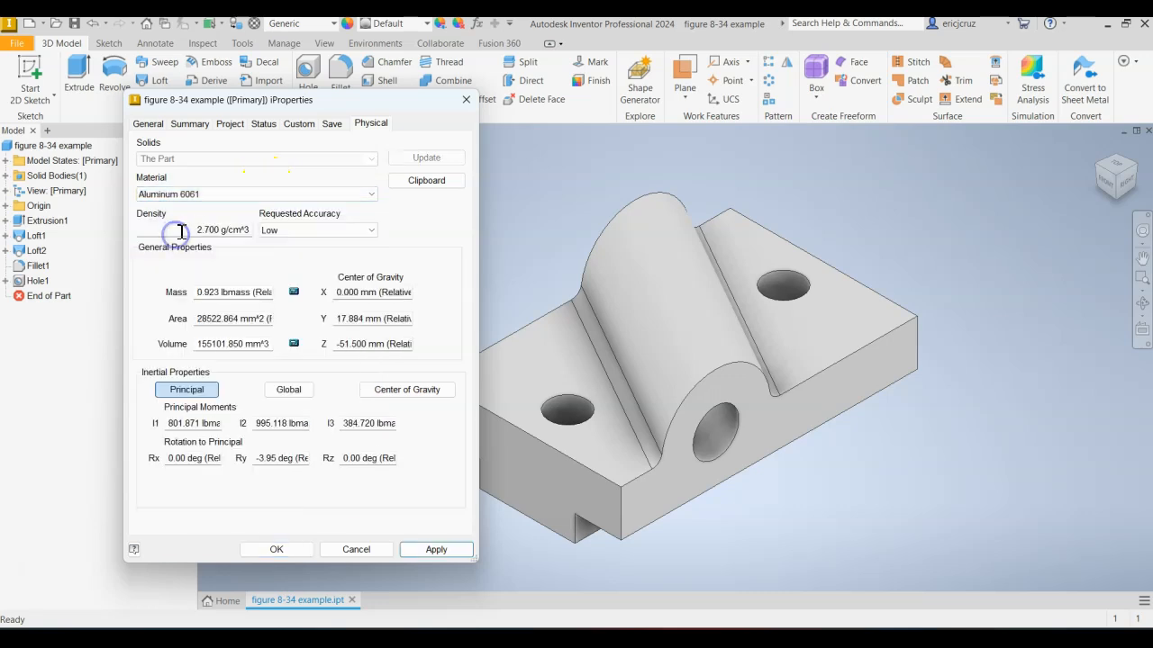
click(435, 549)
click(296, 551)
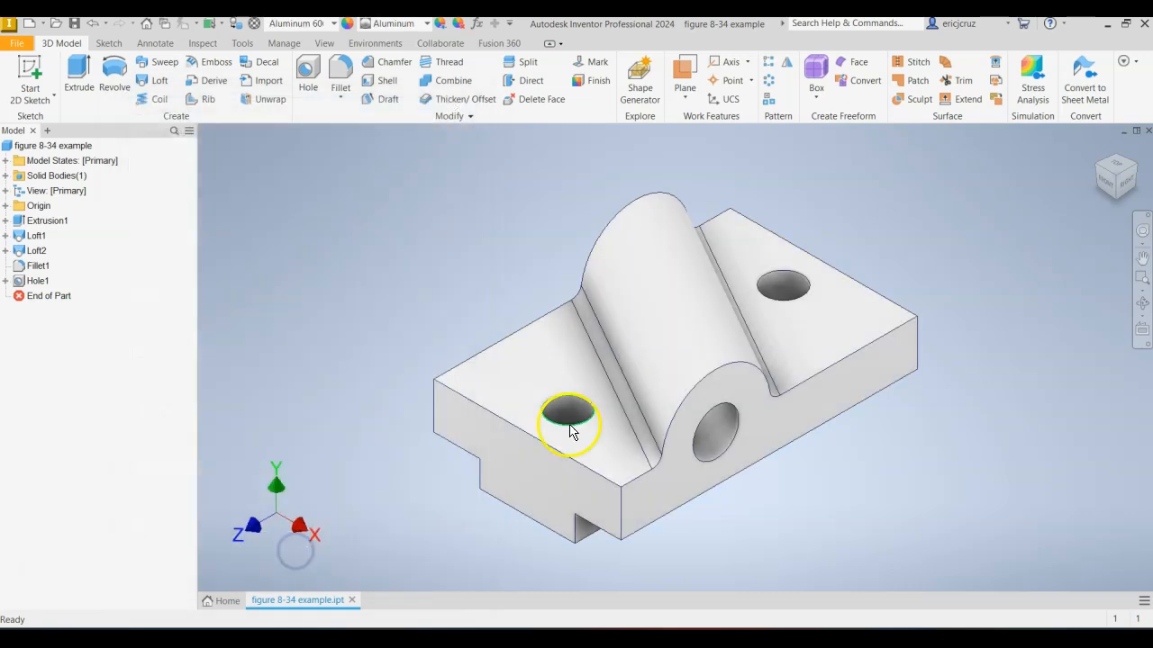
Save the part file and create a new drawing document from the default template.
click(75, 24)
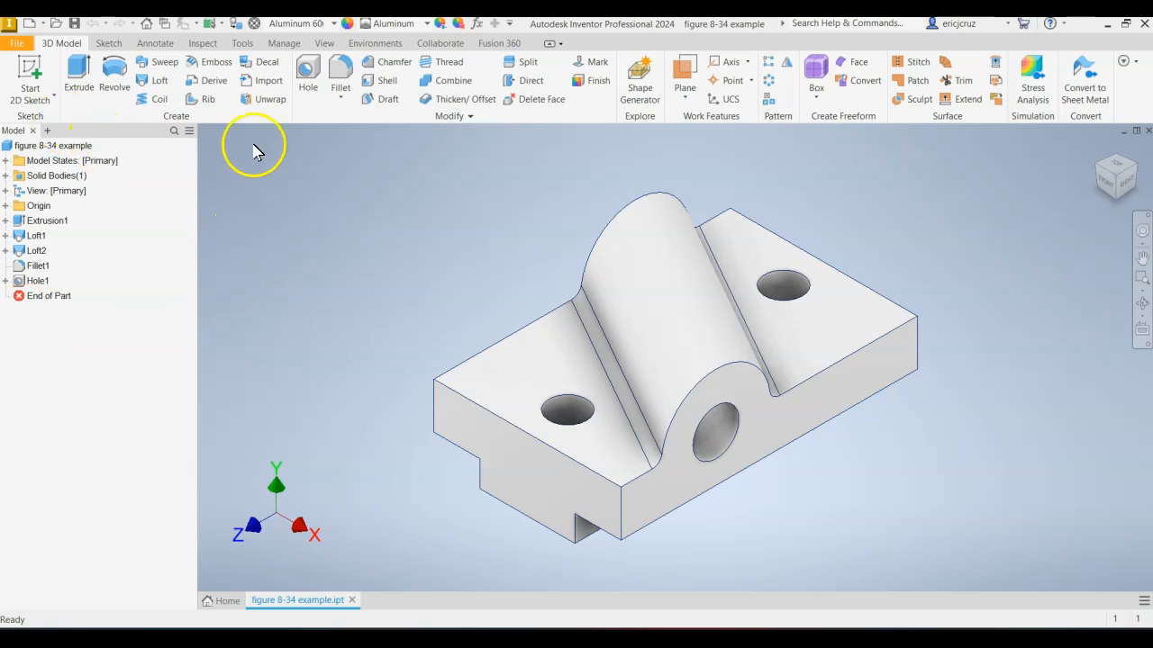
click(30, 23)
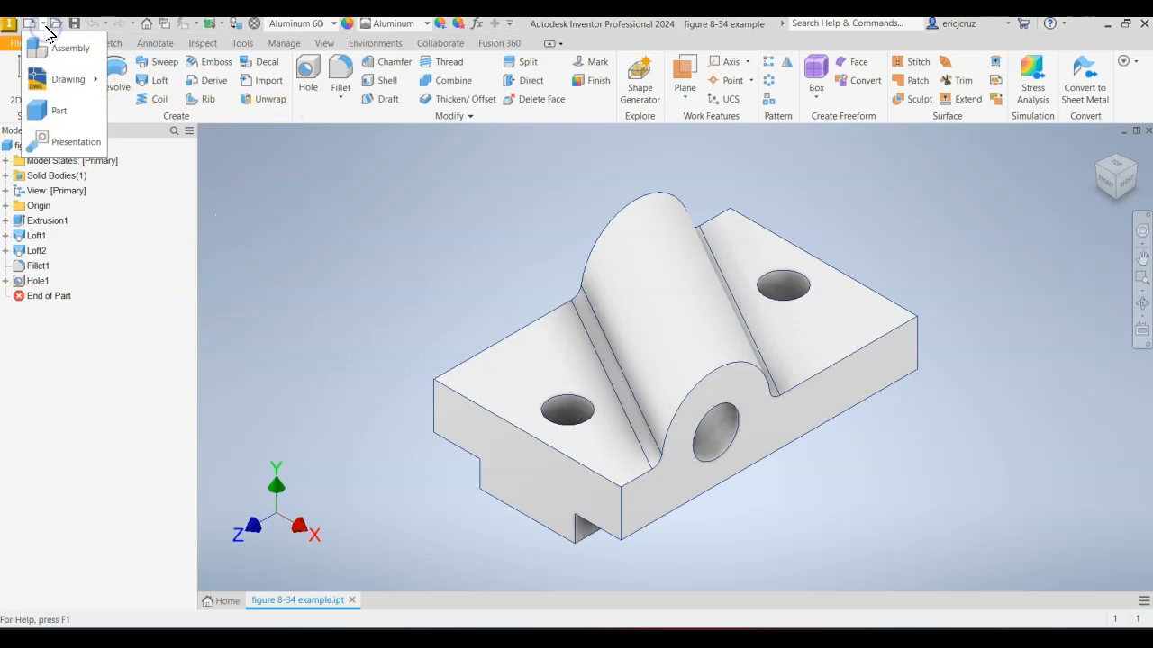
click(54, 81)
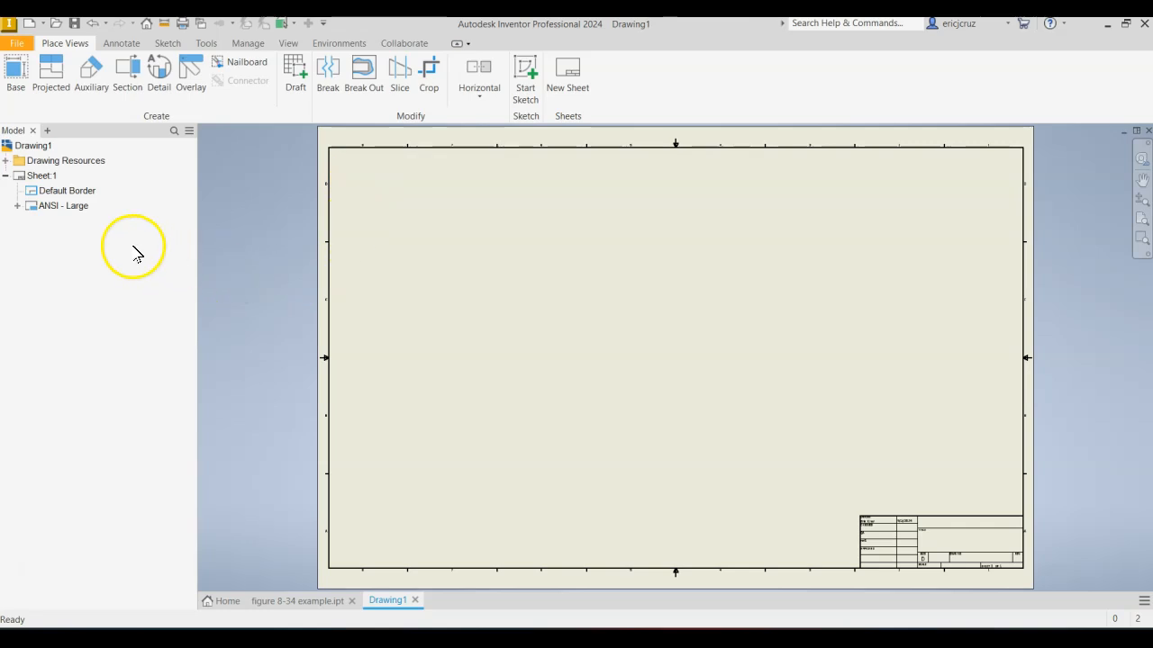
Set the drawing sheet's size to A, keeping the landscape orientation.
right_click(51, 175)
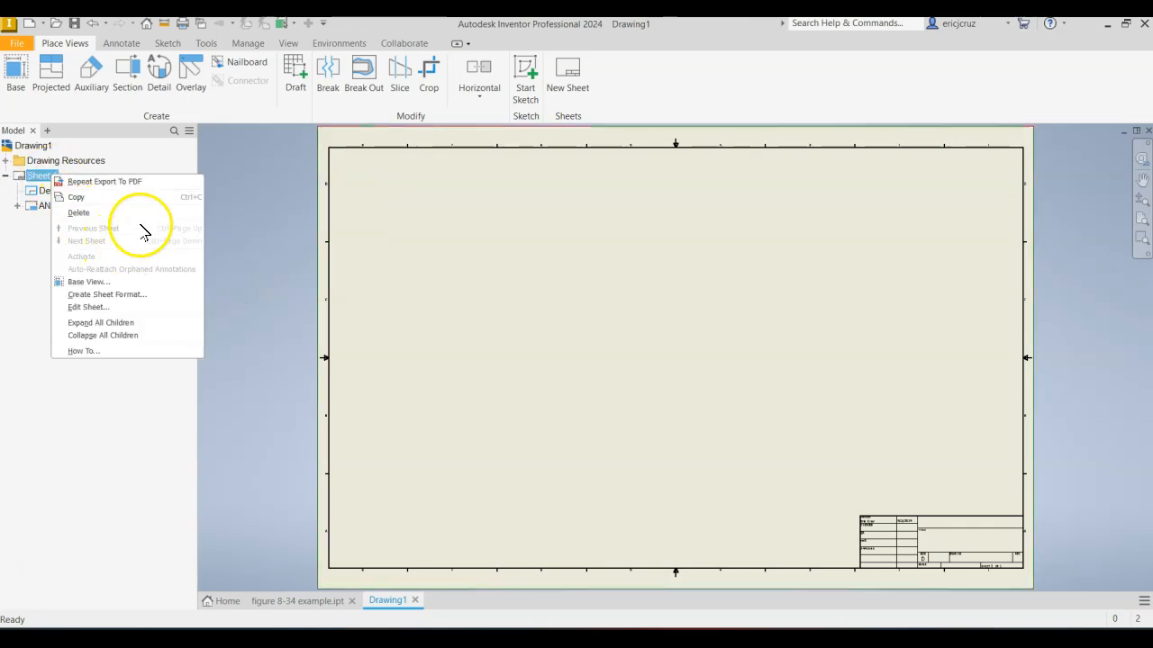
click(135, 309)
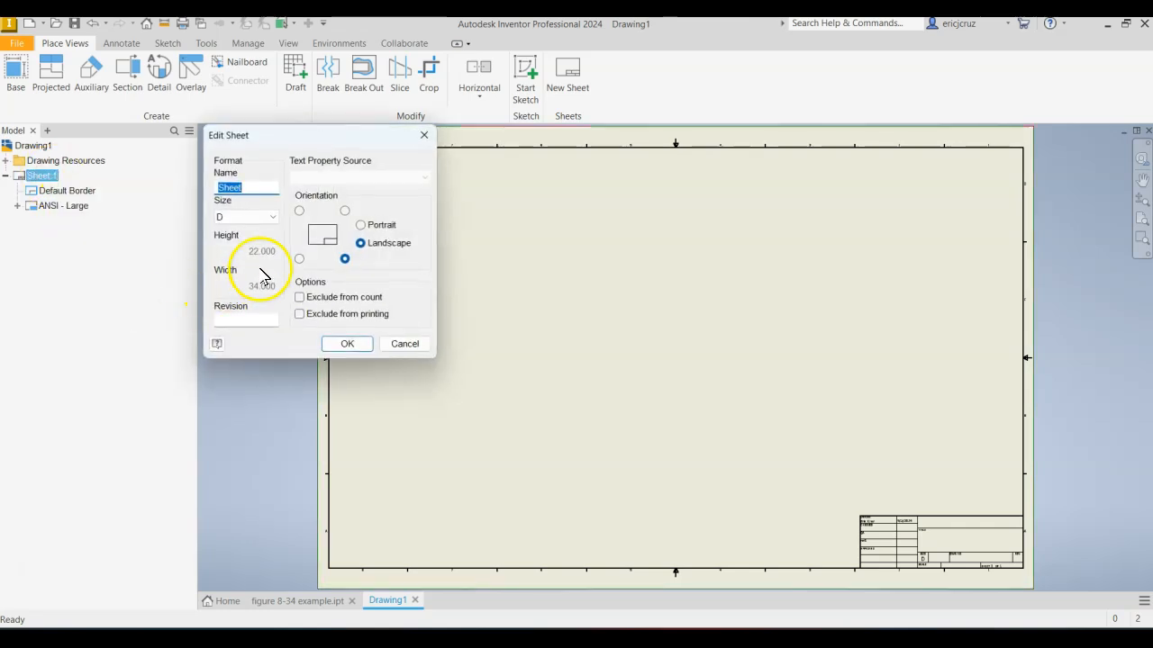
click(261, 217)
click(256, 226)
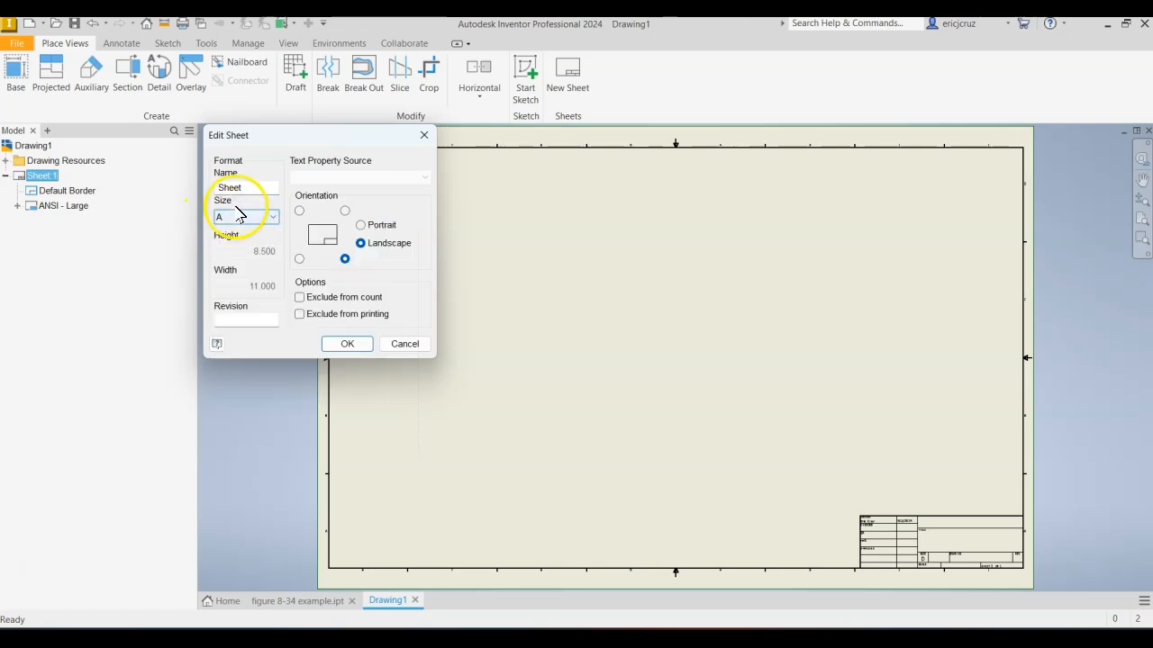
click(347, 344)
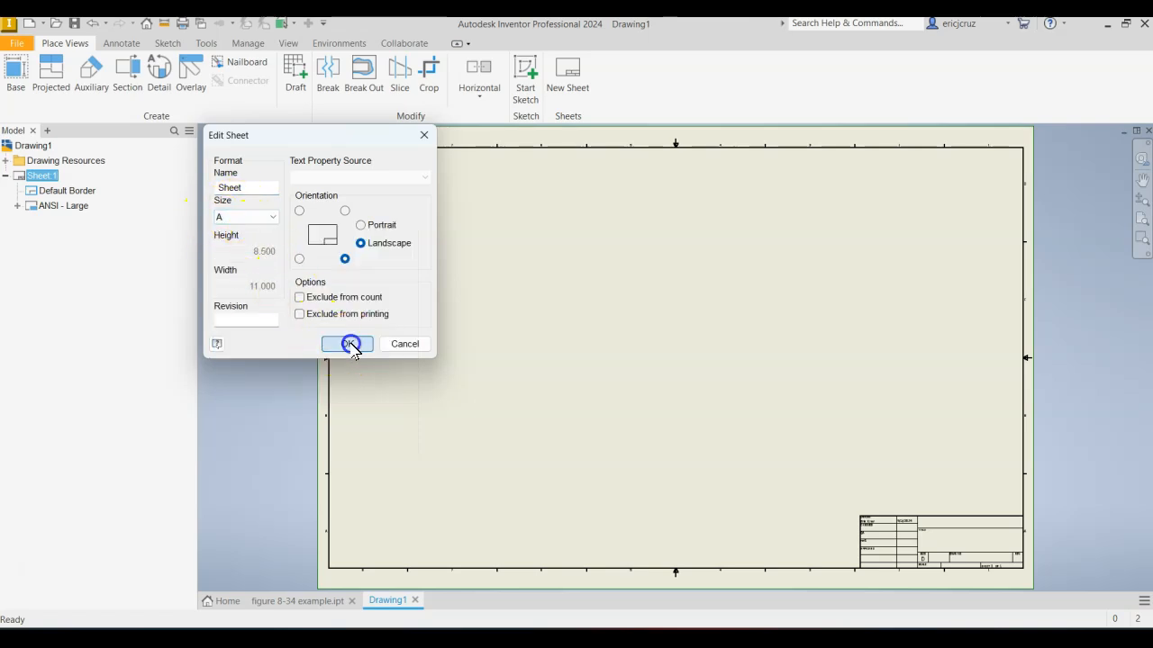
Delete the ANSI - Large title block from the sheet.
click(65, 206)
click(17, 206)
click(18, 205)
right_click(57, 208)
click(81, 224)
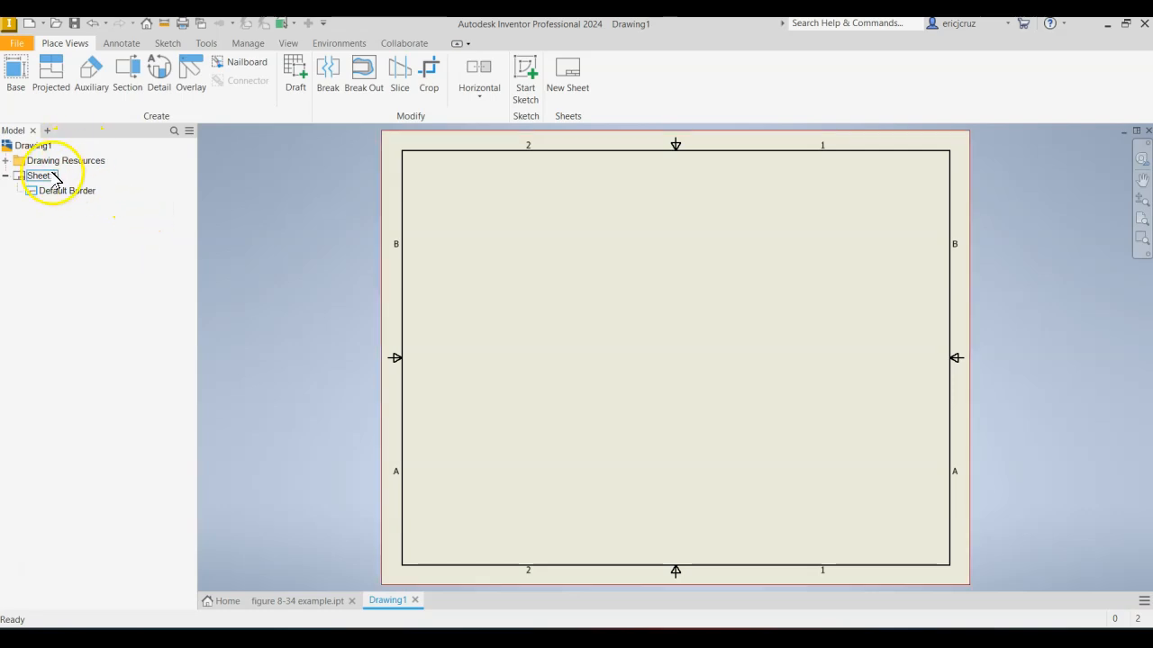
Insert the ANSI A title block from the drawing resources into the sheet.
click(5, 160)
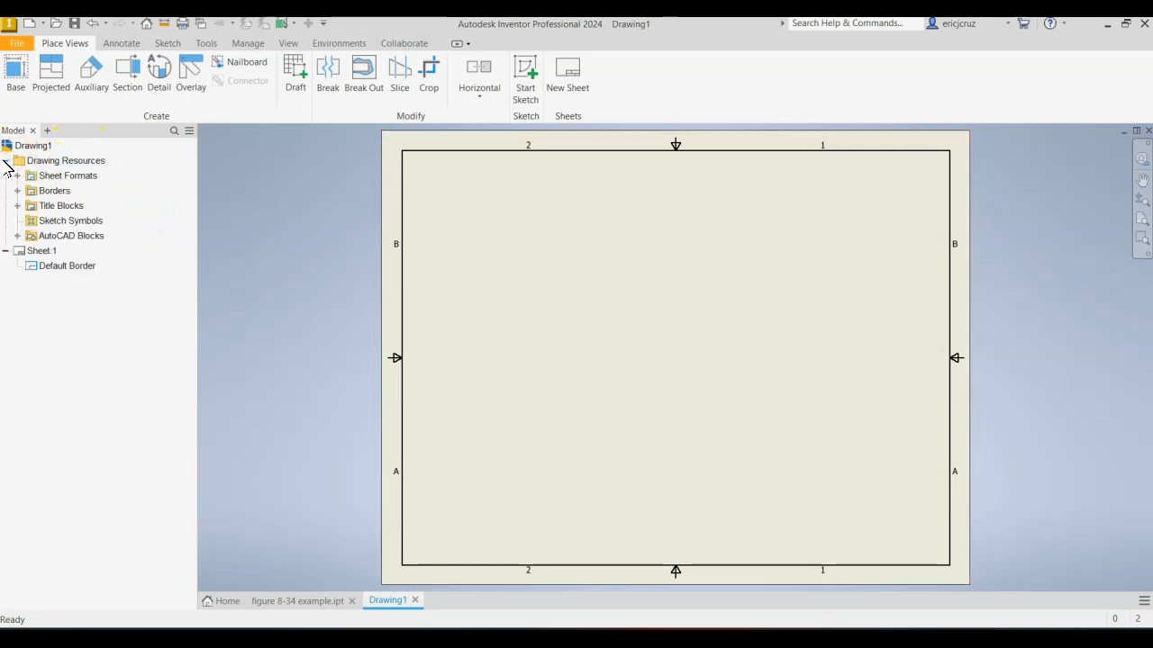
click(17, 205)
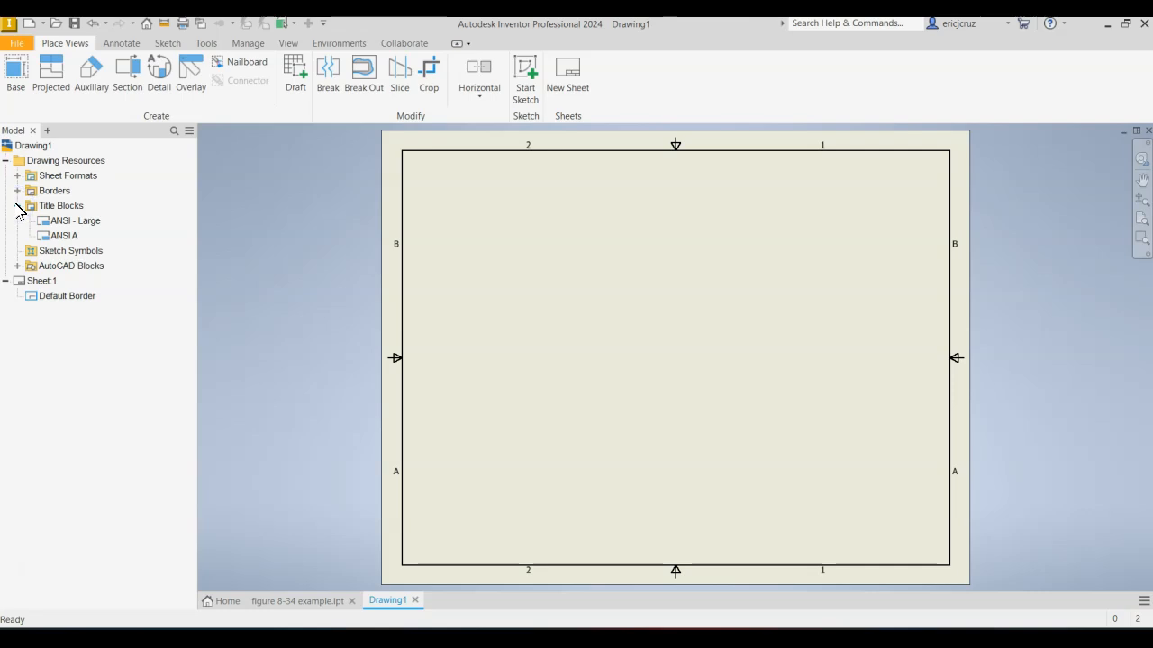
click(72, 235)
right_click(70, 238)
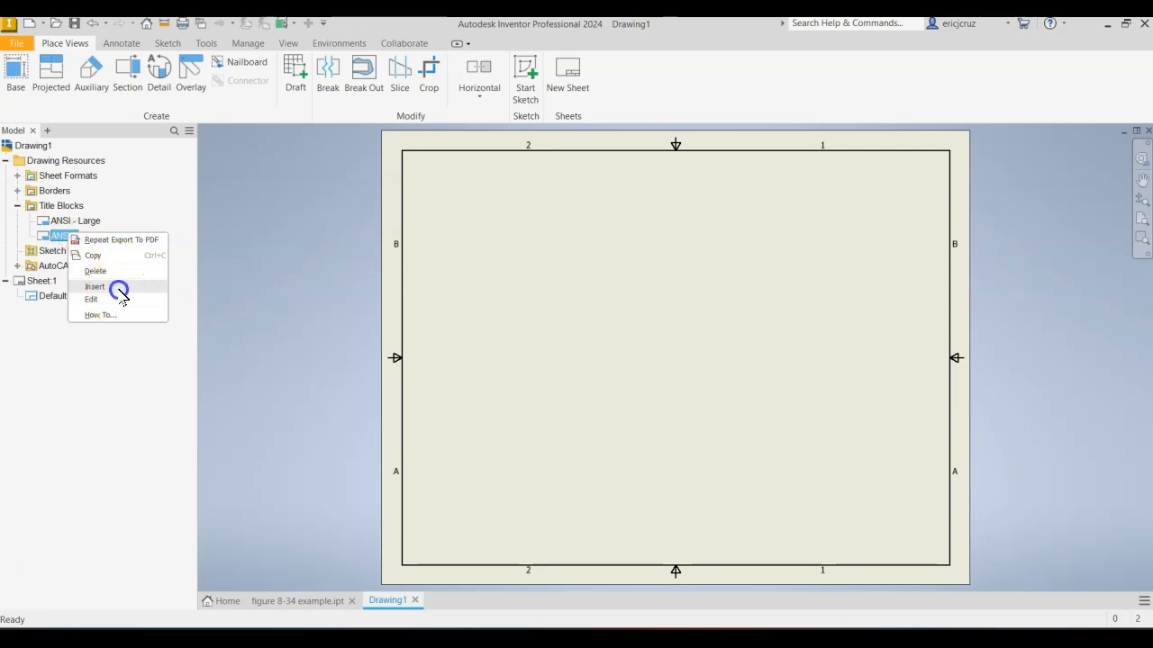
click(118, 291)
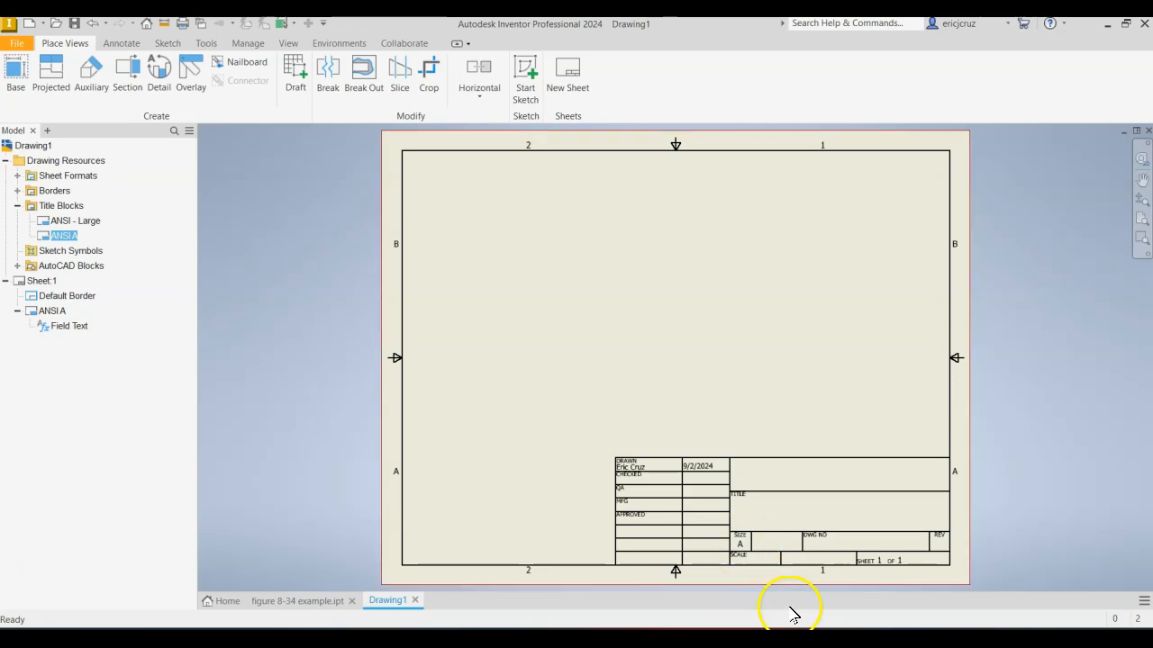
Start a base view of figure 8-34 example.ipt at 1 : 1 scale and shift its preview on the sheet.
click(20, 73)
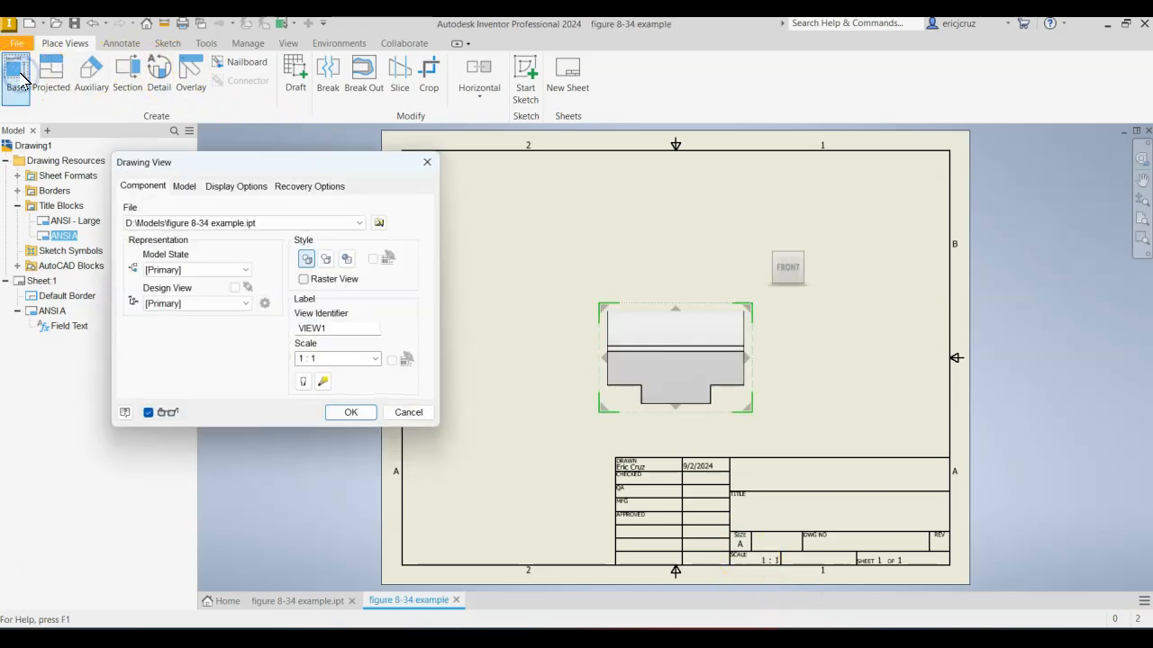
drag(297, 168, 264, 144)
drag(168, 142, 182, 133)
mouse_move(671, 371)
mouse_down()
mouse_move(741, 358)
mouse_move(692, 330)
mouse_move(695, 355)
mouse_move(675, 358)
mouse_move(696, 377)
mouse_up()
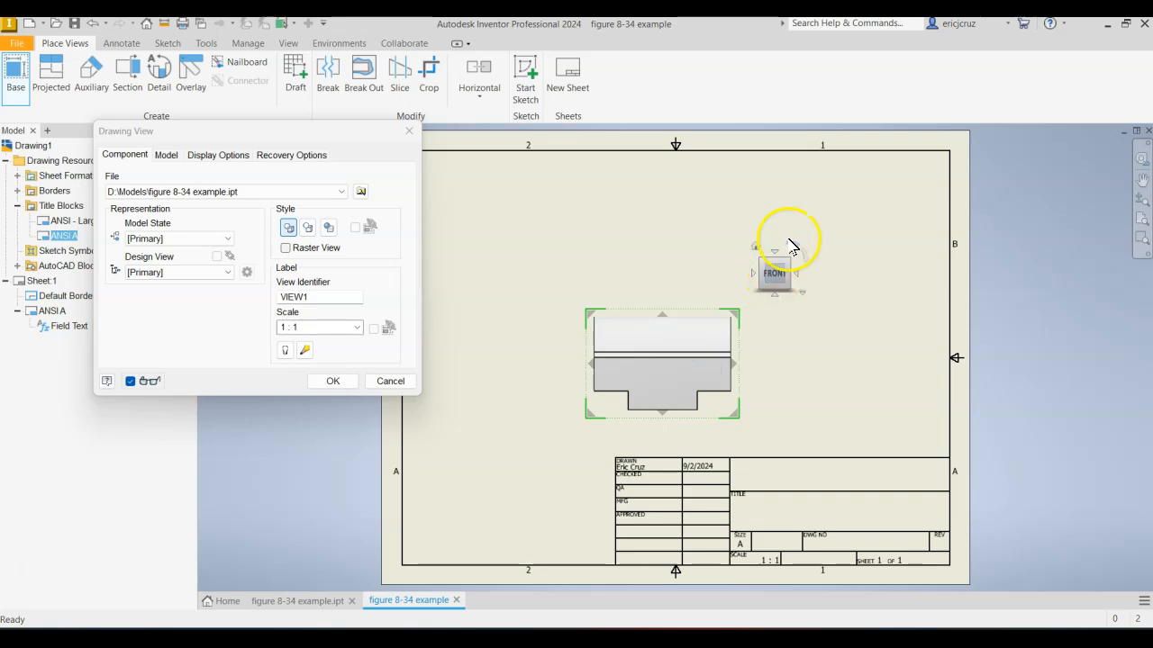
Check the orientation of the Angle Bearing in the part file and return to the drawing.
click(320, 603)
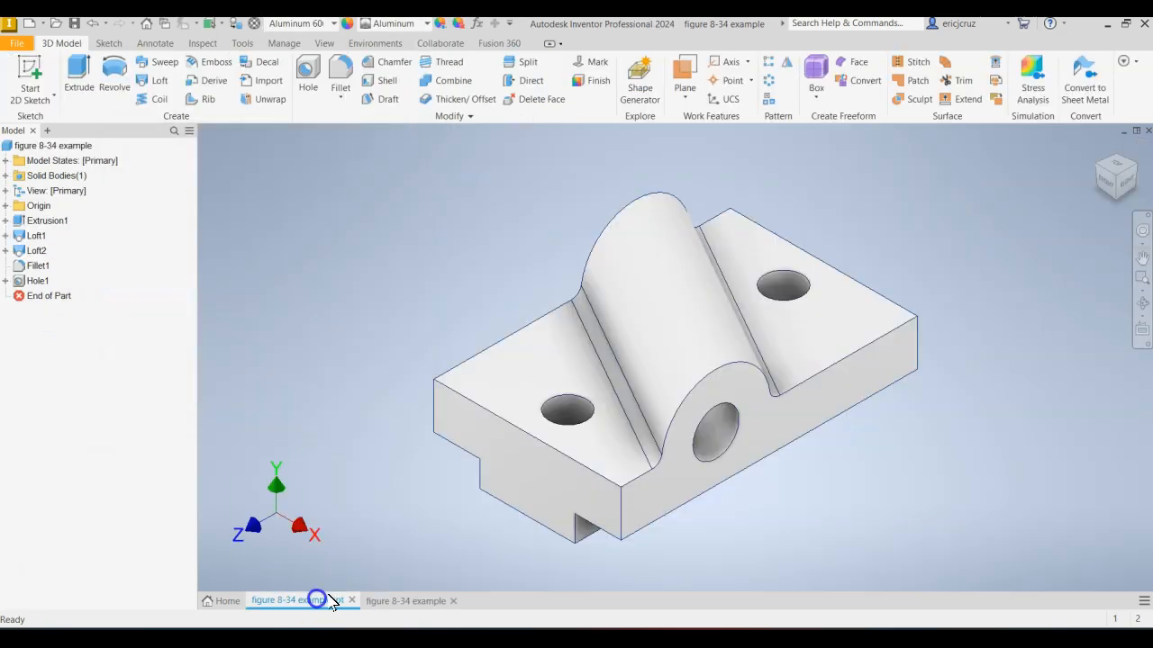
click(1106, 187)
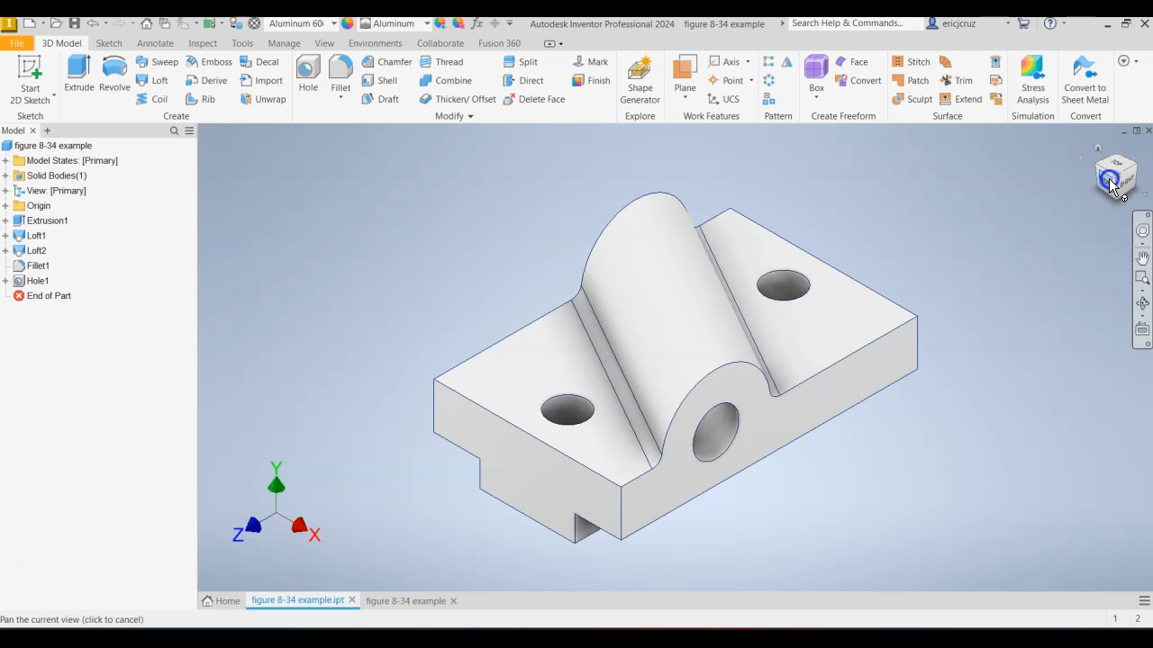
click(430, 602)
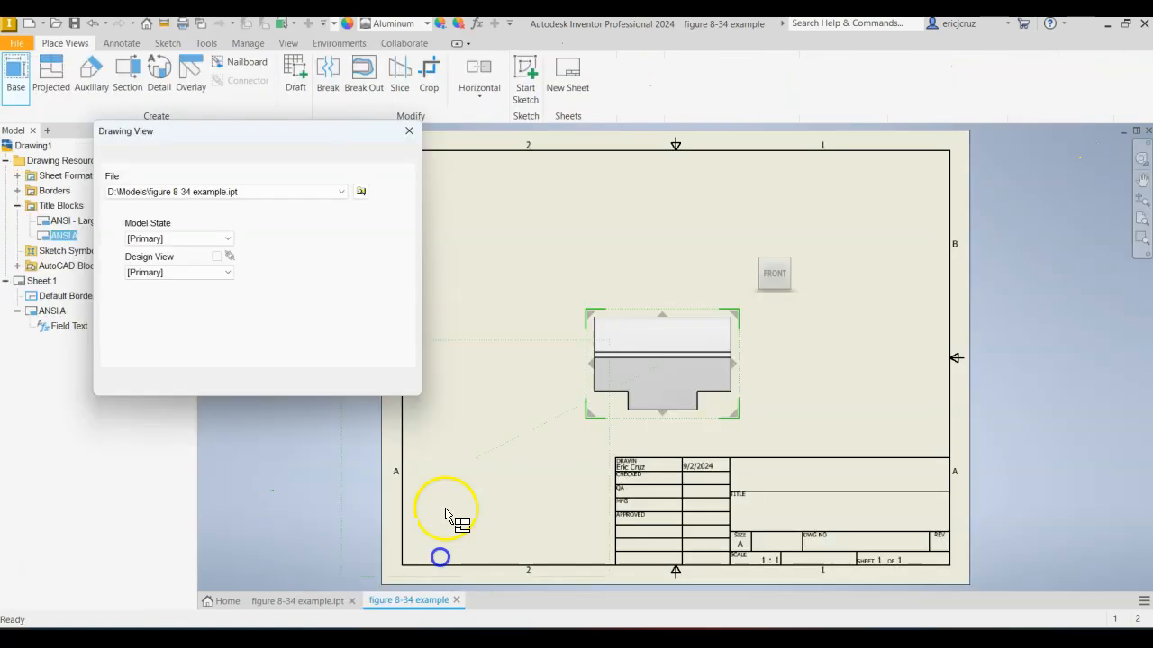
Turn the base view to the Right orientation and position it in the sheet's left half, above the title block's level.
drag(681, 387, 621, 397)
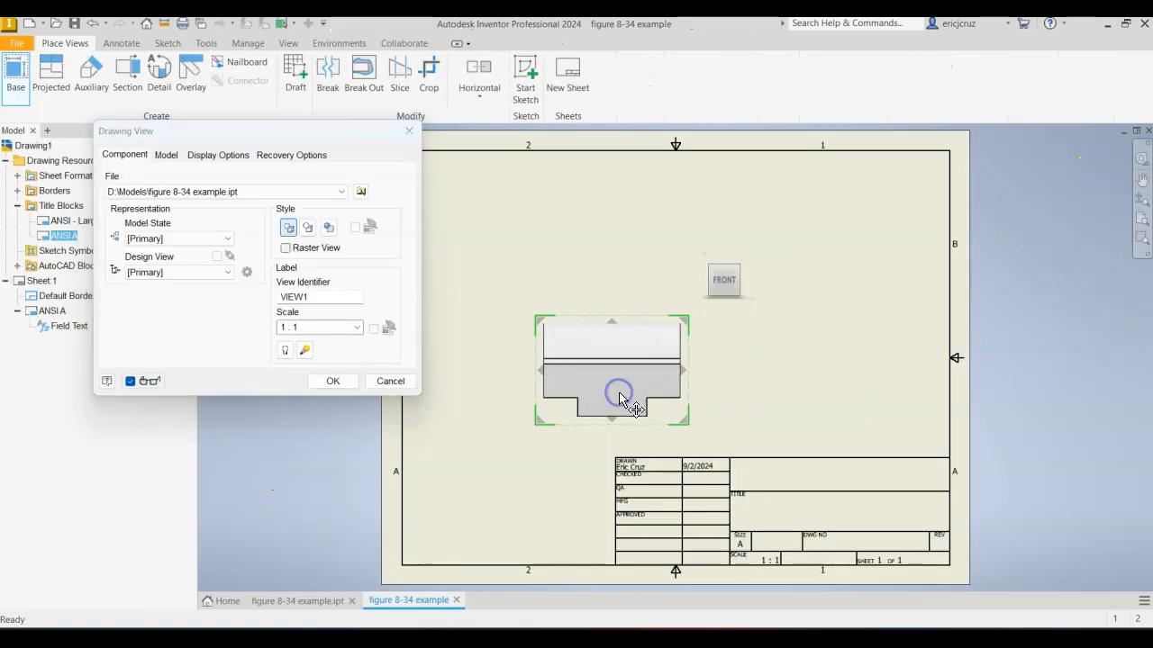
drag(632, 366, 603, 382)
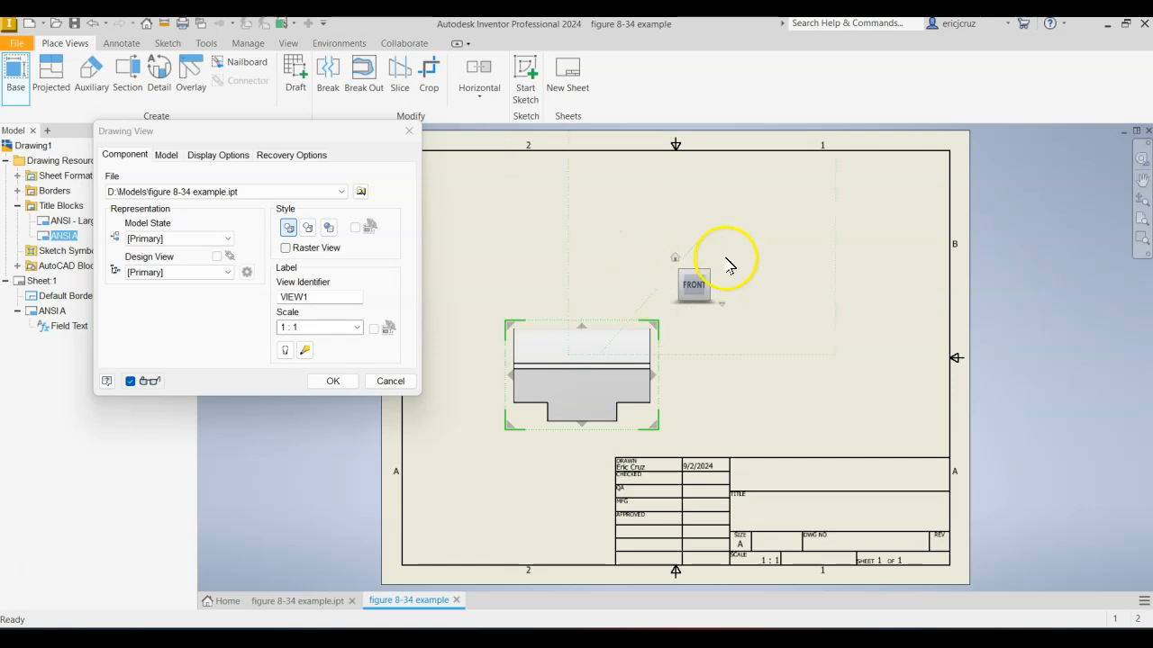
click(719, 286)
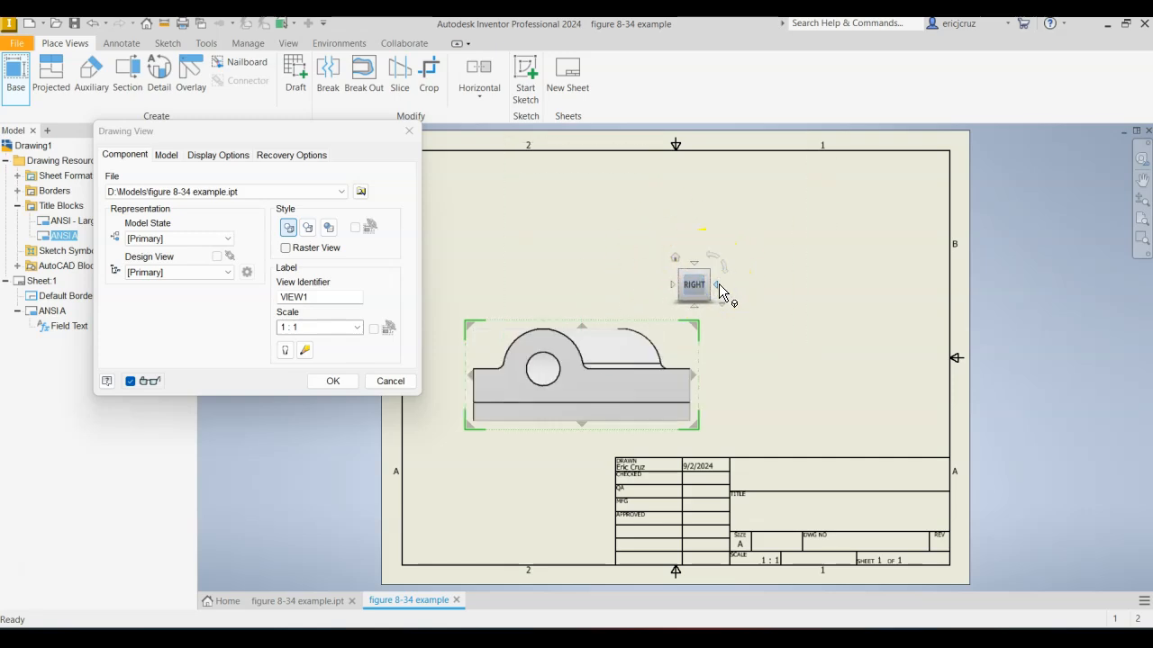
mouse_move(667, 400)
mouse_down()
mouse_move(587, 395)
mouse_move(597, 383)
mouse_up()
drag(355, 133, 301, 120)
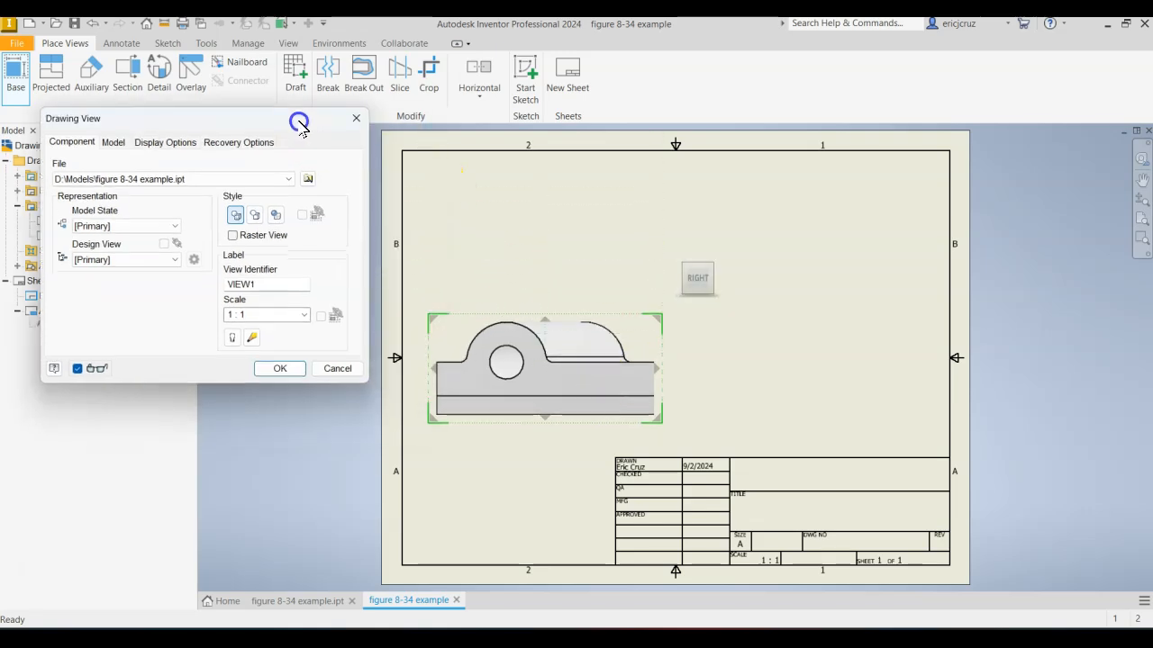
drag(615, 376, 614, 389)
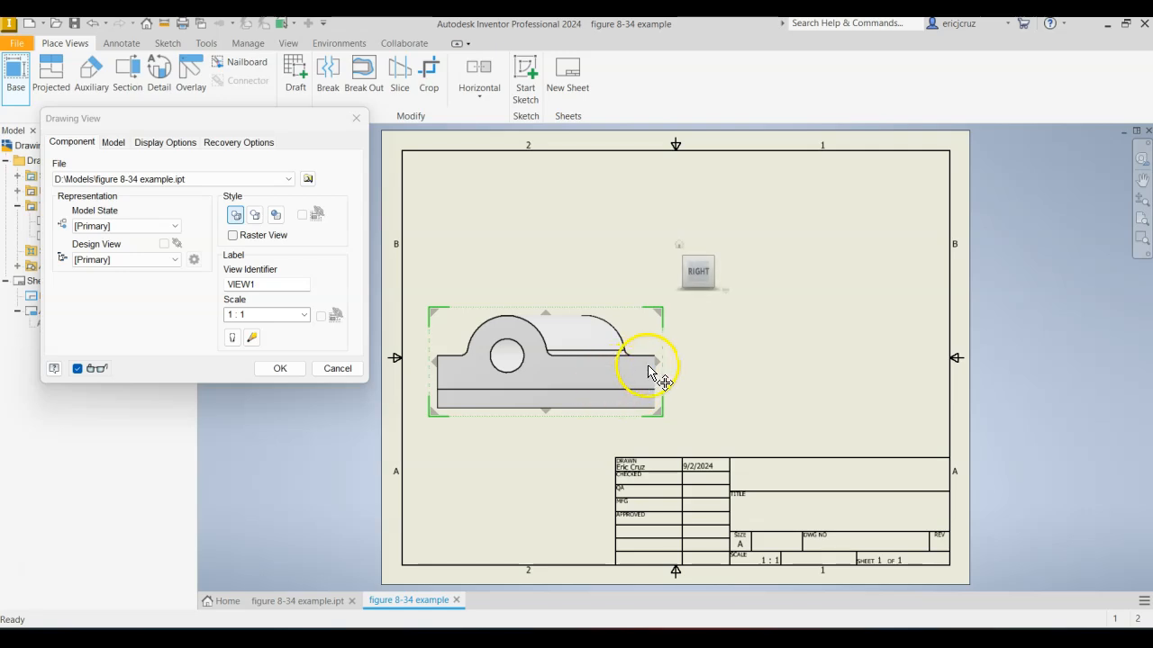
mouse_move(663, 365)
mouse_down()
mouse_move(691, 335)
mouse_move(575, 378)
mouse_move(617, 360)
mouse_move(603, 378)
mouse_up()
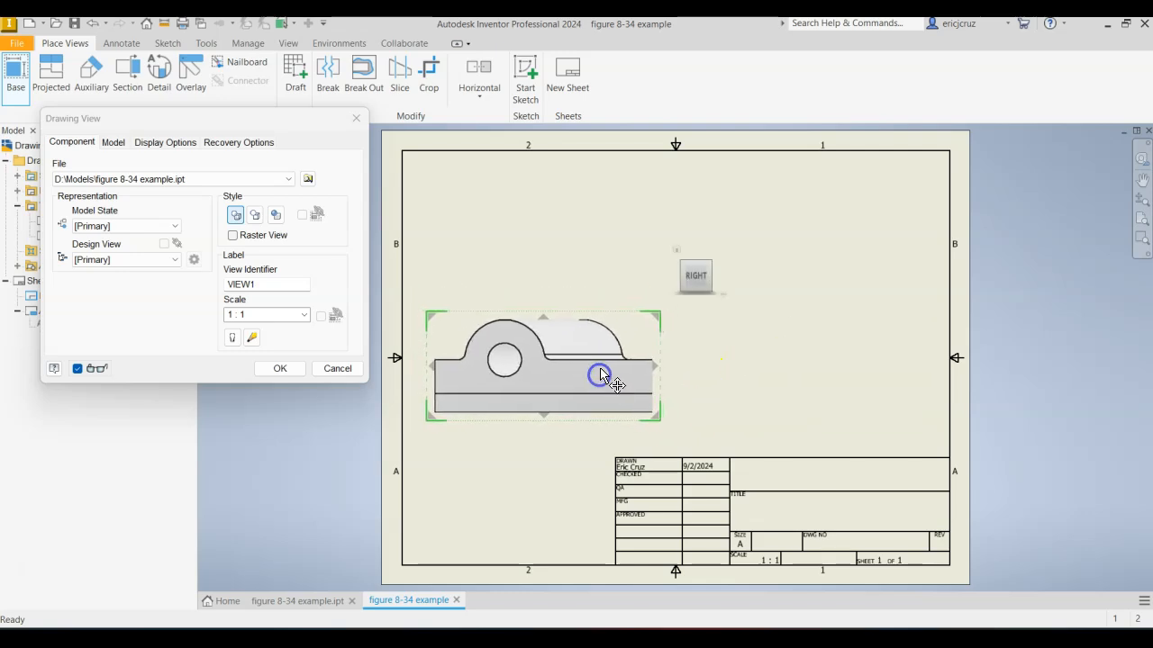
Project a top view above the base view, a side view to its right and an isometric view in the upper right area.
click(578, 247)
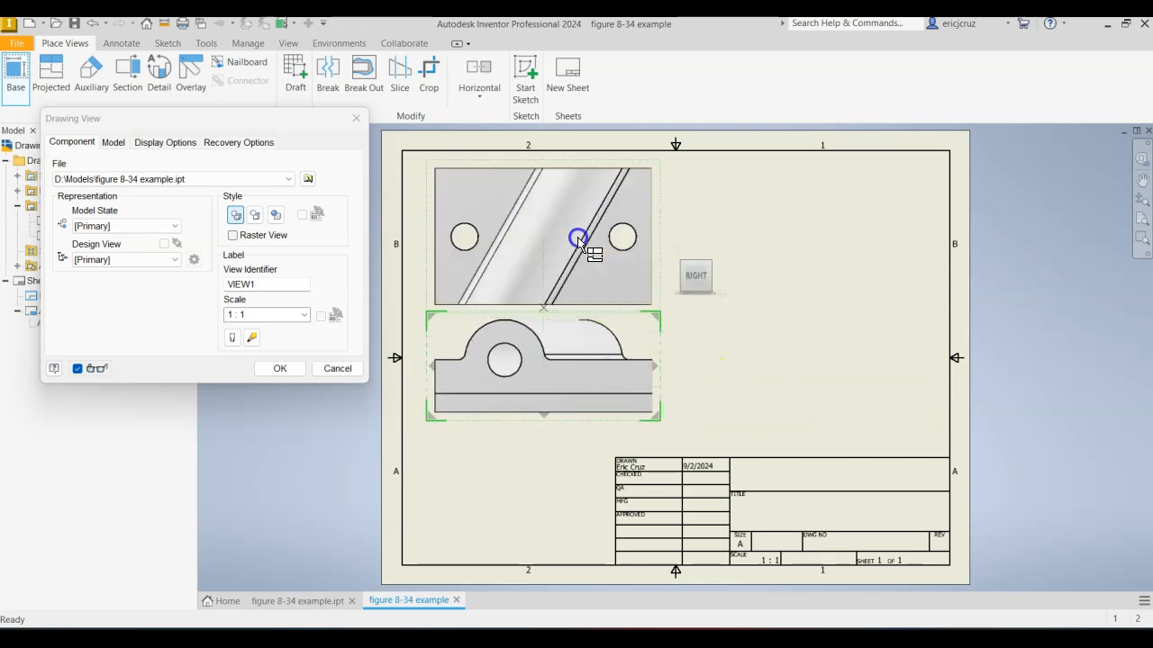
click(754, 387)
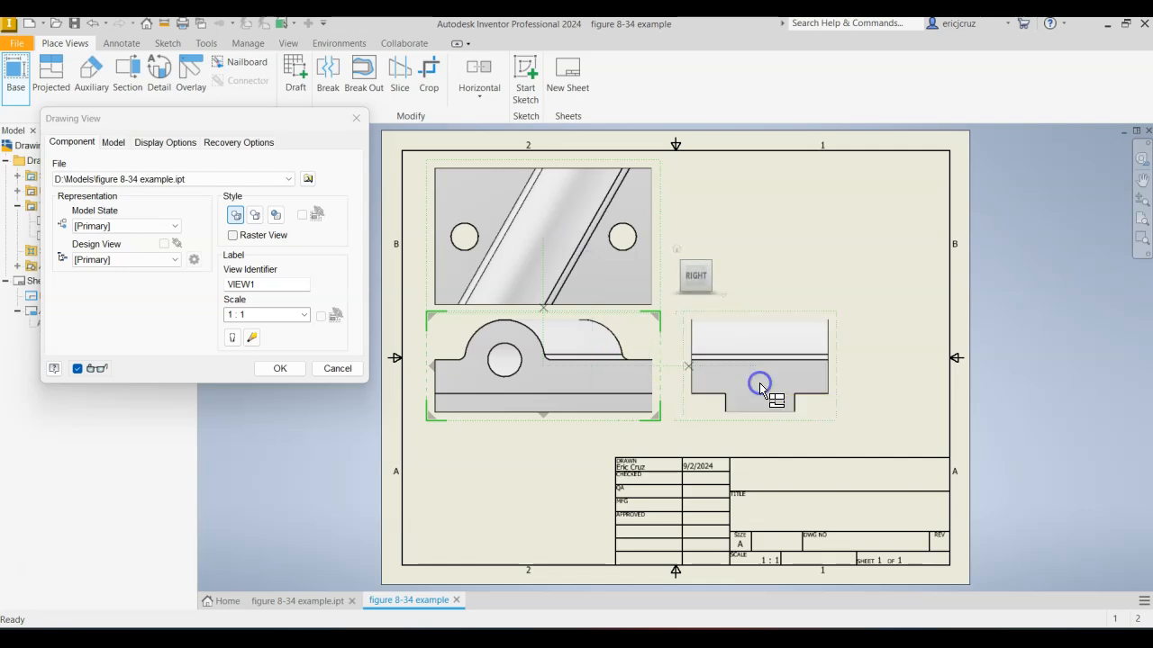
click(875, 216)
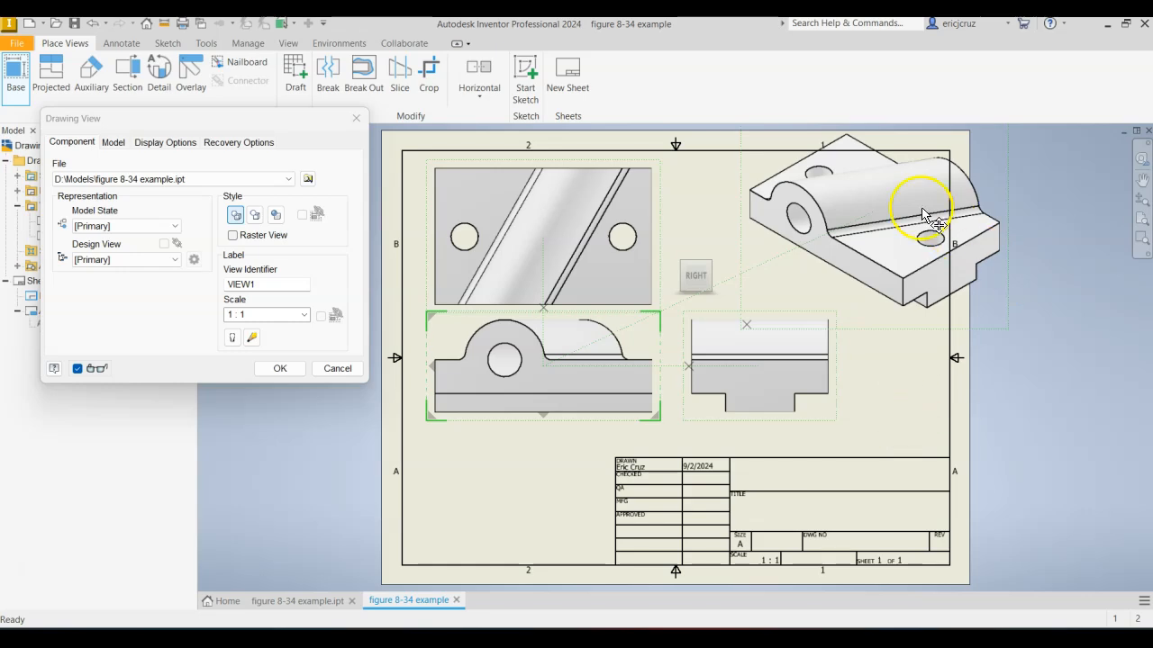
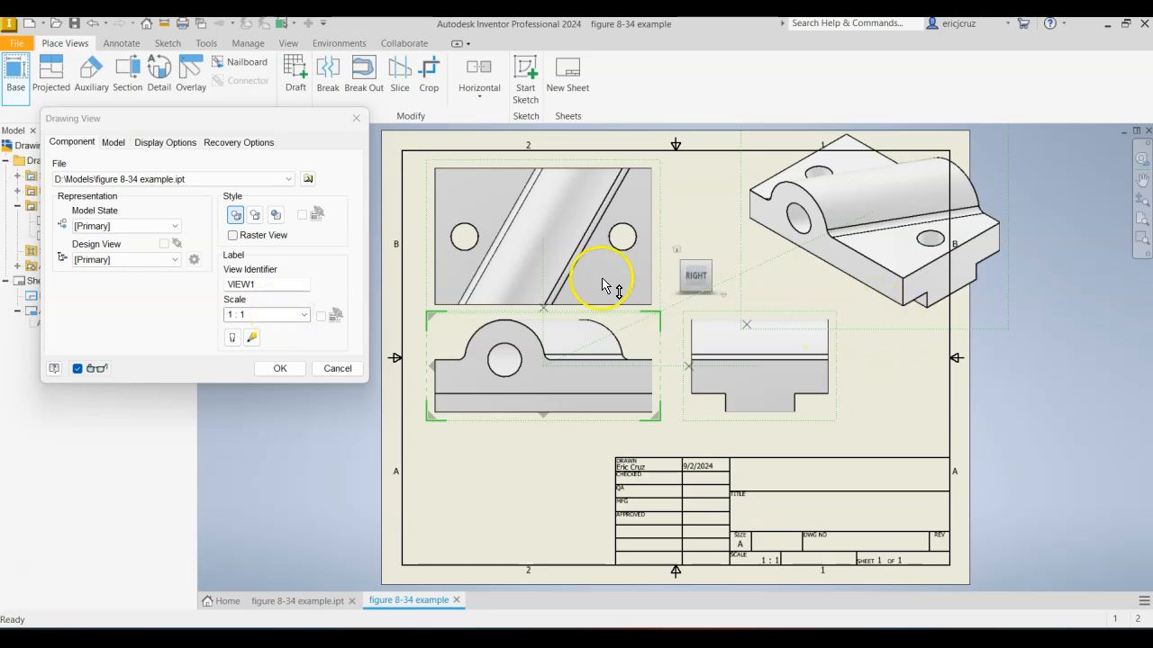
Set the scale of the base view and its projected views to 3/4 and create the views.
click(305, 315)
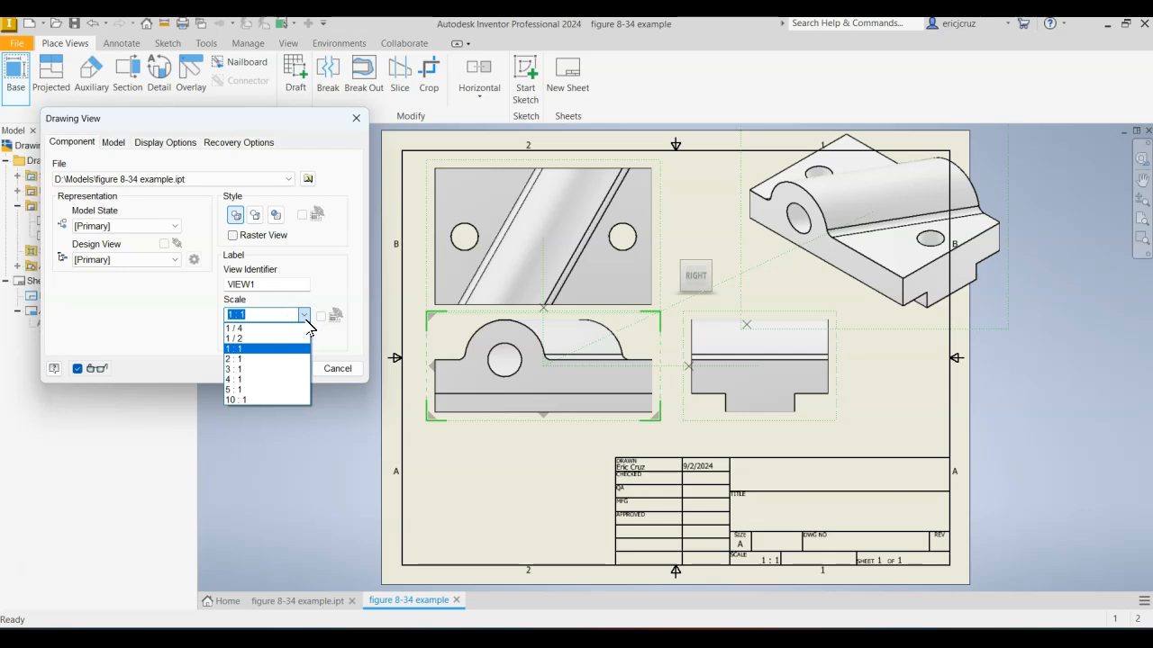
click(305, 315)
click(306, 317)
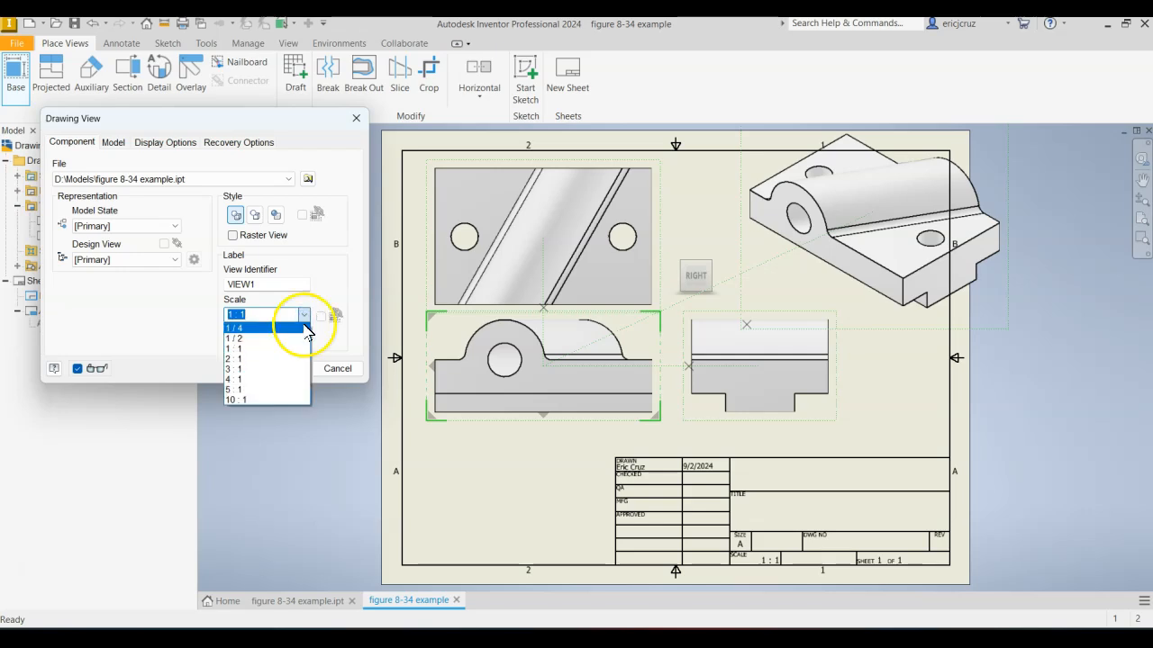
click(261, 315)
click(242, 313)
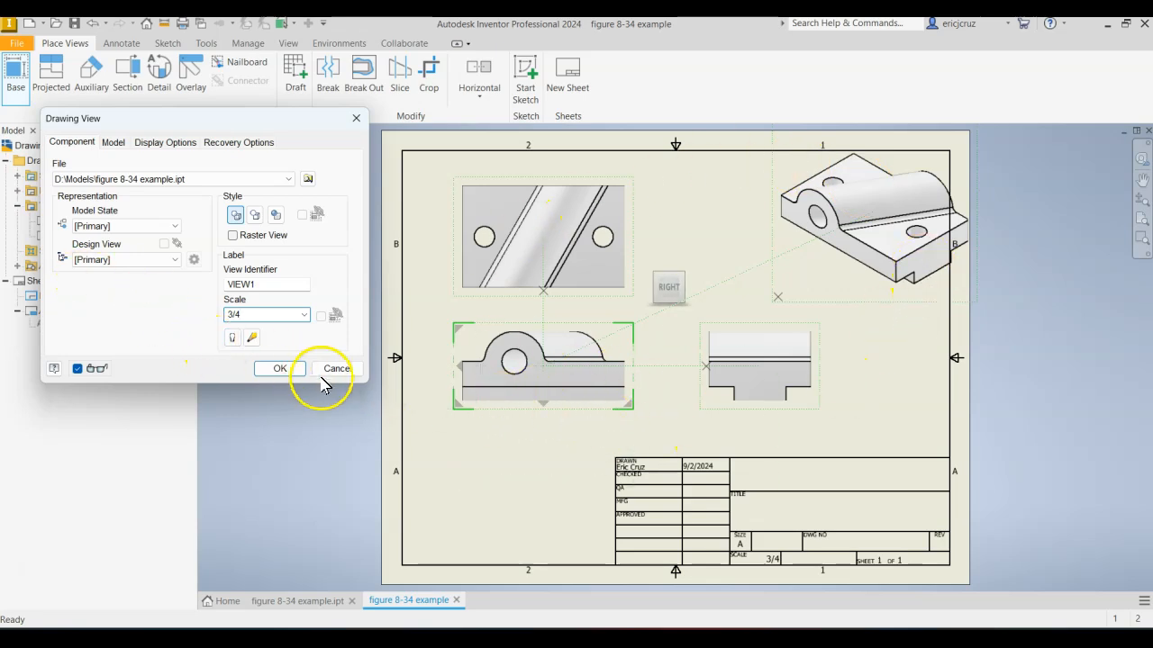
click(291, 369)
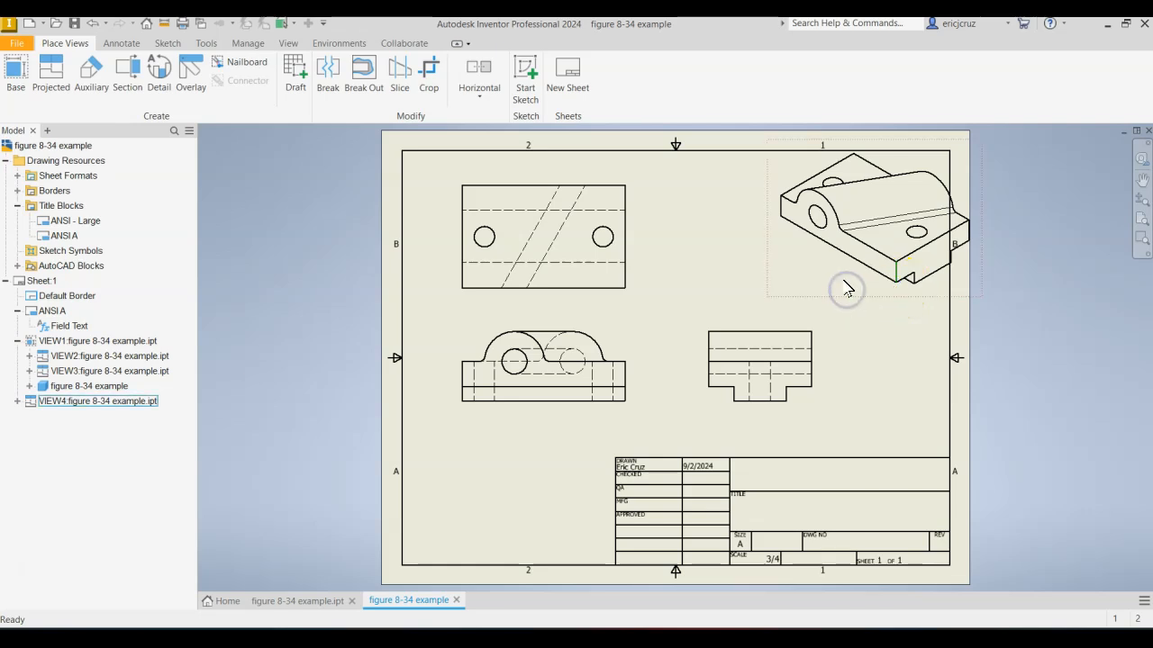
Reposition the isometric, base and side views so they sit inside the border with room between them.
drag(816, 288, 786, 290)
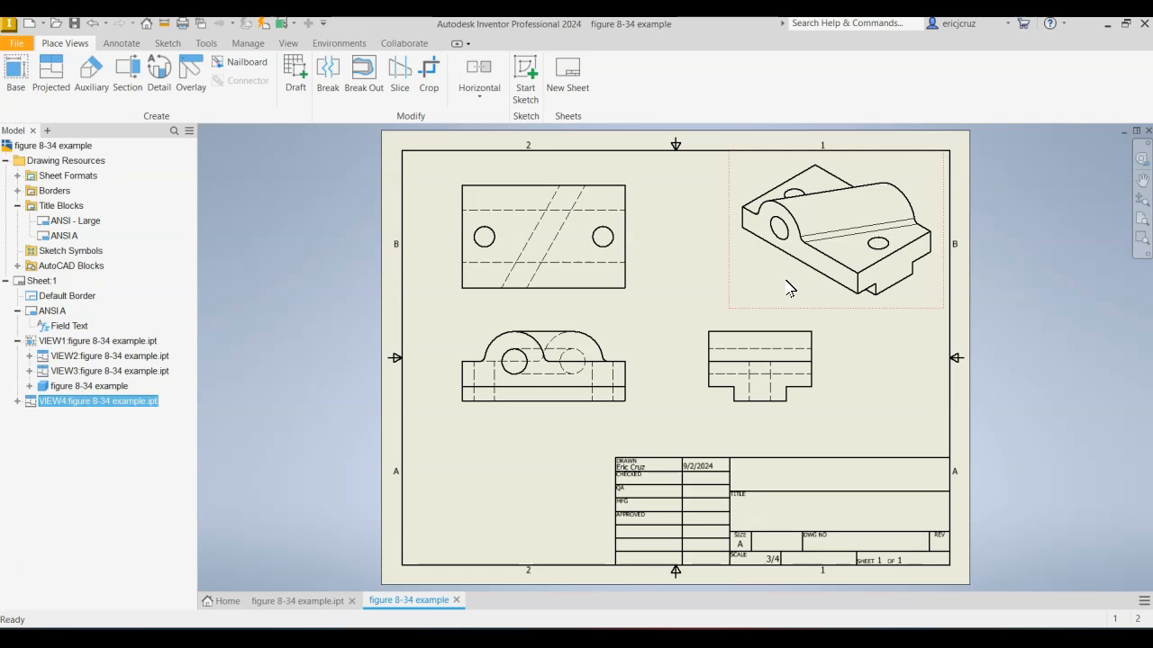
drag(635, 407, 627, 421)
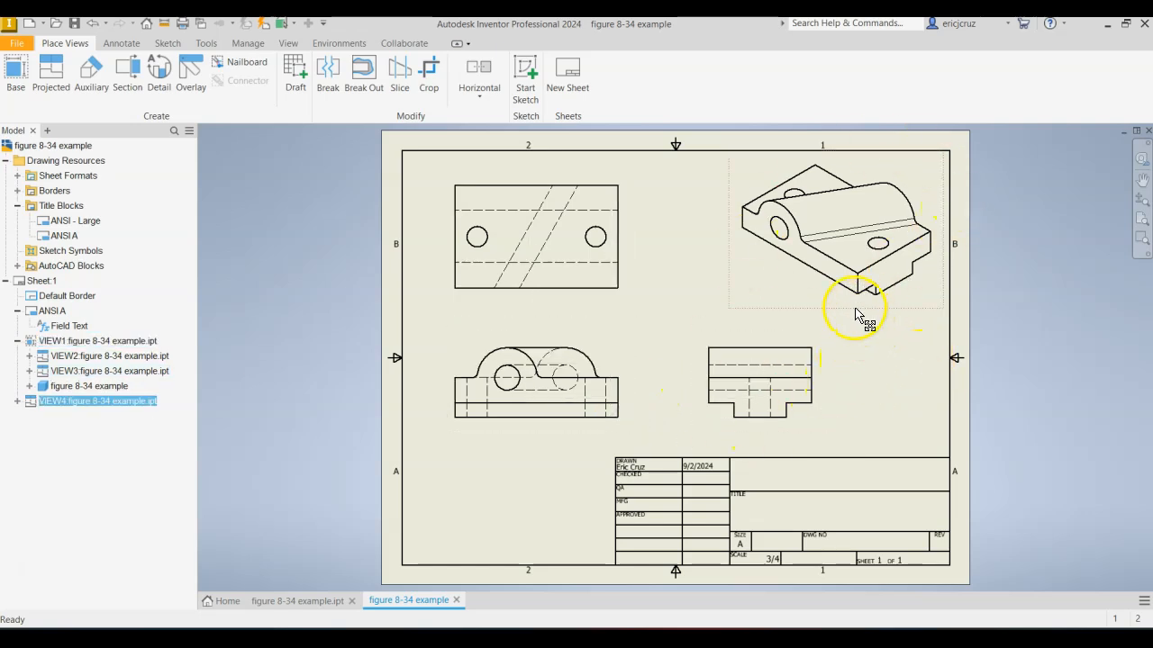
drag(865, 304, 856, 315)
drag(823, 391, 813, 406)
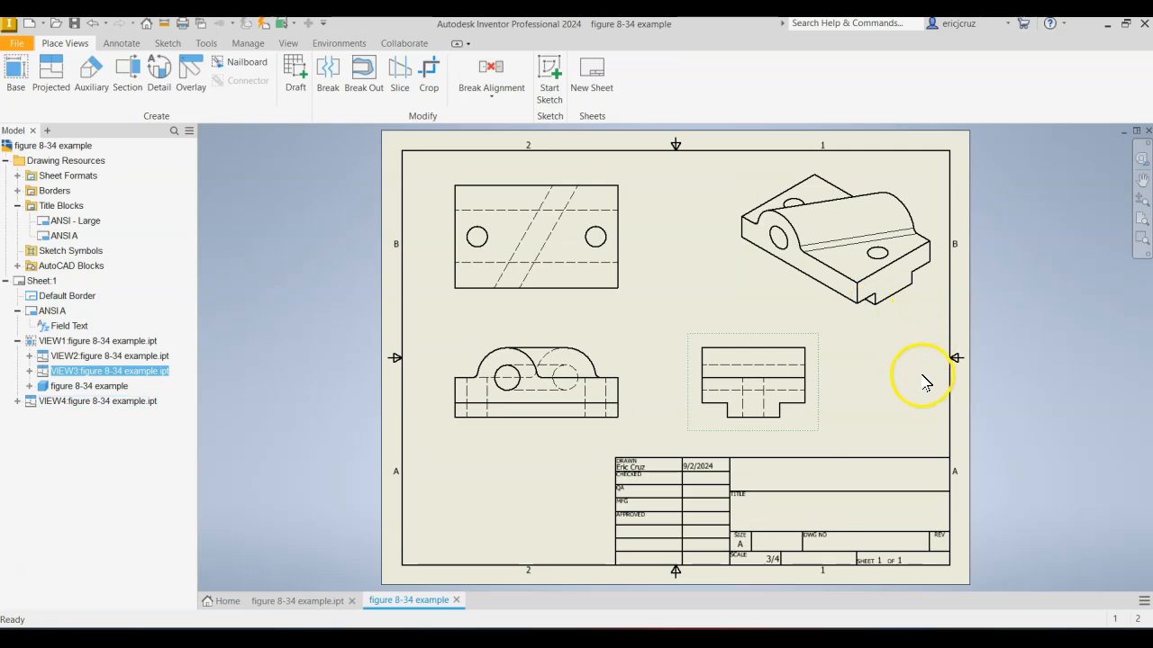
click(918, 377)
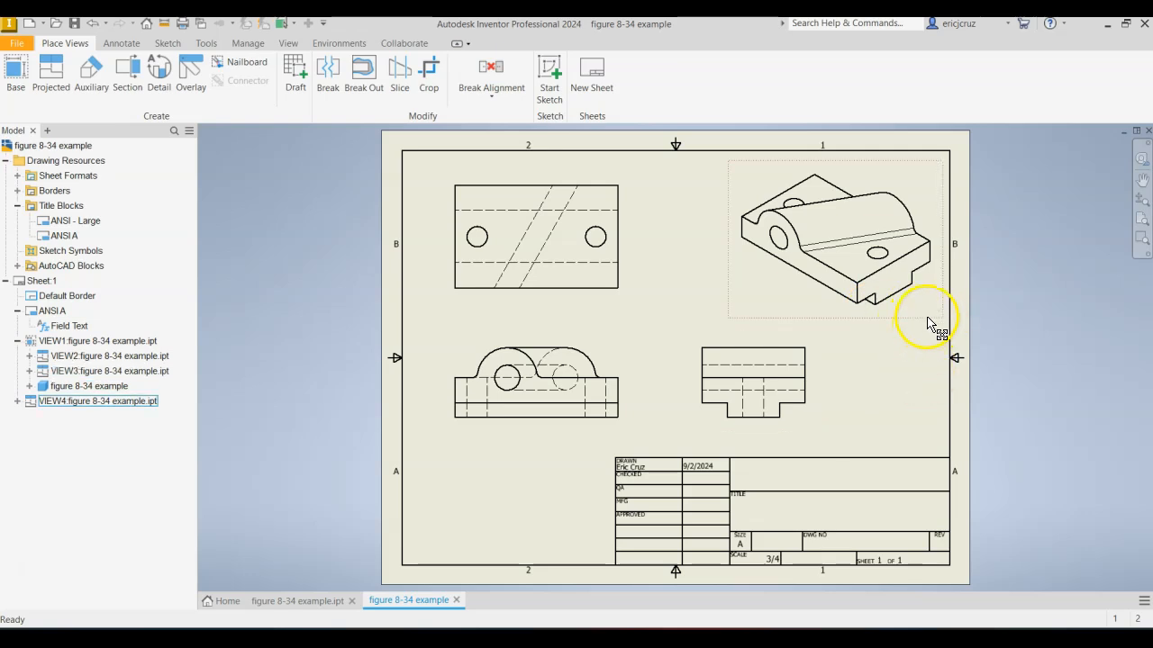
Reorient the isometric view to the upper corner between the part's Back and Left faces.
double_click(927, 319)
click(1002, 150)
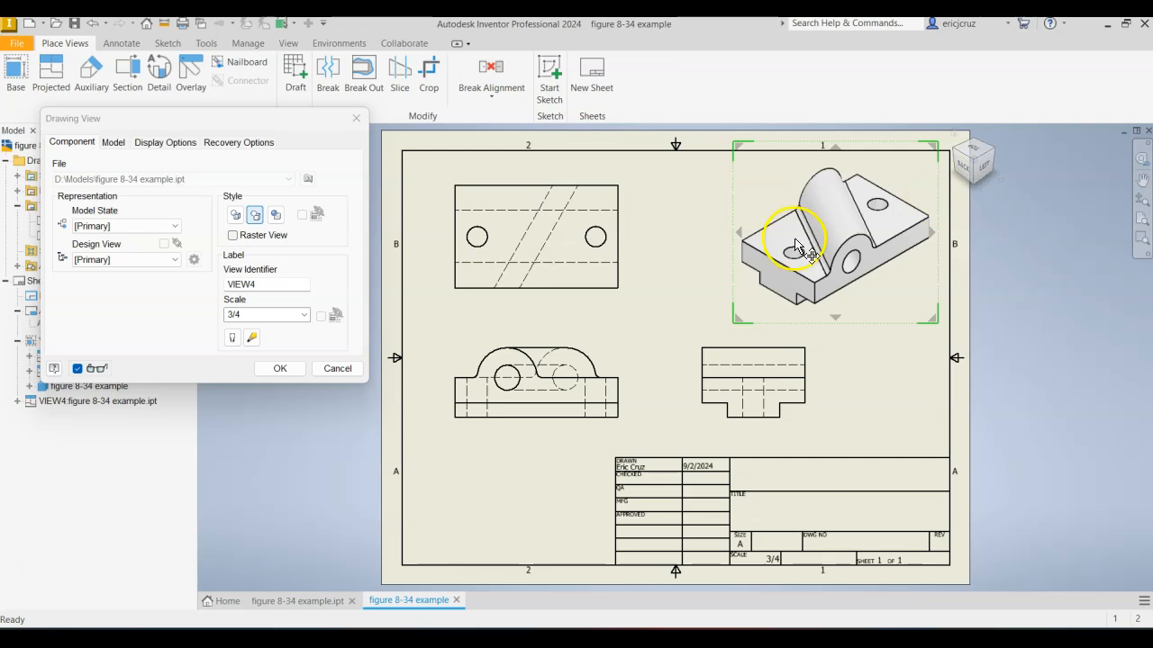
click(290, 369)
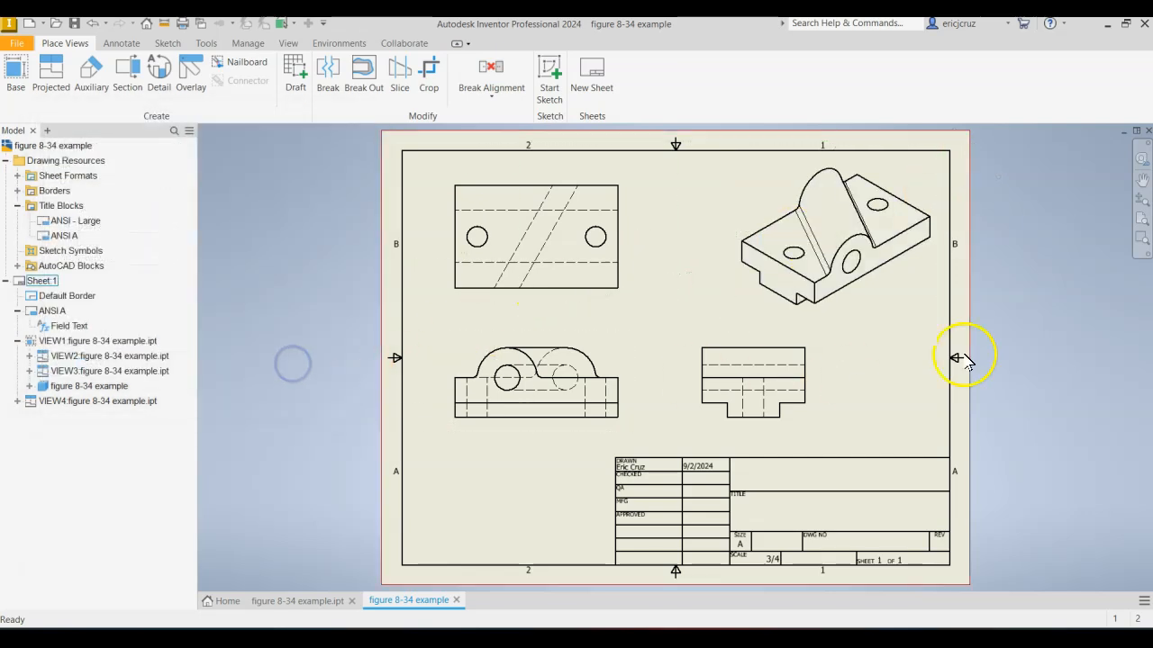
Apply the Shaded style to the isometric view, keeping its hidden lines removed.
double_click(888, 317)
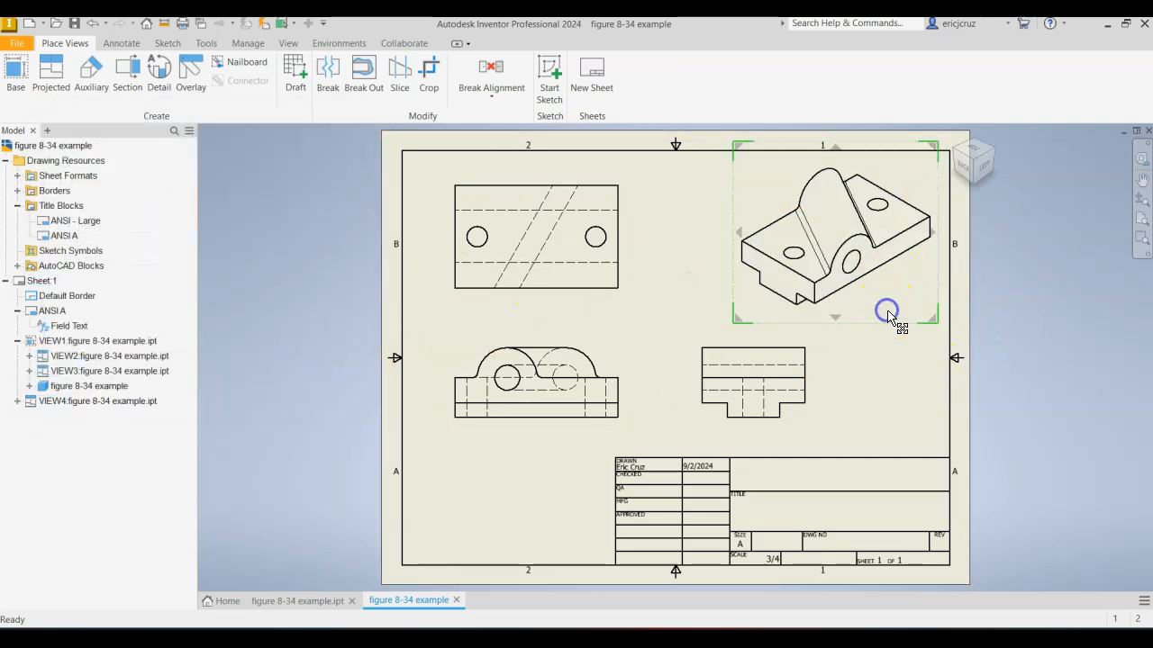
click(276, 215)
click(280, 369)
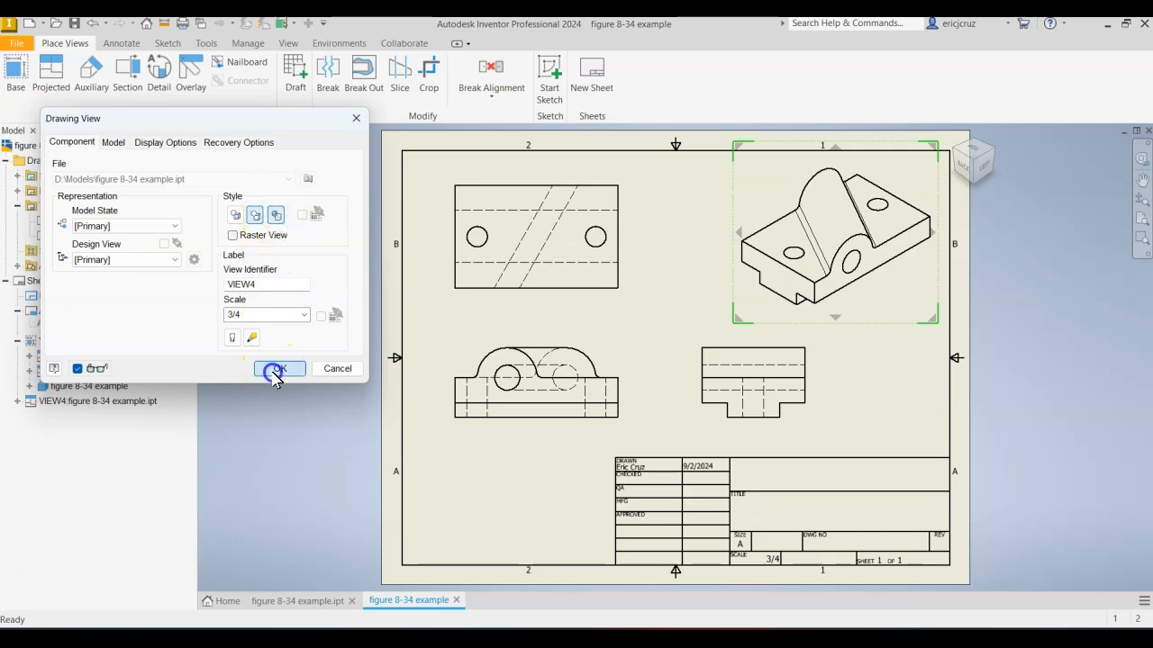
middle_drag(896, 361, 870, 355)
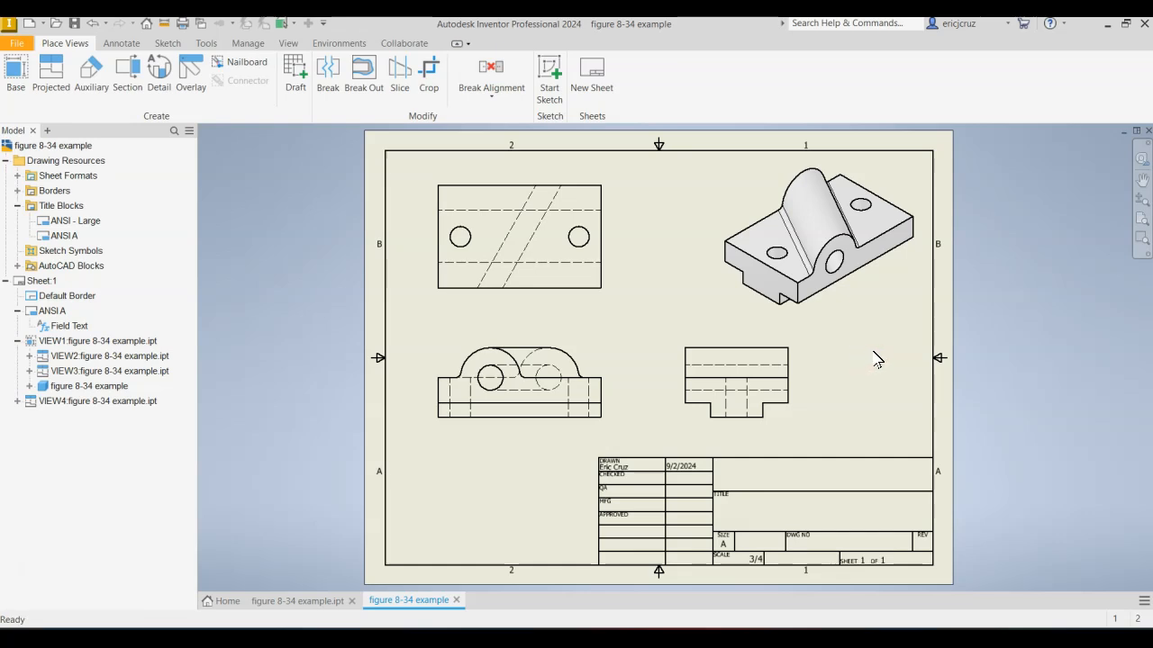
Change the drawing's active standard to Default Standard (ANSI-mm) in the document settings and apply it.
click(210, 44)
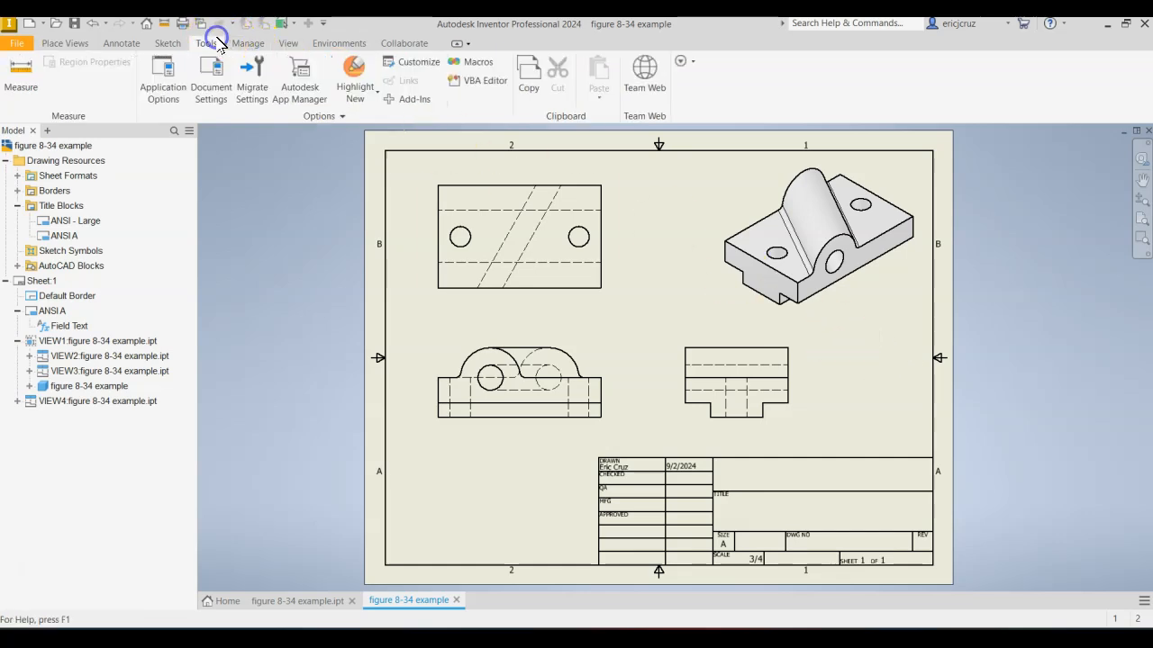
click(211, 74)
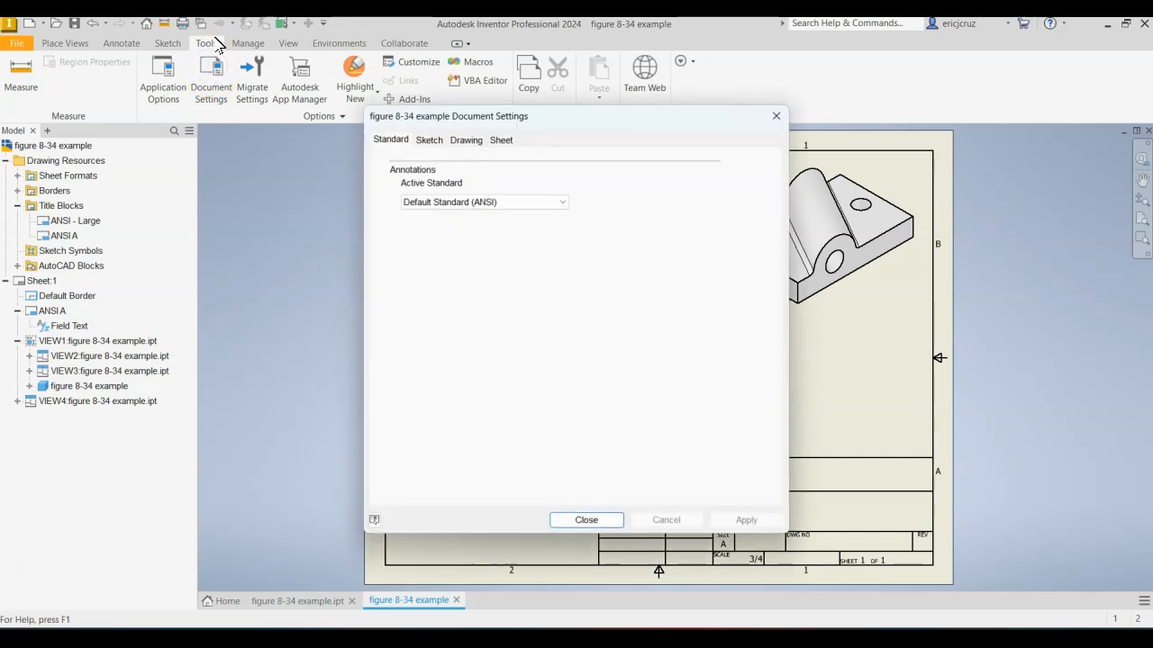
click(507, 199)
click(490, 211)
click(747, 519)
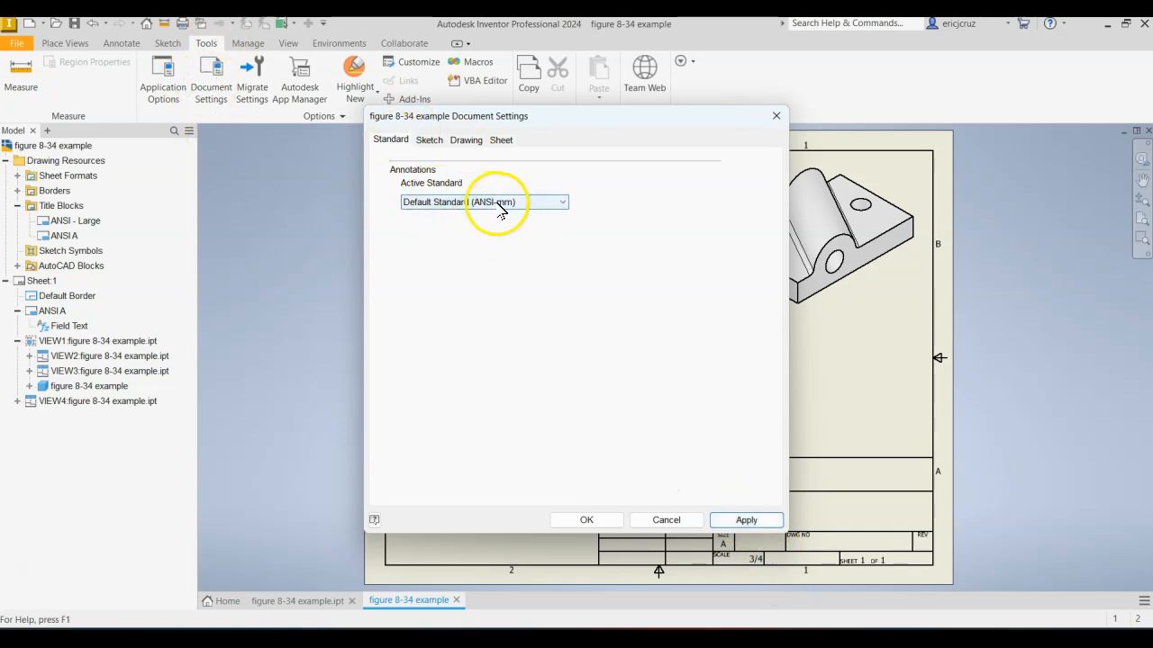
click(747, 520)
click(586, 520)
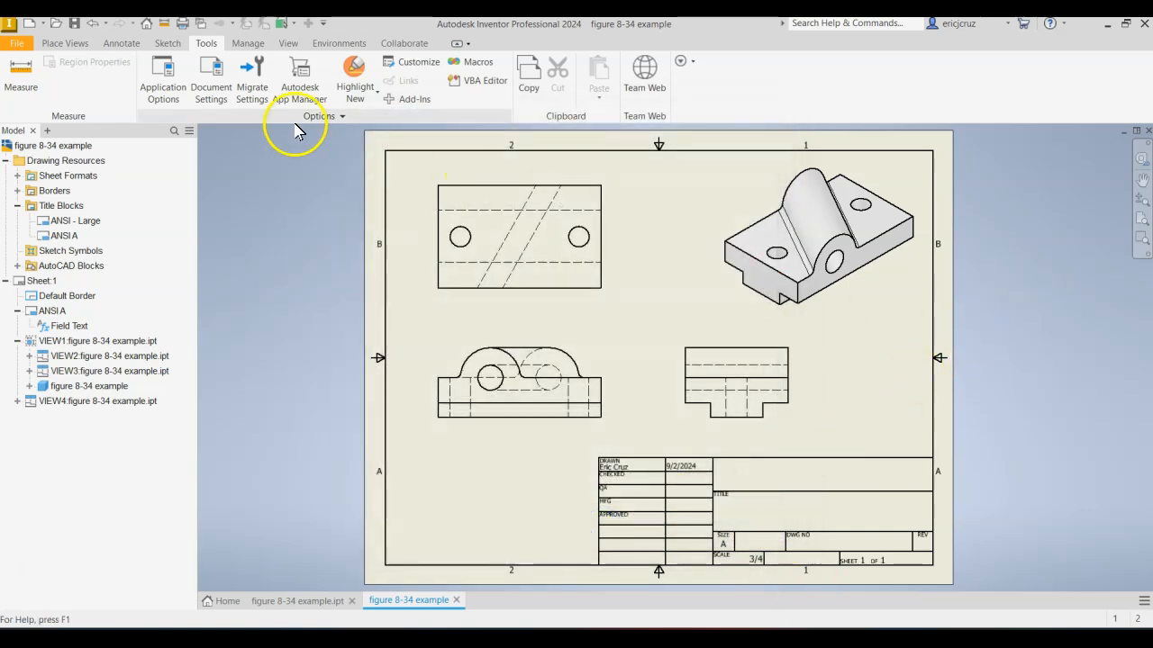
Dimension the overall length of the base view, placing the dimension below the part.
click(117, 43)
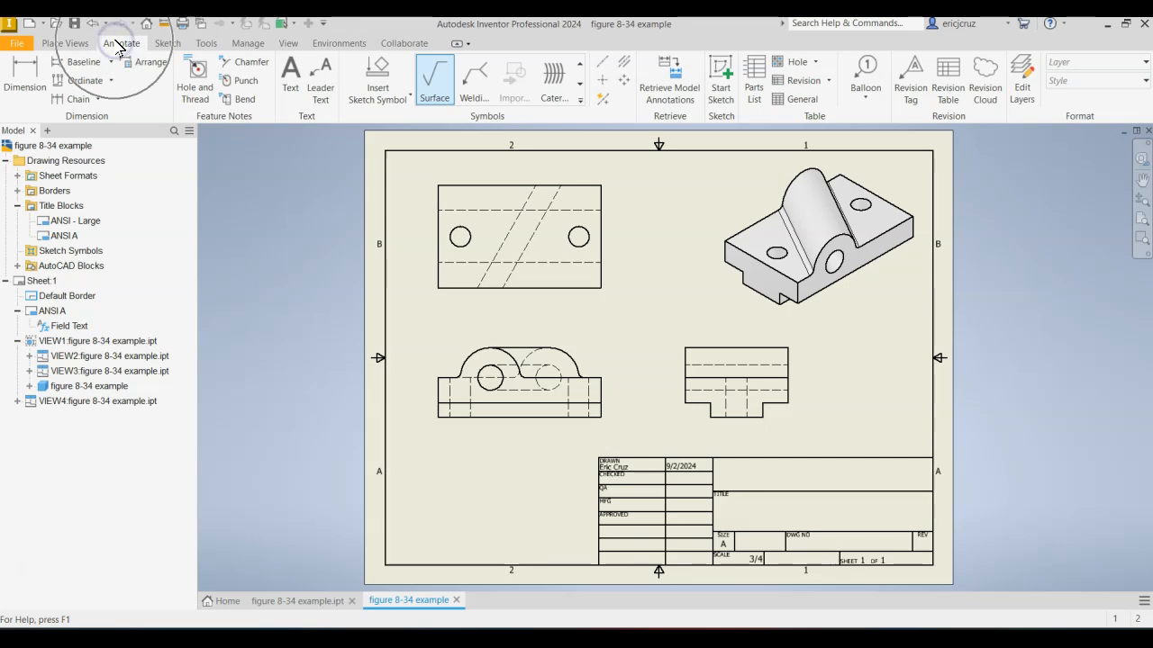
click(34, 88)
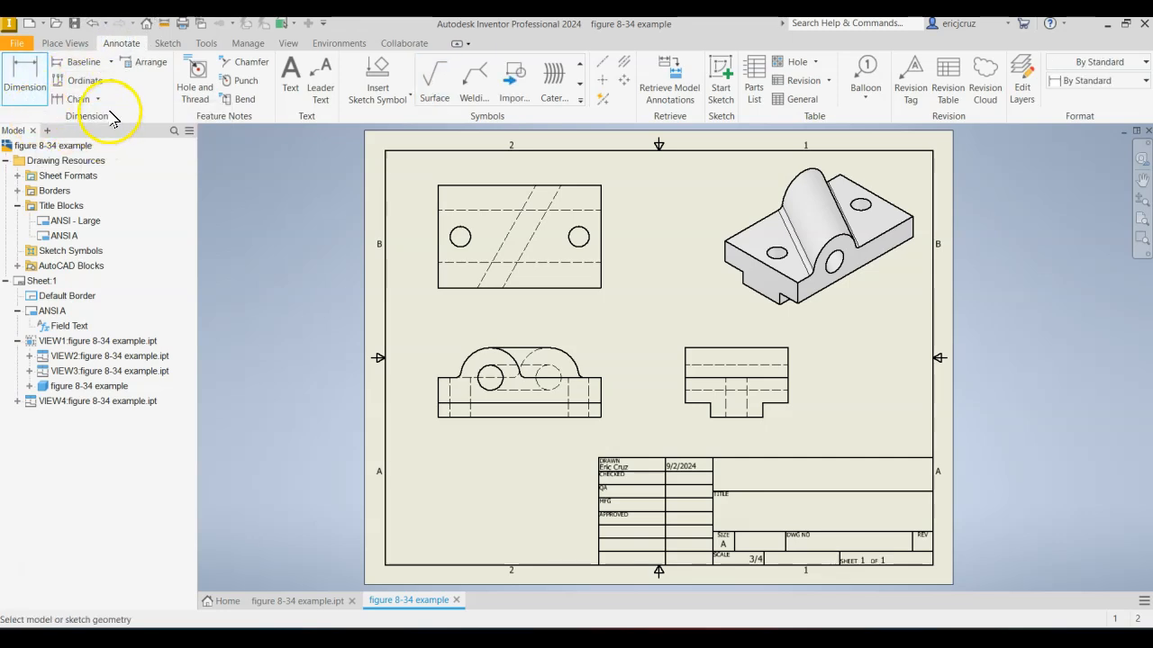
scroll(518, 441, up, 5)
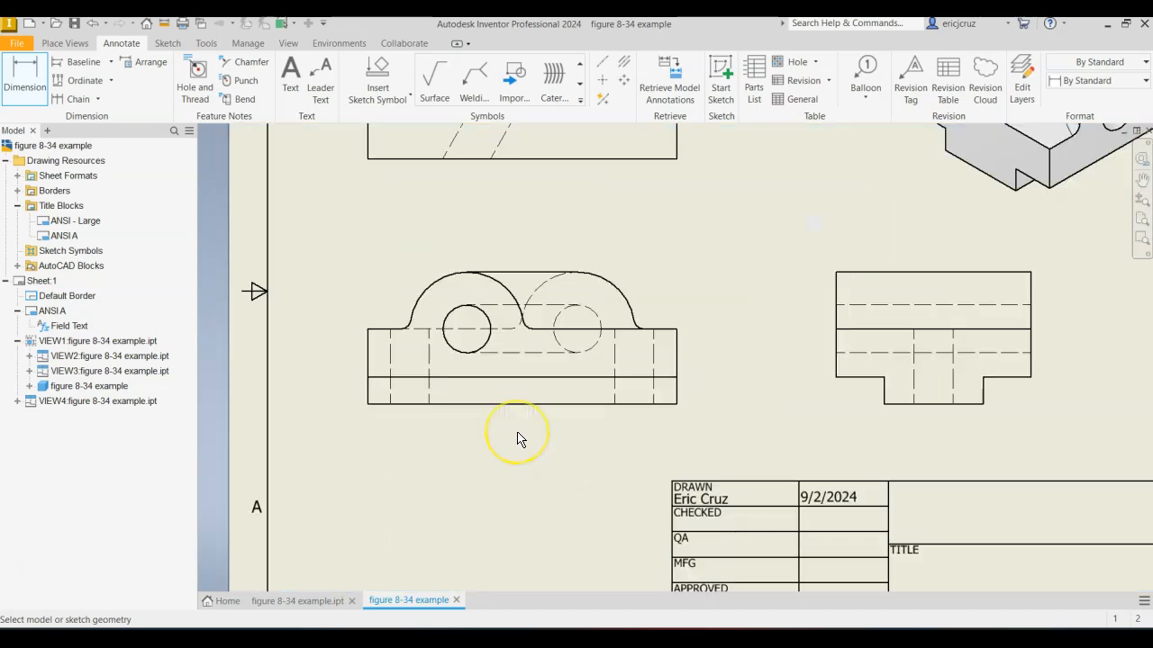
click(234, 379)
click(817, 378)
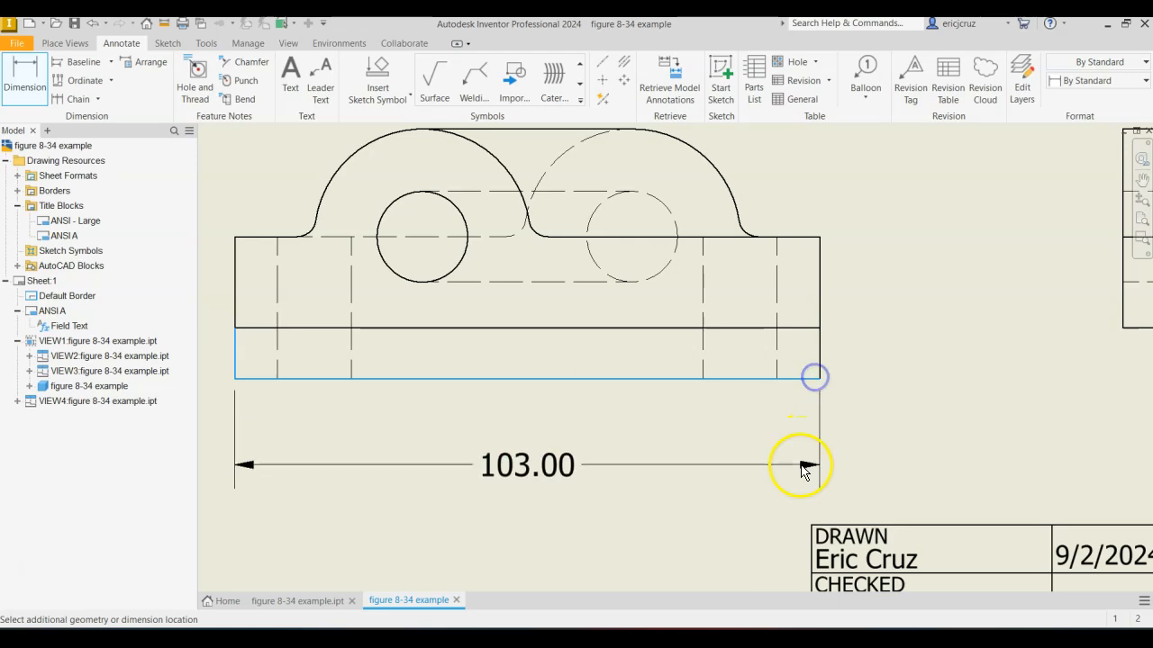
click(785, 479)
Dimension the horizontal distance from the part's left end to the solid-line hole's center, above the overall length dimension.
middle_drag(921, 411, 953, 373)
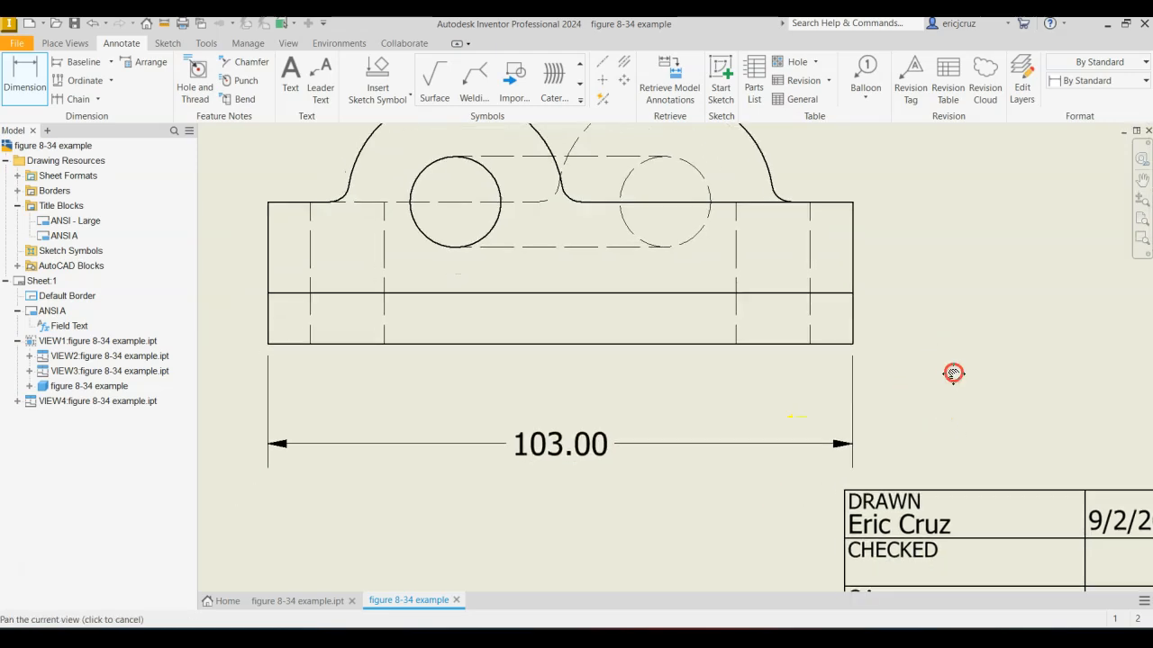
click(496, 230)
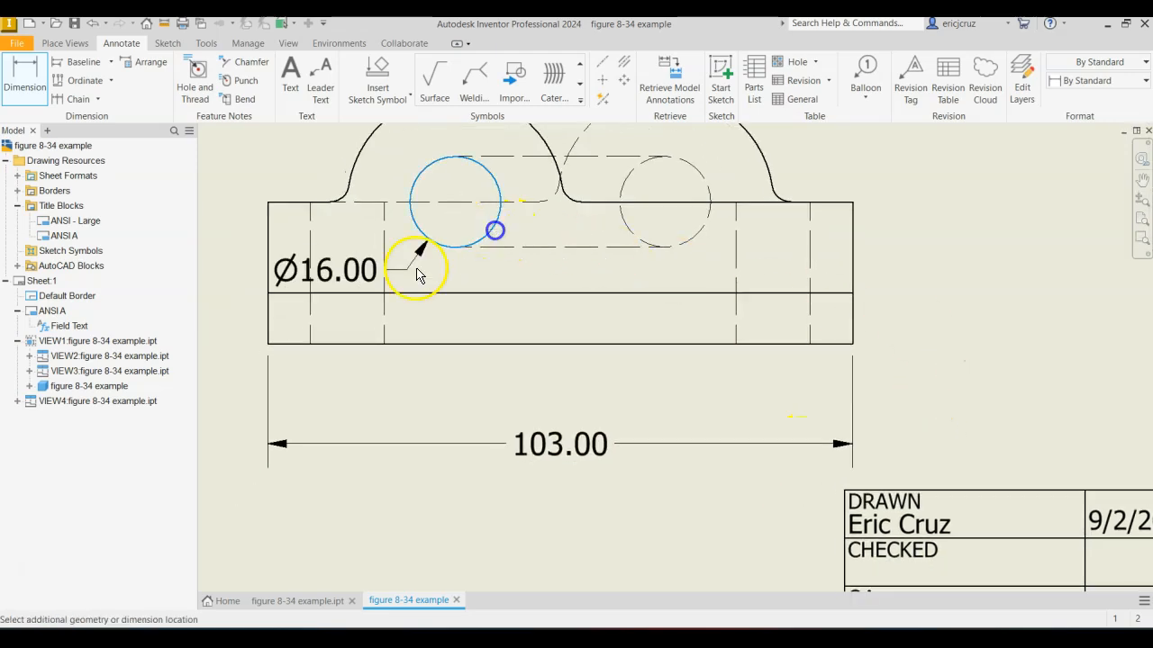
click(267, 344)
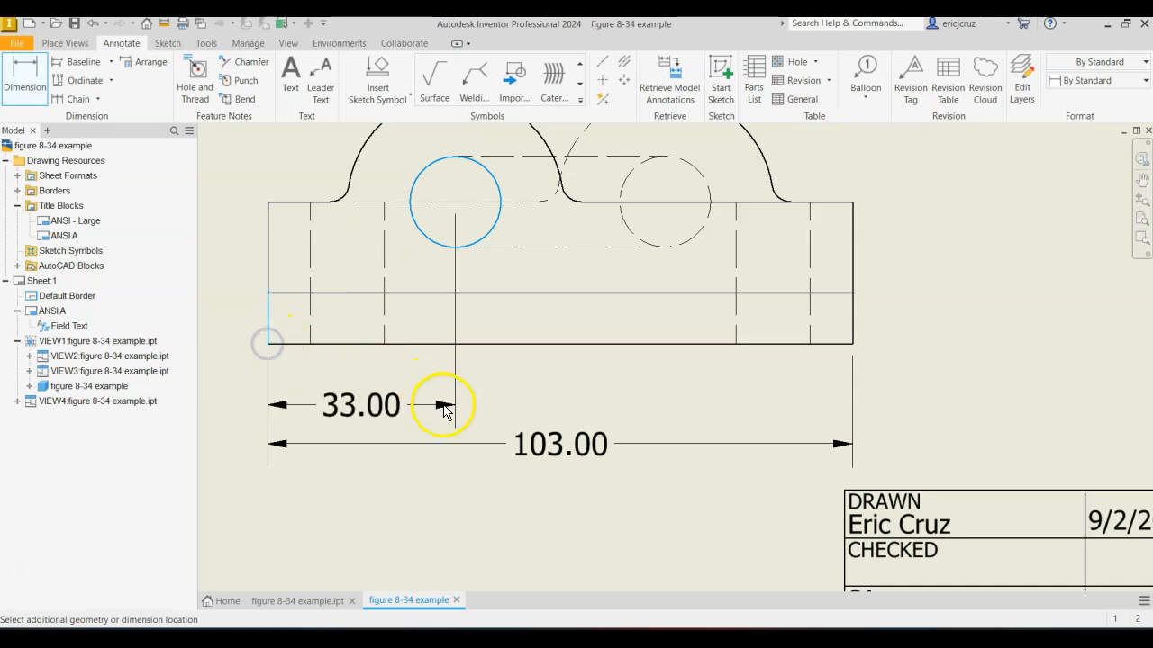
click(442, 397)
Dimension the solid-line hole's diameter and the radius of the arc around it, placing both above the base view.
middle_drag(730, 405, 766, 532)
click(466, 289)
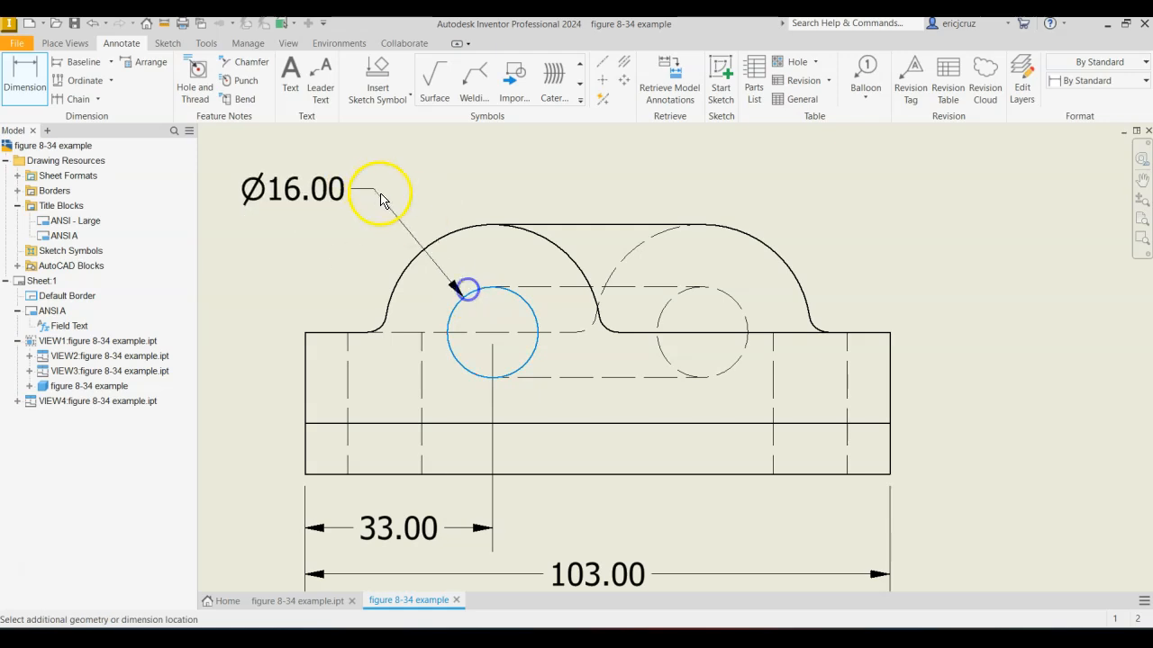
click(383, 180)
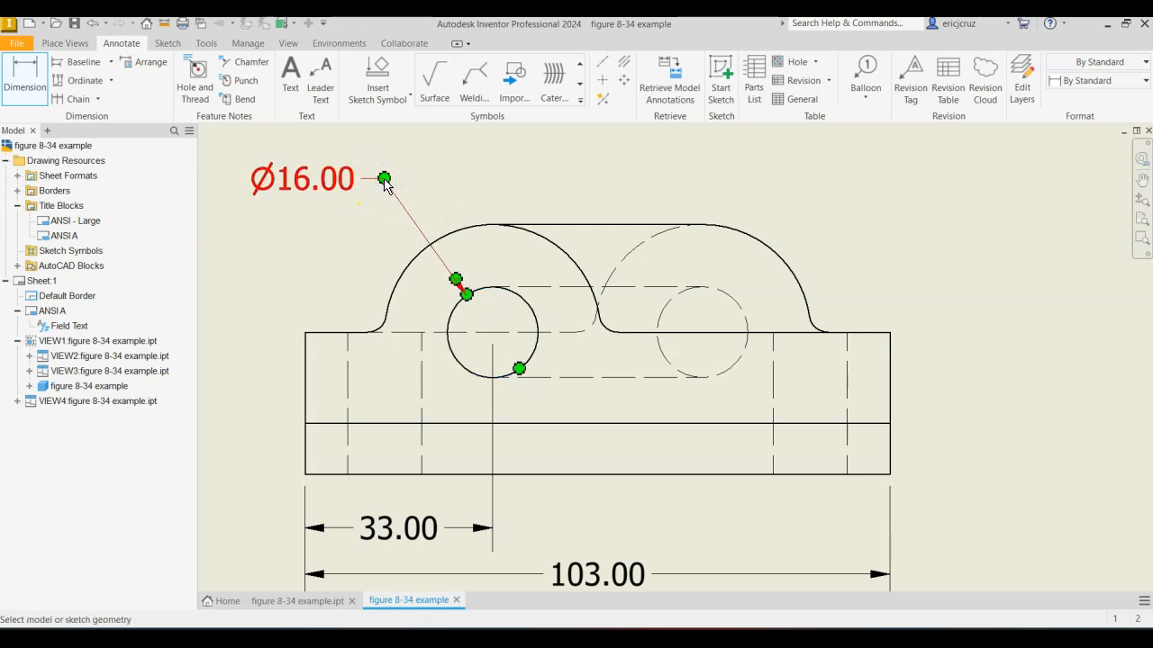
click(579, 259)
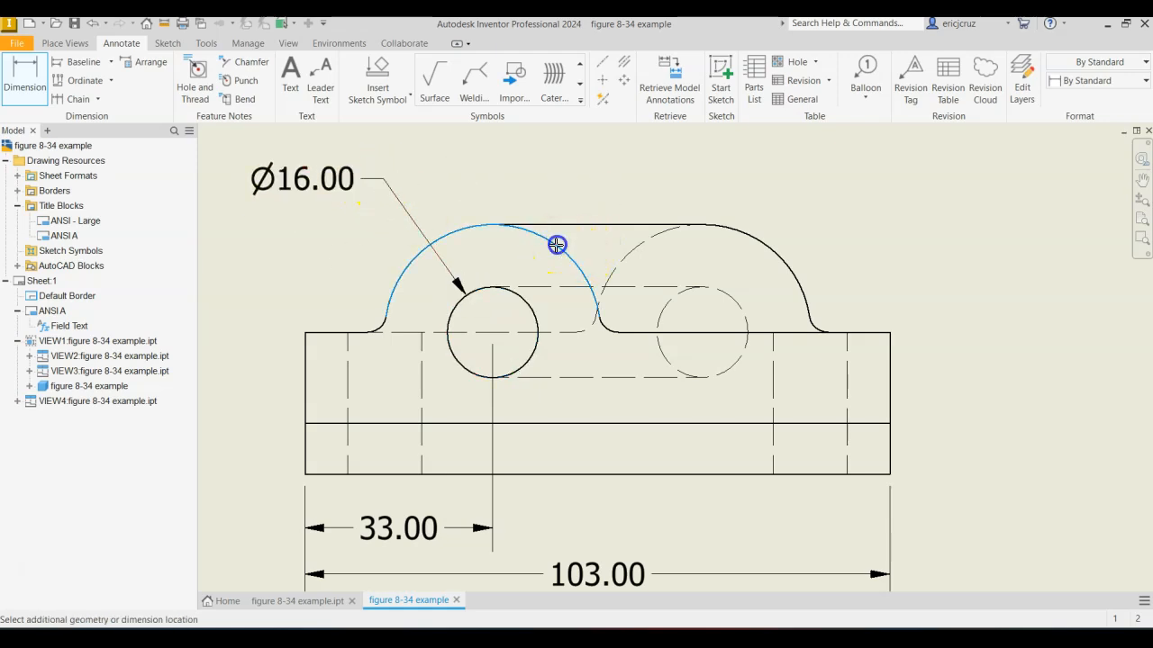
click(630, 184)
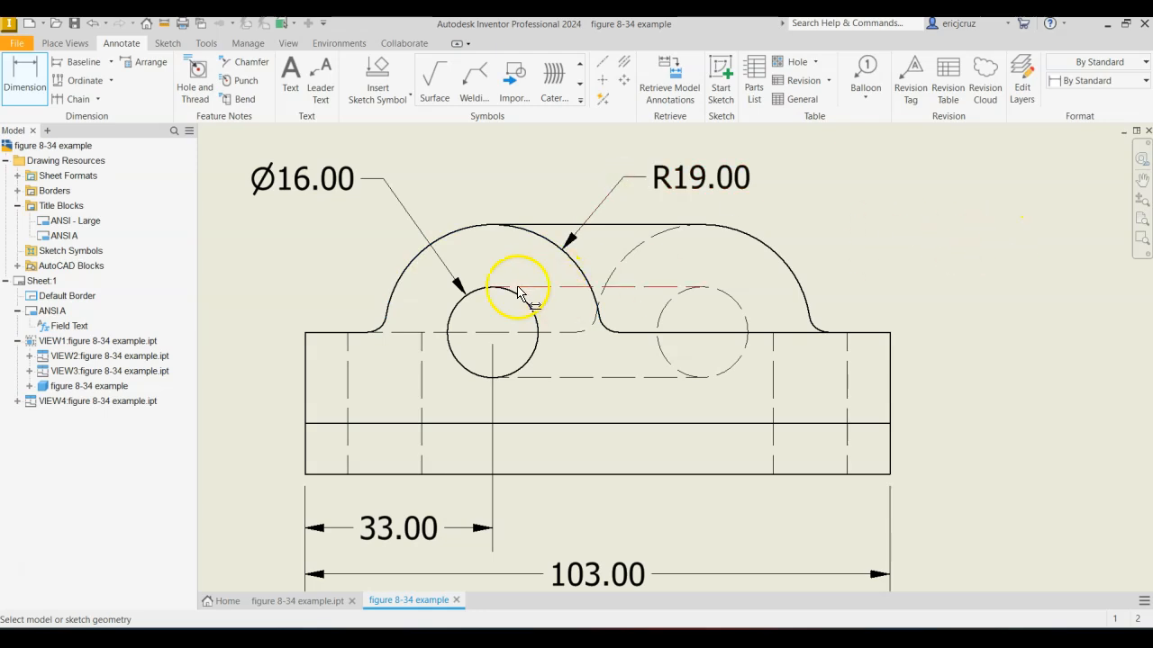
click(262, 191)
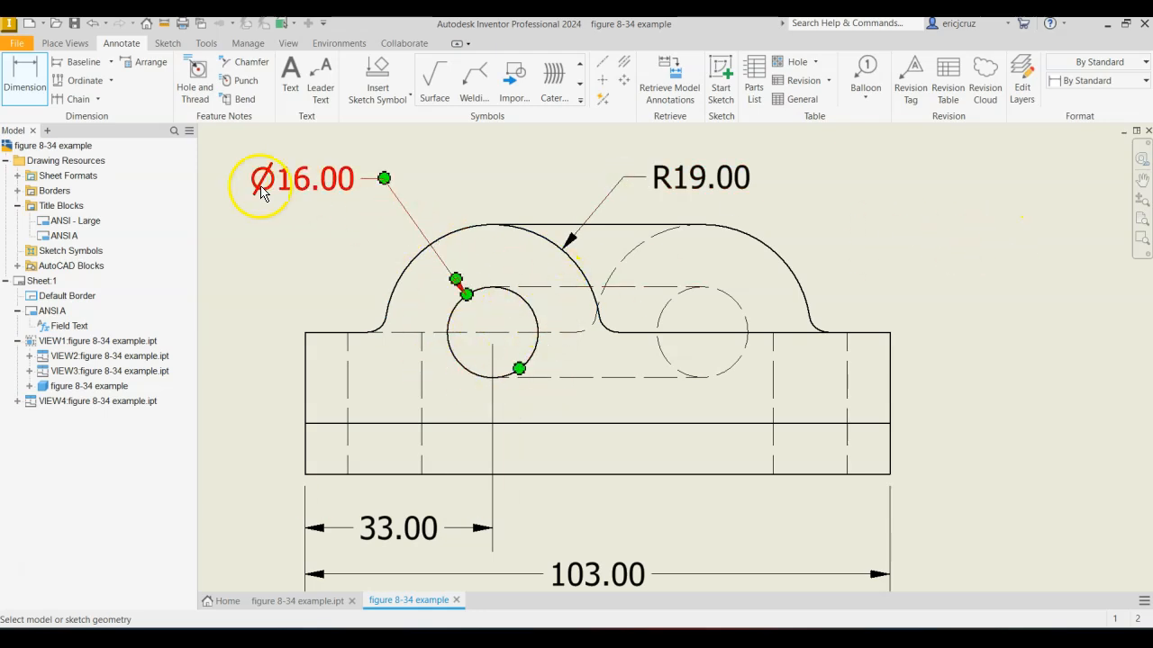
click(385, 216)
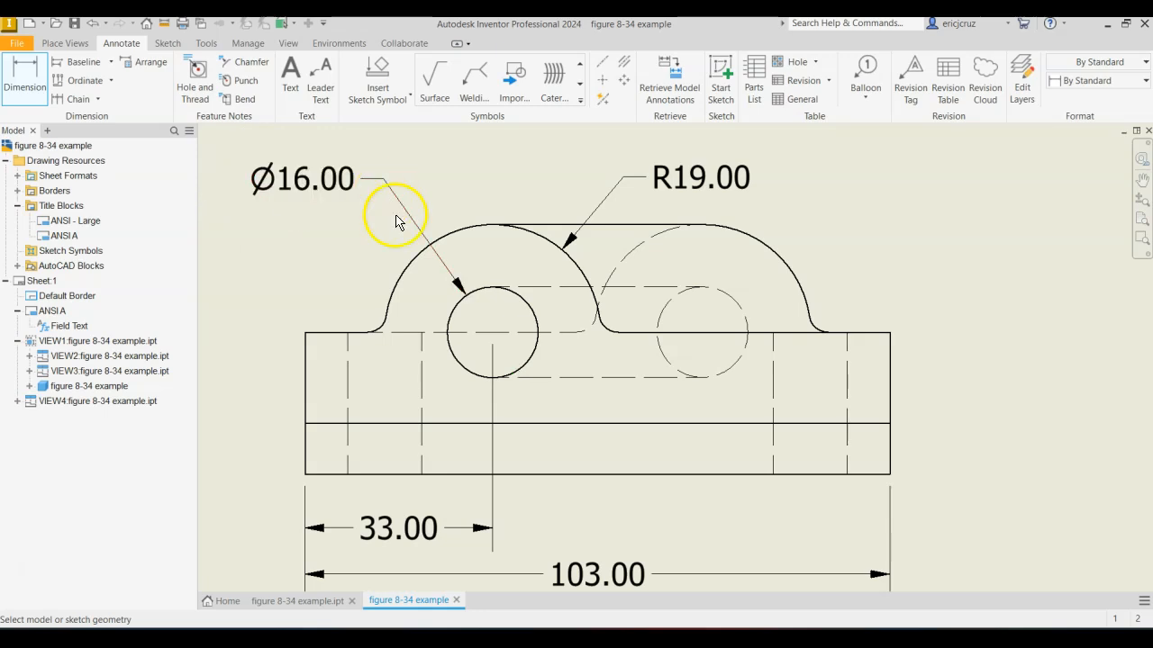
click(677, 185)
click(855, 217)
Add center marks to the base view's rounded arcs and to the solid and hidden hole circles.
mouse_move(1003, 258)
middle_down()
mouse_move(957, 250)
mouse_move(939, 211)
mouse_move(774, 262)
mouse_move(774, 273)
middle_up()
scroll(939, 239, down, 2)
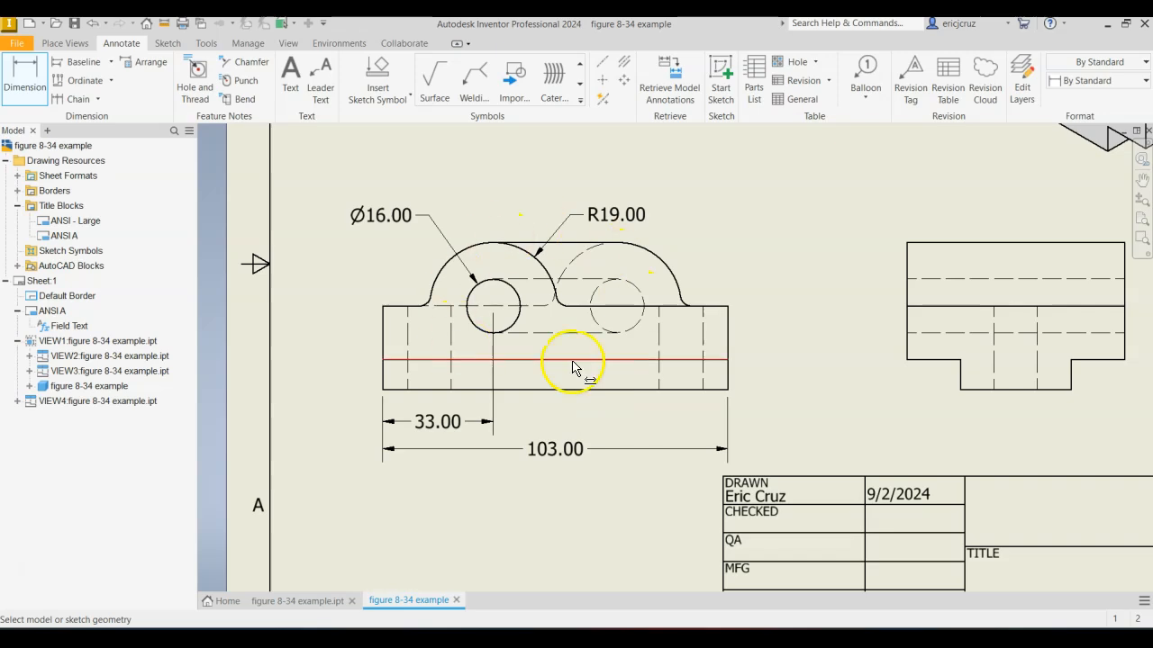
middle_drag(791, 293, 709, 298)
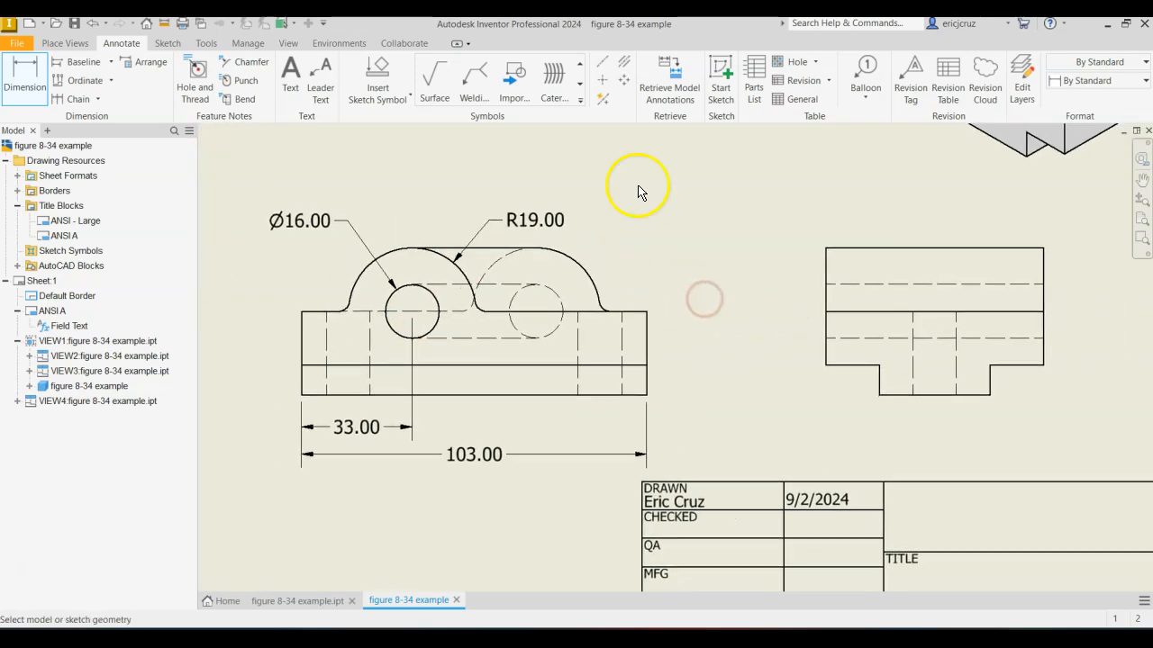
click(603, 81)
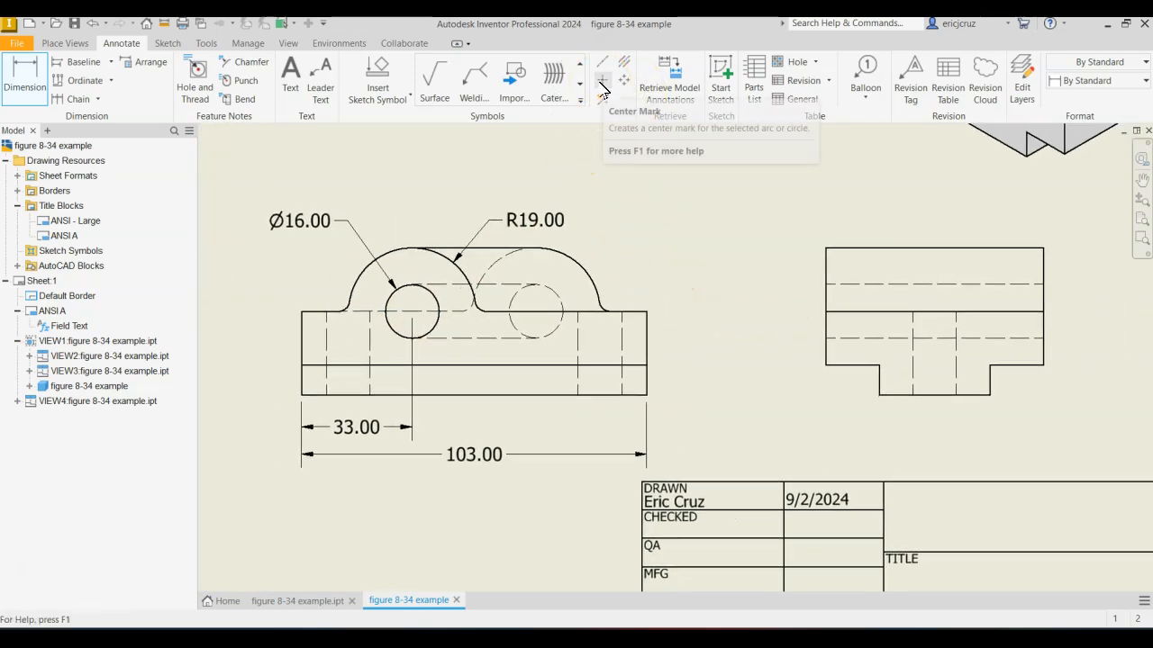
click(405, 252)
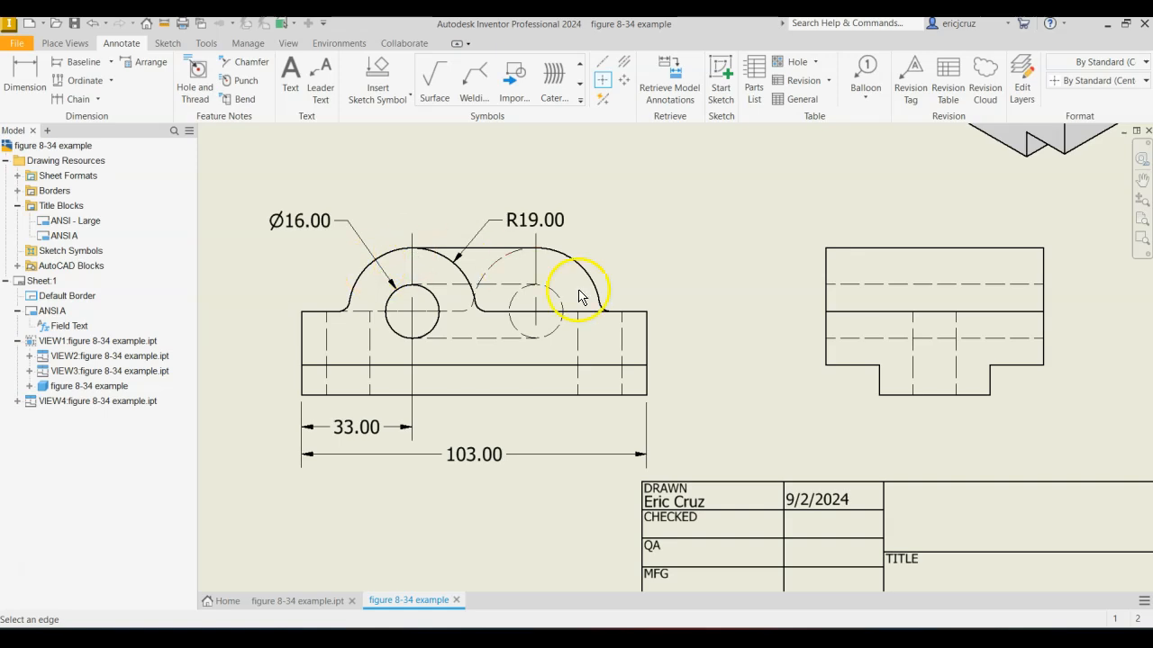
click(427, 328)
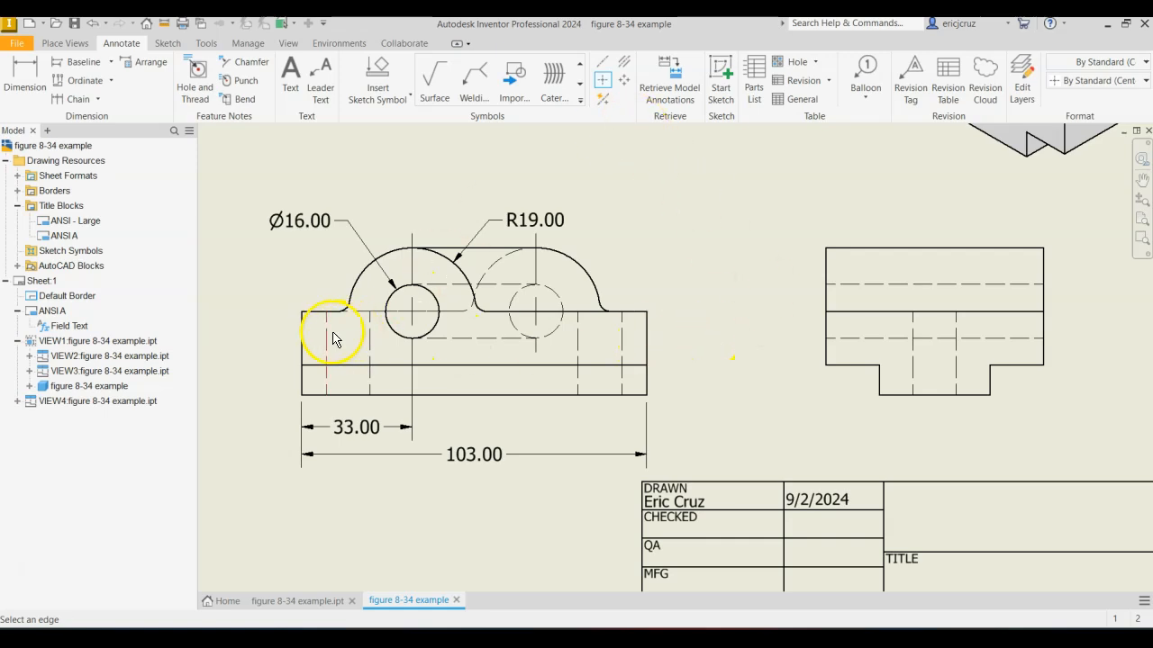
Add bisecting centerlines between the hidden edges of both vertical holes in the base view.
click(626, 65)
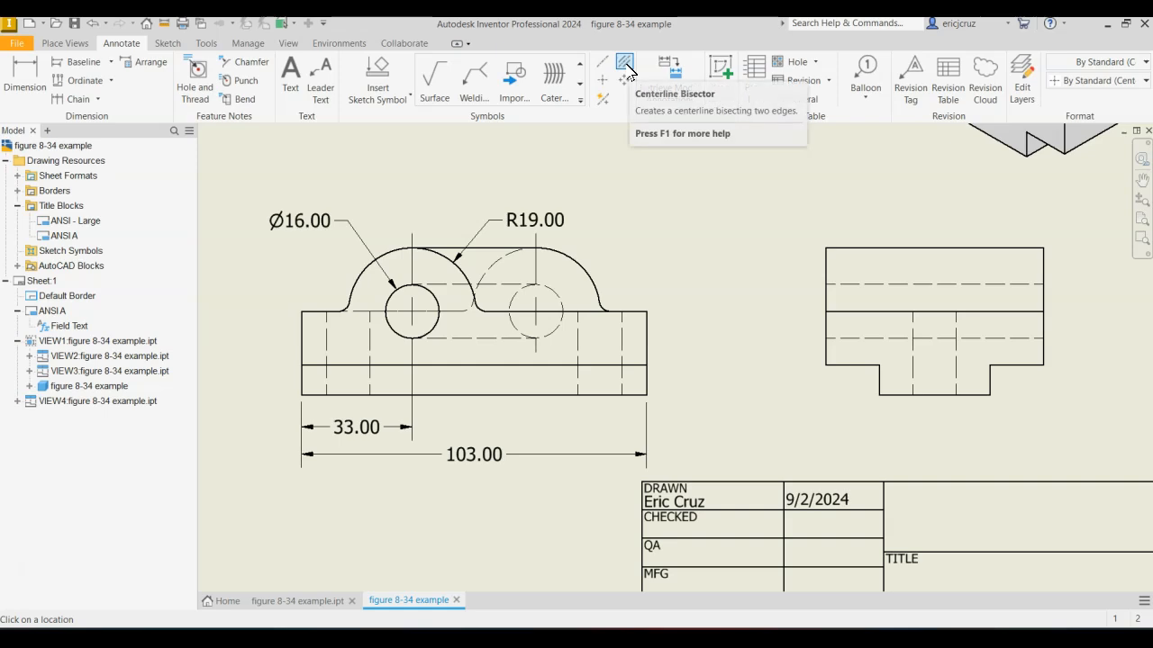
click(580, 338)
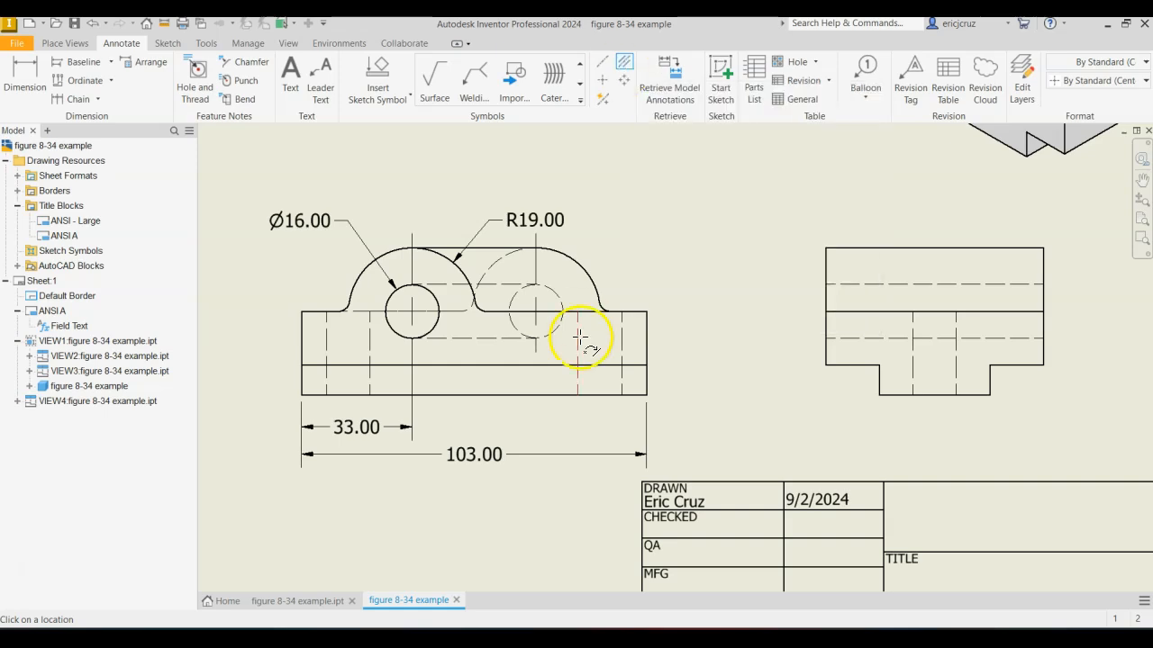
click(620, 336)
click(327, 351)
click(370, 351)
click(336, 283)
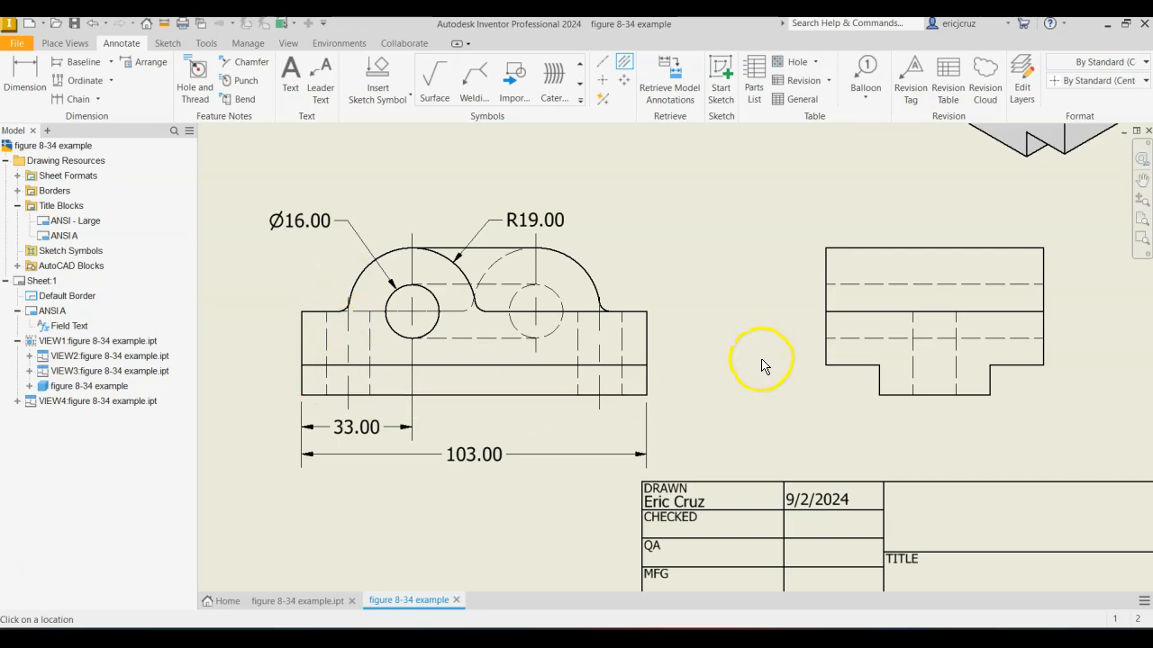
Dimension the side view's height from its bottom edge up to the horizontal solid line, placing it left of the view.
click(25, 83)
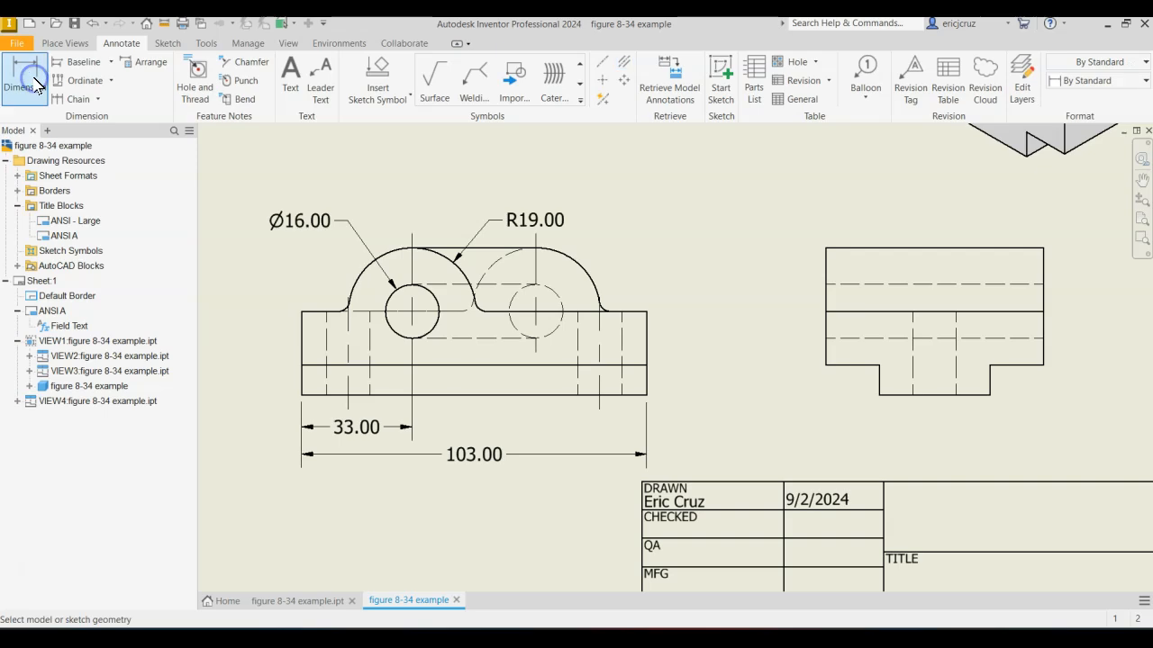
mouse_move(916, 407)
middle_down()
mouse_move(831, 422)
mouse_move(845, 439)
mouse_move(831, 383)
middle_up()
scroll(826, 386, up, 3)
scroll(829, 389, down, 2)
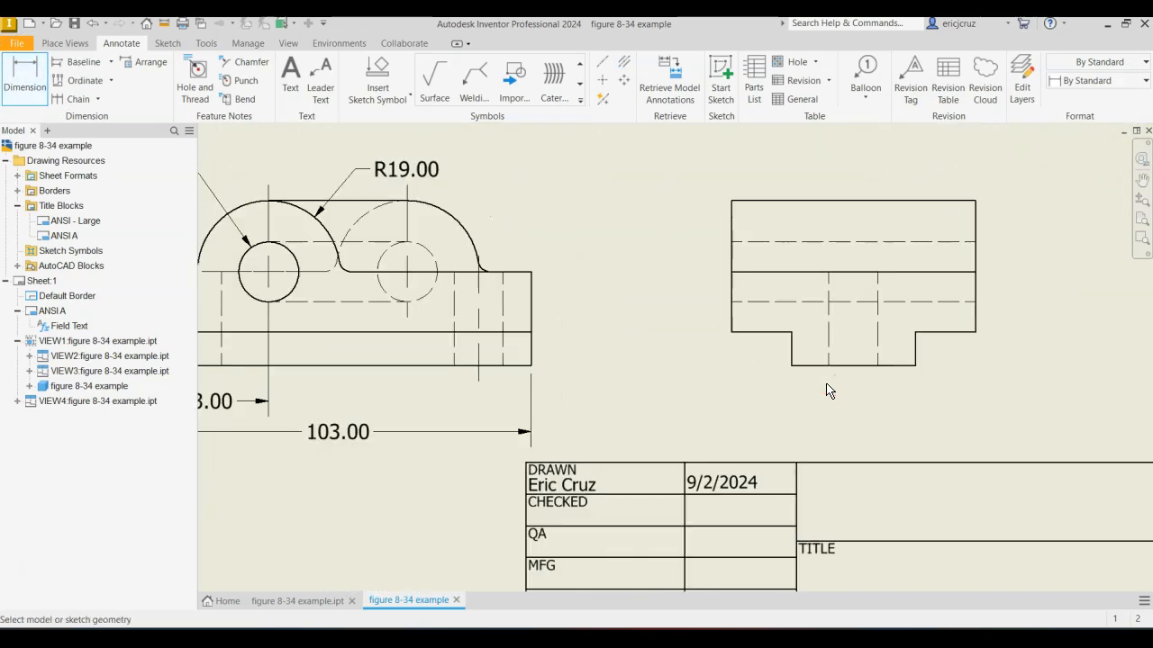
click(730, 278)
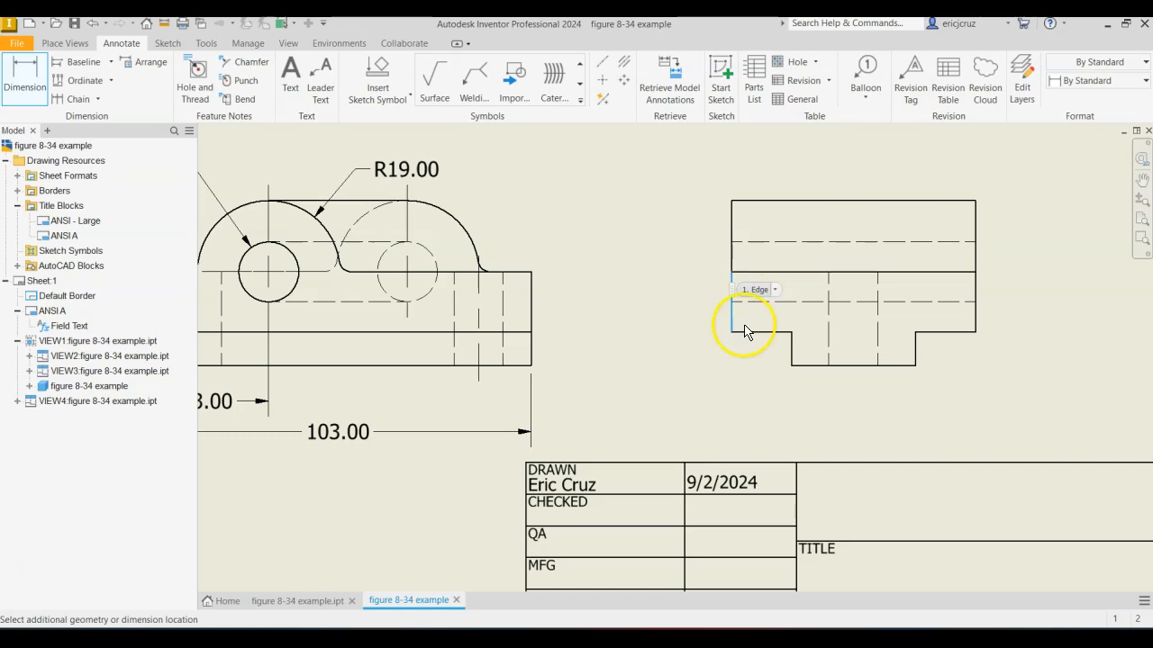
click(792, 365)
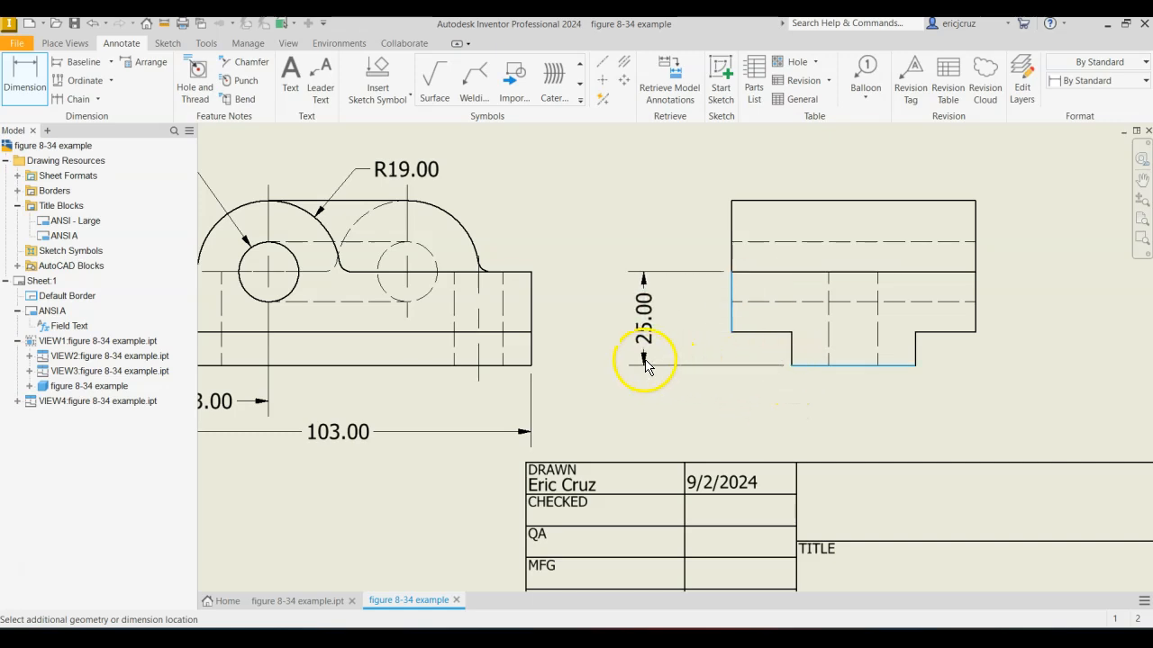
click(628, 358)
Dimension the height of the side view's narrow foot, placing it between the view and the taller vertical dimension.
click(733, 332)
click(793, 363)
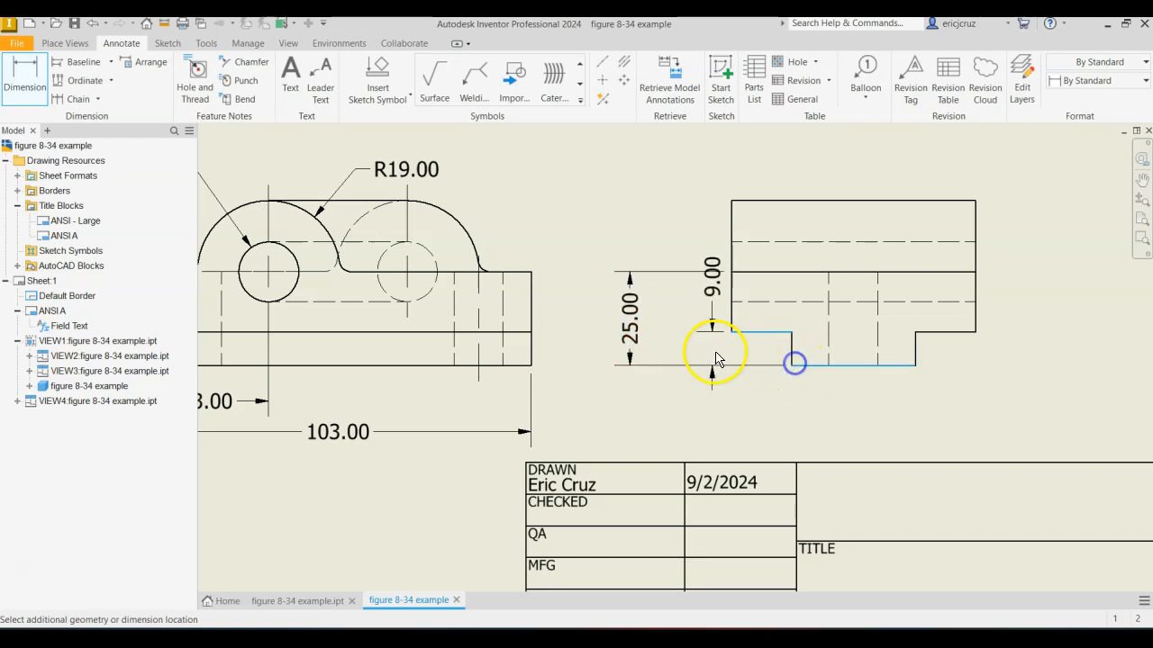
click(685, 349)
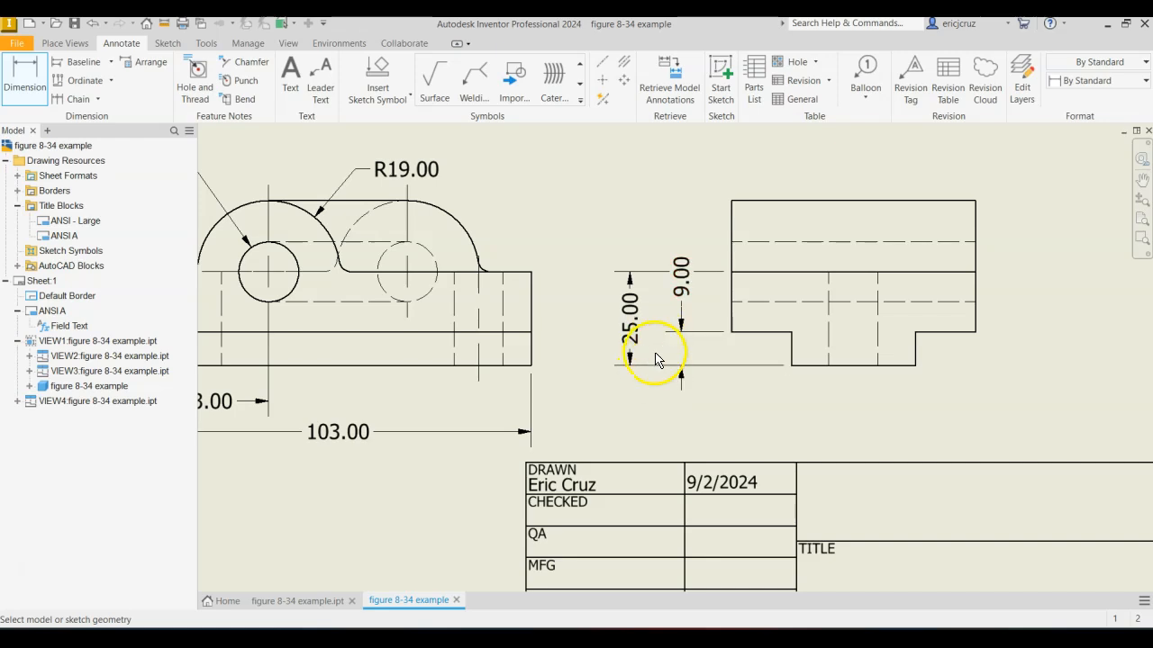
key(Escape)
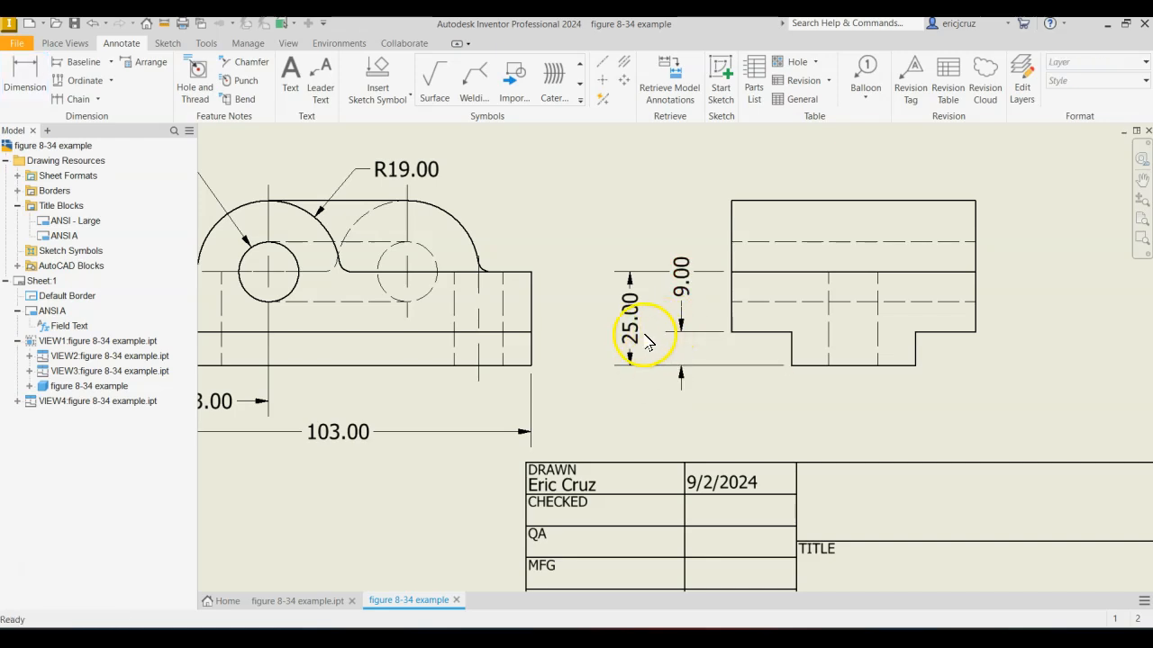
Edit the Default - mm (ANSI) dimension style to turn off trailing zeros for linear dimensions.
click(631, 346)
right_click(630, 340)
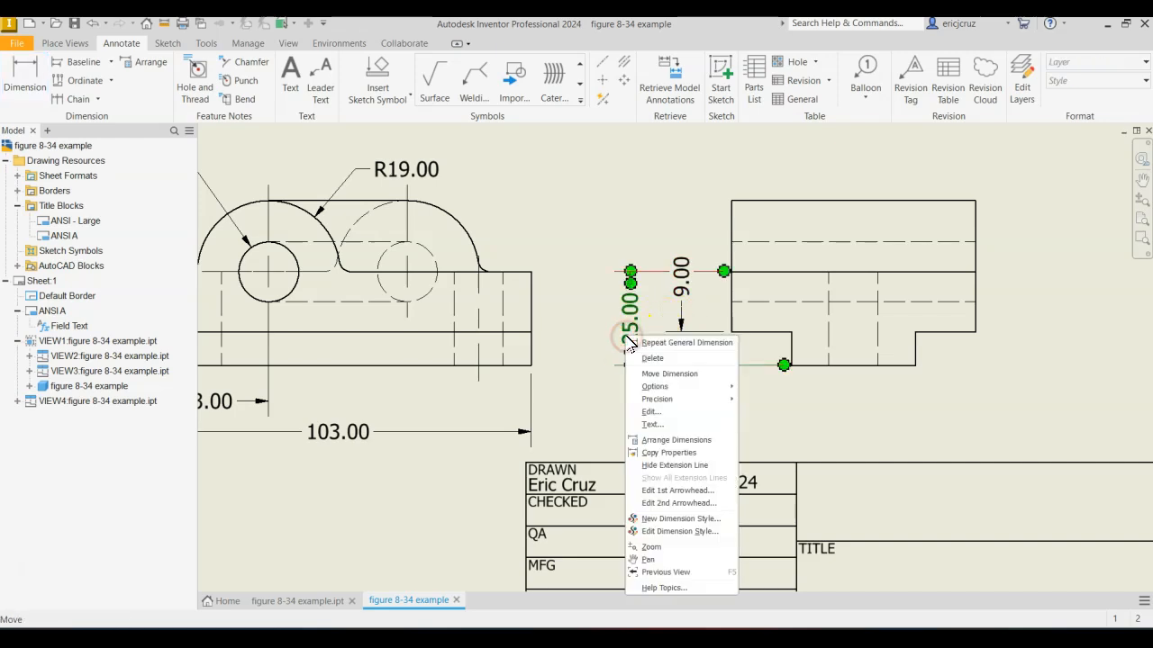
click(689, 532)
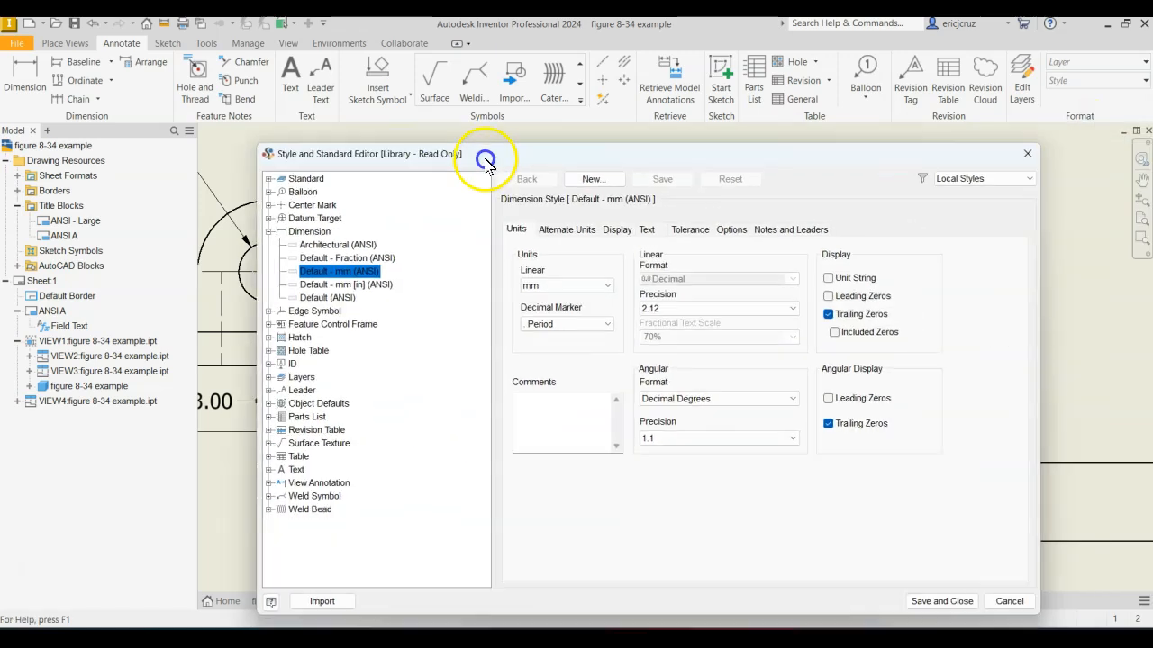
drag(477, 149, 349, 82)
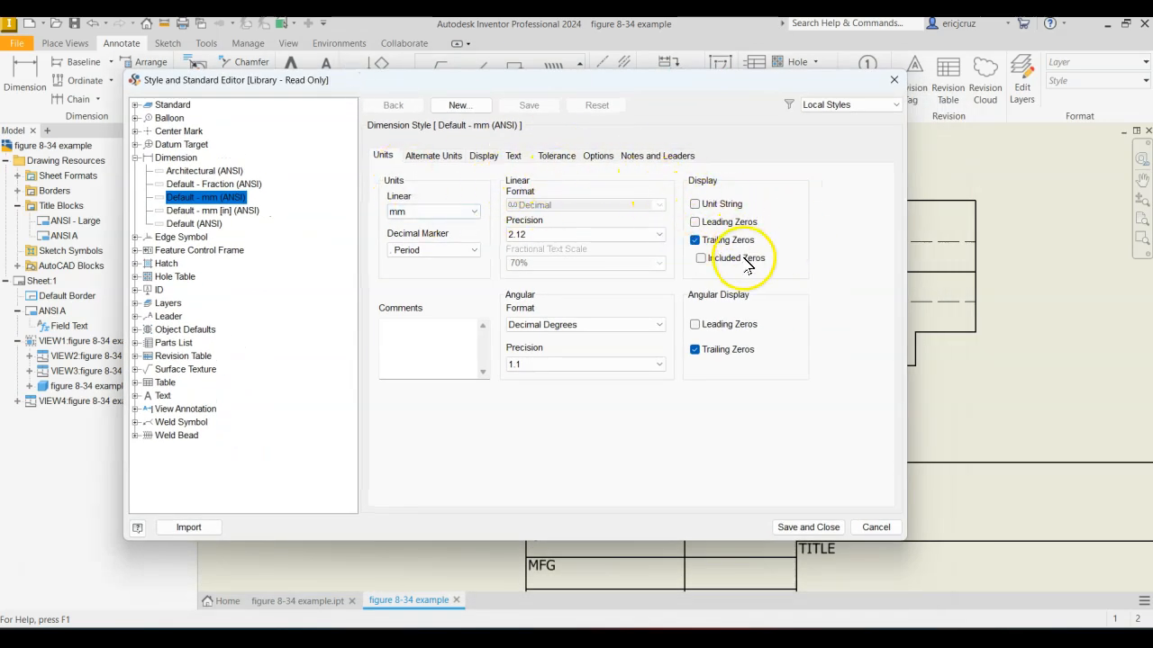
click(695, 240)
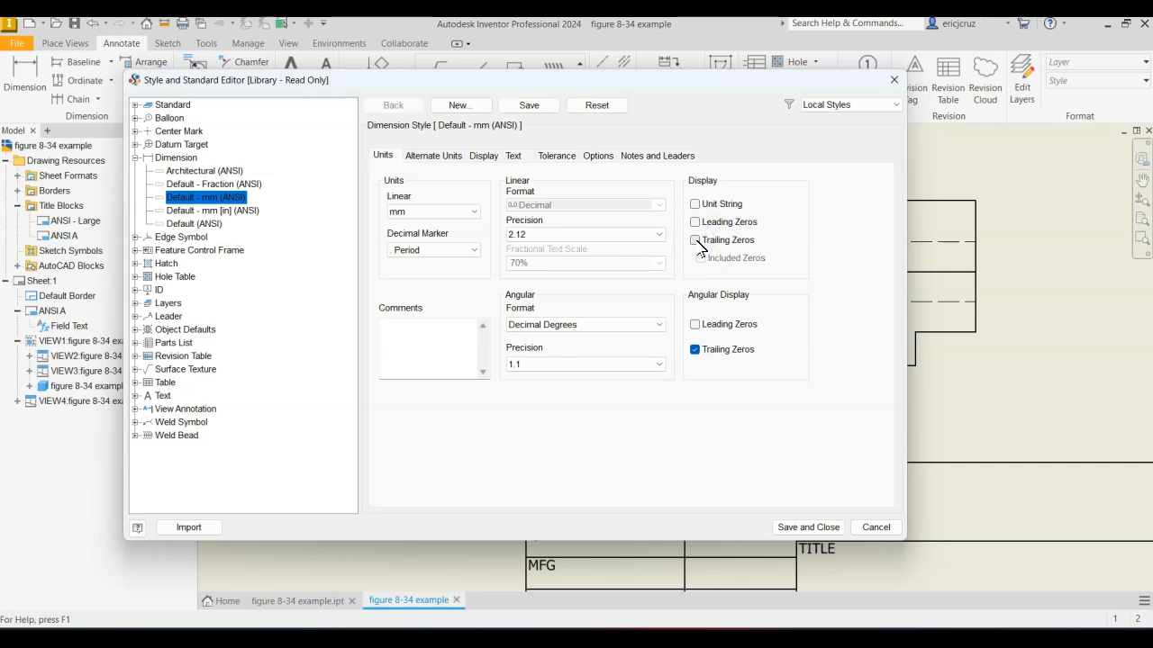
Set the dimension style's vertical dimension text orientation to inline horizontal.
click(517, 155)
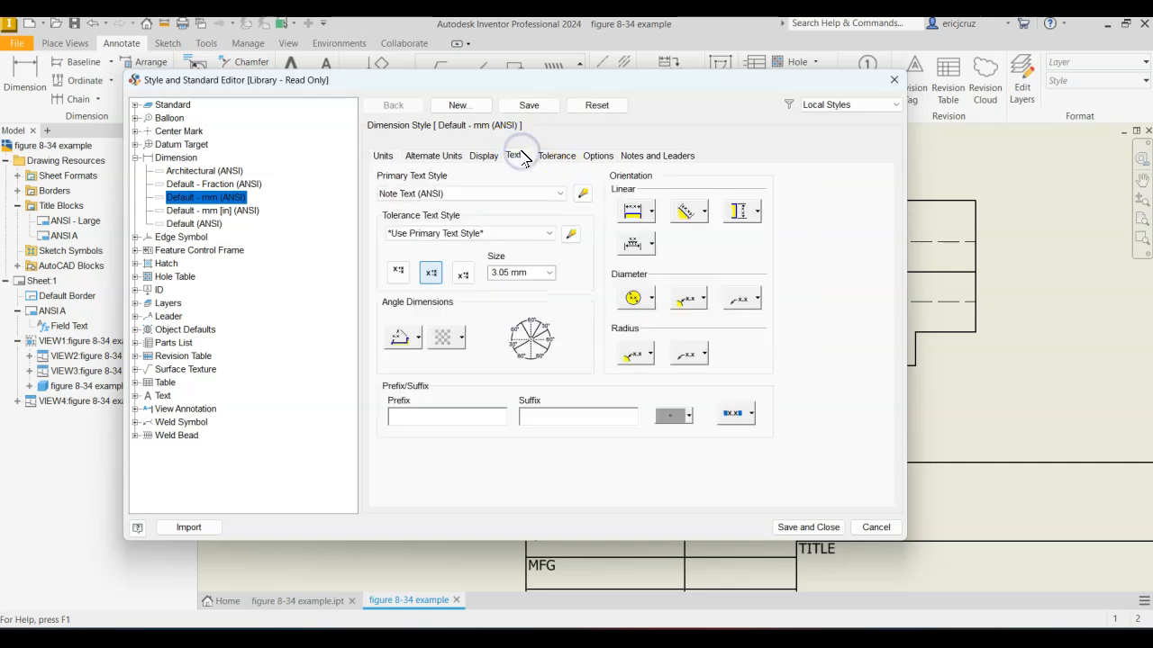
click(751, 214)
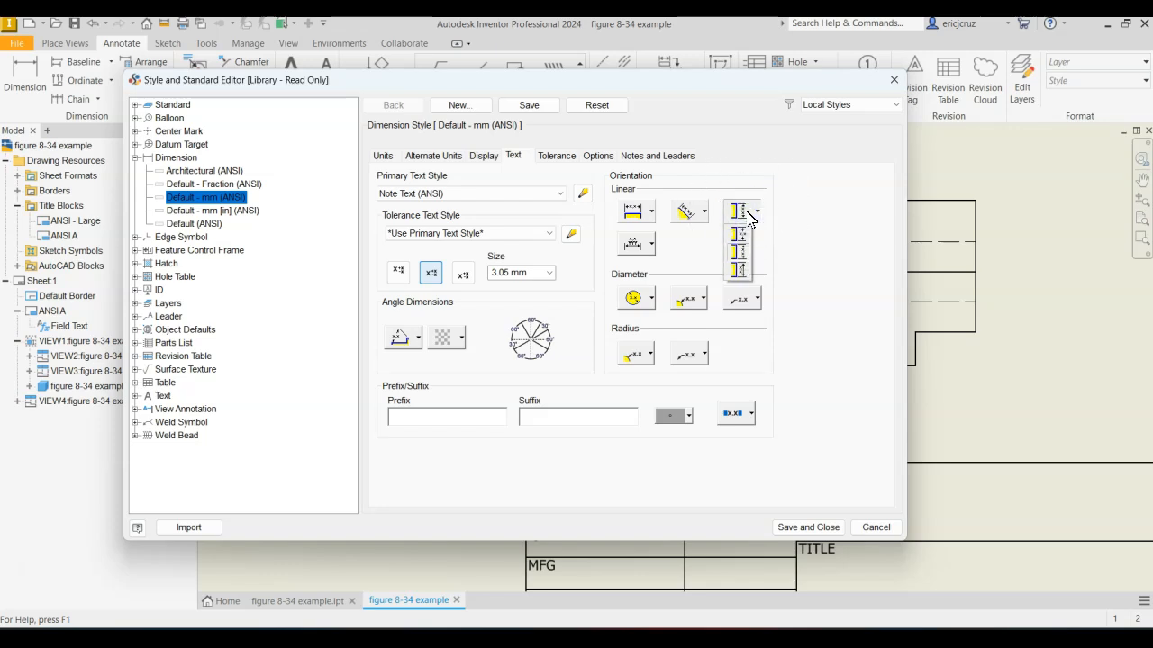
click(740, 234)
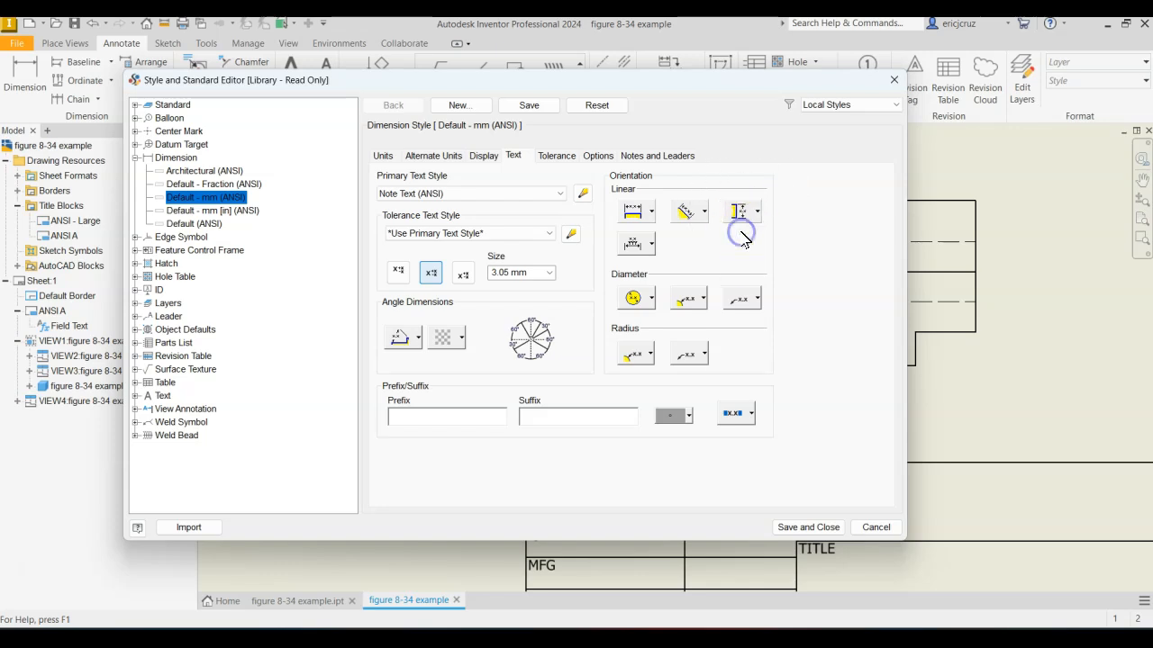
click(756, 215)
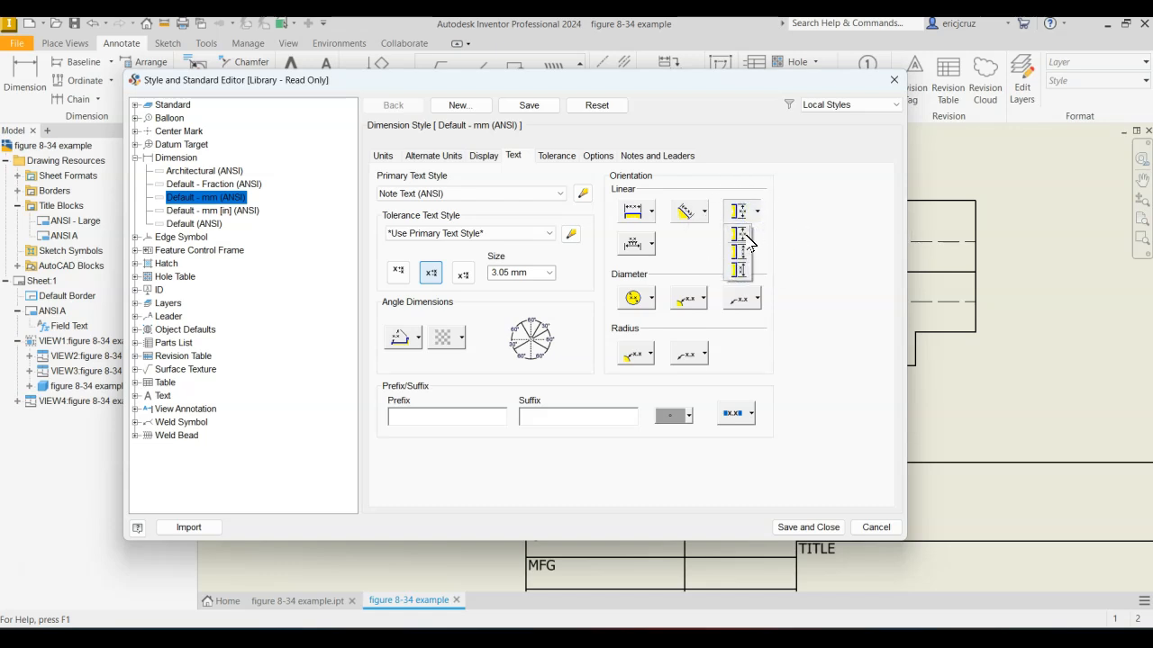
click(743, 235)
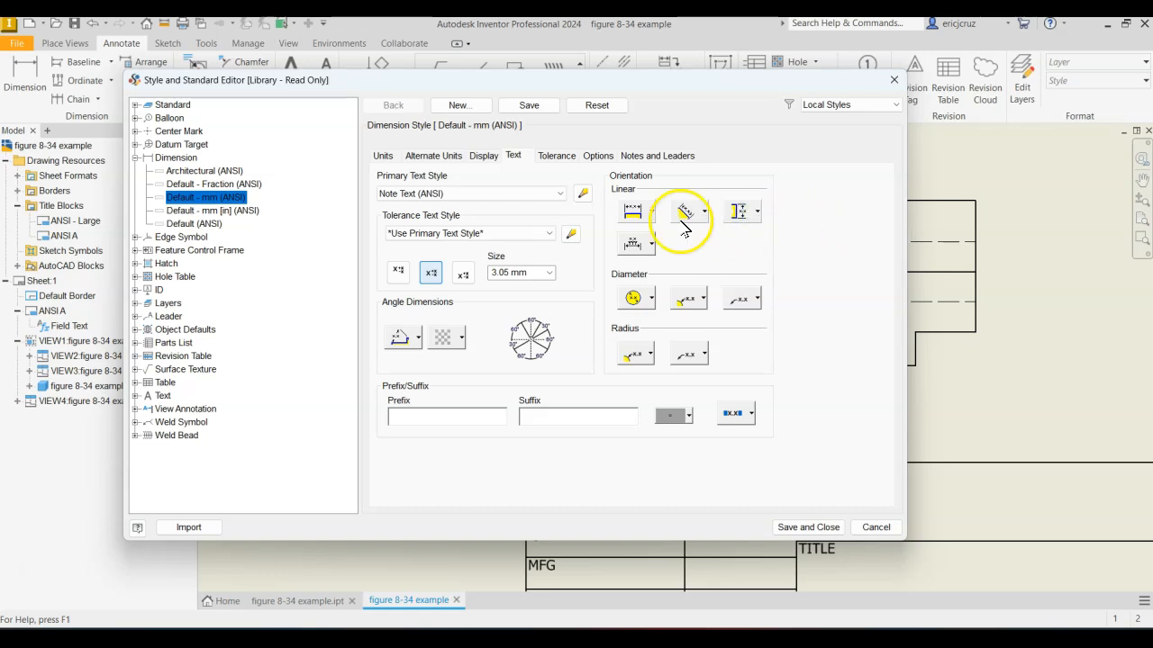
Save the dimension style edits and set Note Text (ANSI) to the Technic font with 2.54 mm text height.
click(582, 195)
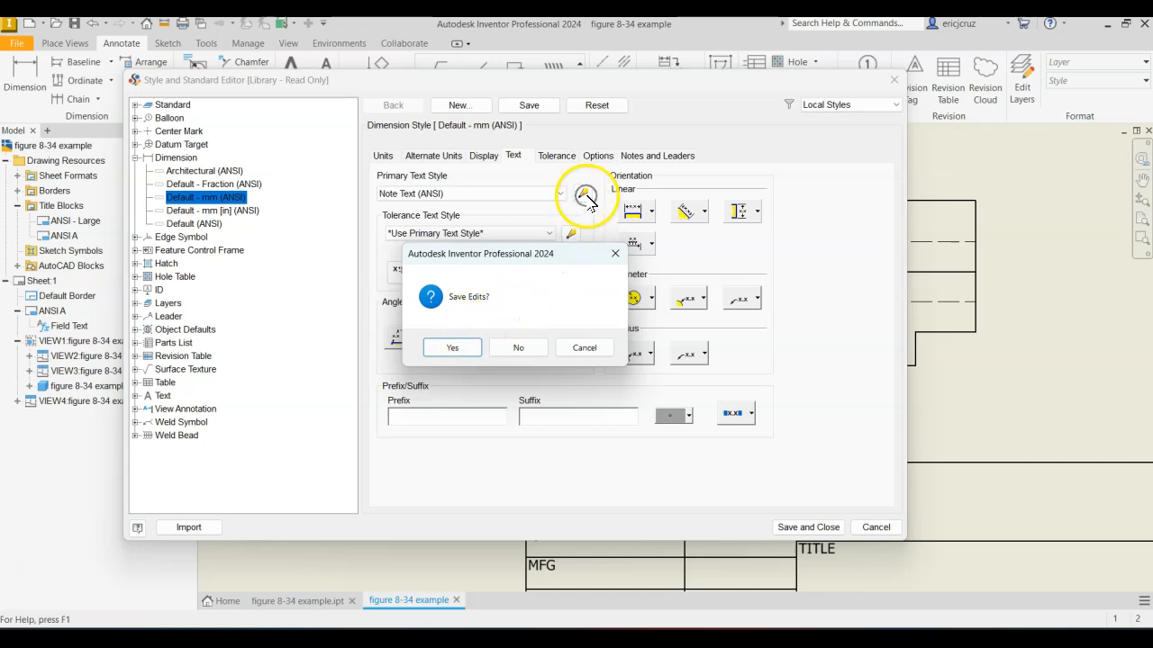
click(456, 347)
click(489, 308)
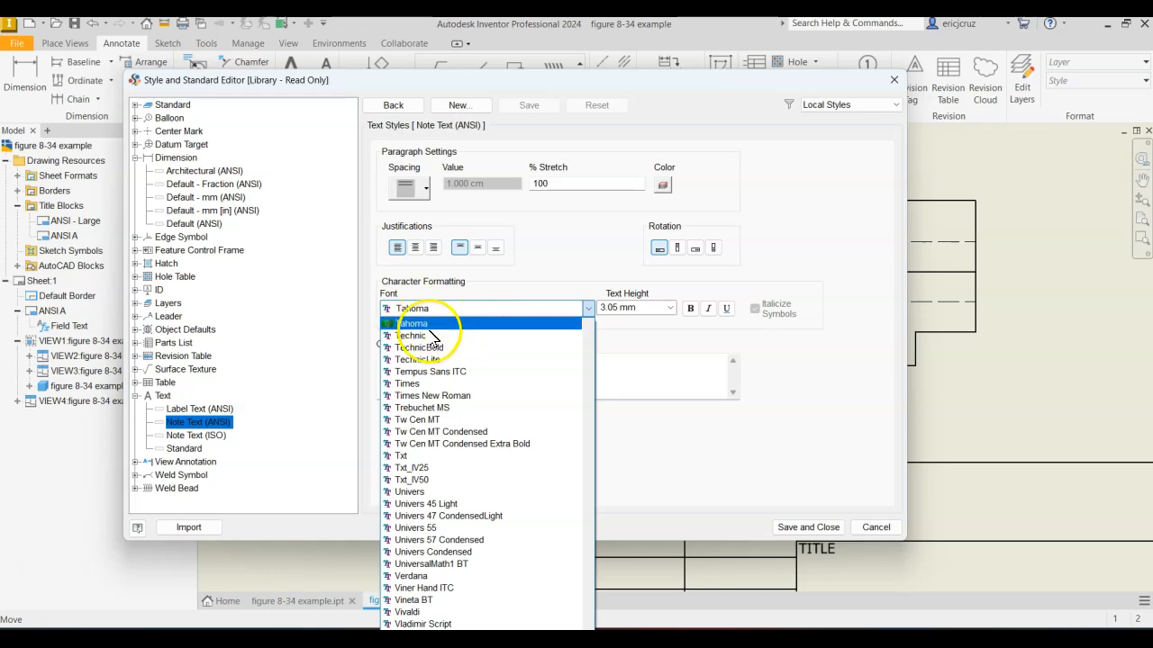
click(432, 337)
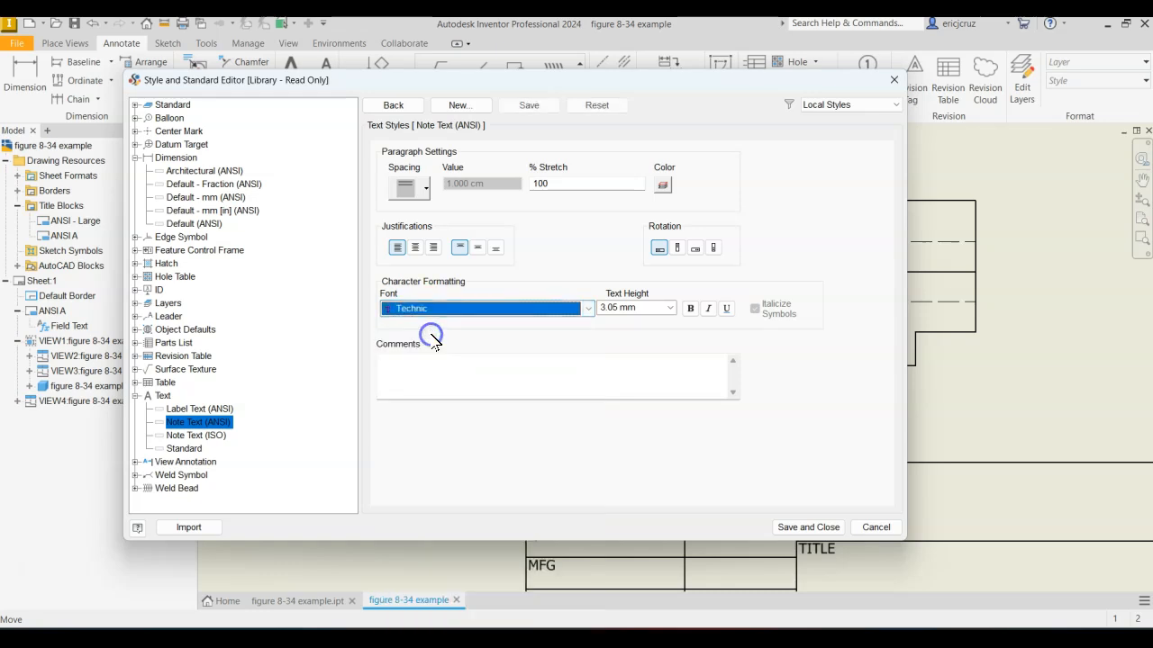
click(669, 308)
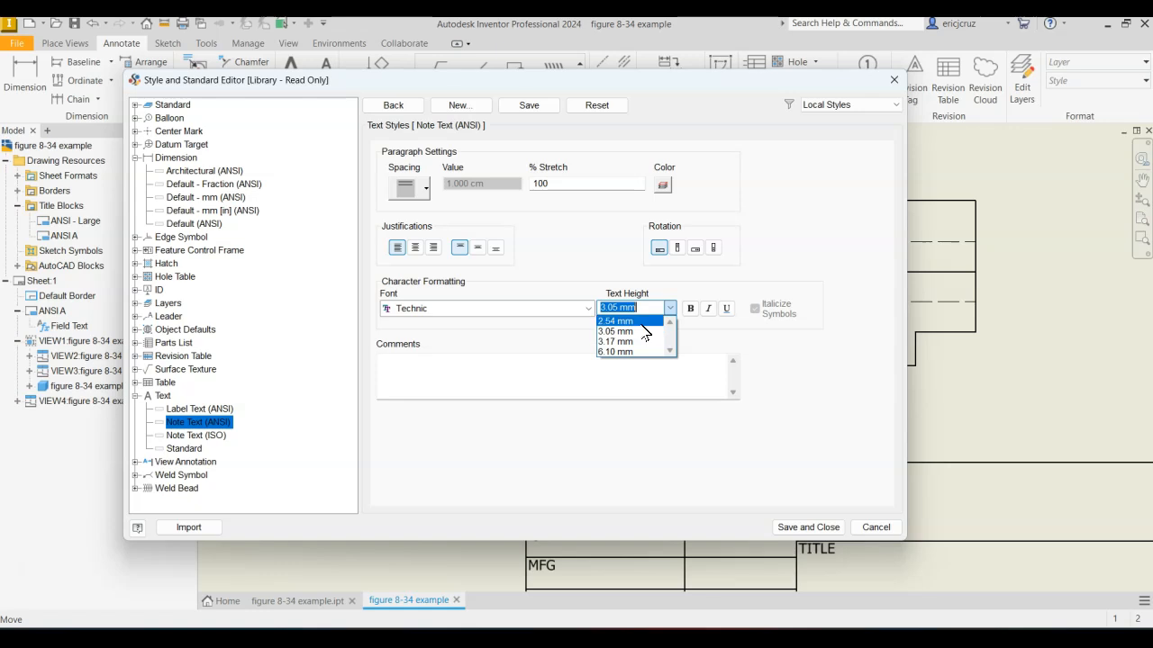
click(630, 320)
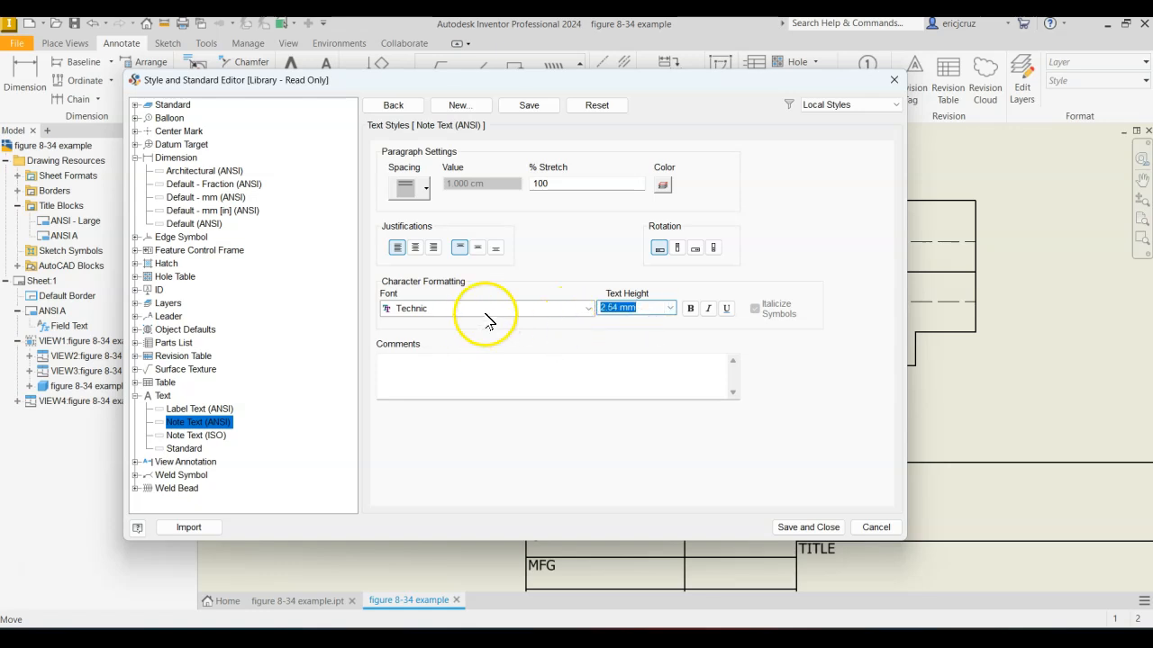
click(808, 526)
Dimension the width of the side view's narrow foot, placing the dimension below the view.
mouse_move(784, 399)
middle_down()
mouse_move(967, 448)
mouse_move(881, 428)
mouse_move(765, 427)
mouse_move(751, 399)
mouse_move(877, 412)
mouse_move(849, 420)
mouse_move(837, 393)
middle_up()
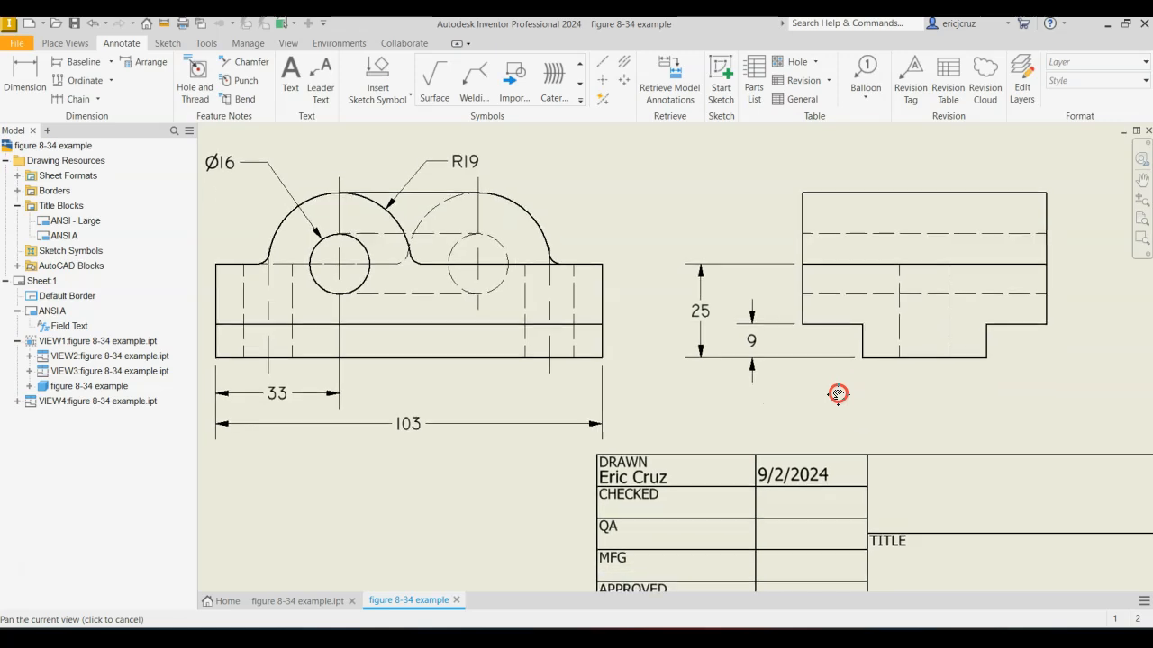
click(24, 80)
mouse_move(966, 409)
middle_down()
mouse_move(874, 376)
mouse_move(857, 349)
middle_up()
click(832, 346)
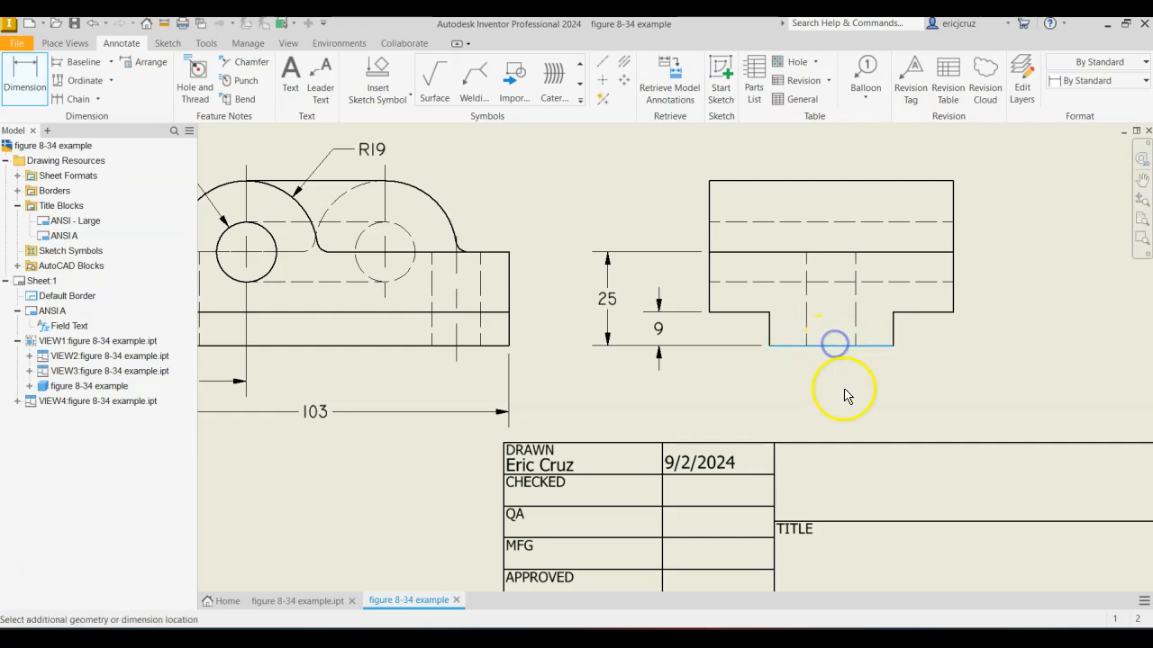
key(Escape)
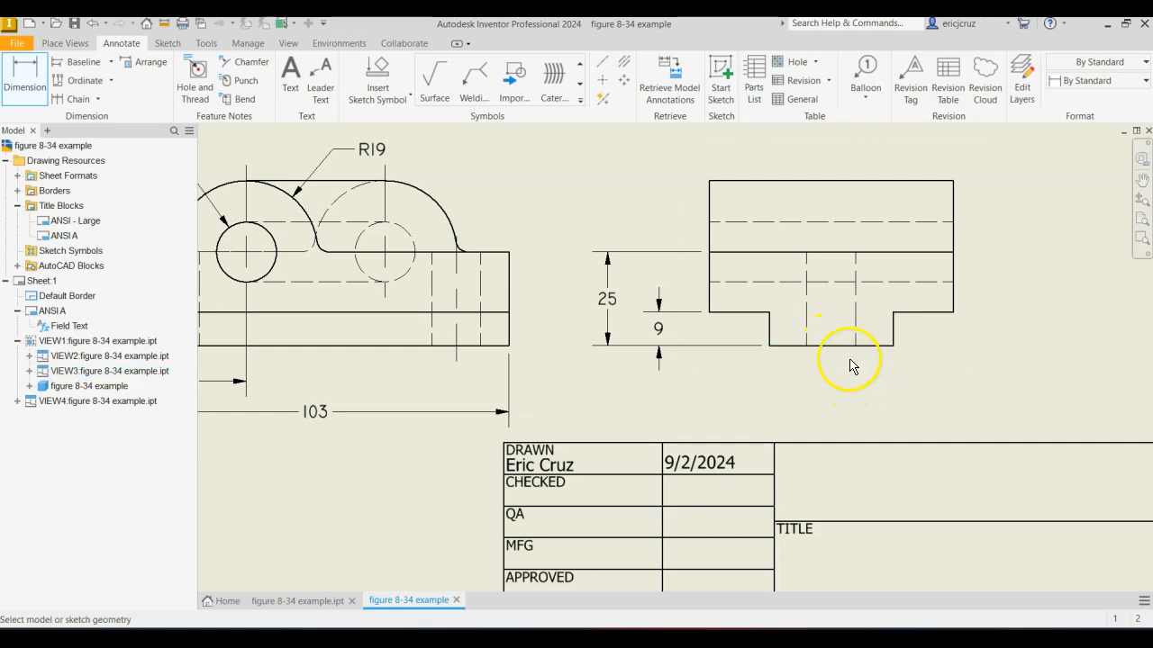
click(845, 405)
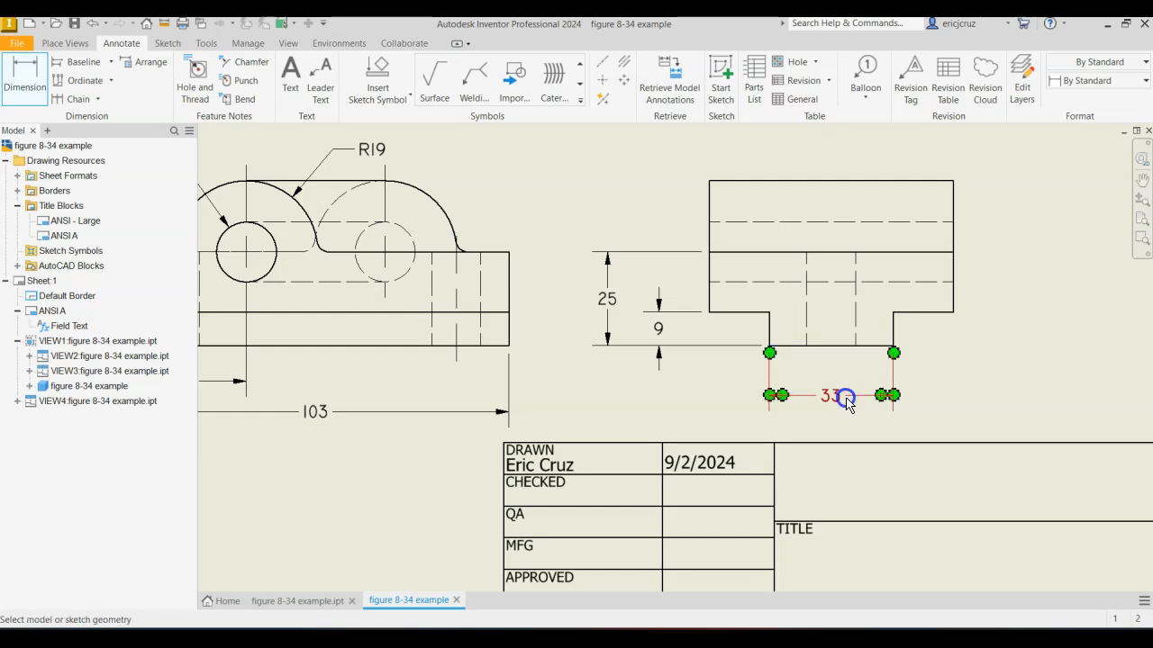
Dimension the horizontal distance from the foot's right edge to the side view's right edge, in line with the foot width dimension.
click(891, 348)
click(952, 302)
click(947, 397)
Add a bisecting centerline between the vertical hidden hole edges in the side view.
mouse_move(1026, 376)
middle_down()
mouse_move(1062, 409)
mouse_move(1062, 371)
mouse_move(1037, 388)
mouse_move(1053, 383)
middle_up()
mouse_move(625, 226)
middle_down()
mouse_move(694, 226)
mouse_move(829, 283)
mouse_move(700, 231)
mouse_move(624, 219)
middle_up()
click(624, 62)
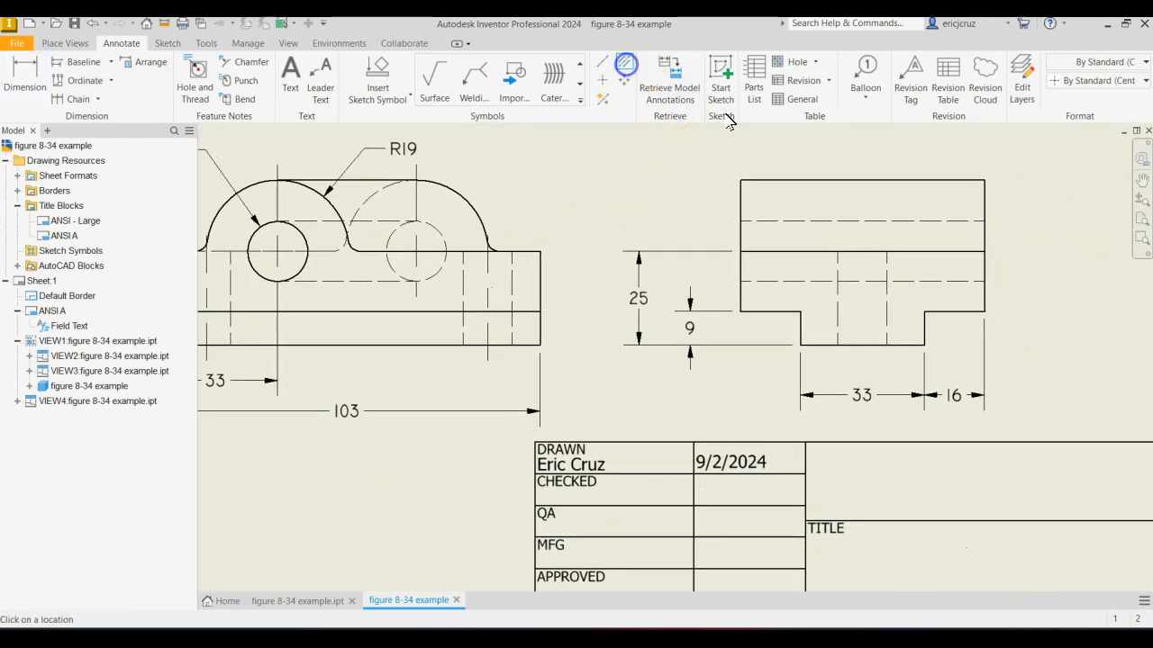
click(837, 313)
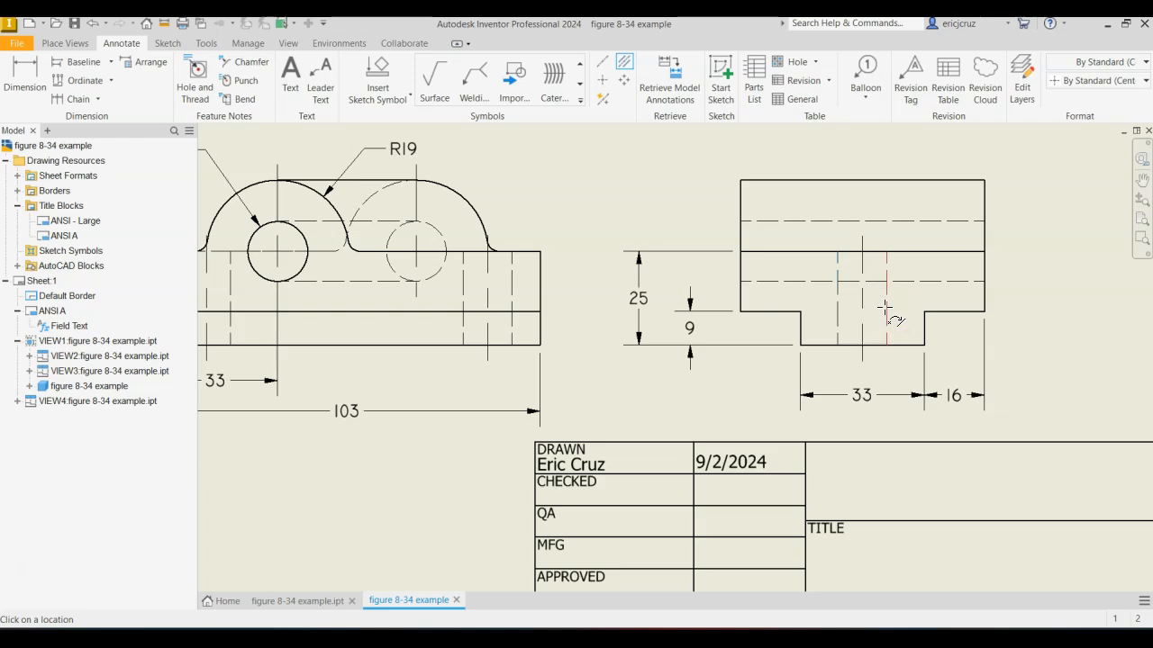
click(885, 308)
Add center marks to the two hole circles in the top view.
middle_drag(890, 315, 1041, 473)
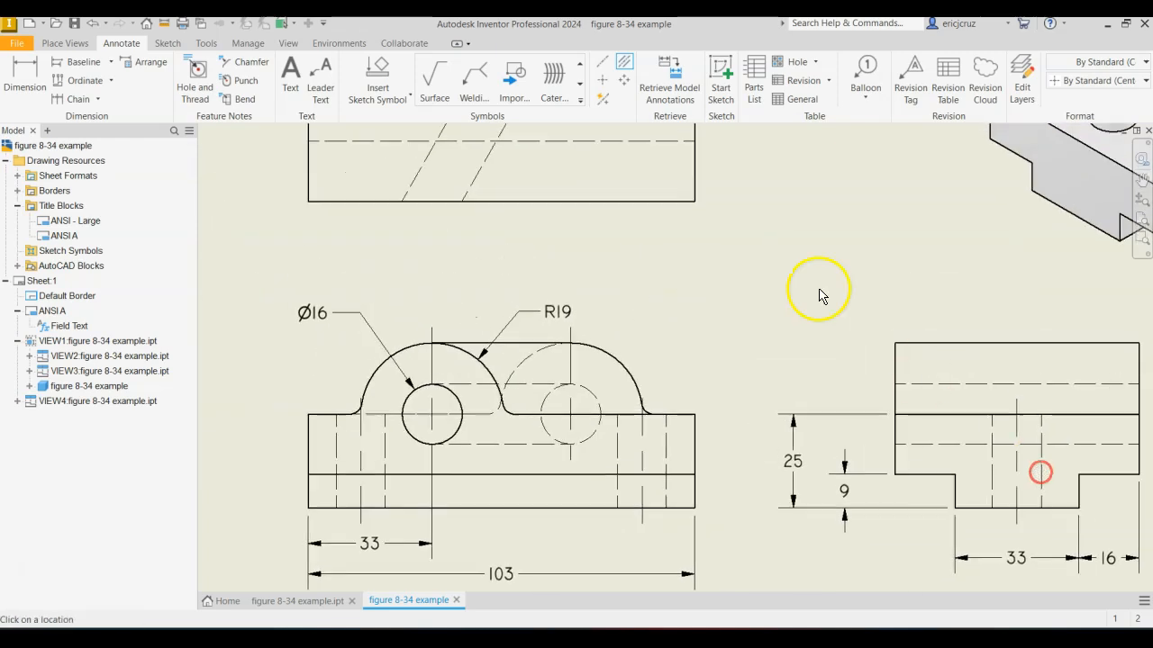
middle_drag(824, 290, 905, 510)
click(602, 79)
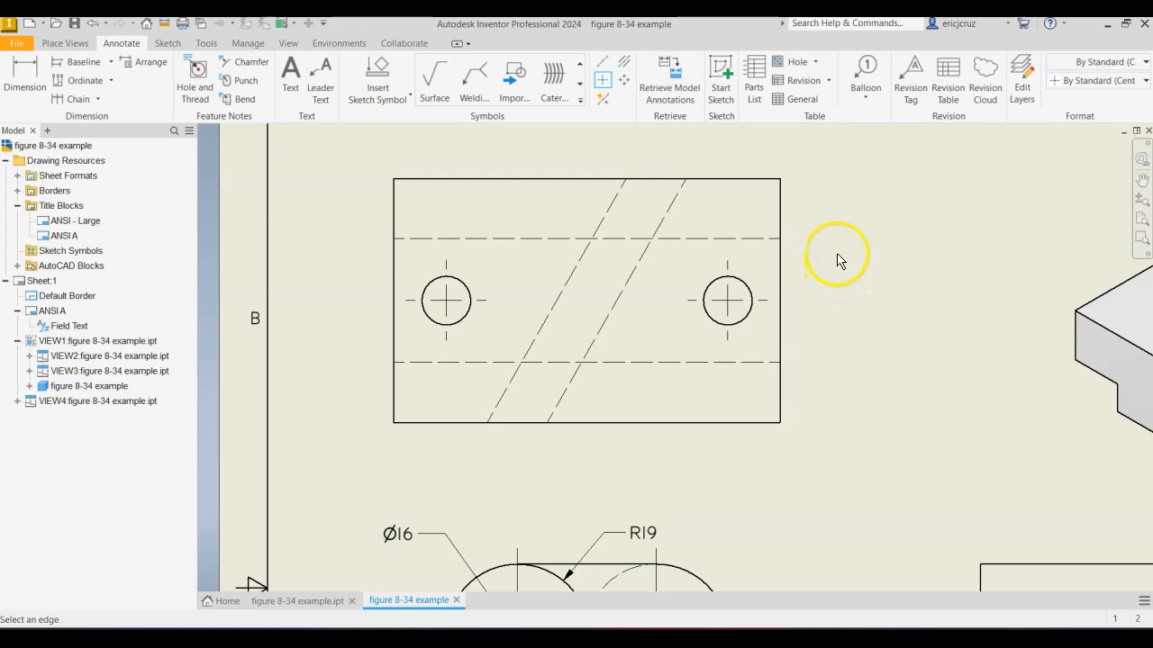
key(Escape)
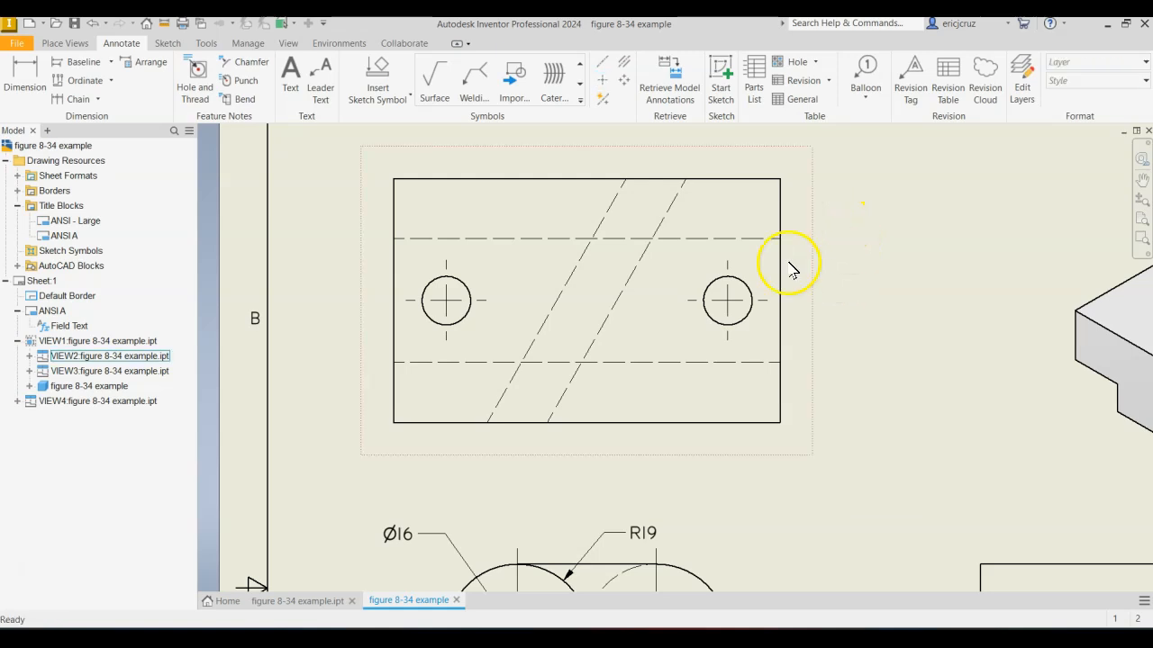
Edit the Center Mark (ANSI) style so mark, gap, overshoot and extension are each 2 mm, and save it.
click(448, 300)
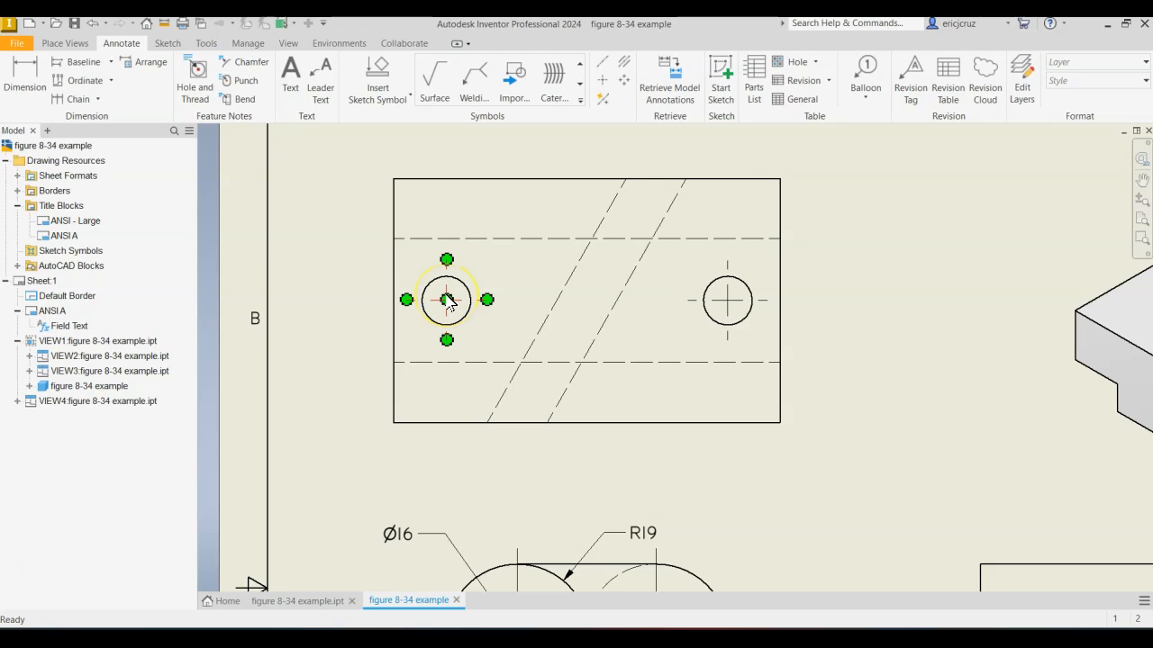
right_click(448, 301)
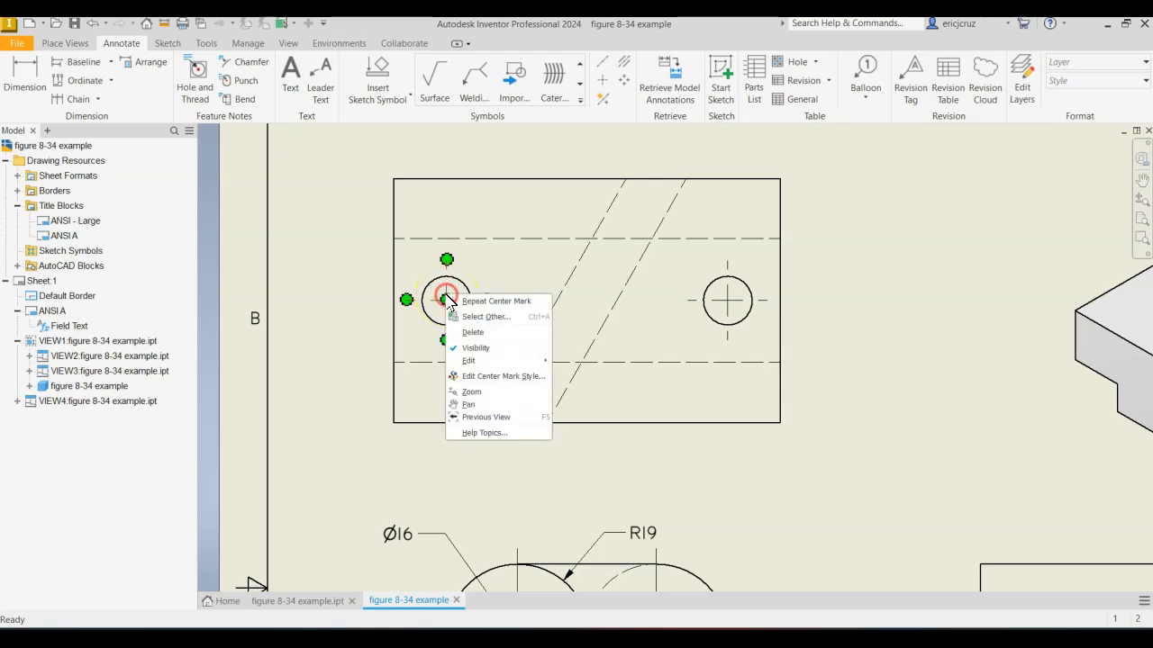
click(487, 376)
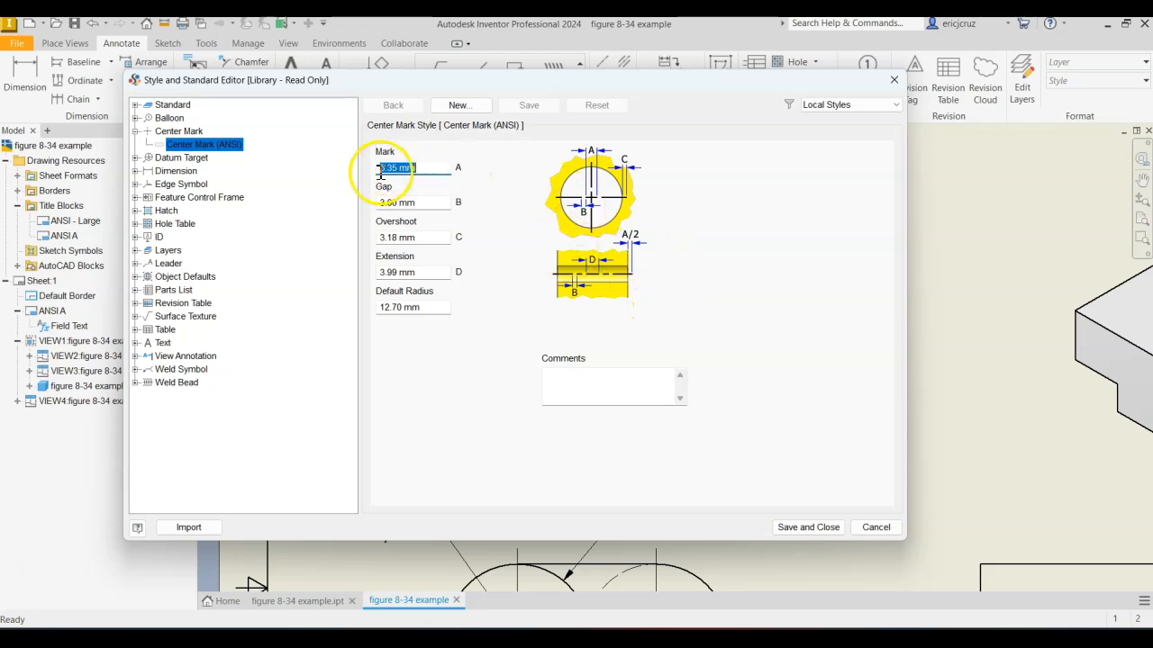
drag(438, 74, 834, 95)
click(808, 183)
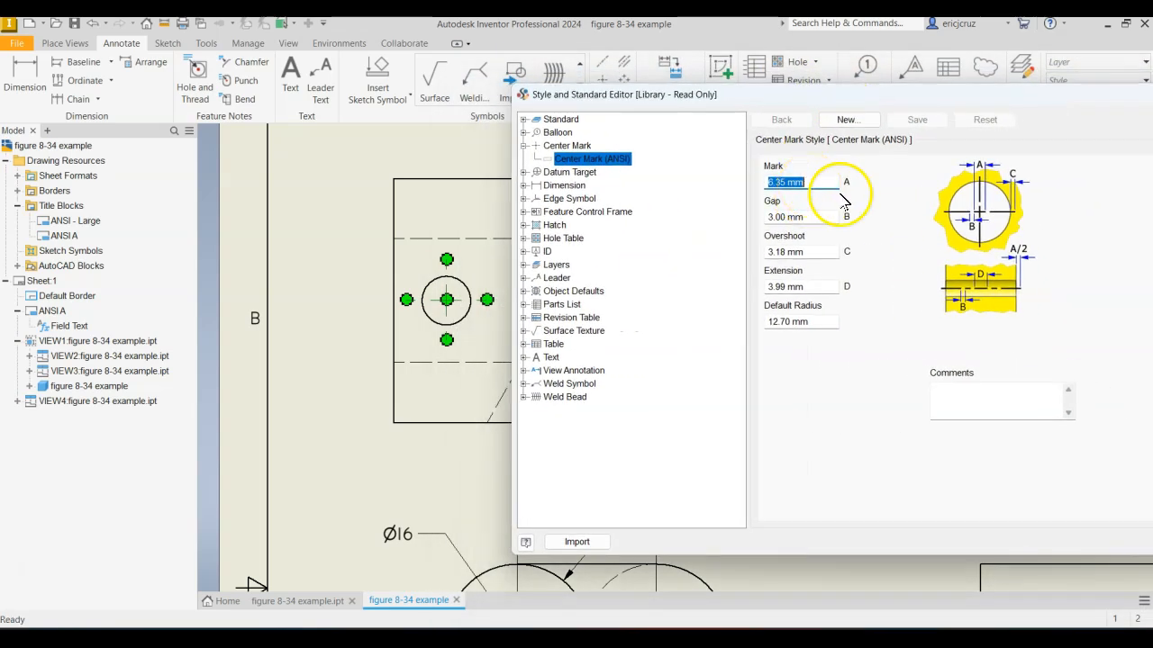
text(2)
key(Tab)
text(2)
key(Tab)
text(2)
key(Tab)
text(2)
key(Tab)
click(808, 286)
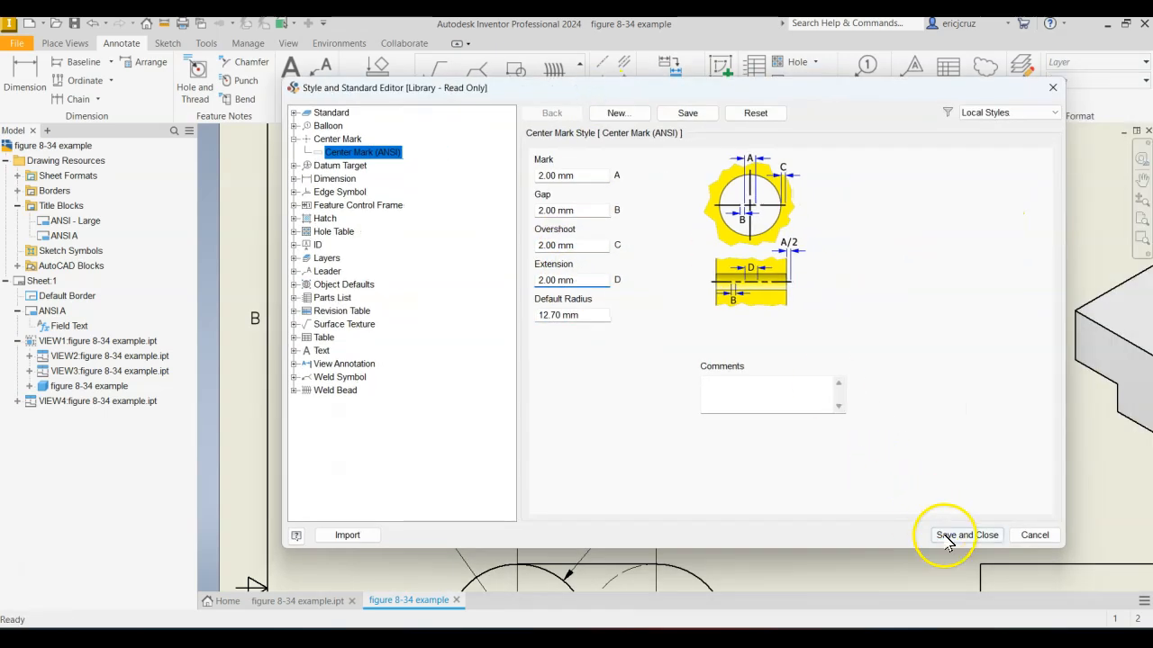
click(948, 534)
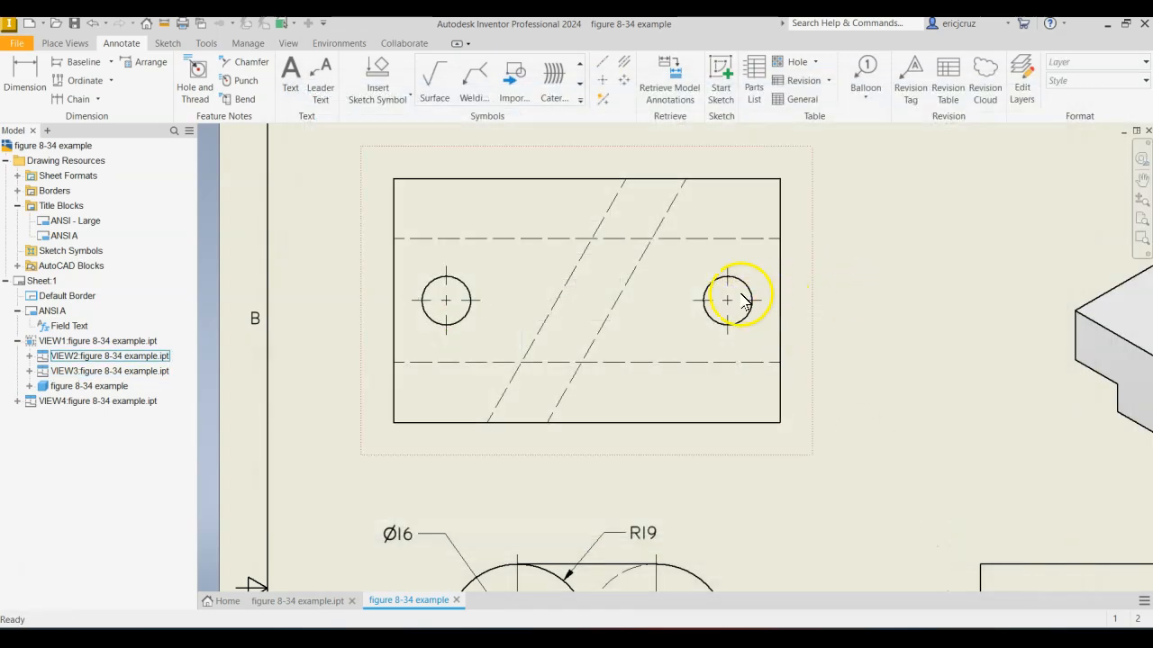
Examine the center marks on both top view holes and review the Center Mark (ANSI) style values.
scroll(735, 301, up, 5)
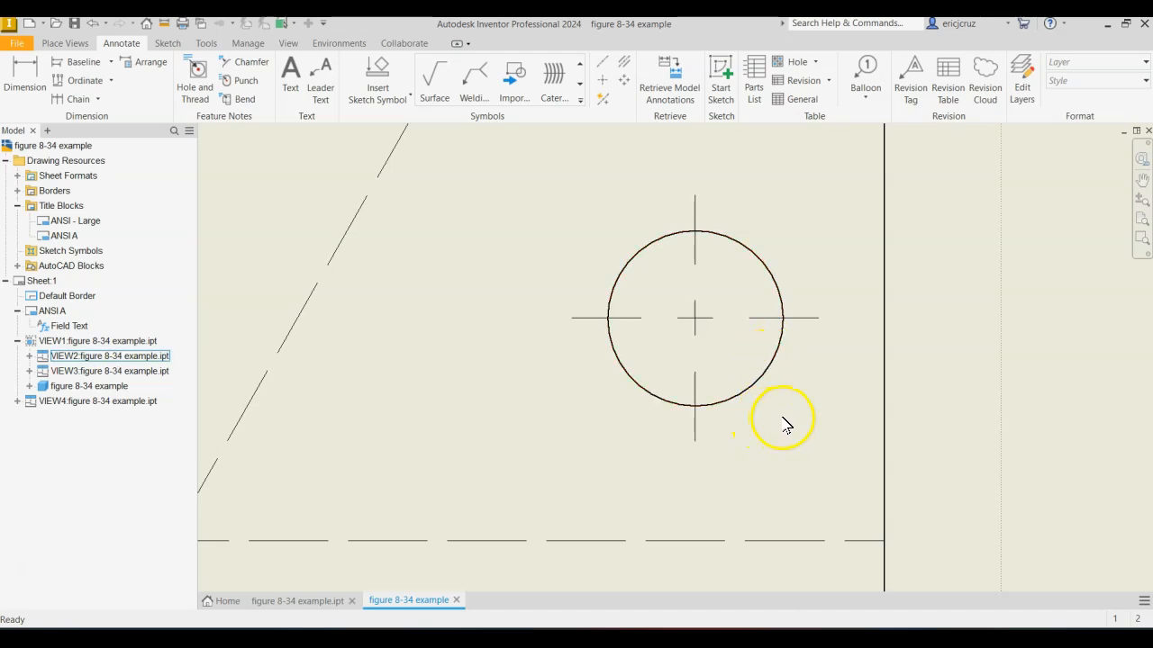
scroll(783, 425, down, 5)
scroll(436, 335, up, 5)
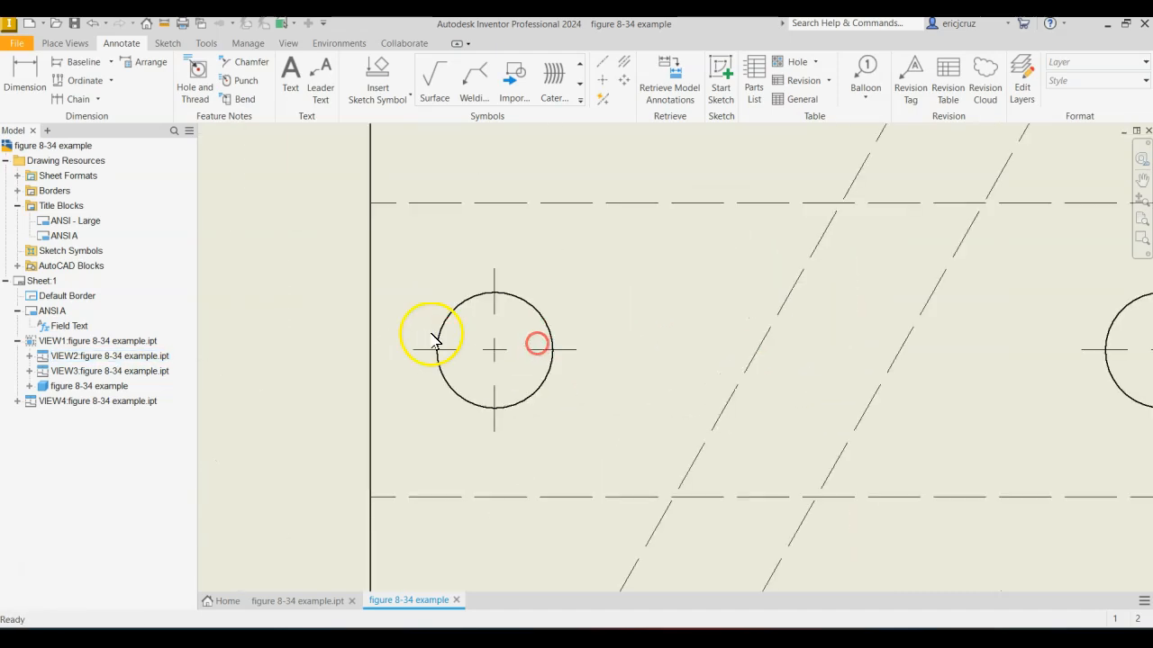
middle_drag(435, 335, 439, 284)
middle_drag(827, 465, 829, 479)
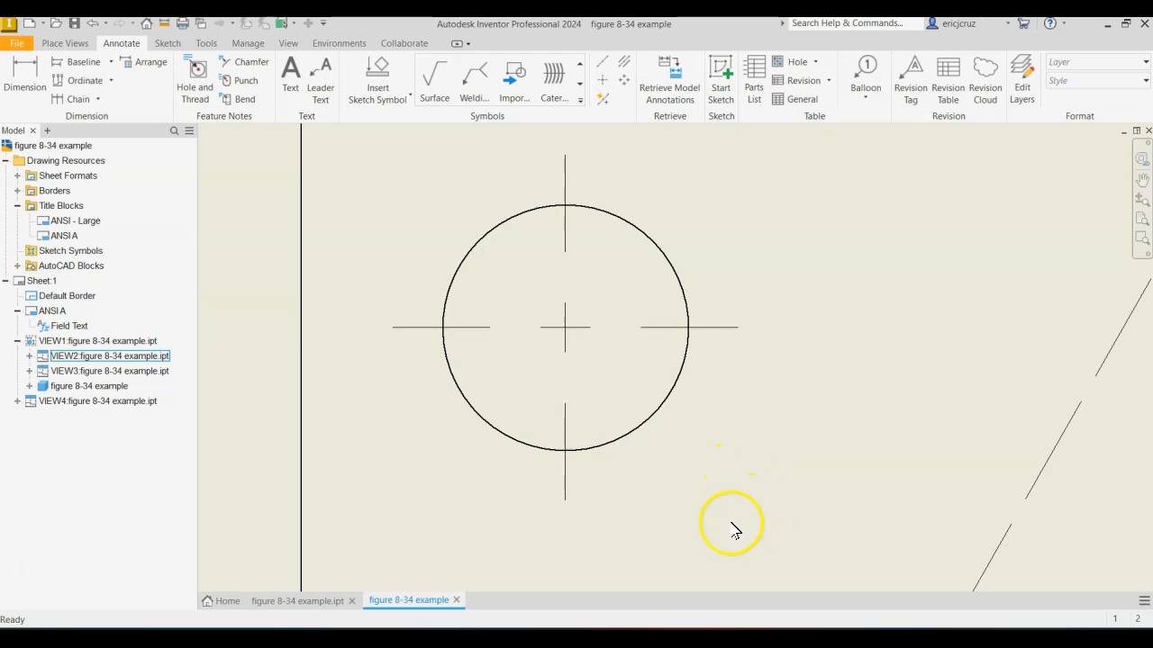
scroll(711, 507, down, 3)
mouse_move(708, 501)
middle_down()
mouse_move(591, 478)
mouse_move(484, 484)
middle_up()
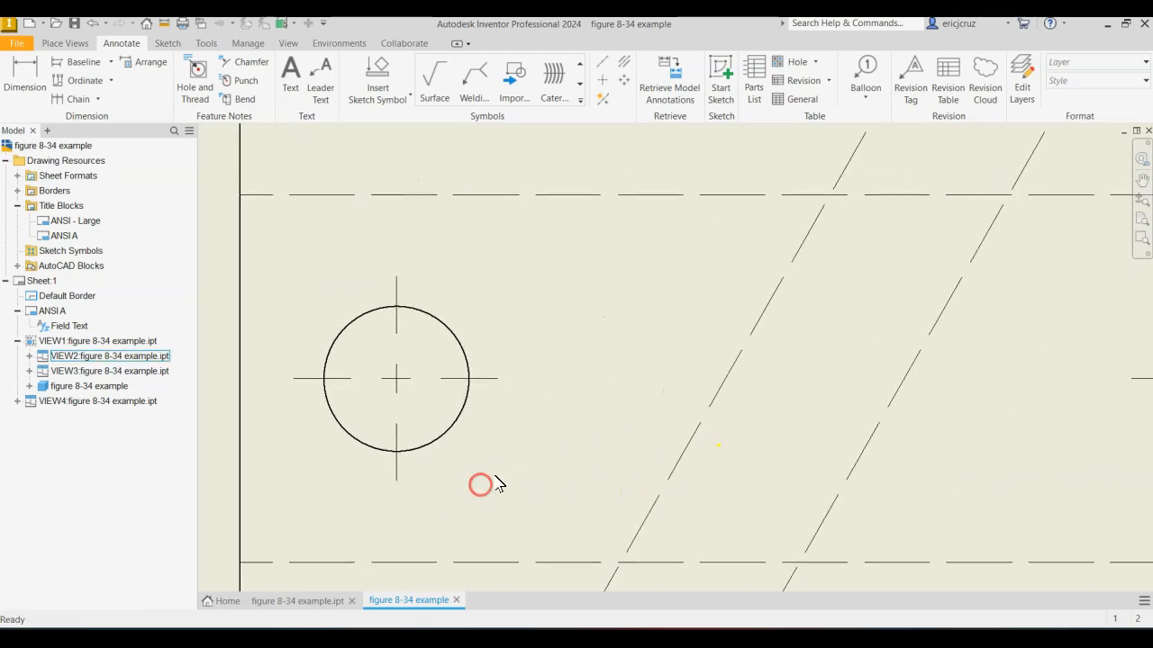
click(401, 380)
right_click(410, 378)
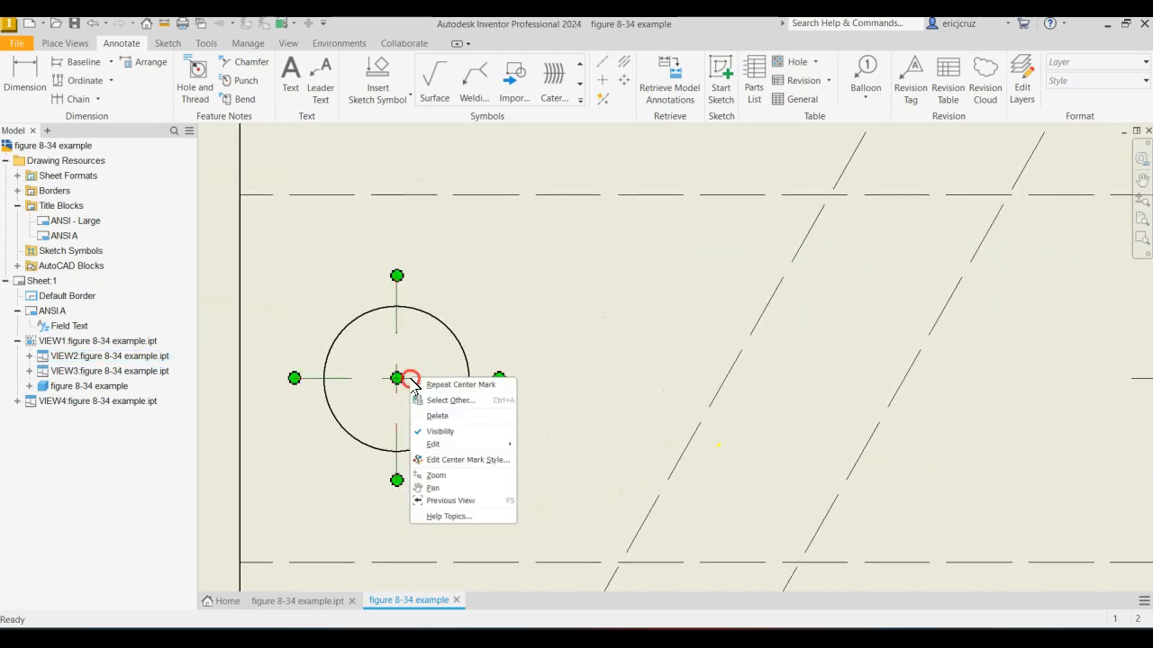
click(458, 462)
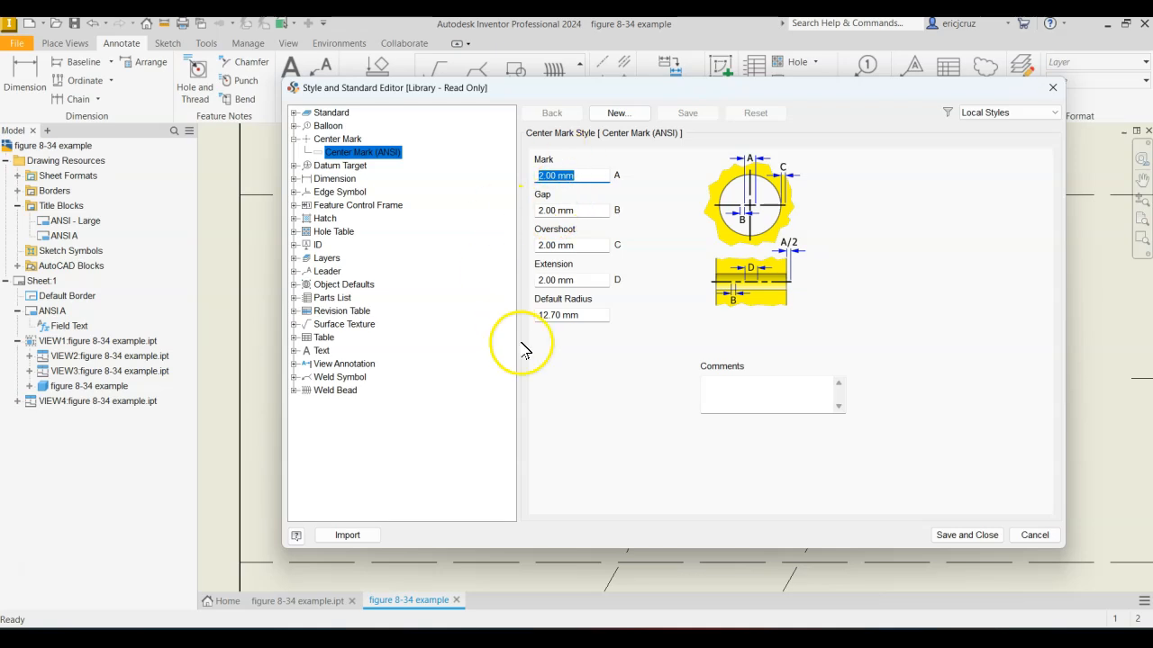
click(966, 535)
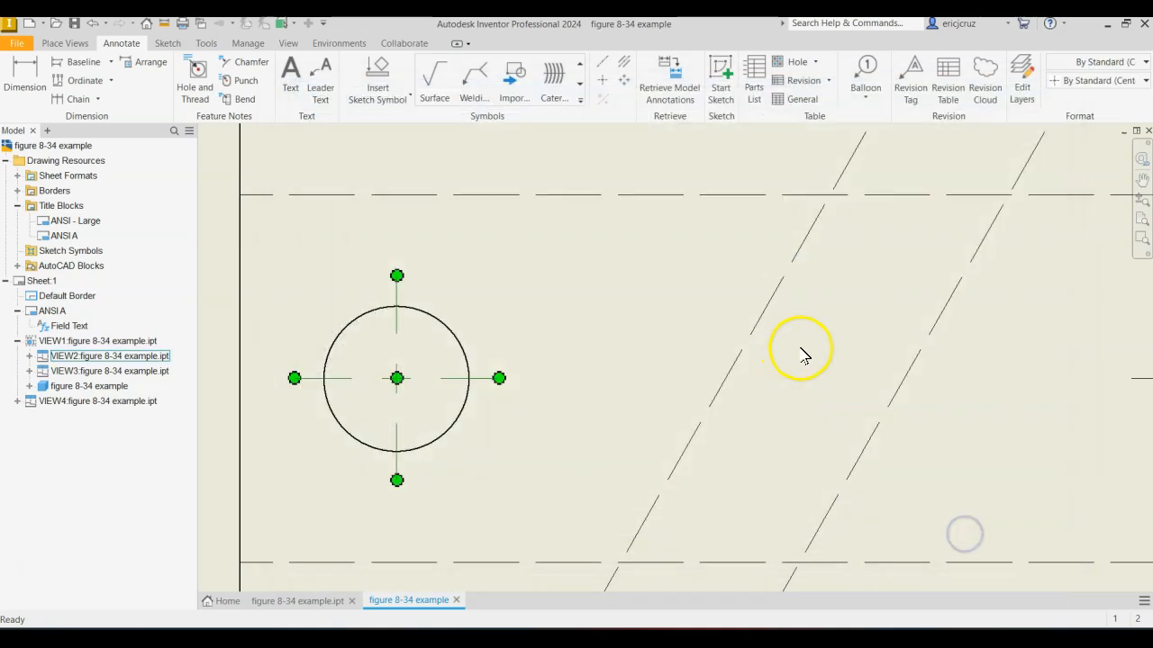
Add a bisecting centerline between the two slanted hidden edges in the top view.
scroll(774, 346, down, 3)
click(625, 63)
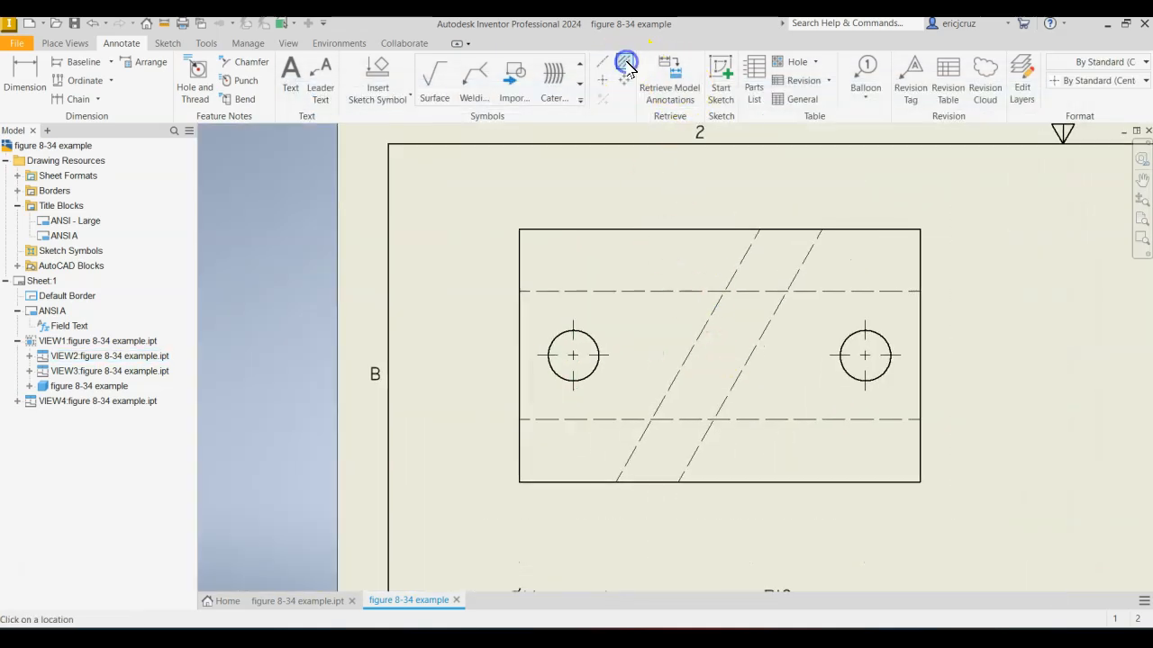
click(801, 261)
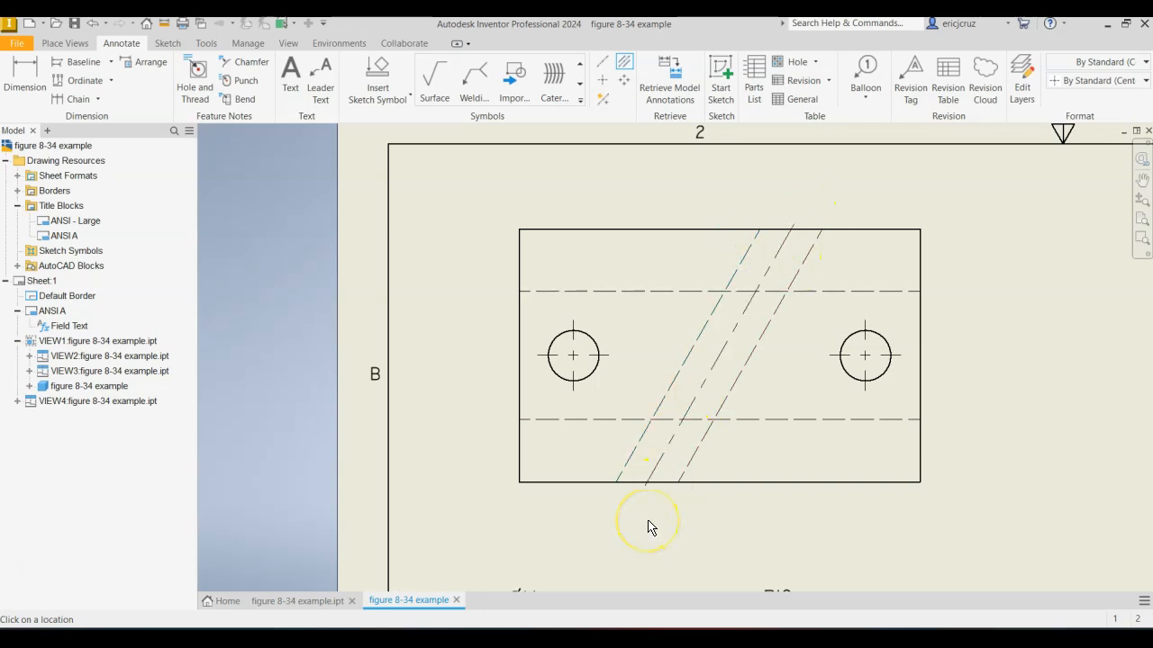
Dimension the horizontal distance from the top view's left edge to the left hole's center, placing it below the view.
click(30, 80)
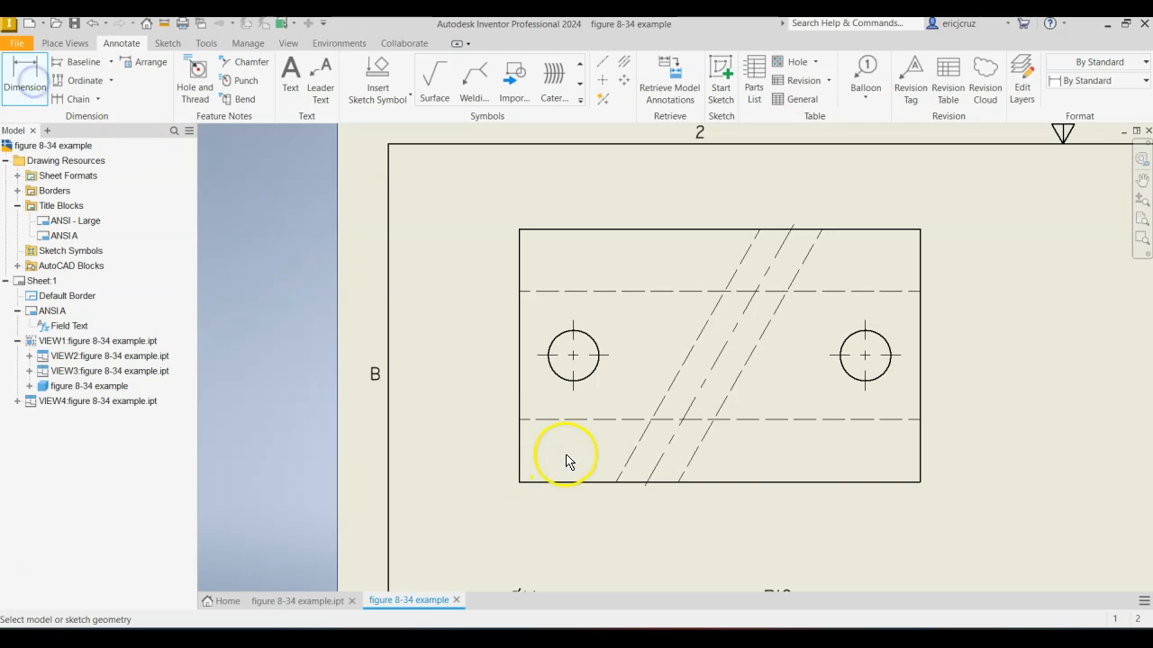
click(520, 480)
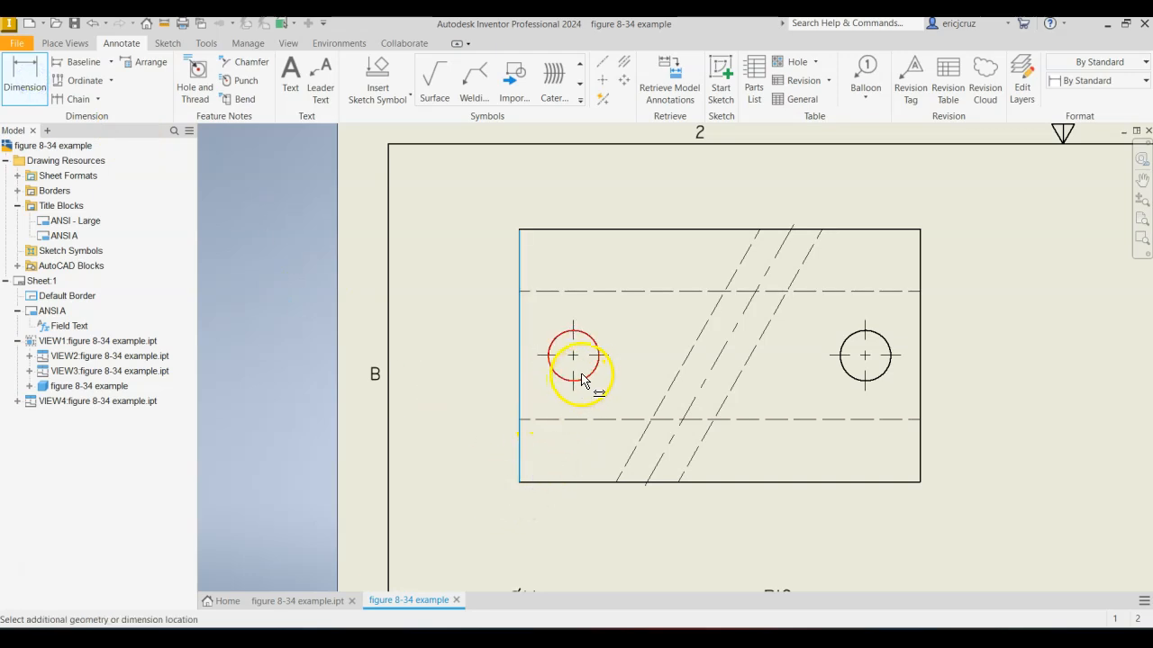
click(586, 380)
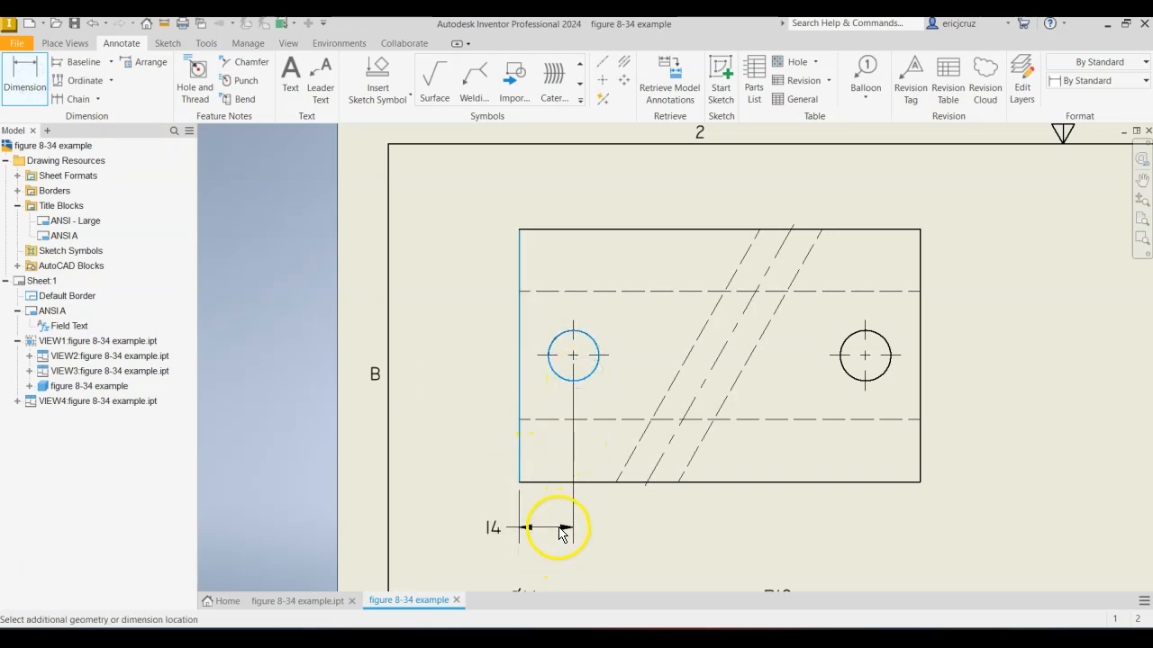
click(559, 544)
click(584, 422)
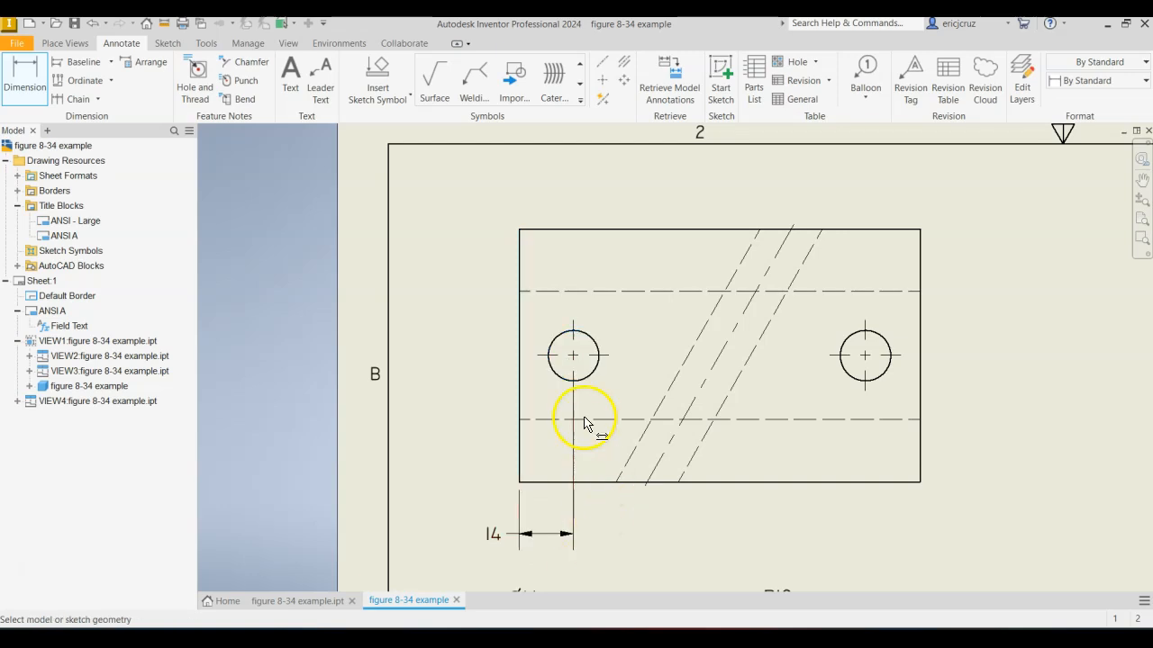
click(592, 382)
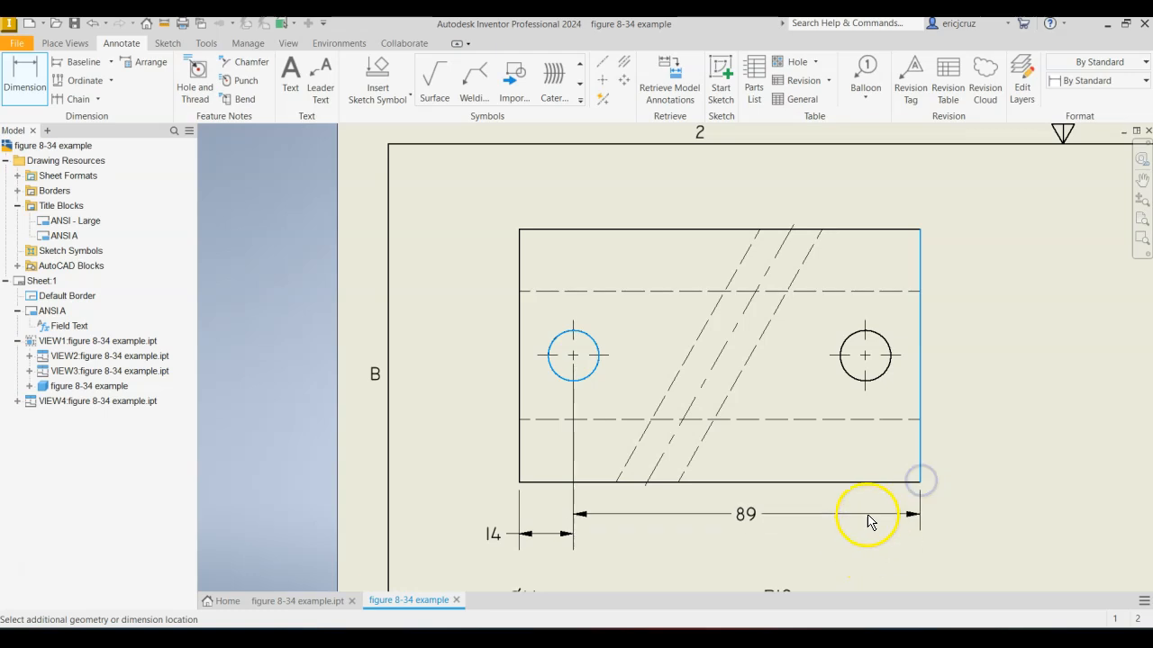
key(Escape)
Dimension the horizontal distance between the two hole centers in the top view, in line with the edge-to-hole dimension.
key(d)
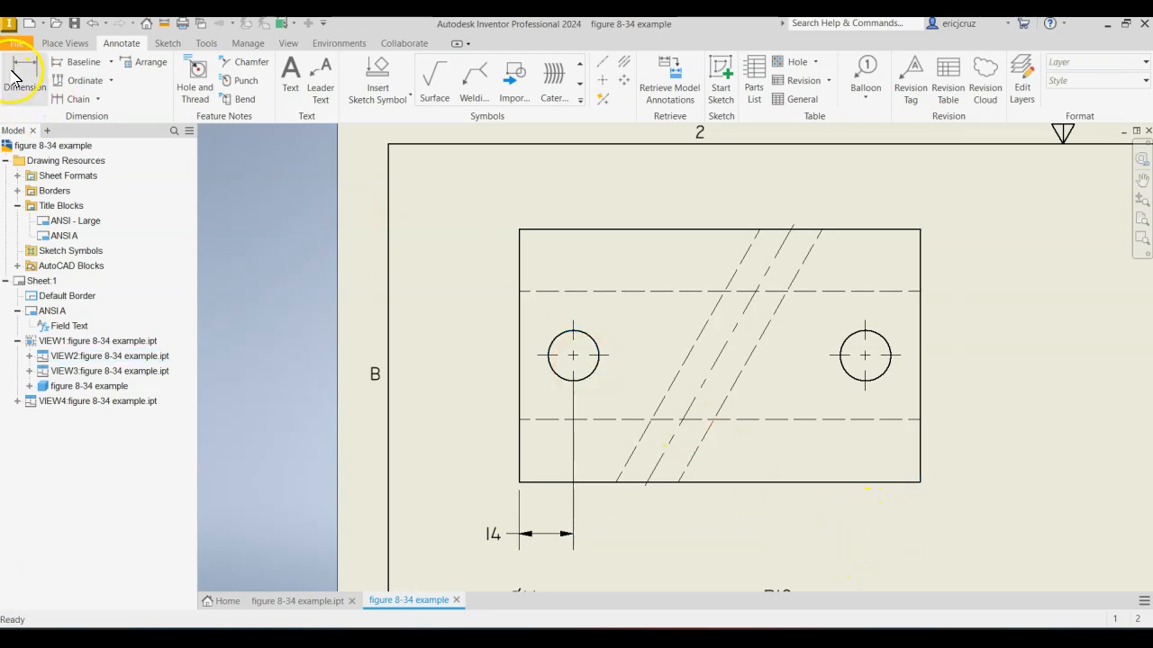
click(596, 368)
click(866, 387)
click(835, 534)
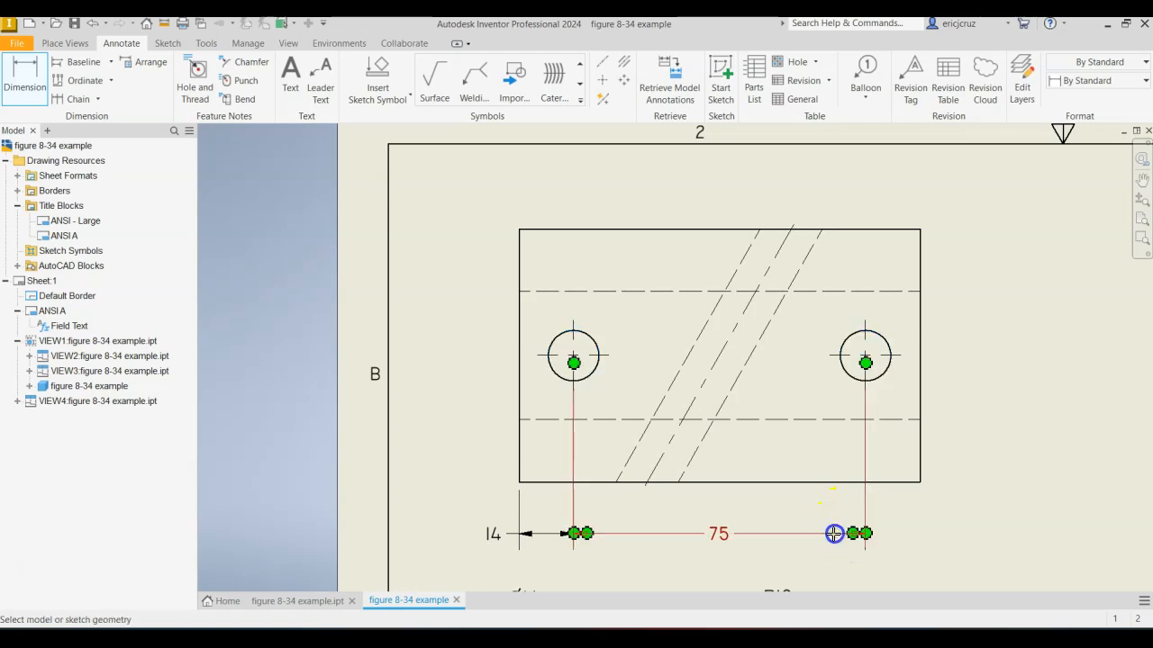
Dimension the angle between the slanted centerline and the top view's lower edge, placing it inside the view.
mouse_move(977, 506)
middle_down()
mouse_move(952, 489)
mouse_move(876, 487)
mouse_move(847, 453)
middle_up()
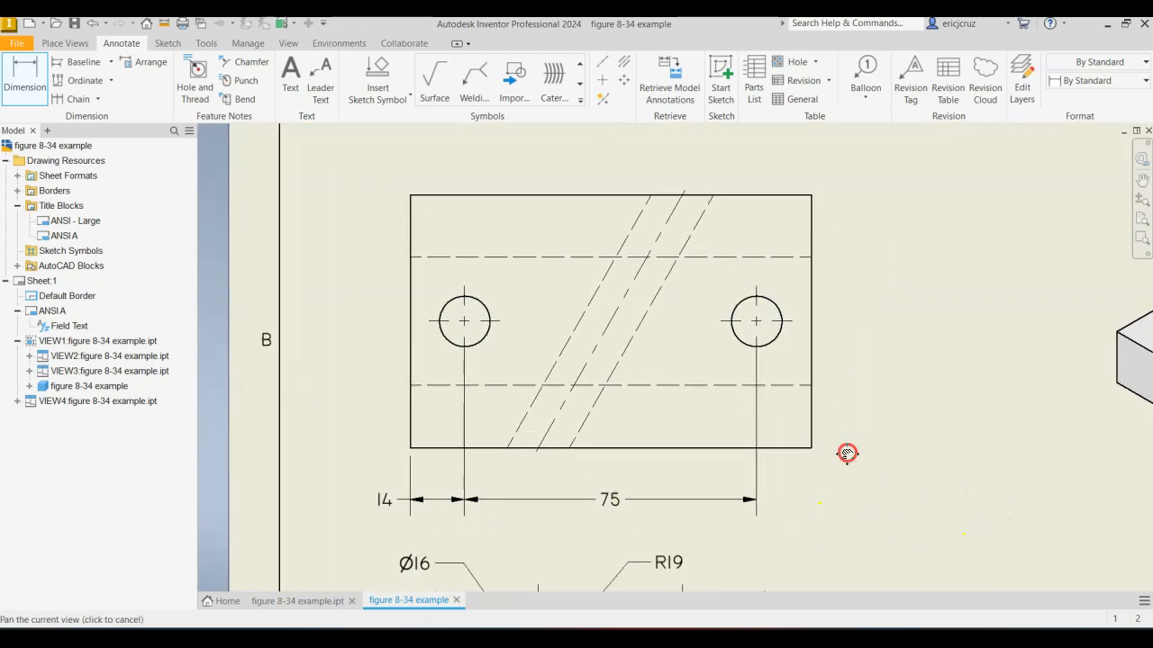
click(637, 281)
click(687, 448)
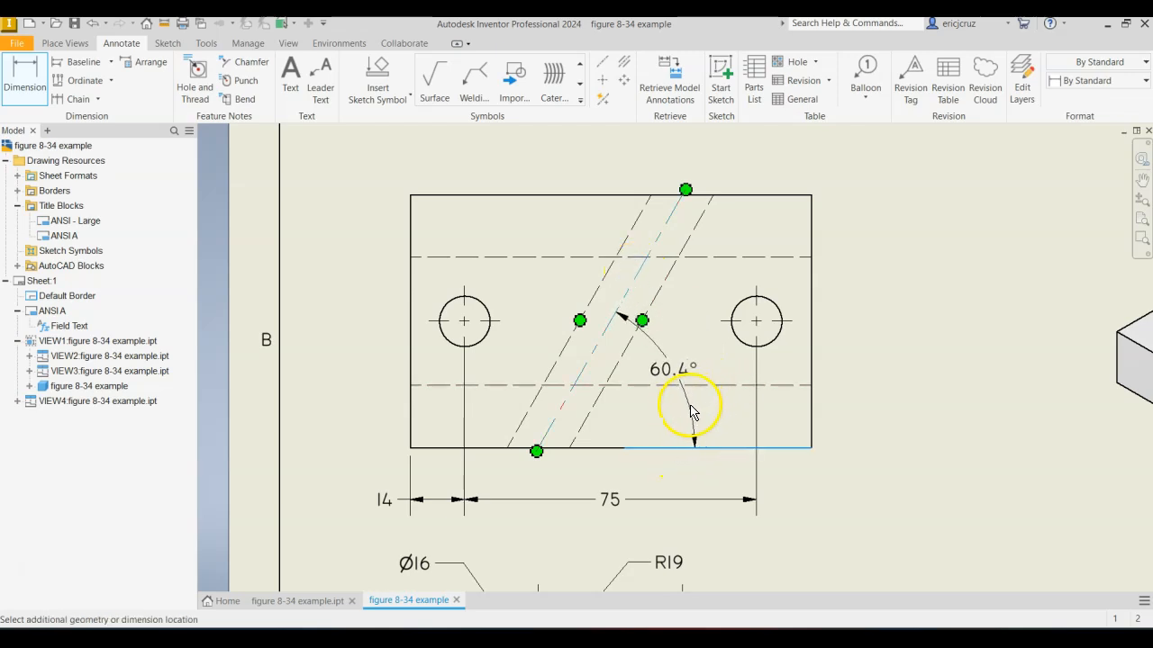
click(679, 425)
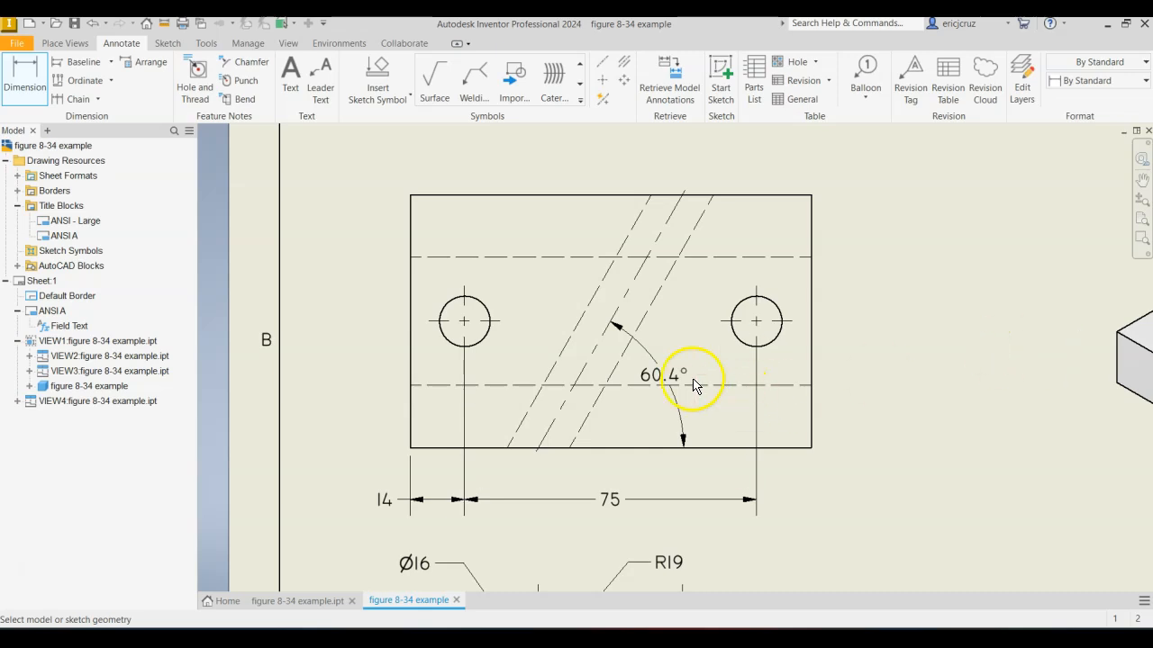
Set the angle dimension's angular unit precision to 0.
click(658, 380)
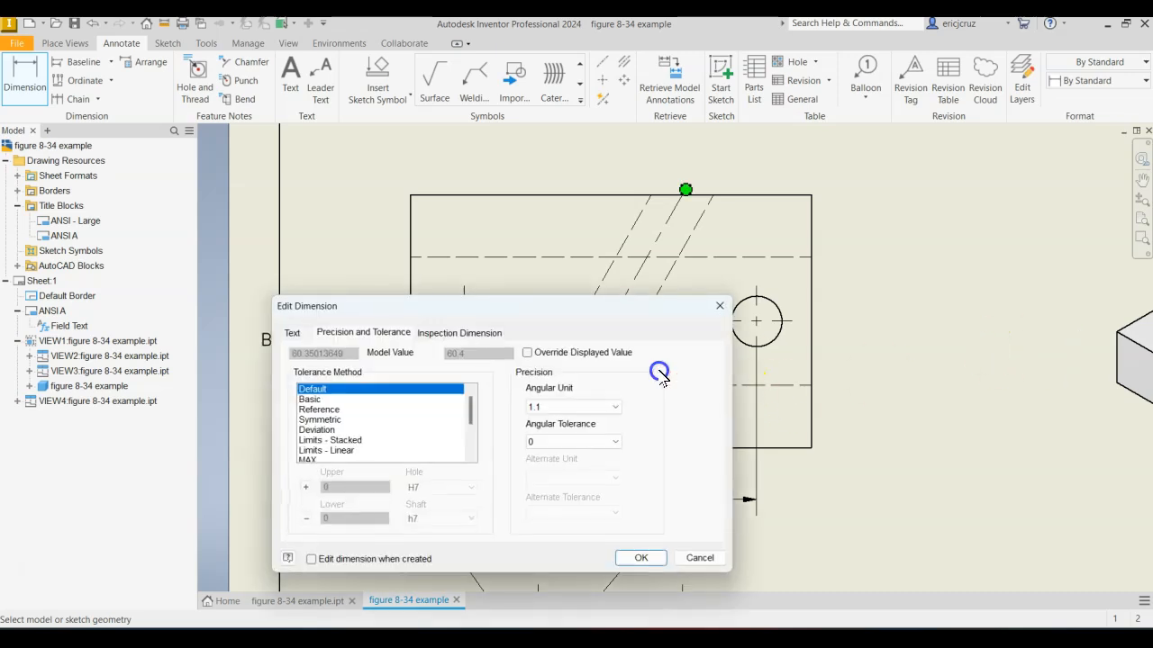
click(614, 407)
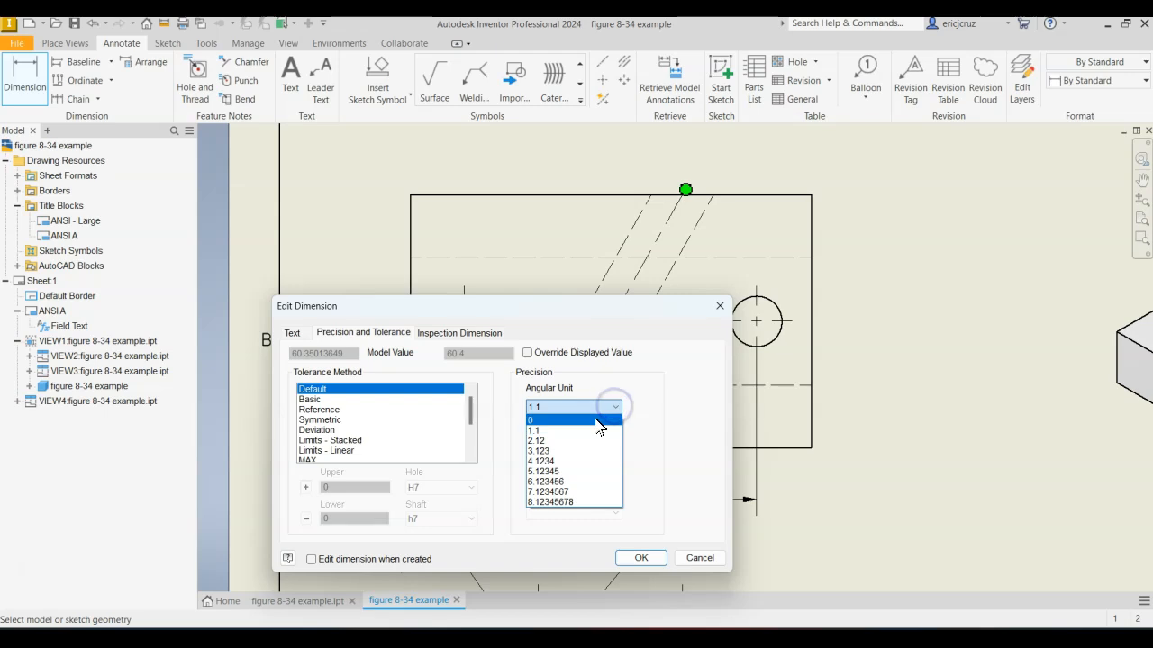
click(598, 420)
click(634, 556)
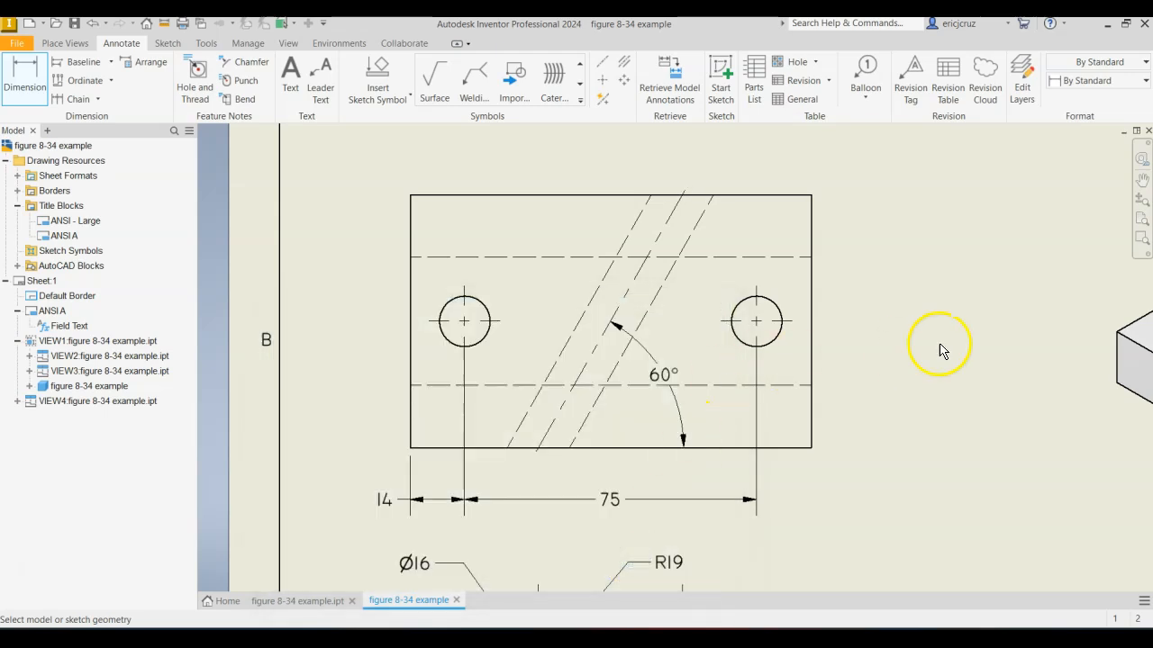
Review the precision and tolerance settings of the top view's angle dimension.
click(657, 382)
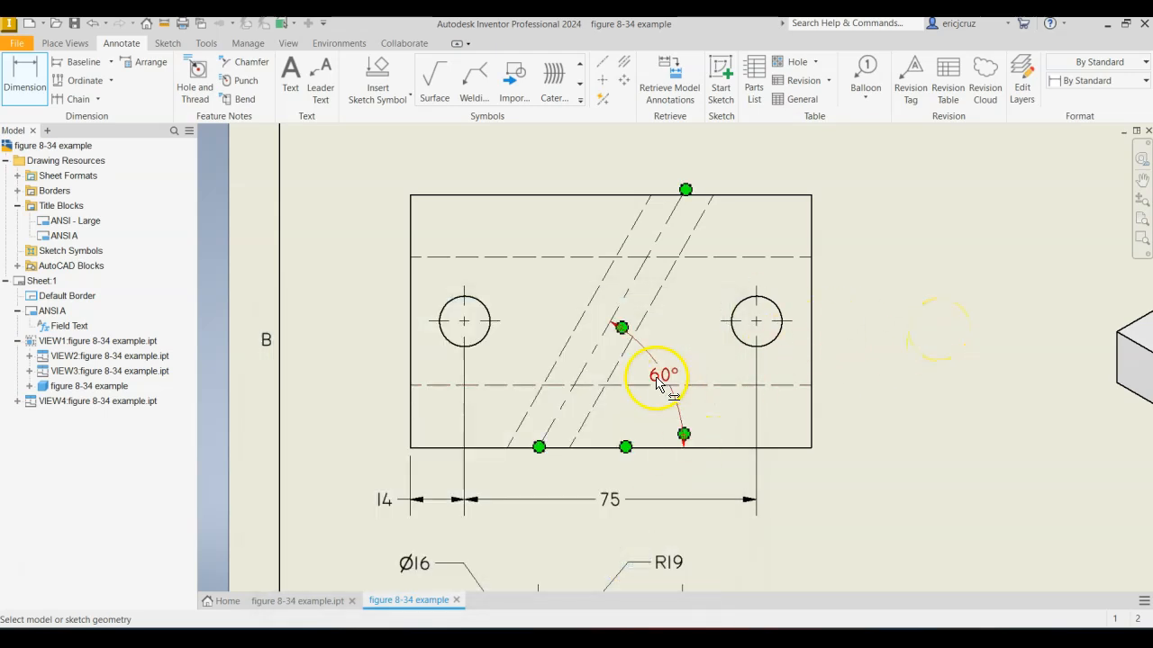
double_click(658, 378)
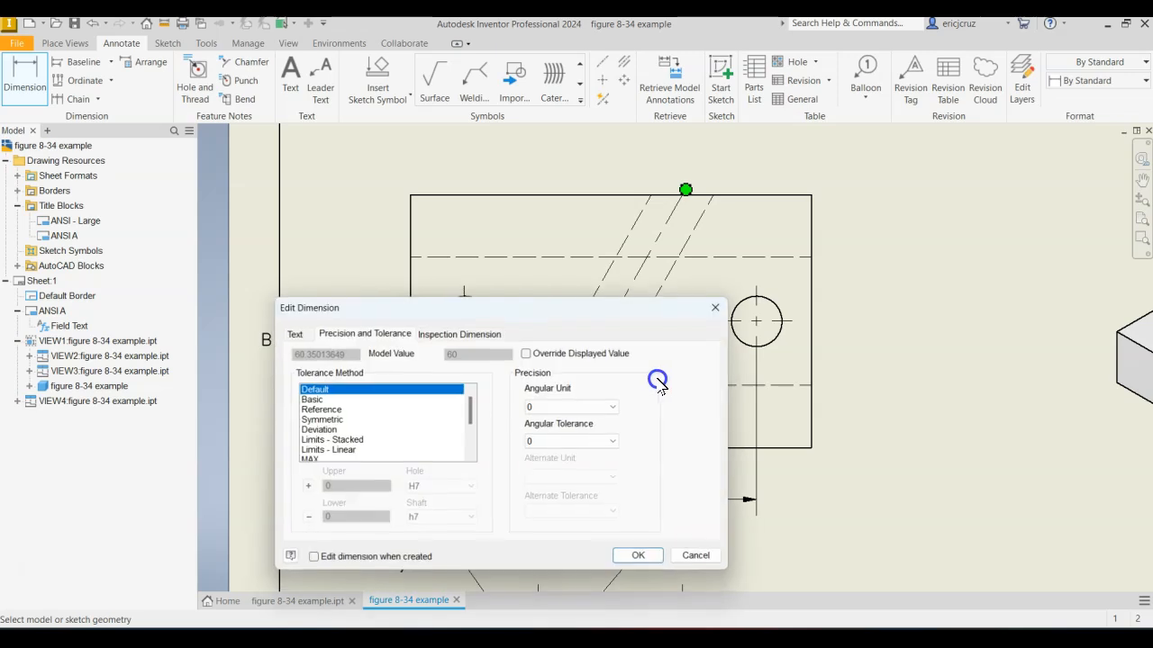
click(549, 414)
click(639, 555)
click(640, 554)
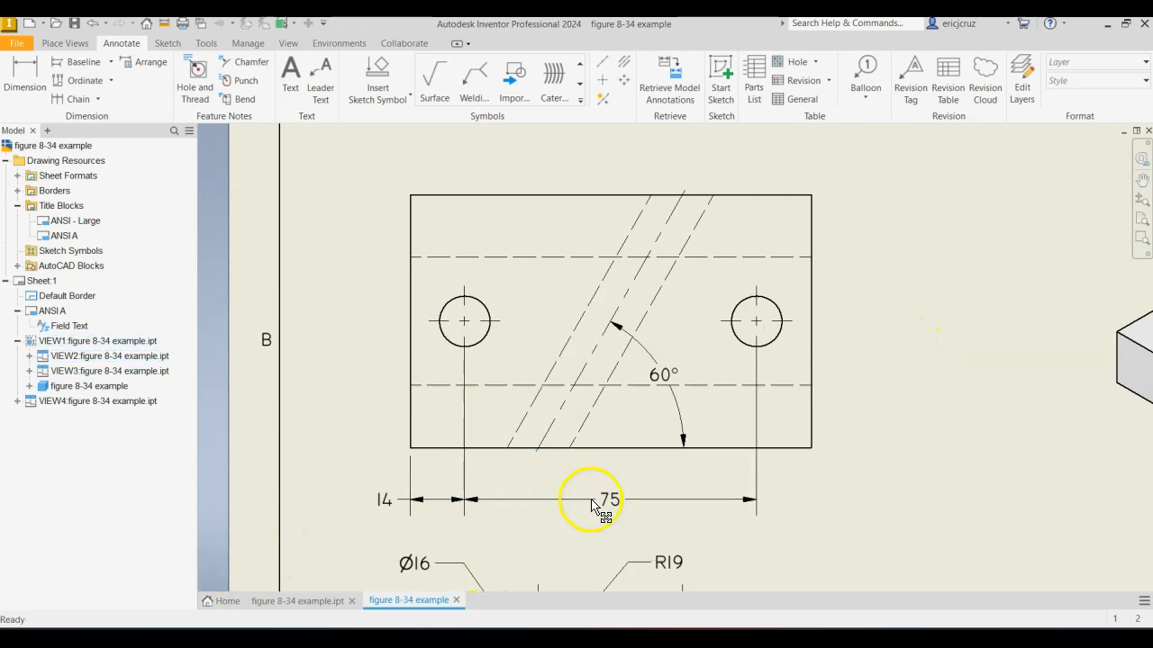
Consult the Figure 8.34 reference in the browser and dimension the right hole's diameter, placing the callout to the right of the top view.
key(alt+Tab)
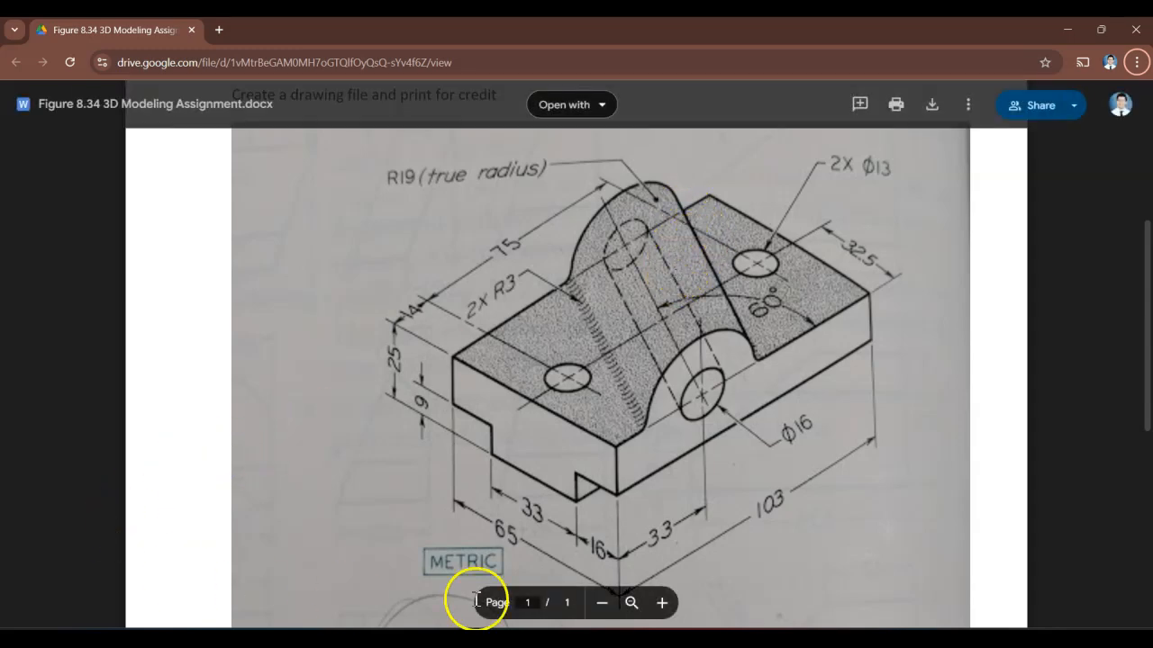
click(616, 638)
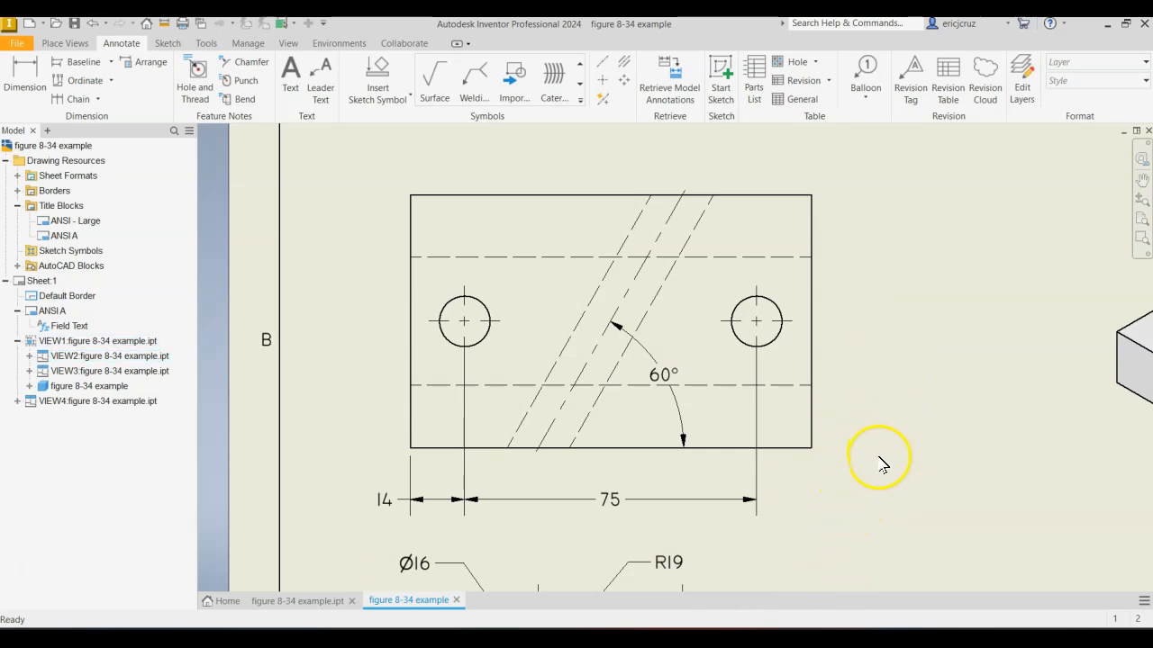
click(30, 69)
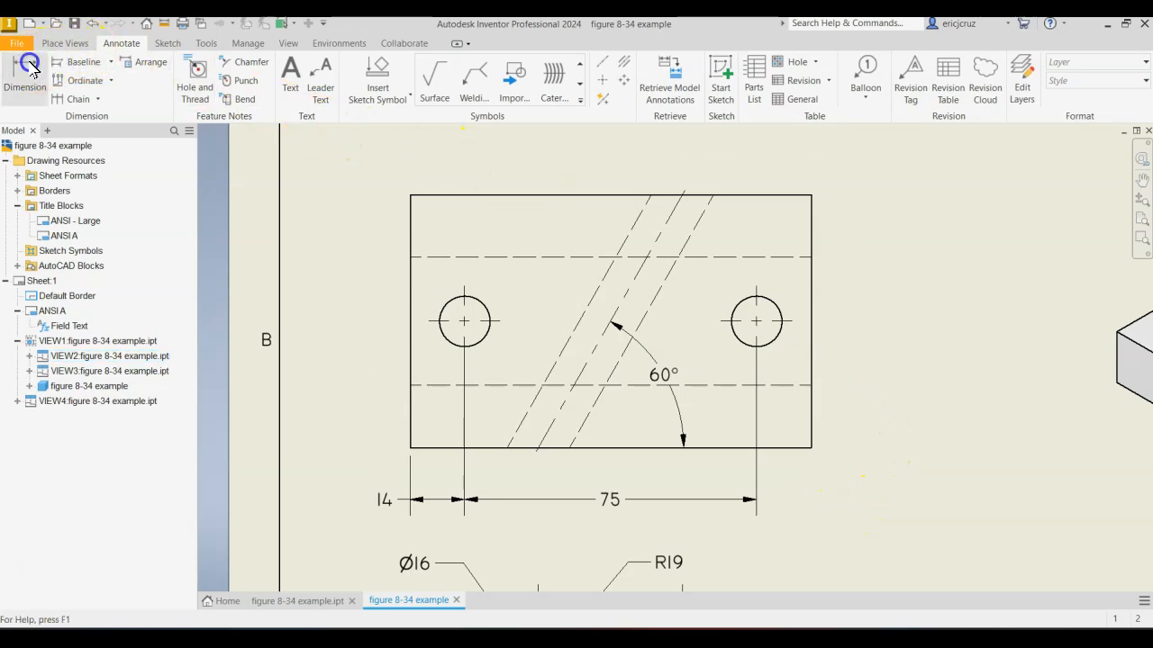
click(780, 310)
click(860, 225)
click(920, 274)
key(Escape)
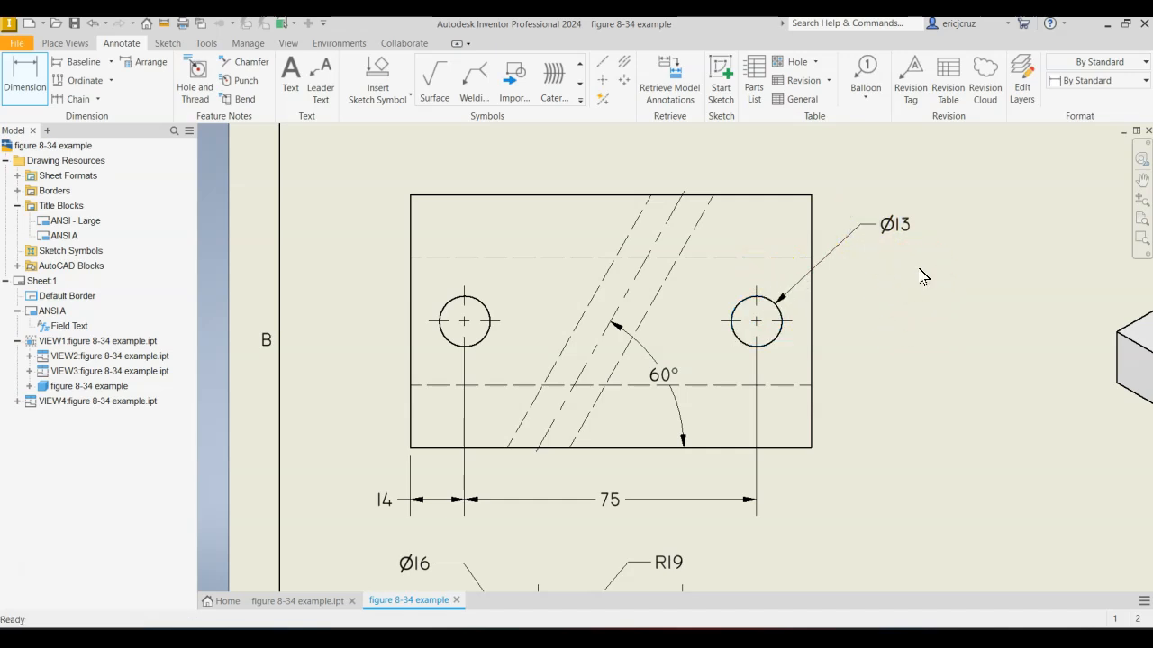
Add the prefix "2X" to the right hole's diameter callout in the top view.
click(751, 245)
click(899, 229)
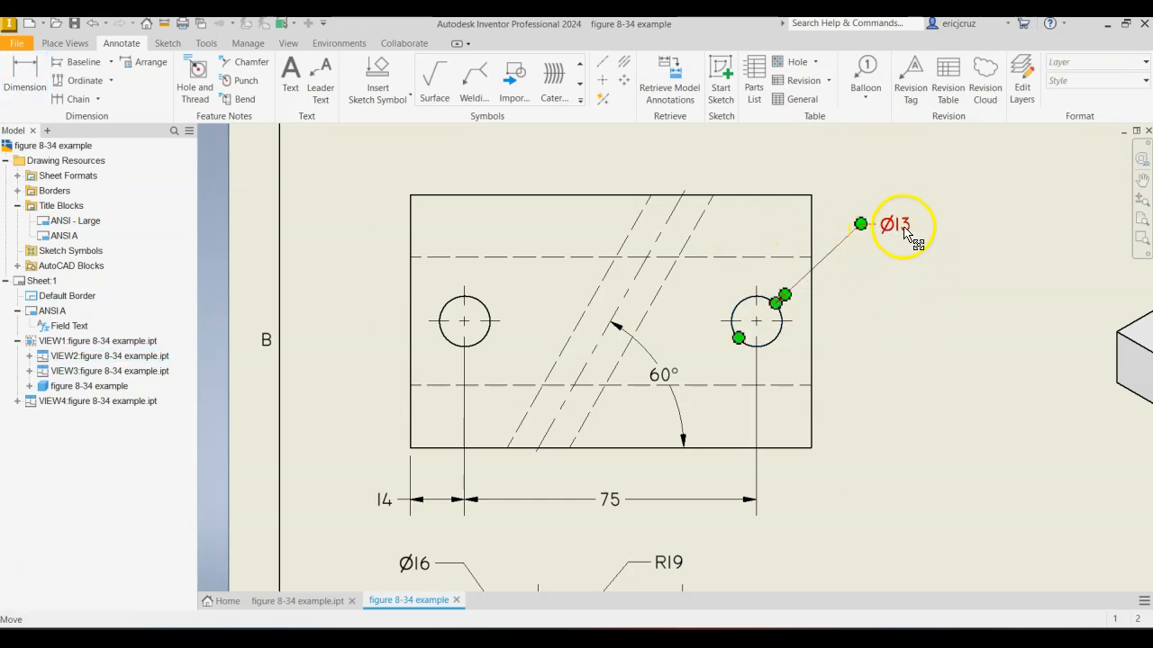
double_click(904, 231)
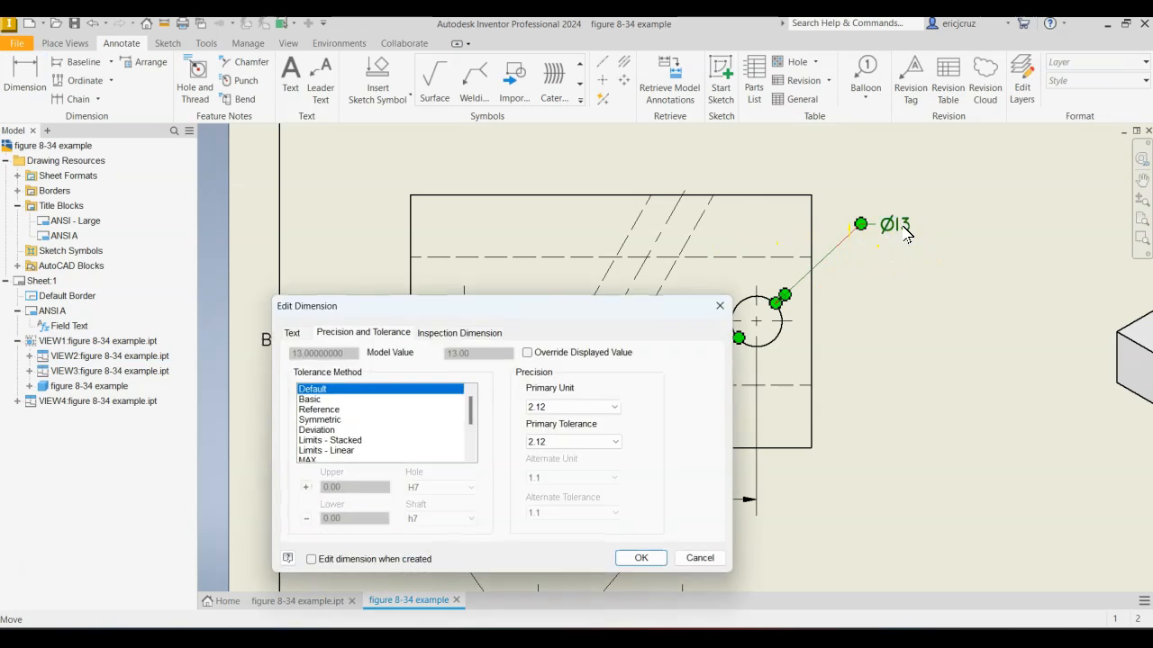
click(292, 333)
click(364, 395)
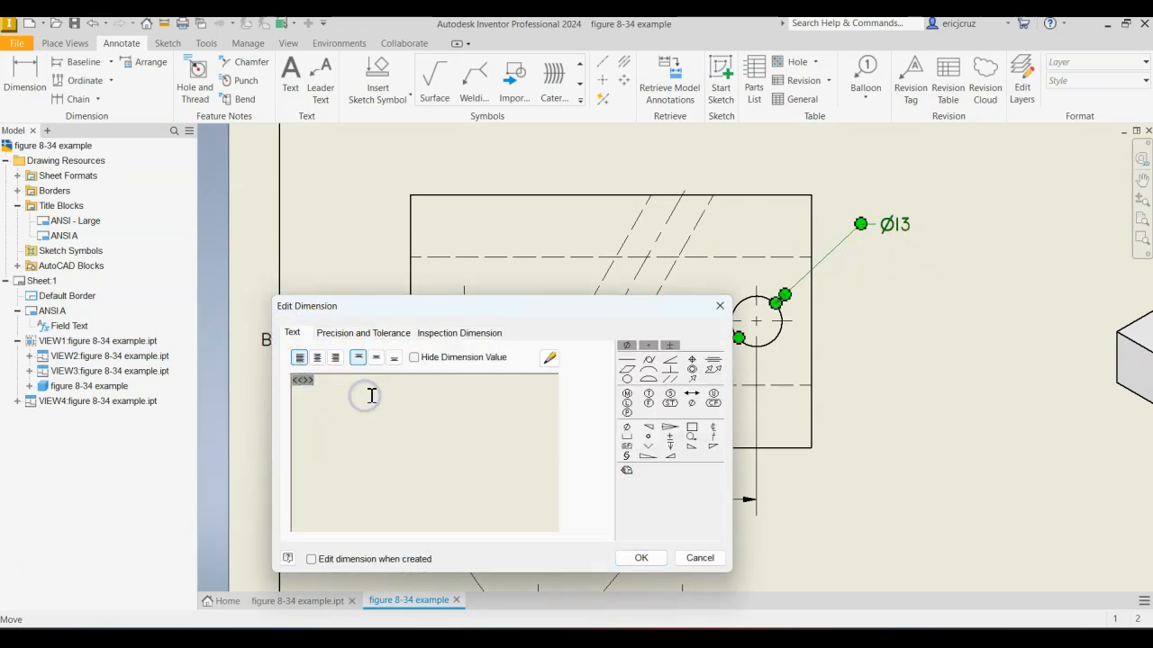
click(295, 388)
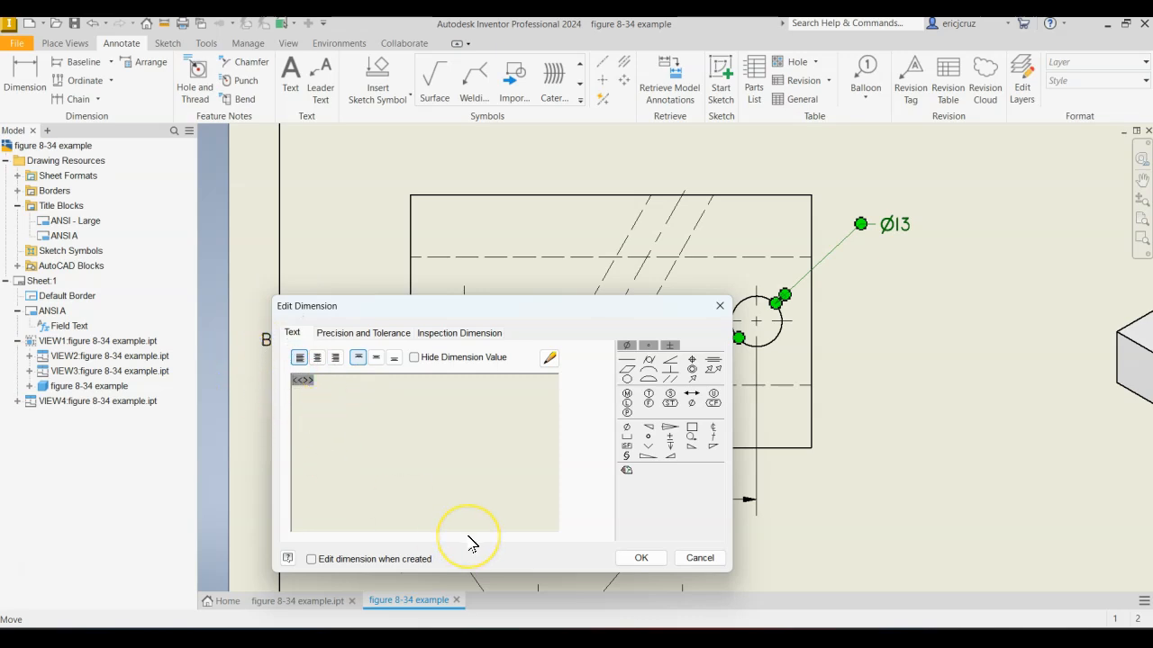
text(2x)
key(BackSpace)
text(X)
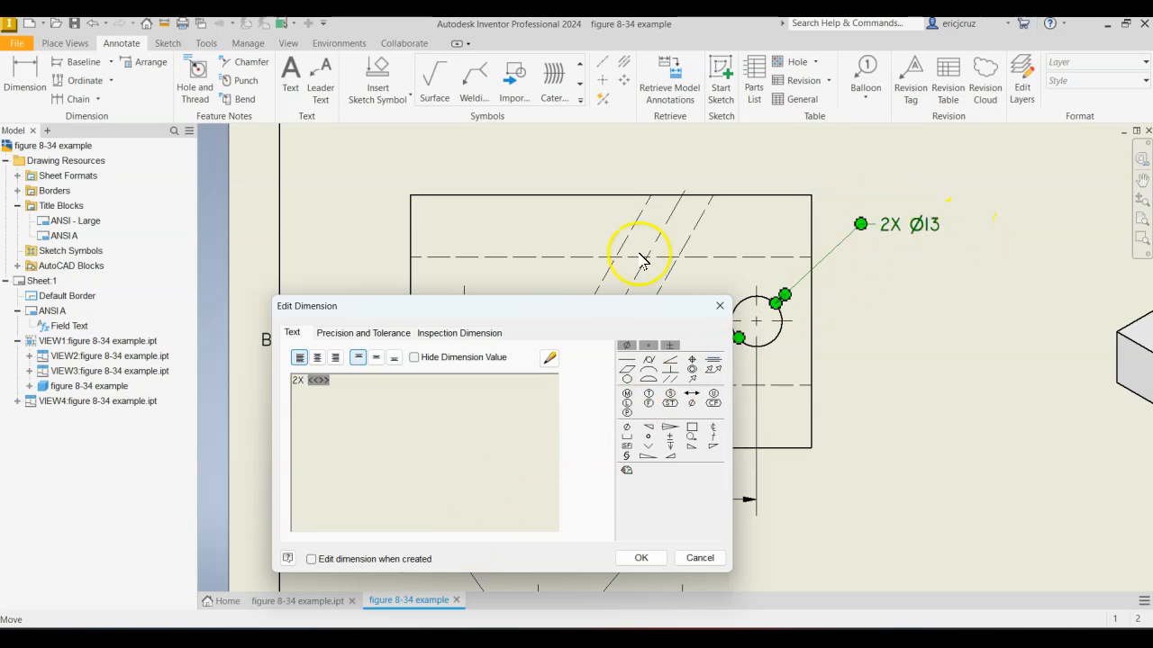
click(641, 559)
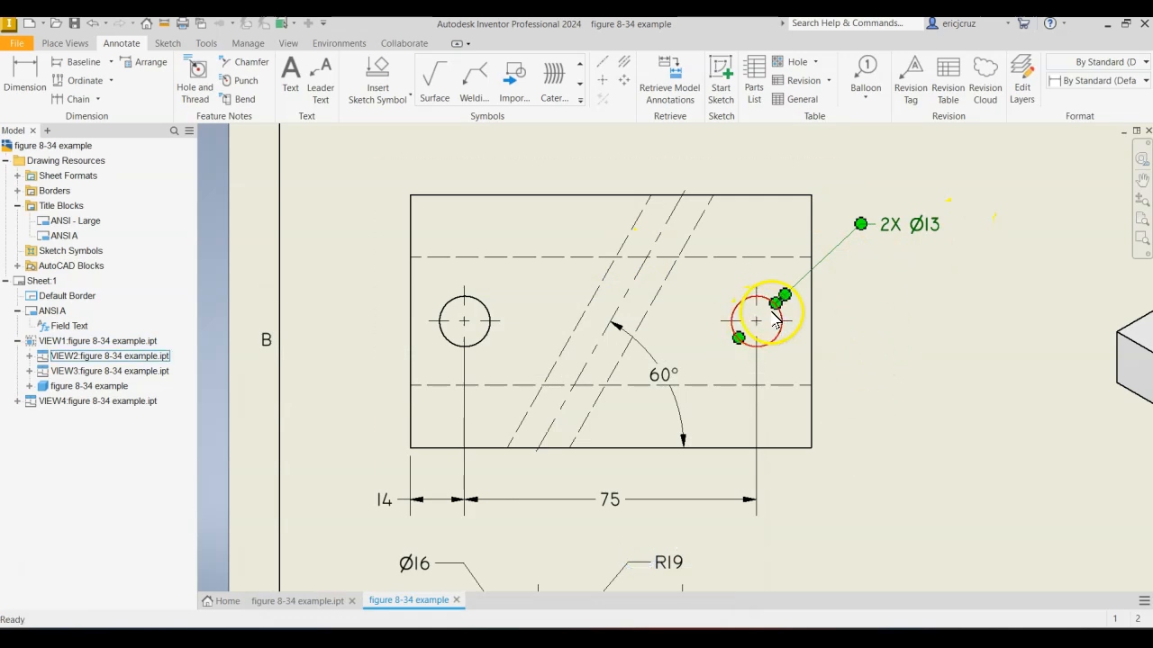
click(913, 258)
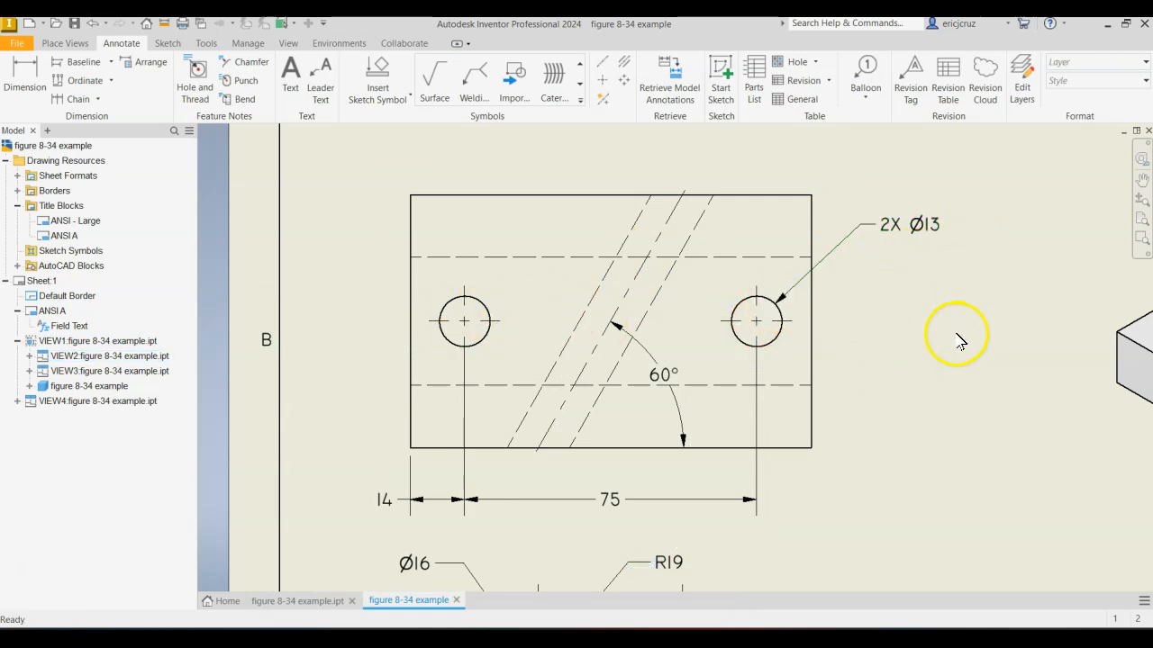
Dimension the top view's overall height and the right hole's center distance from the lower edge, placing both beyond the view's right side.
click(24, 79)
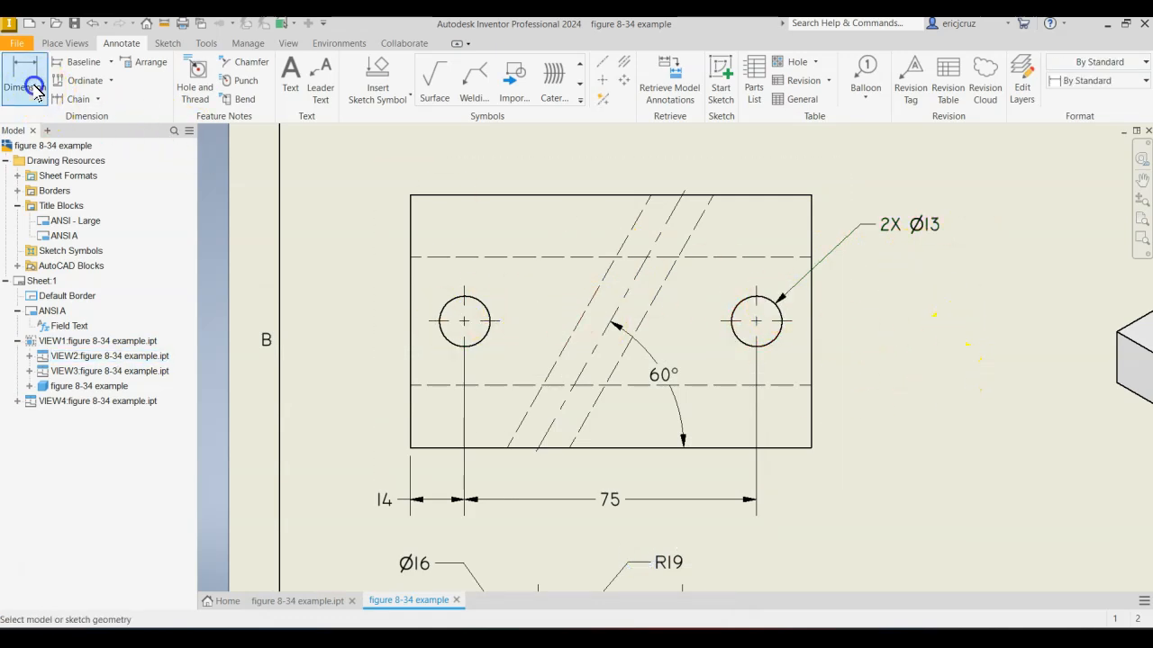
click(812, 433)
click(975, 396)
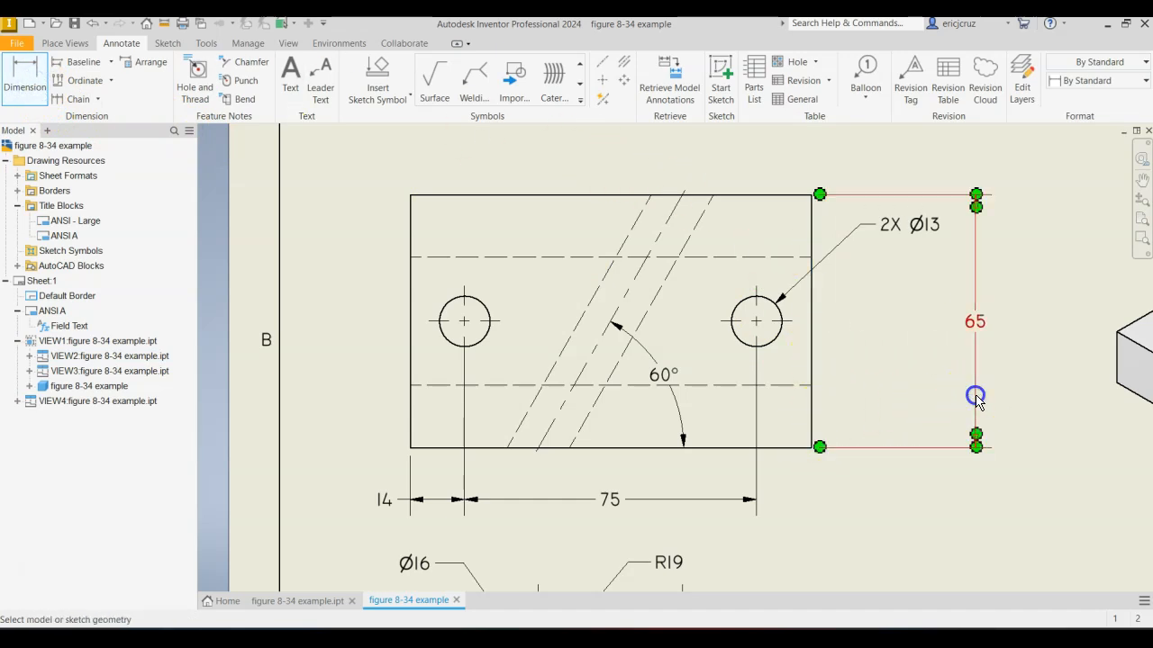
click(778, 335)
click(782, 449)
click(896, 416)
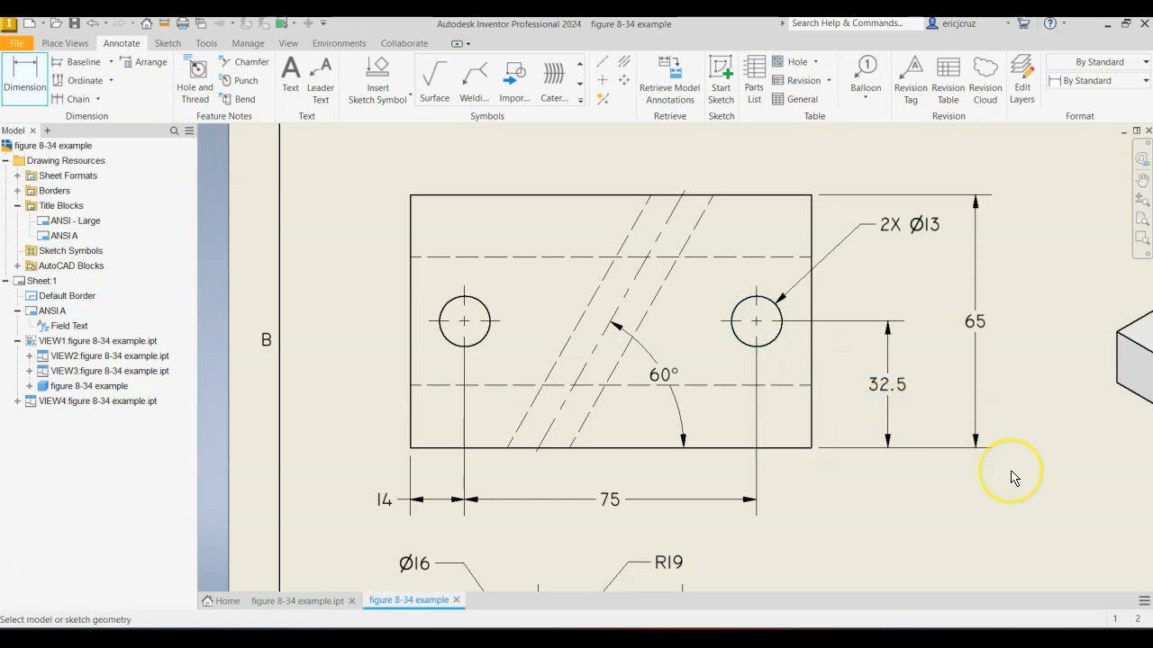
Add a text note reading METRIC between the views and increase its text height.
scroll(1011, 474, down, 3)
mouse_move(1011, 475)
middle_down()
mouse_move(577, 252)
mouse_move(713, 350)
middle_up()
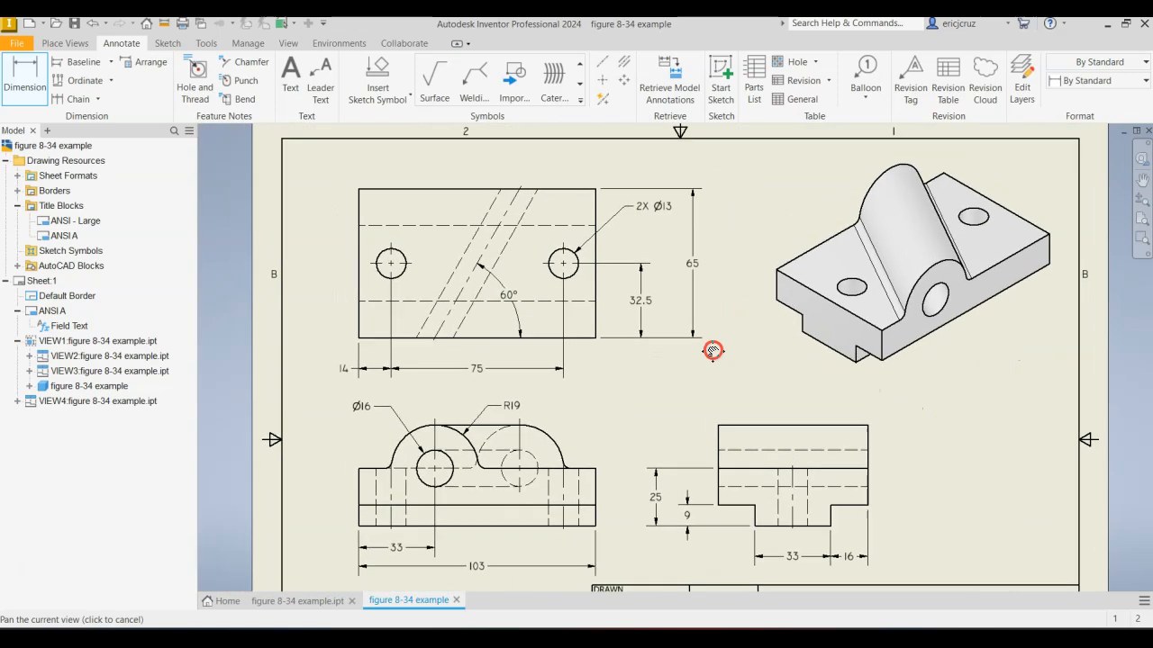
click(291, 90)
click(772, 413)
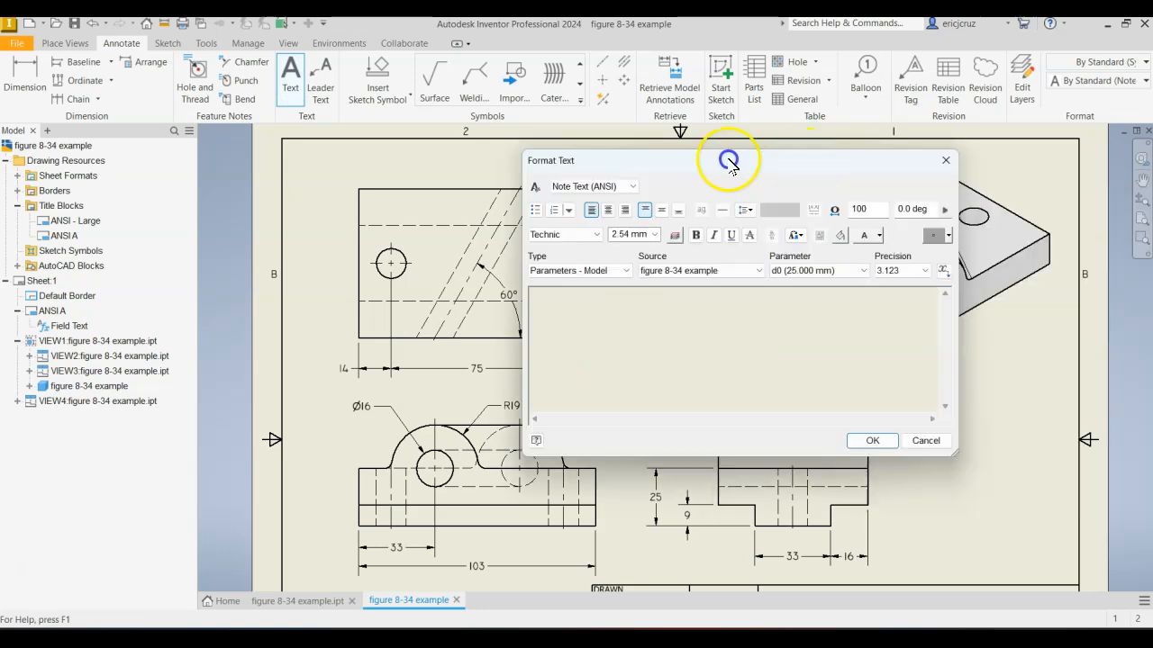
drag(728, 159, 312, 136)
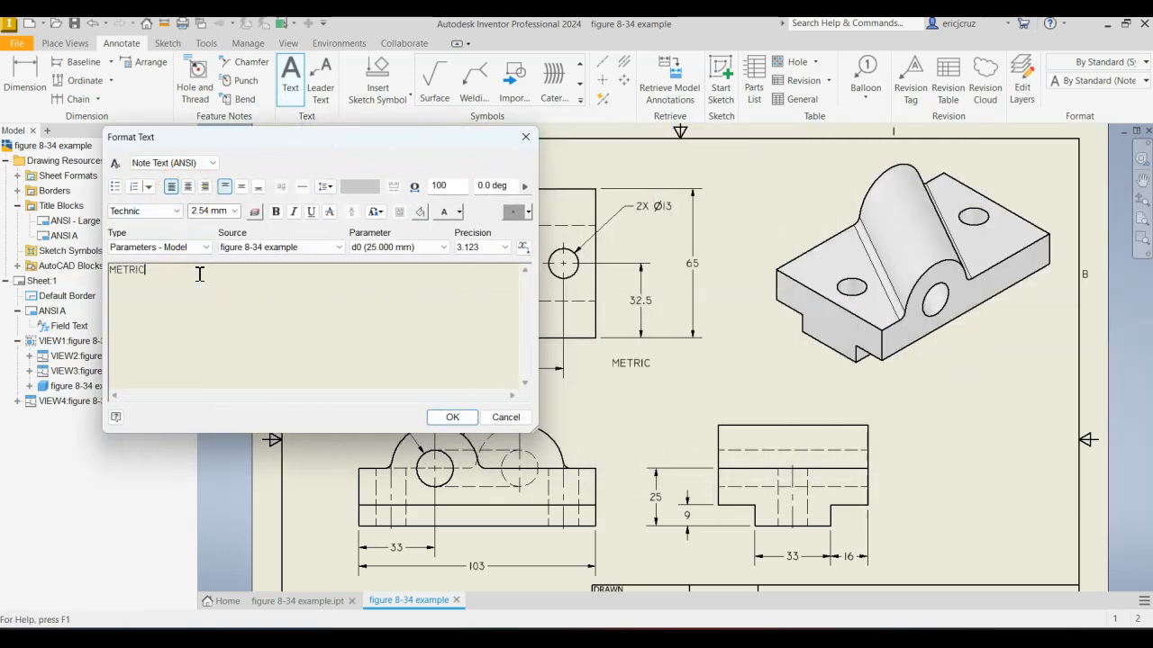
double_click(126, 271)
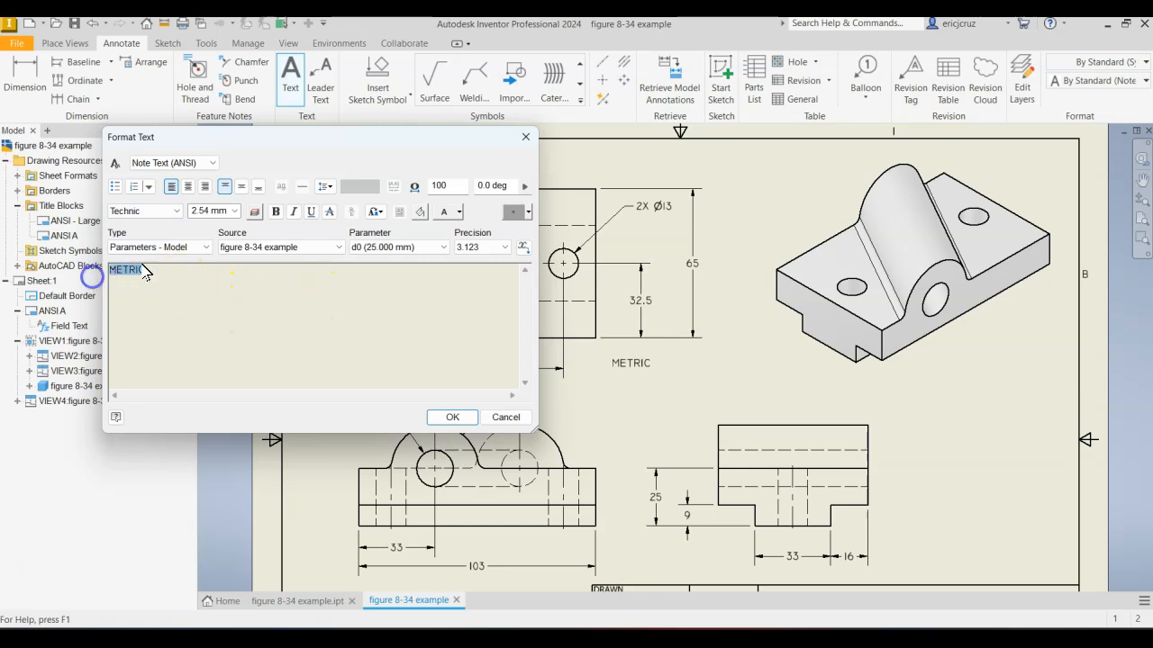
click(234, 211)
click(216, 245)
click(461, 416)
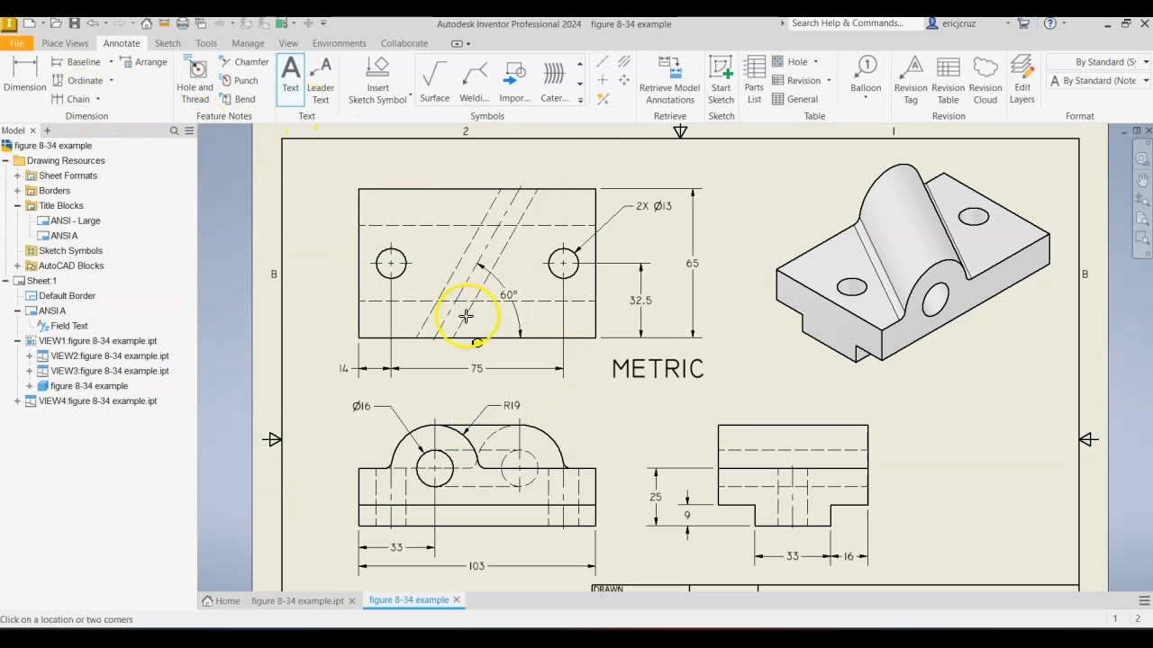
Move the METRIC note to the upper-left corner of the sheet, just inside the border.
click(617, 372)
drag(645, 364, 944, 385)
click(993, 486)
middle_drag(993, 486, 952, 515)
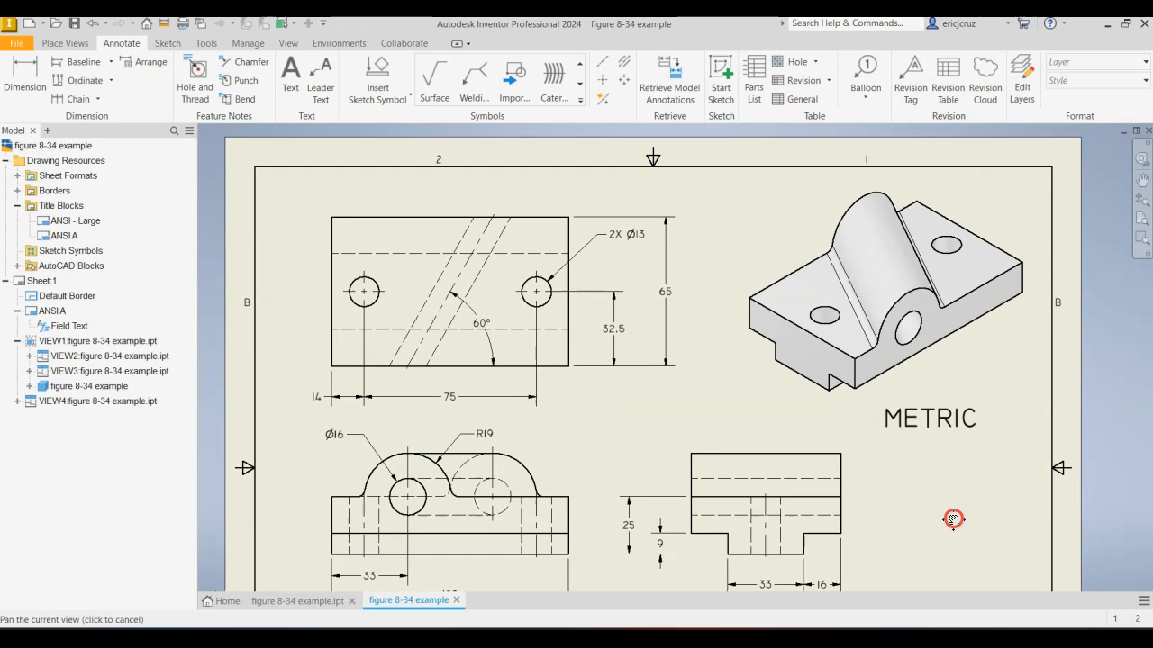
drag(952, 436, 239, 171)
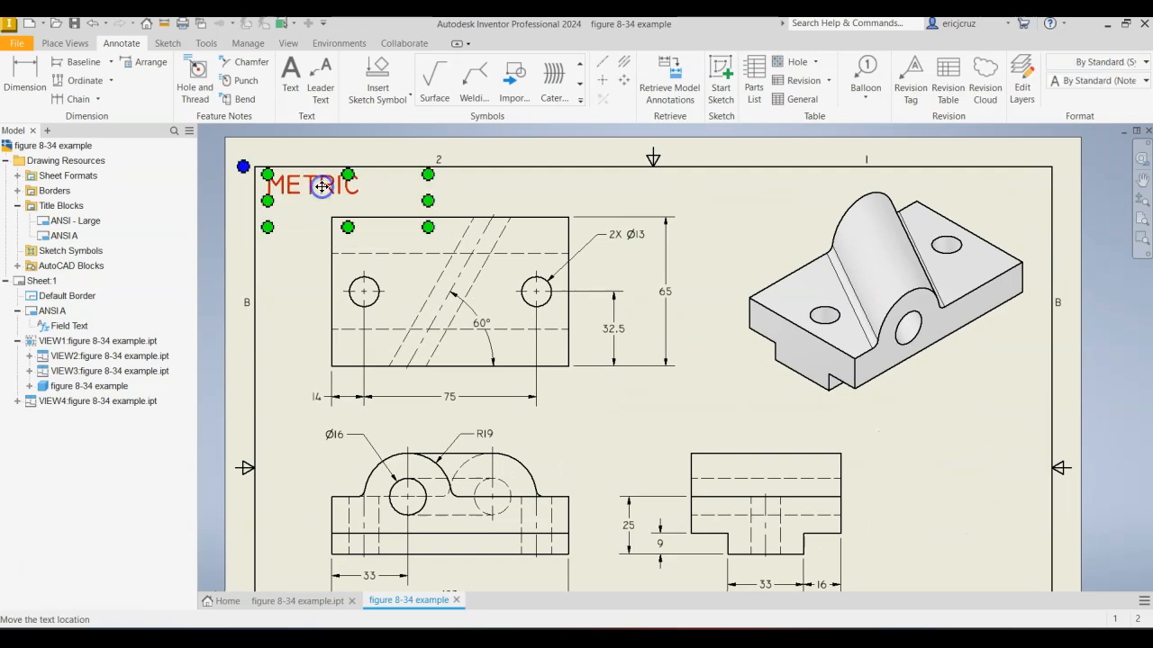
click(524, 192)
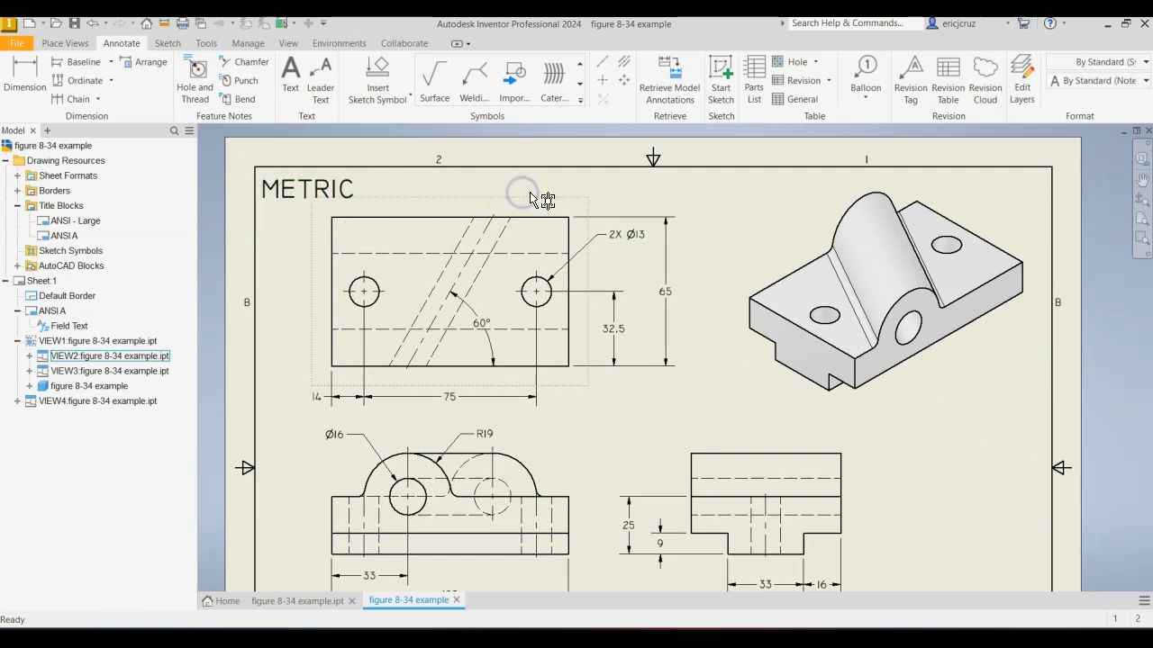
Save the drawing as "figure 8-34 example" in the Models folder, in Inventor Drawing (*.dwg) format.
scroll(532, 200, down, 3)
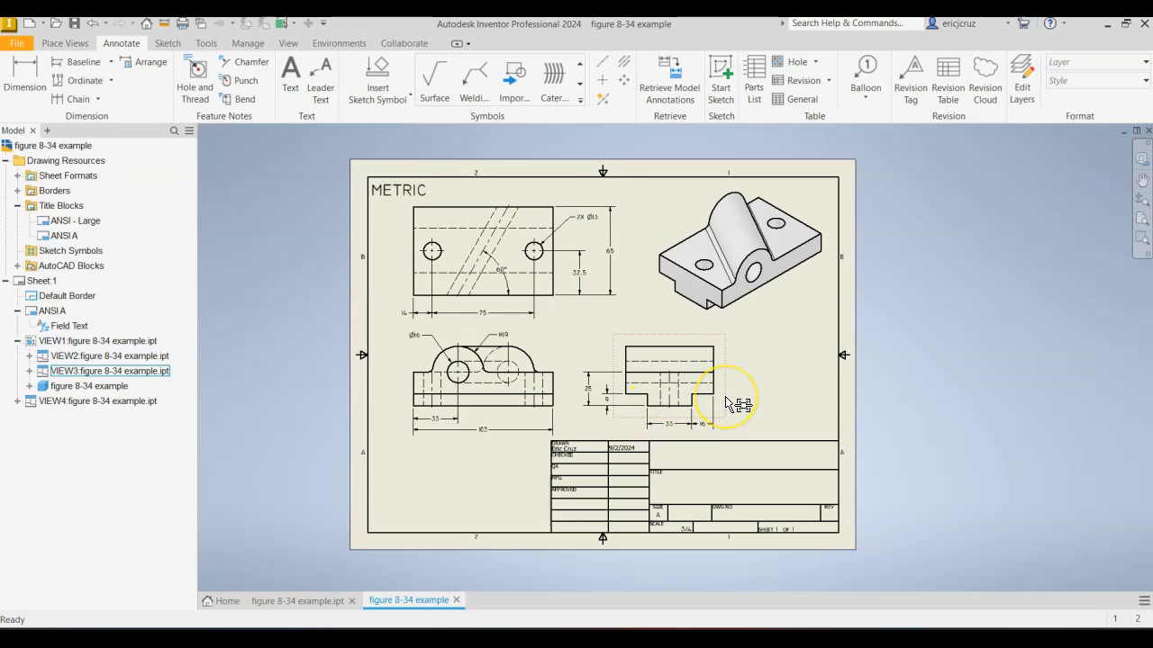
scroll(725, 397, up, 3)
scroll(724, 400, down, 3)
middle_drag(724, 400, 728, 417)
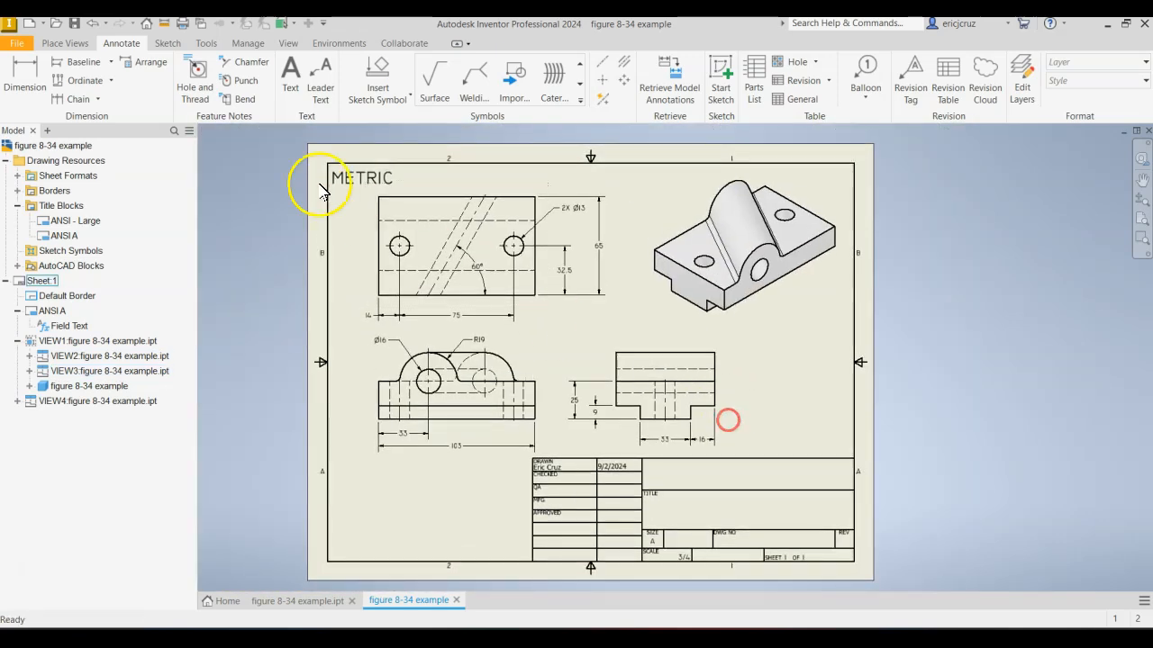
click(74, 22)
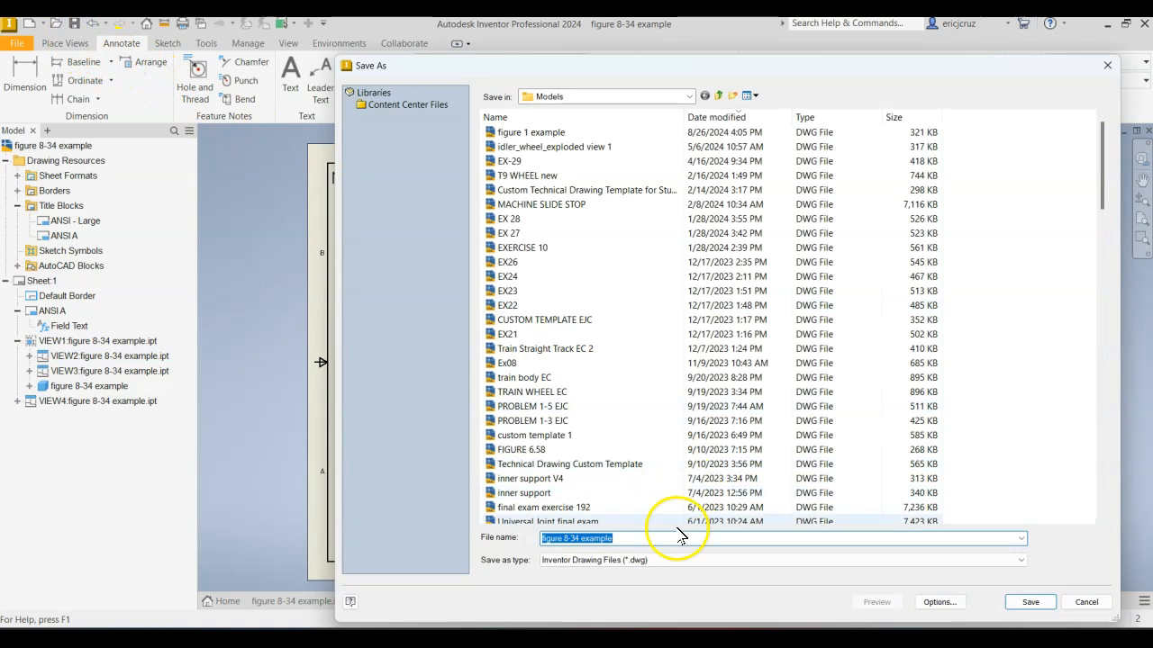
click(1024, 605)
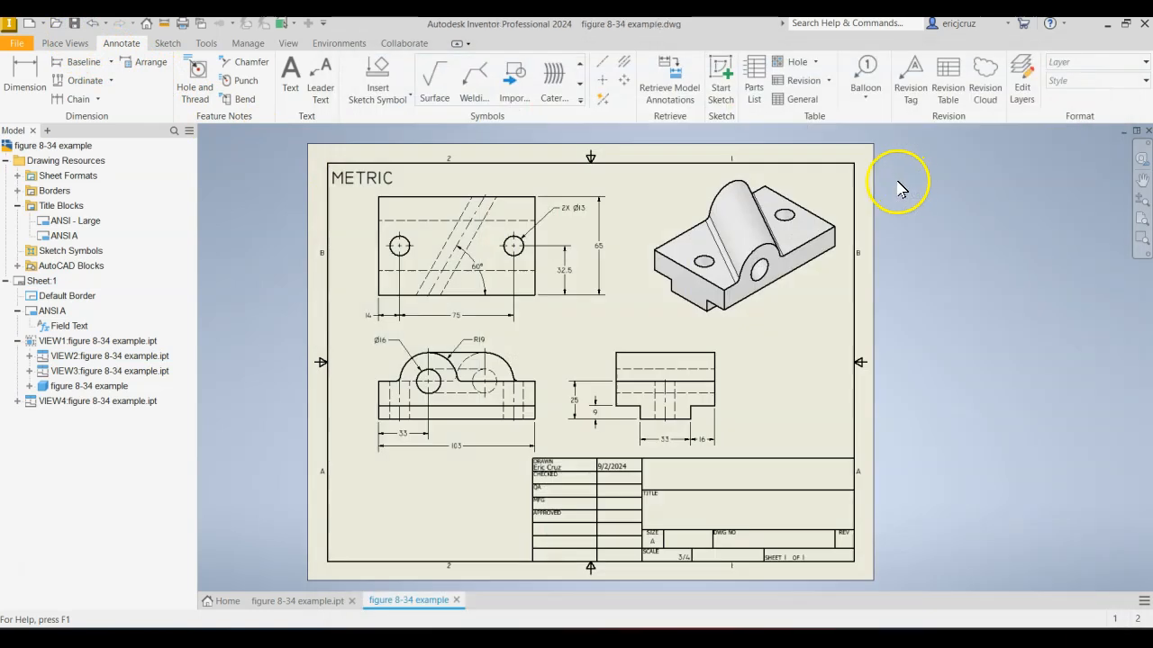
Fill in the drawing's iProperties summary with title FIGURE 8.34, subject ENGINEERING and company KHS.
click(27, 47)
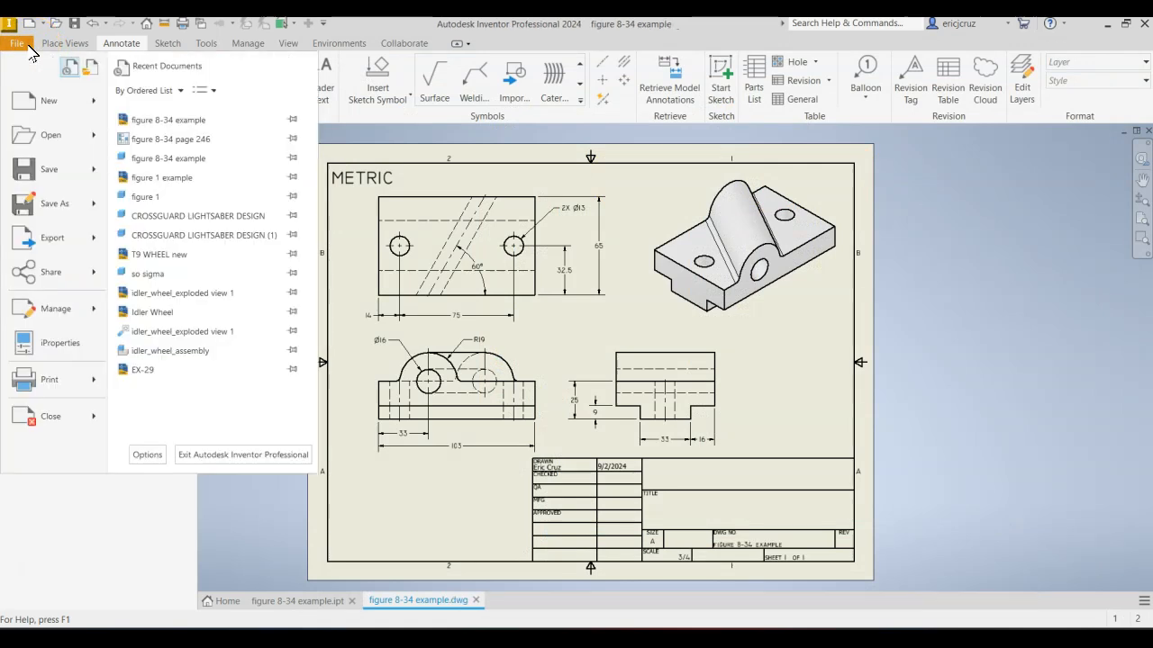
click(20, 341)
click(186, 124)
click(271, 145)
key(Caps_Lock)
text(F)
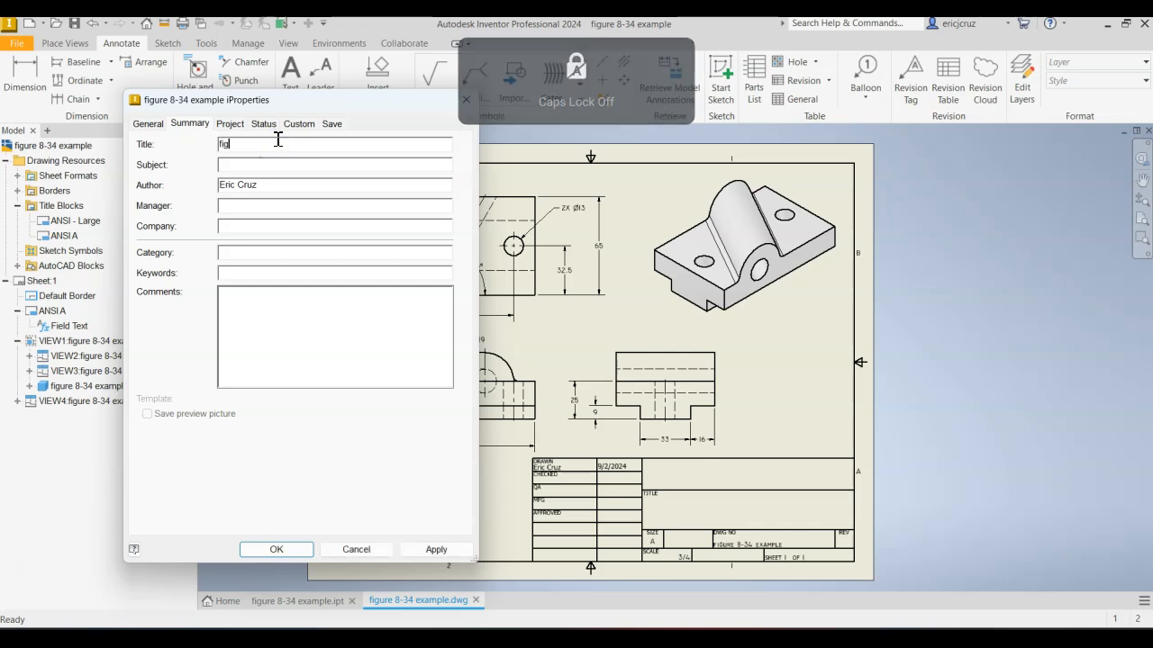
text(IGURE 8.34)
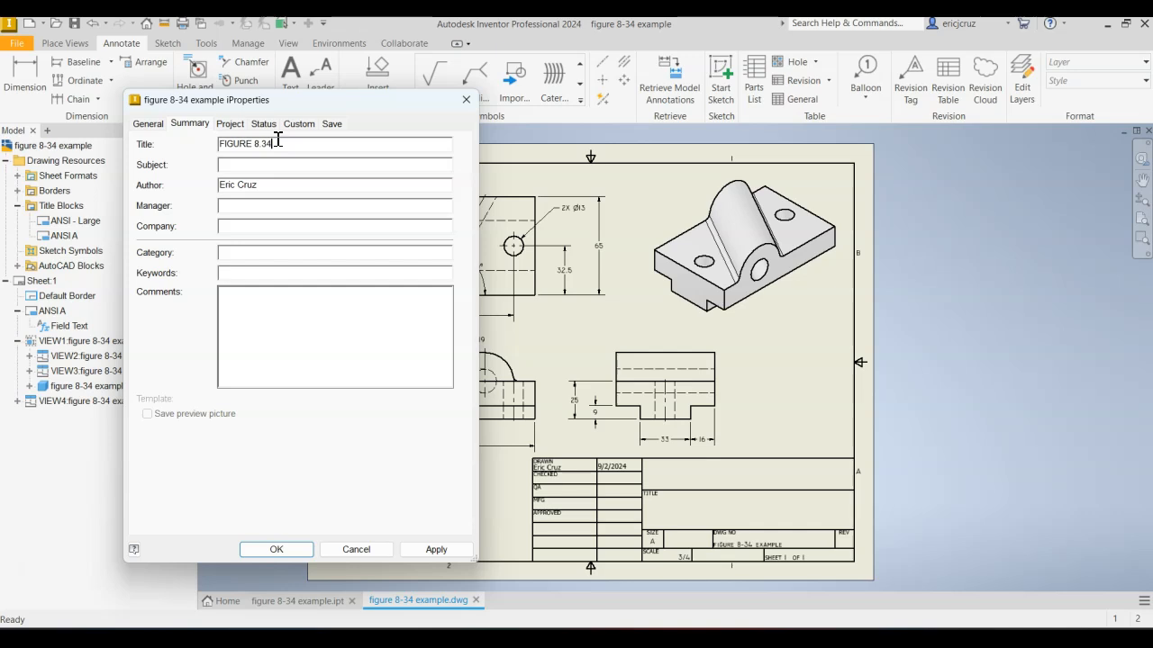
click(337, 161)
text(ENGINEERING)
click(276, 225)
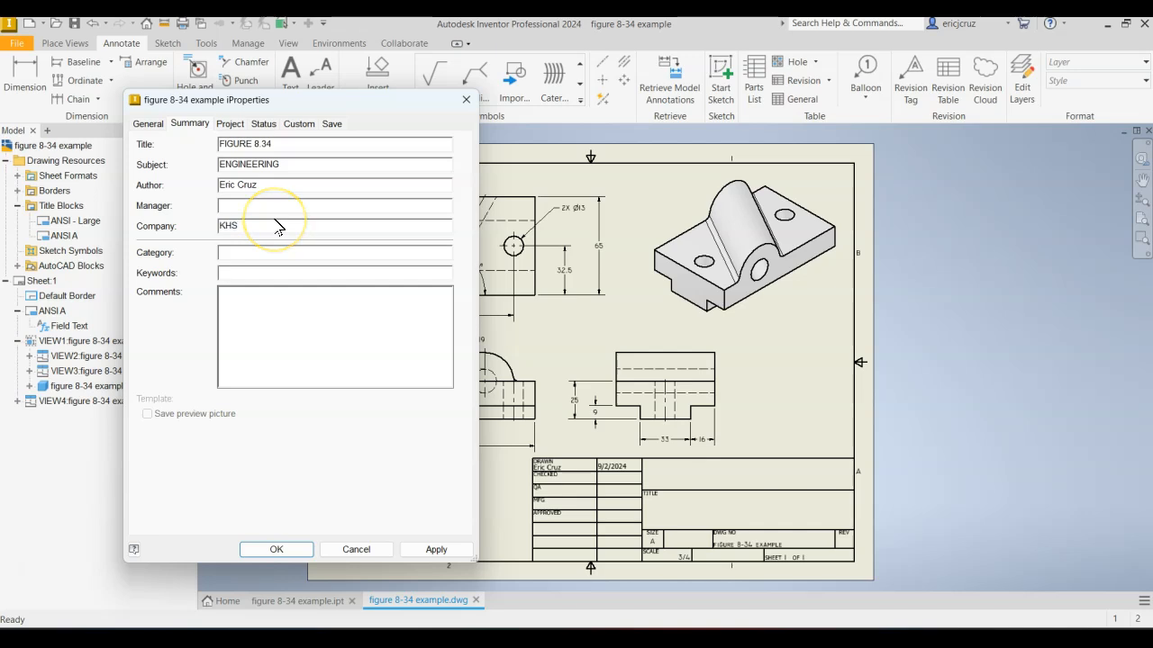
Set the part number in the project iProperties to FIGURE 8.34 and apply the property changes.
click(230, 124)
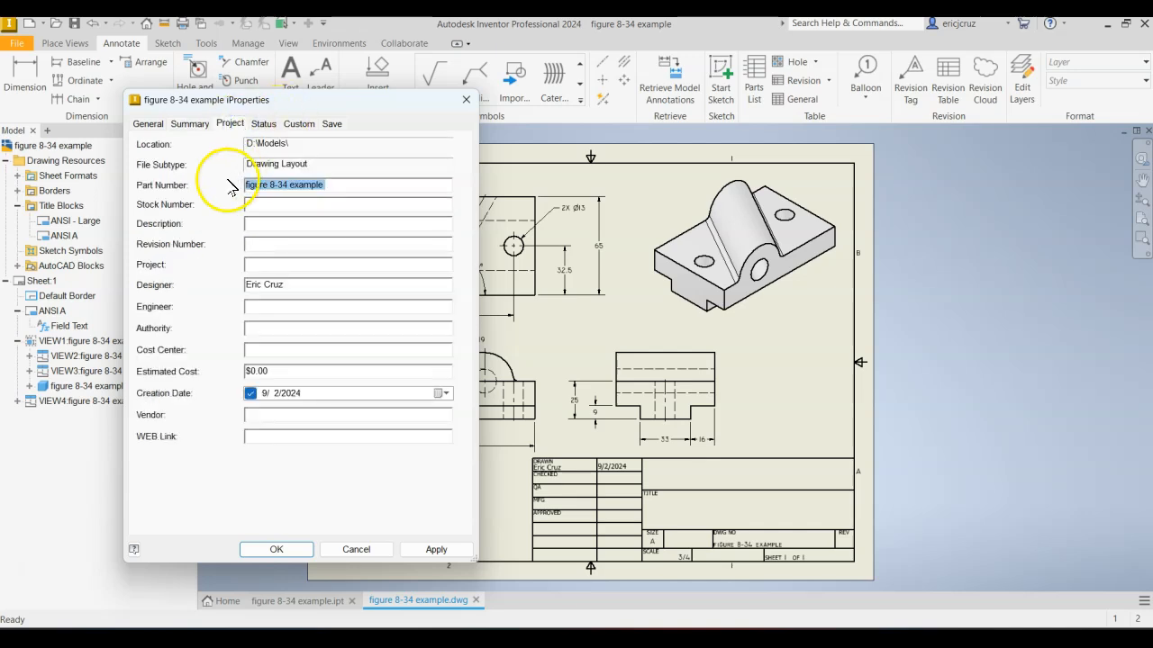
key(Caps_Lock)
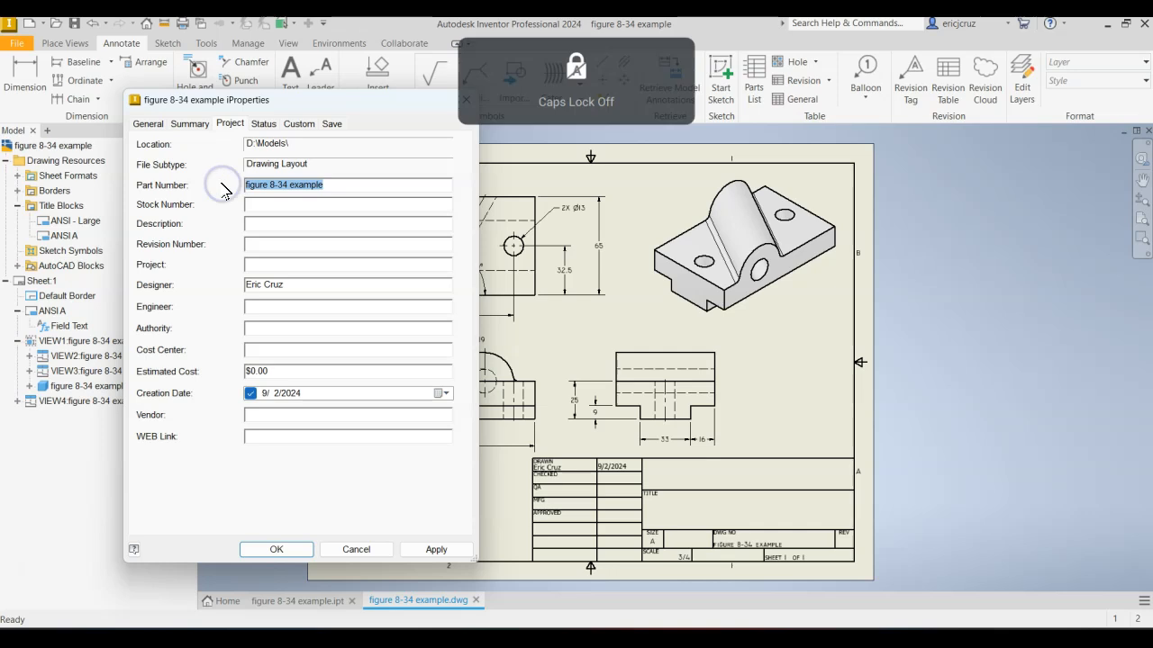
text(f)
key(Caps_Lock)
text(IGURE 8.34)
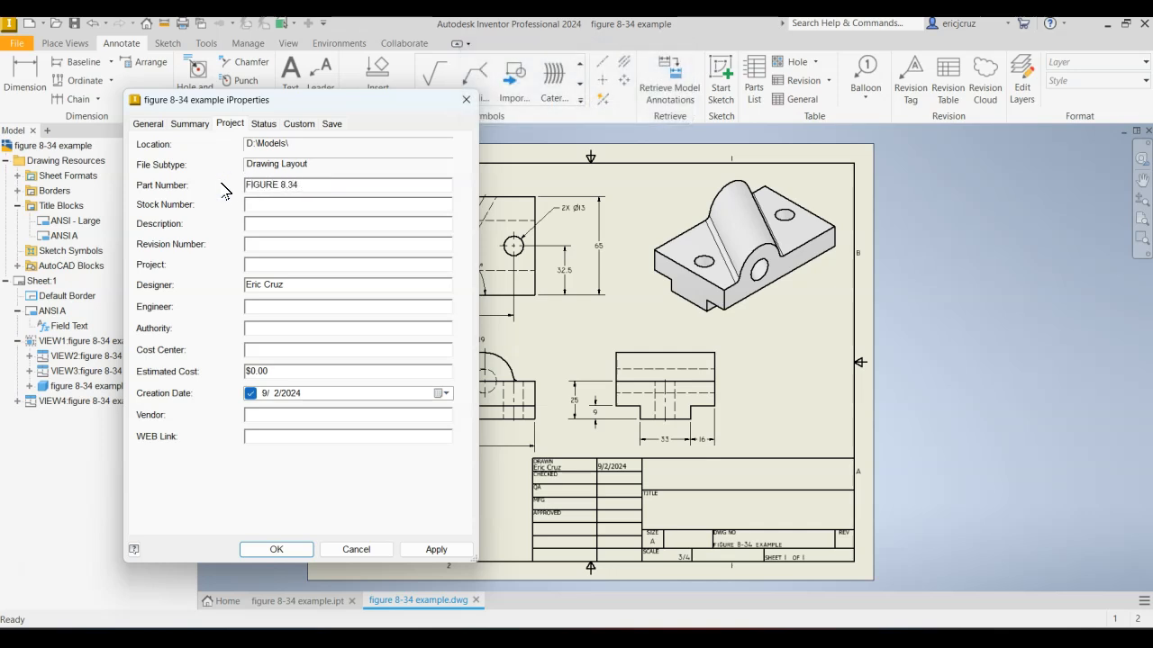
click(262, 124)
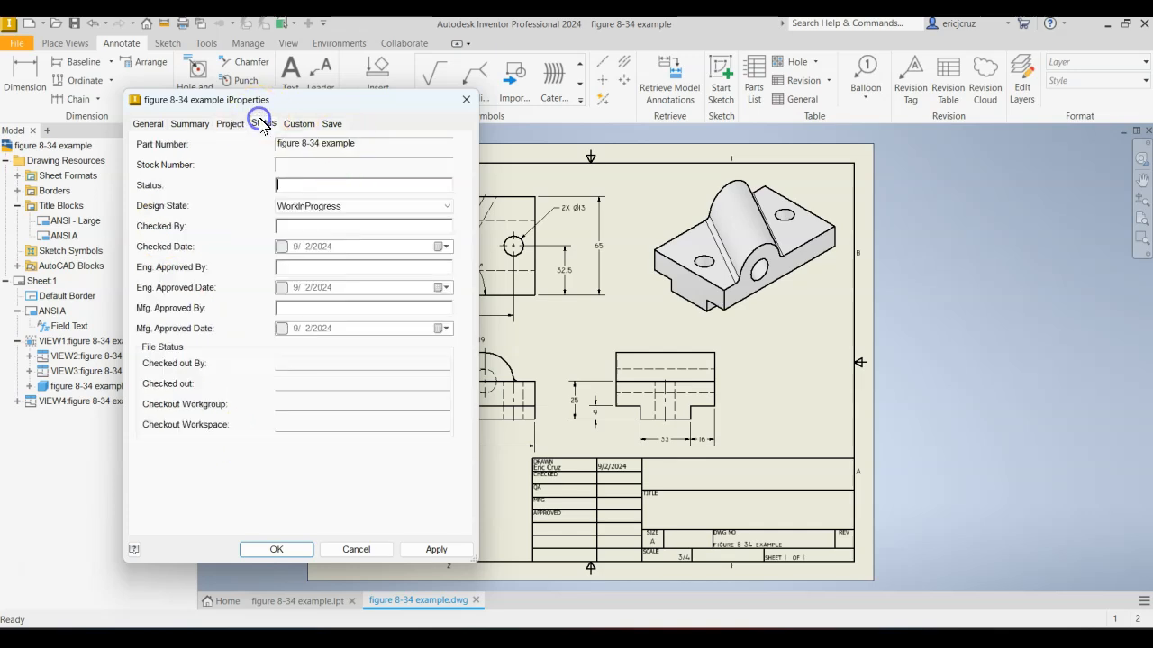
click(331, 124)
click(437, 549)
click(279, 549)
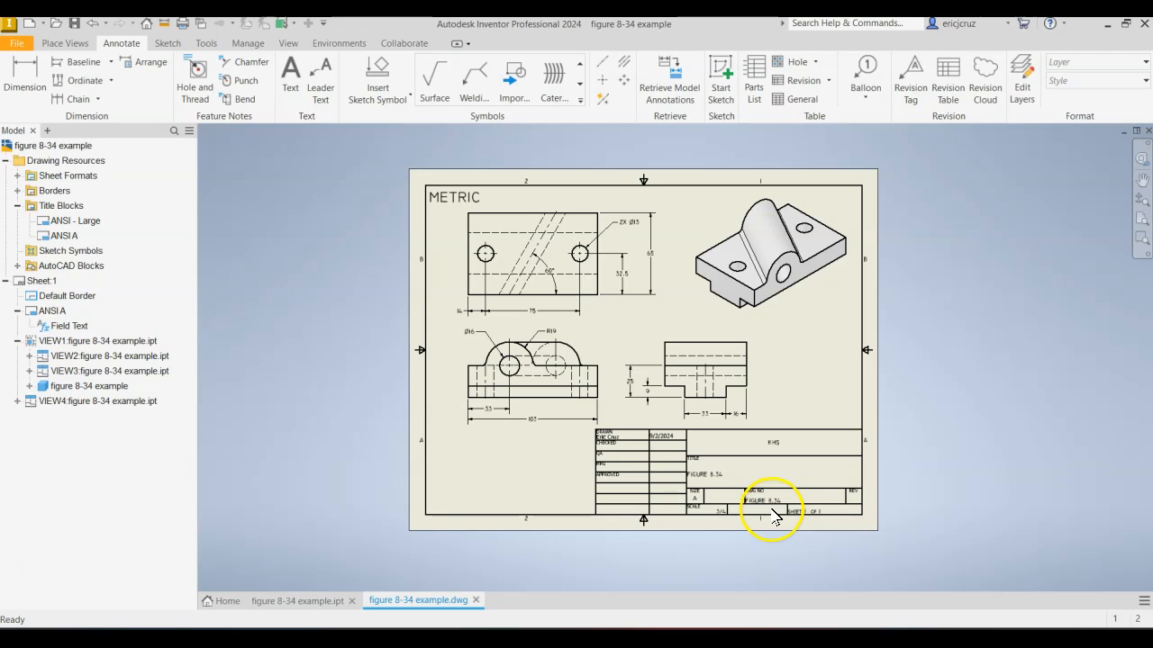
Check the title block entries on the sheet and save the drawing.
scroll(773, 516, up, 4)
scroll(766, 517, down, 3)
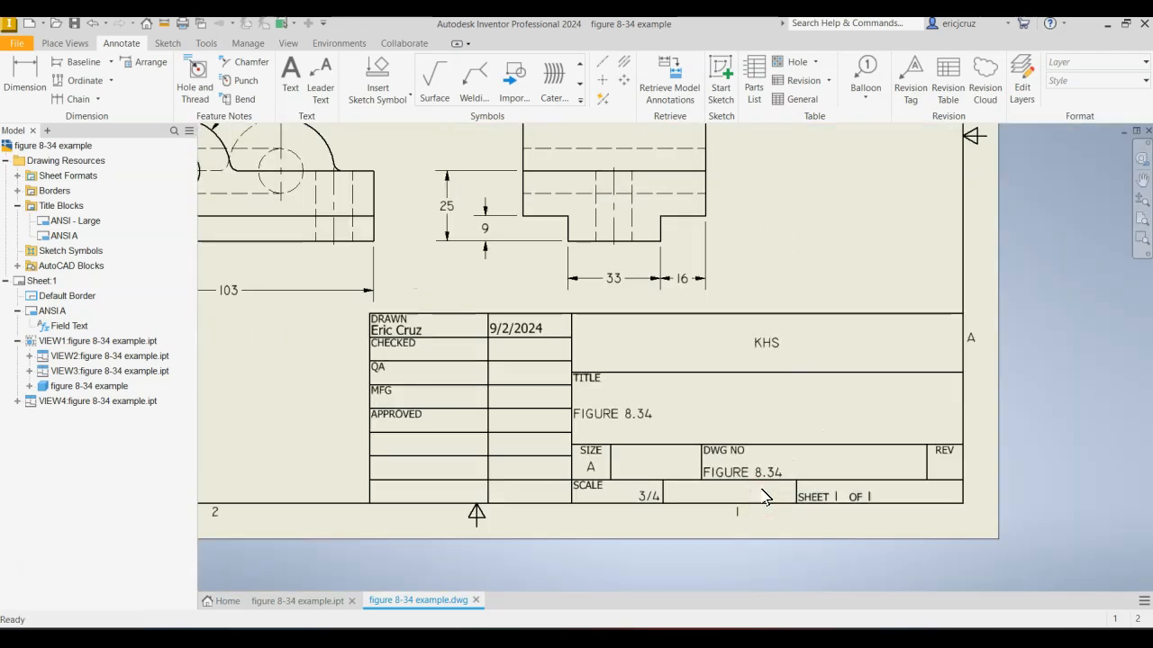
scroll(765, 447, up, 5)
scroll(763, 445, down, 6)
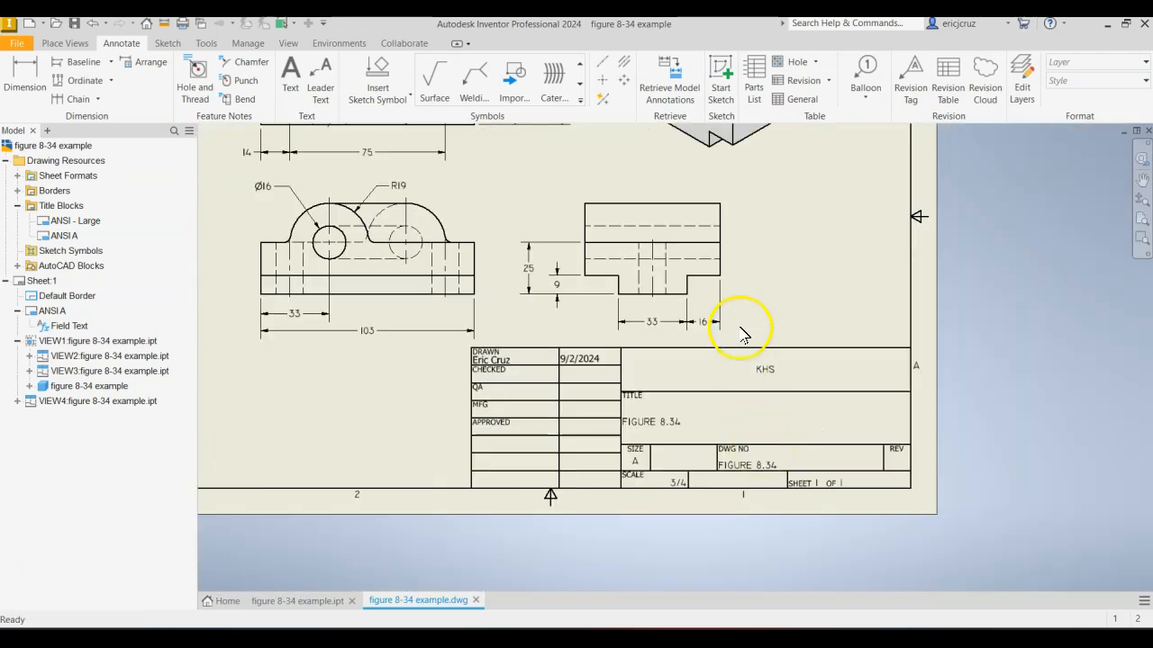
middle_drag(741, 327, 772, 444)
click(75, 24)
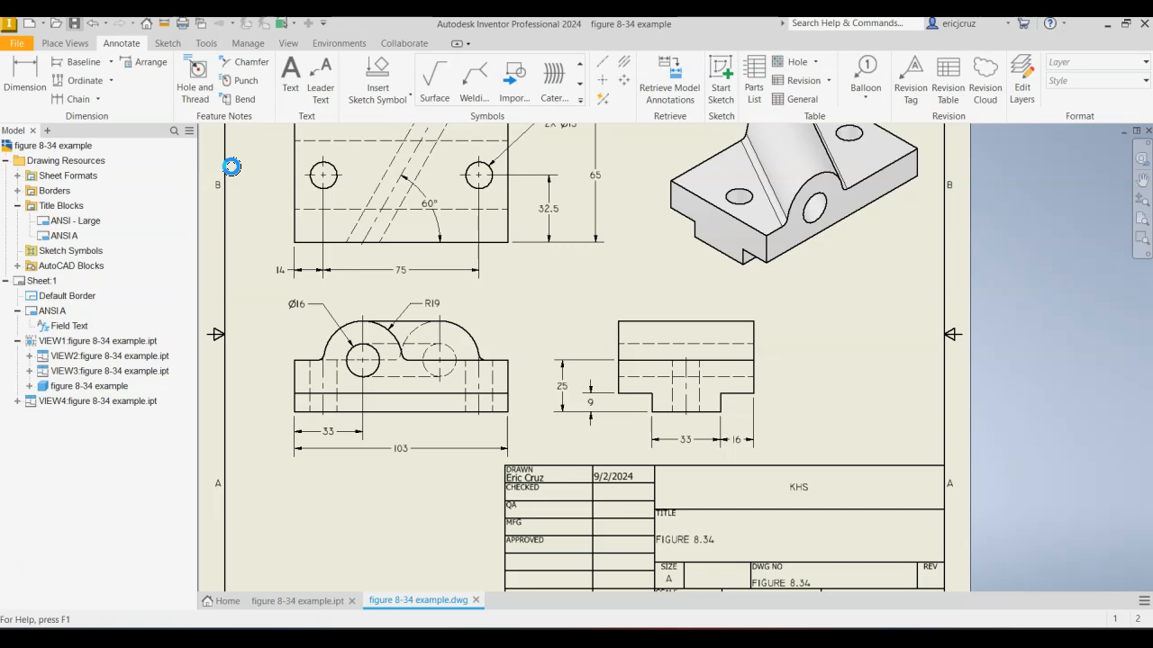
Export the drawing as a PDF file named "figure 8-34 example" in the Models folder.
click(20, 43)
mouse_move(56, 237)
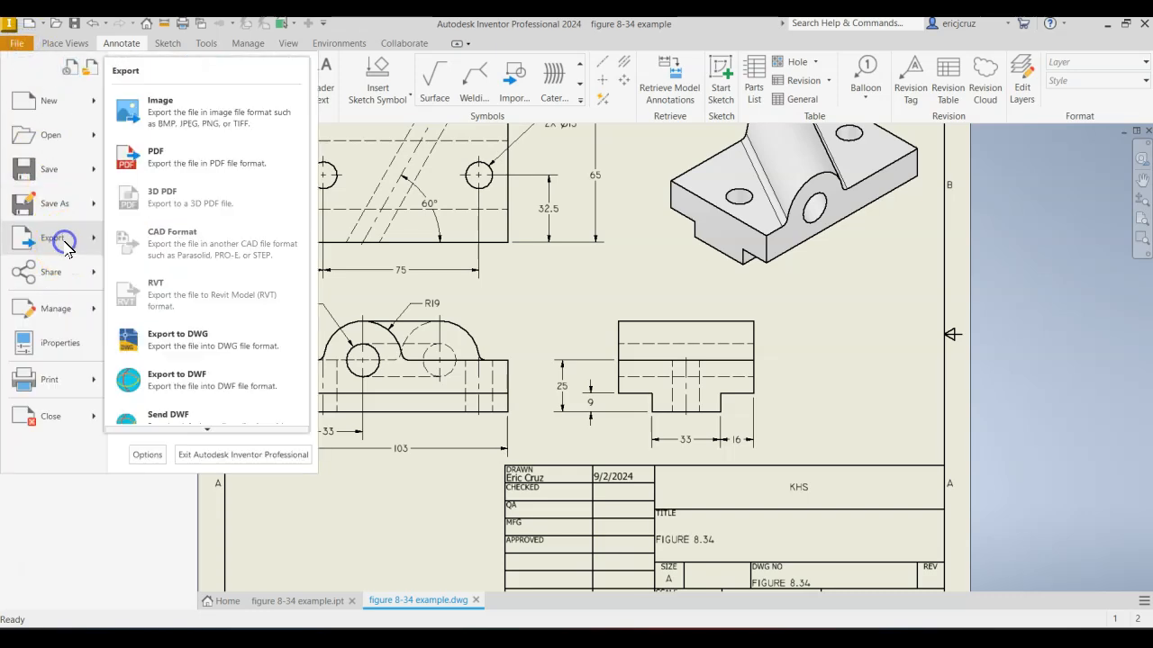
click(200, 155)
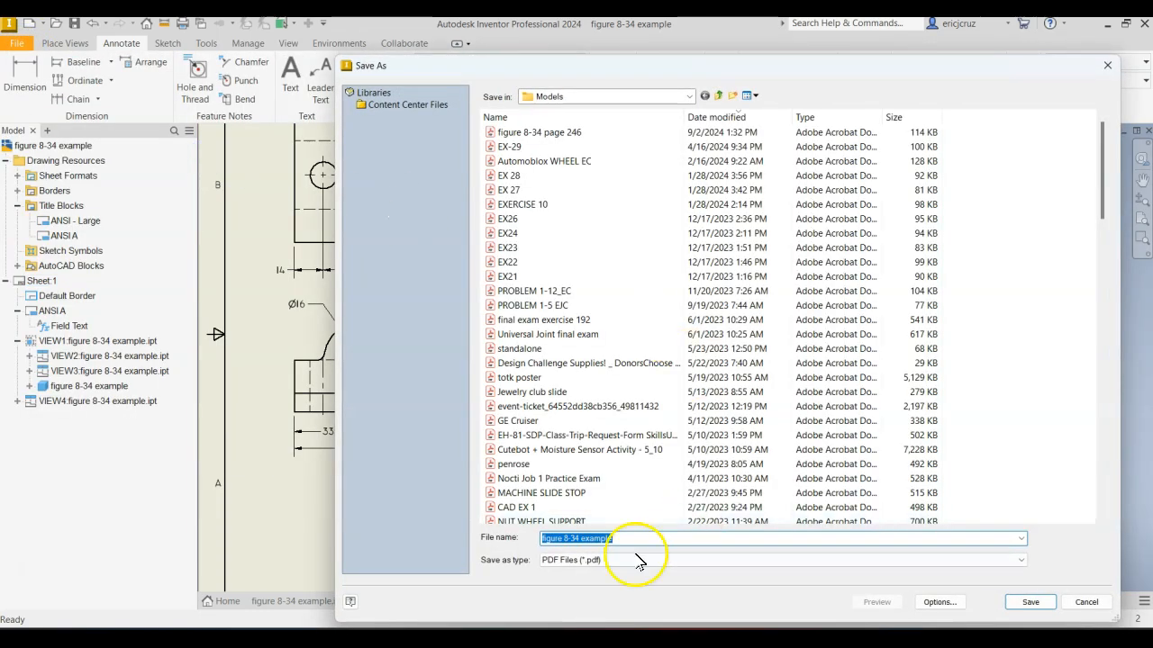
click(1031, 600)
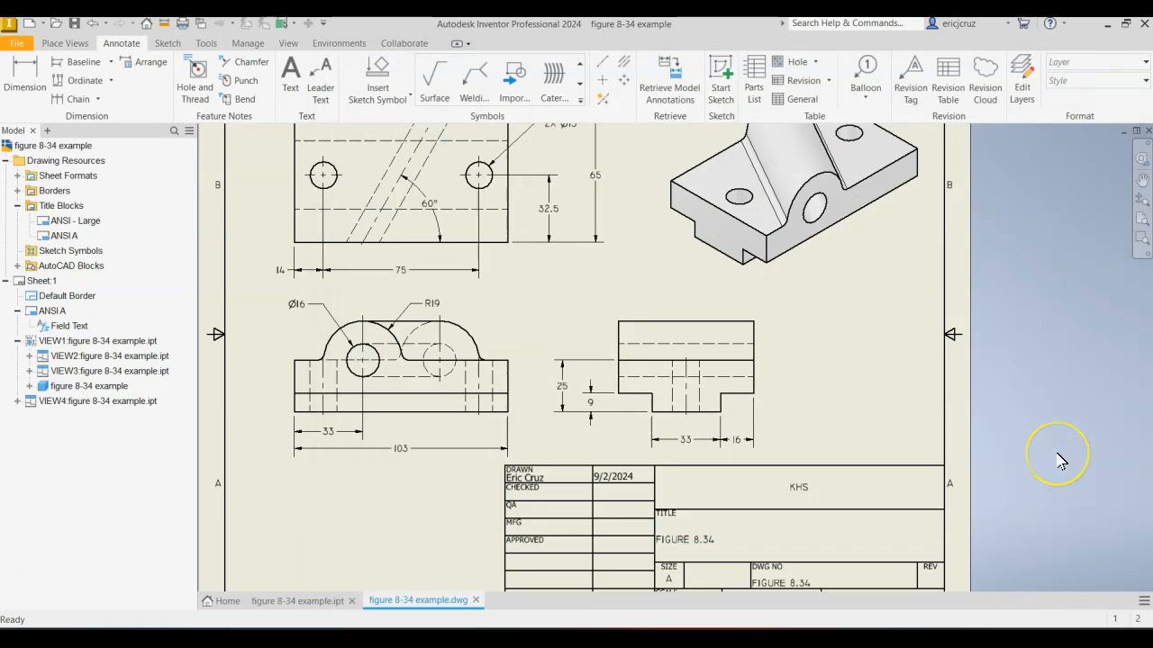
Print the current sheet on the Lexmark MS510 Series XL with the scale set to Best fit and dismiss the printer notification.
click(1002, 470)
key(ctrl+p)
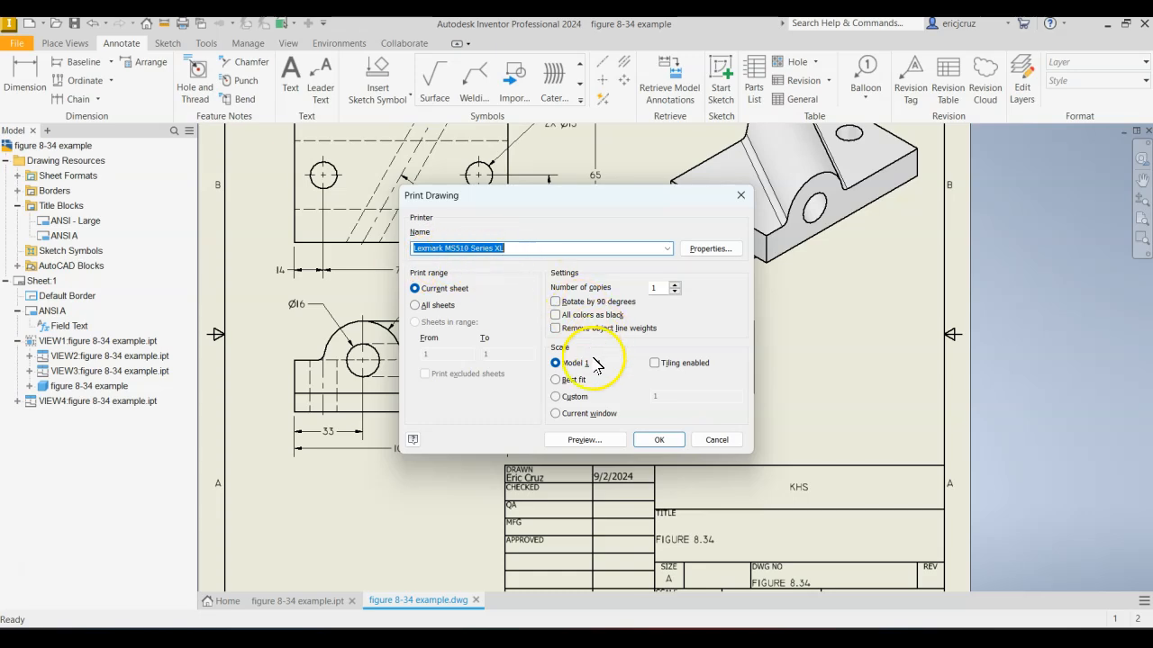
click(556, 379)
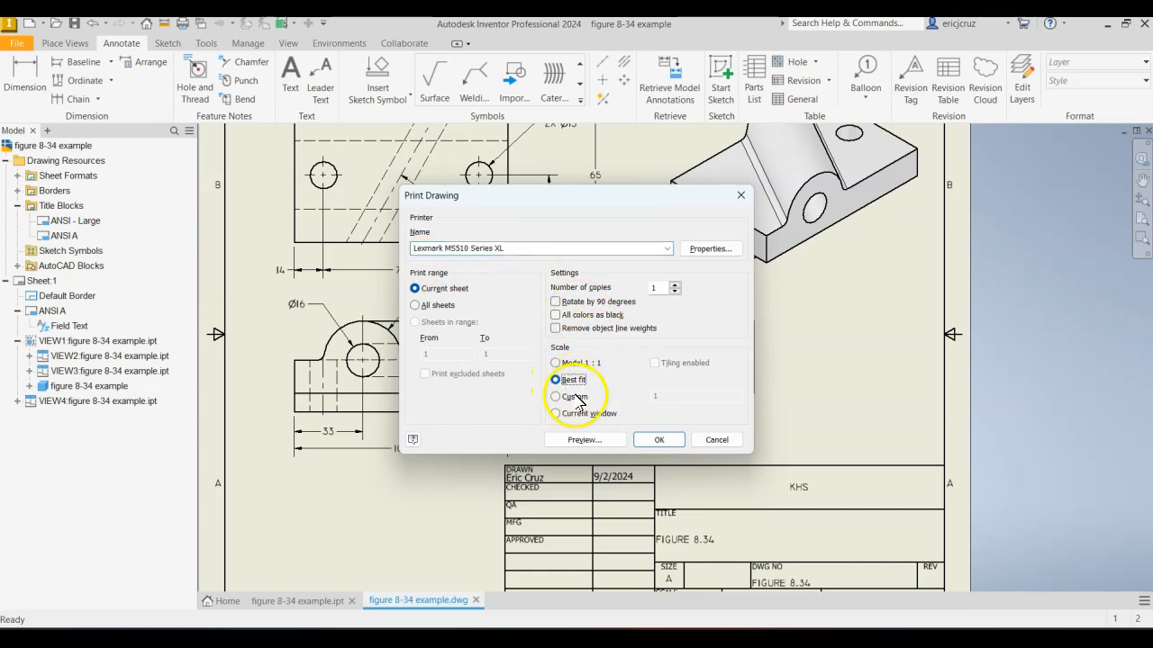
click(660, 440)
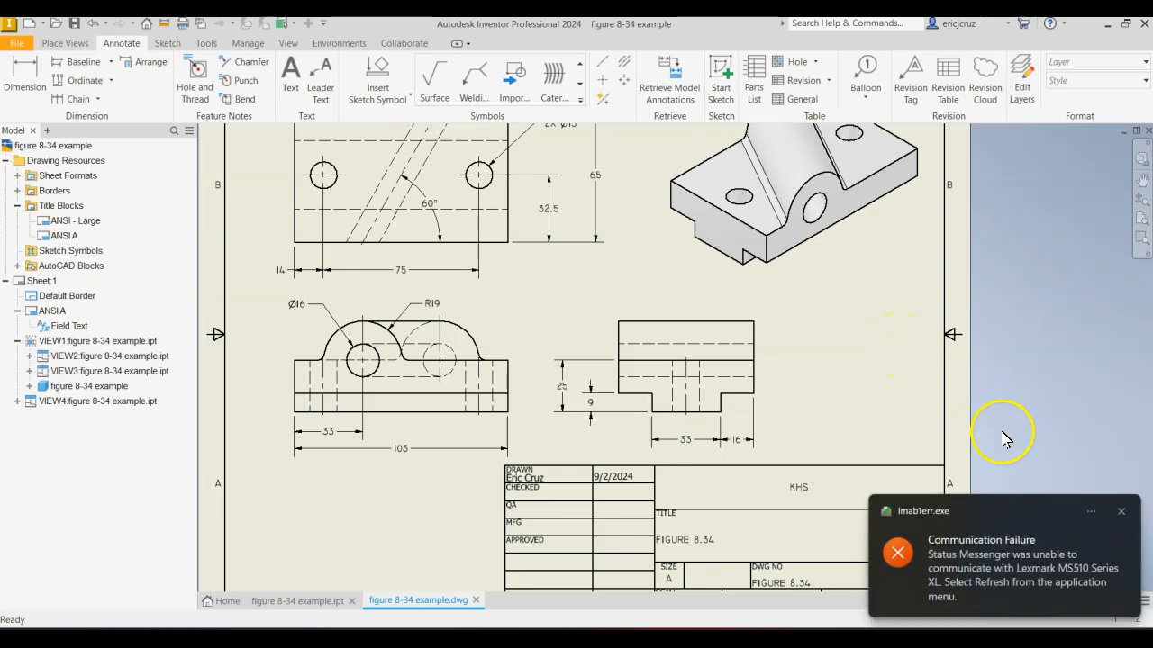
click(1121, 514)
scroll(990, 401, down, 2)
scroll(991, 401, up, 2)
scroll(991, 401, down, 1)
click(992, 381)
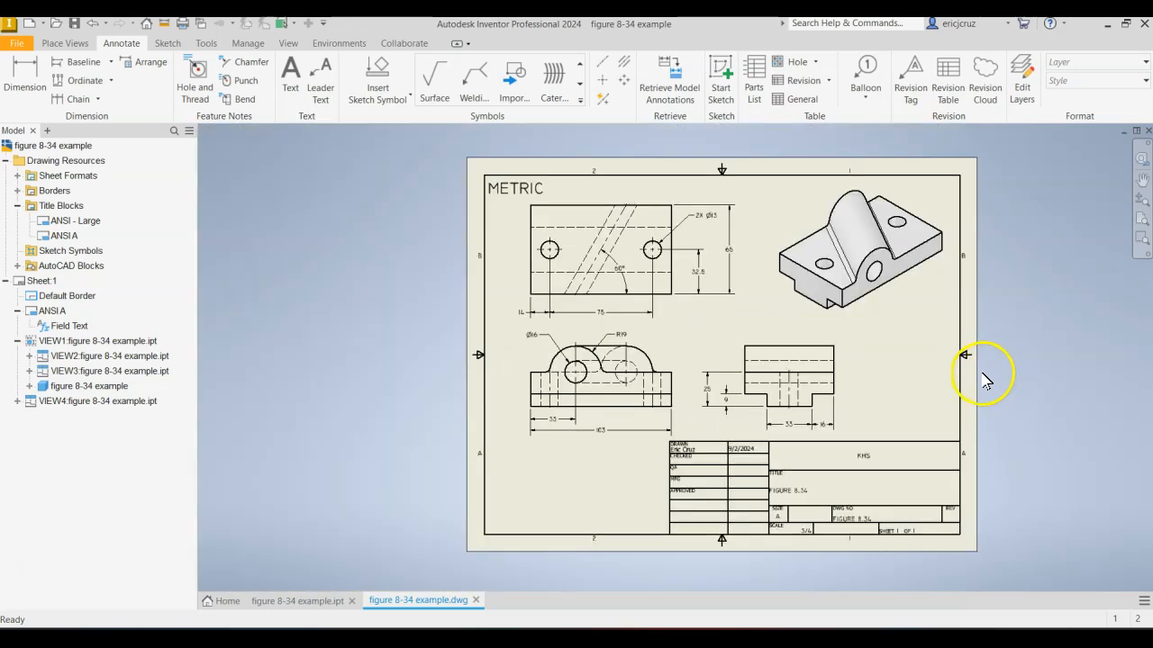